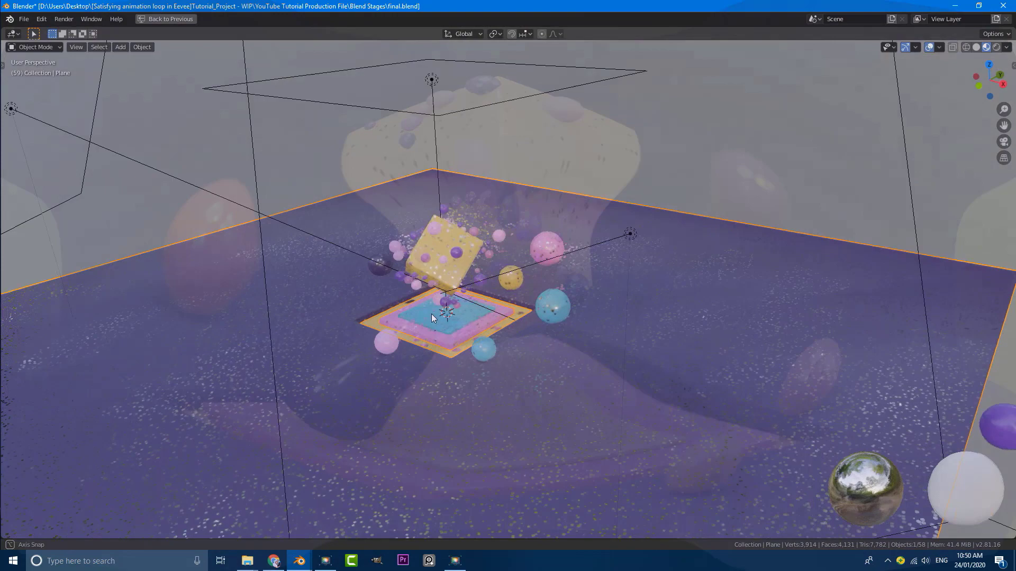
Orbit around the finished looping scene, then view it through the scene camera
middle_click_drag(430, 314, 591, 319)
key("KP_0")
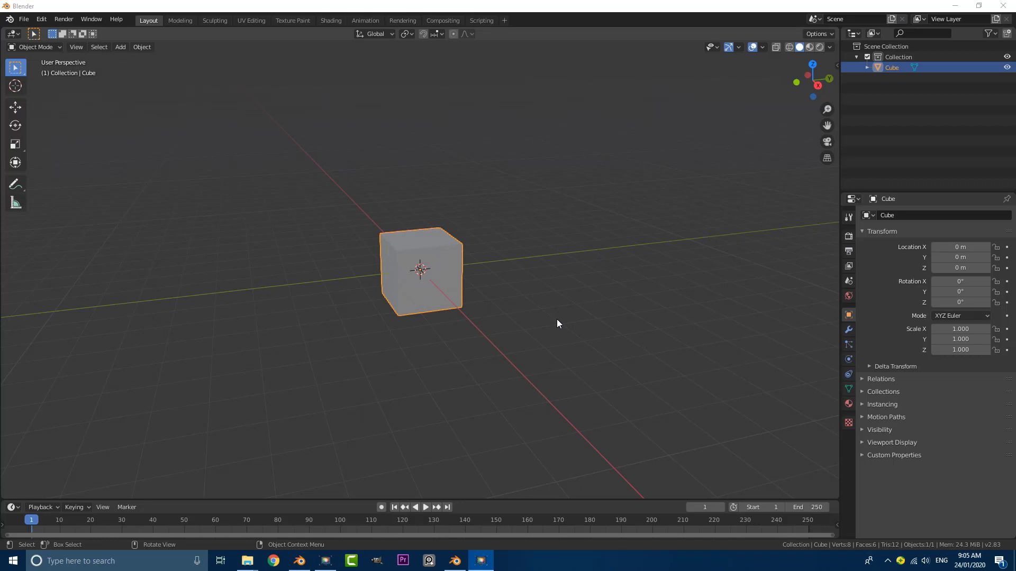
In Edit Mode, rotate the cube 45° in front view and 45° in right view so it stands on a corner
middle_click_drag(556, 319, 520, 313)
key("KP_1")
scroll(386, 332, "up", 2)
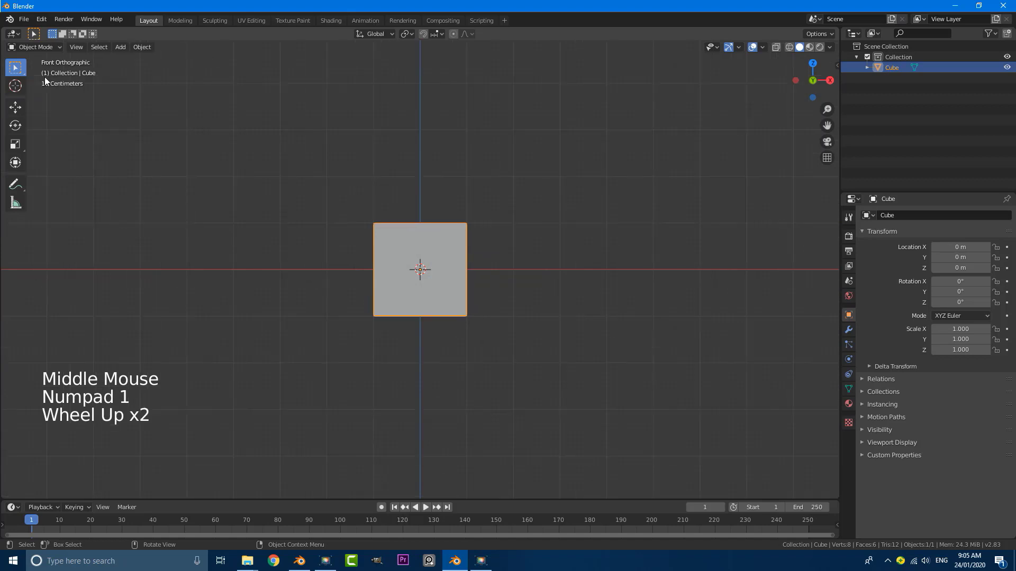
left_click(35, 48)
left_click(34, 70)
scroll(469, 295, "up", 2)
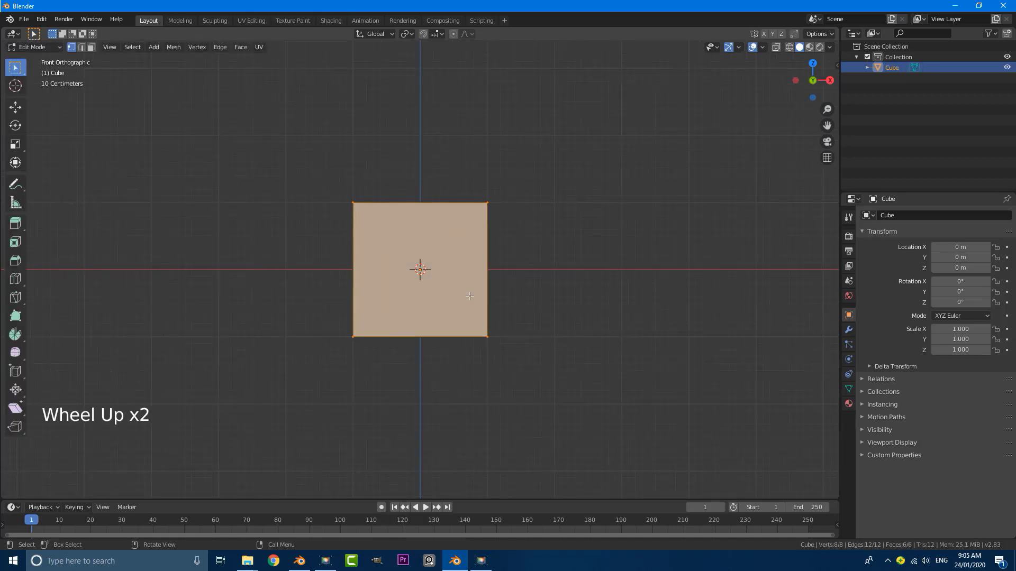
scroll(469, 296, "up", 1)
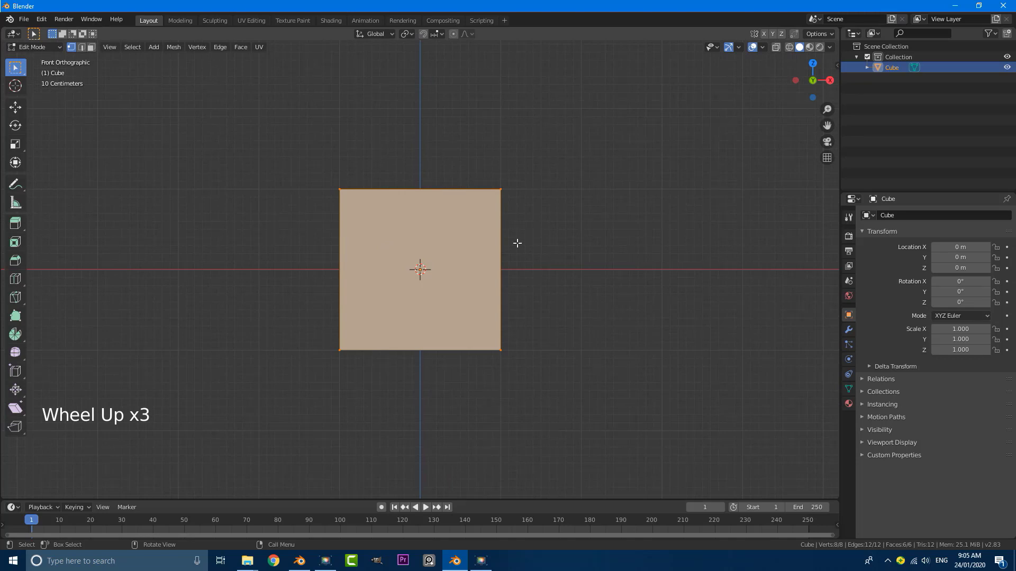
type("r45")
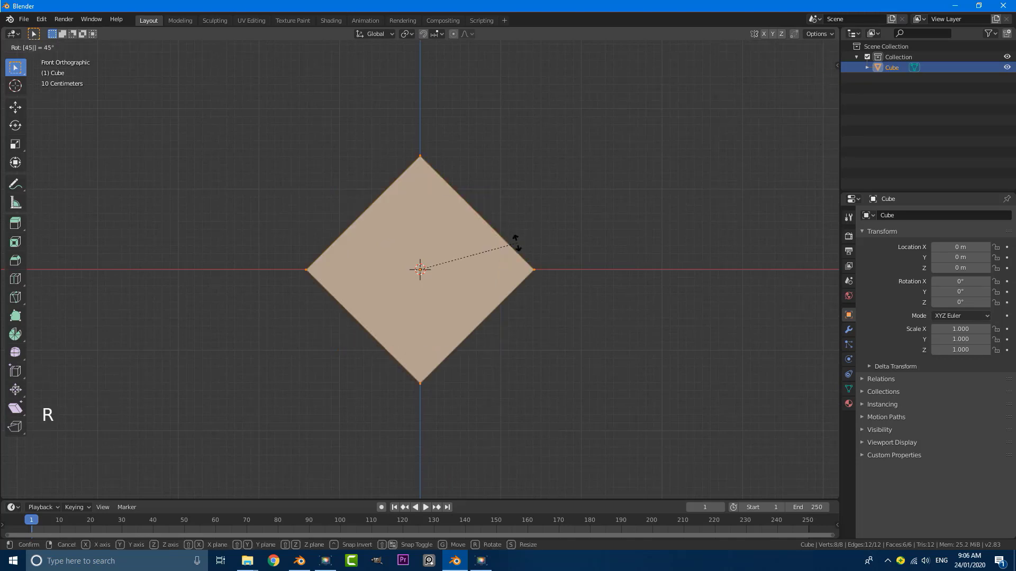
key("Return")
key("KP_3")
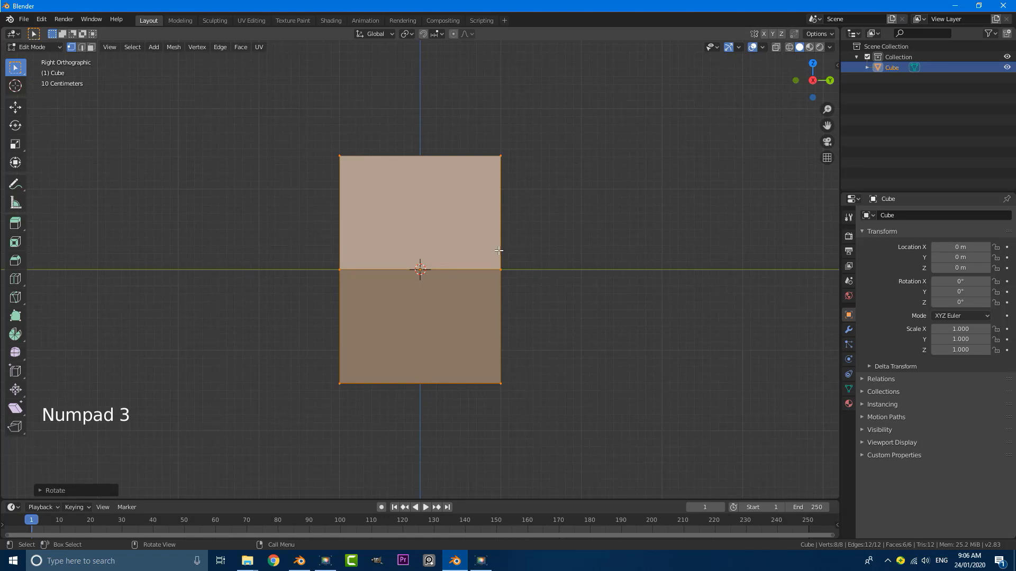
type("r45")
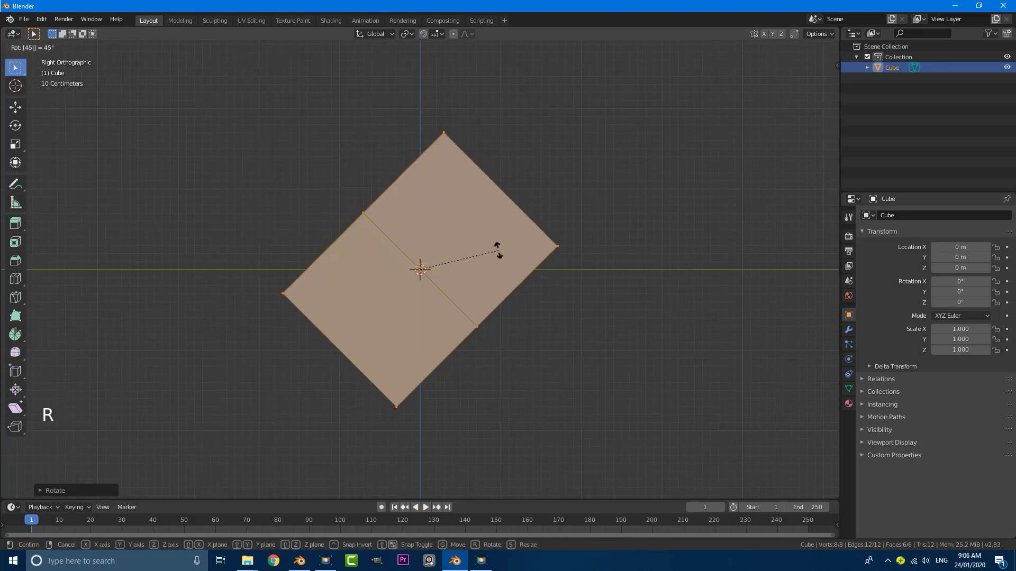
key("Return")
Back in Object Mode, raise the cube 2.2288 m along Z and deselect everything
key("Tab")
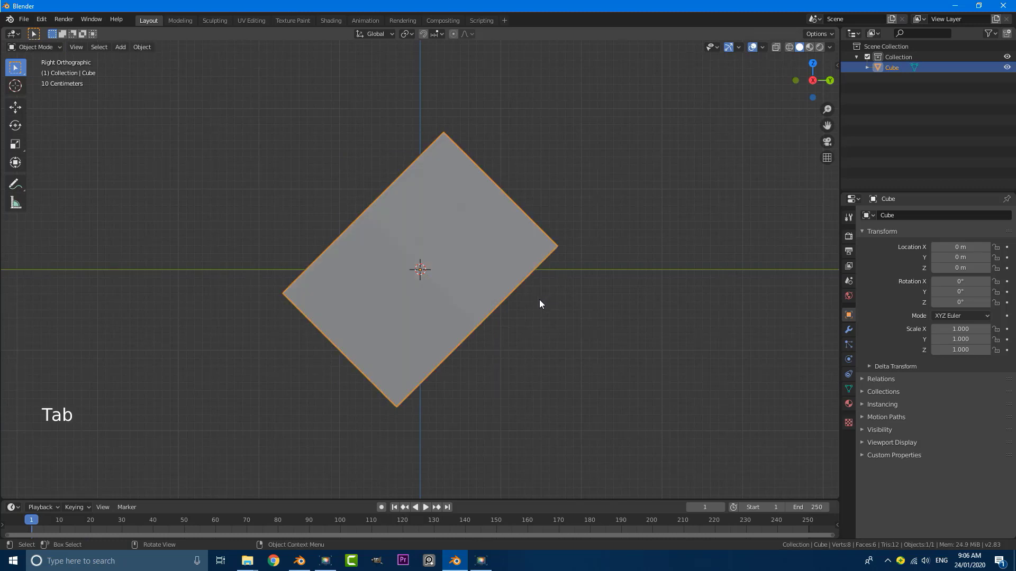
scroll(497, 315, "down", 2)
scroll(497, 315, "up", 1)
key("g")
key("z")
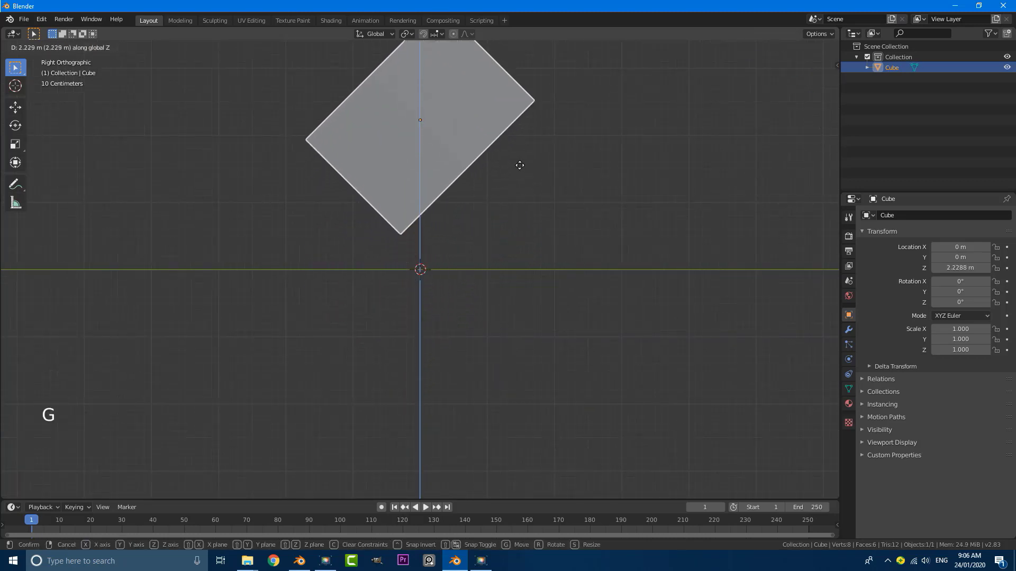
scroll(520, 165, "down", 1)
middle_click_drag(519, 166, 500, 235)
key("alt+a")
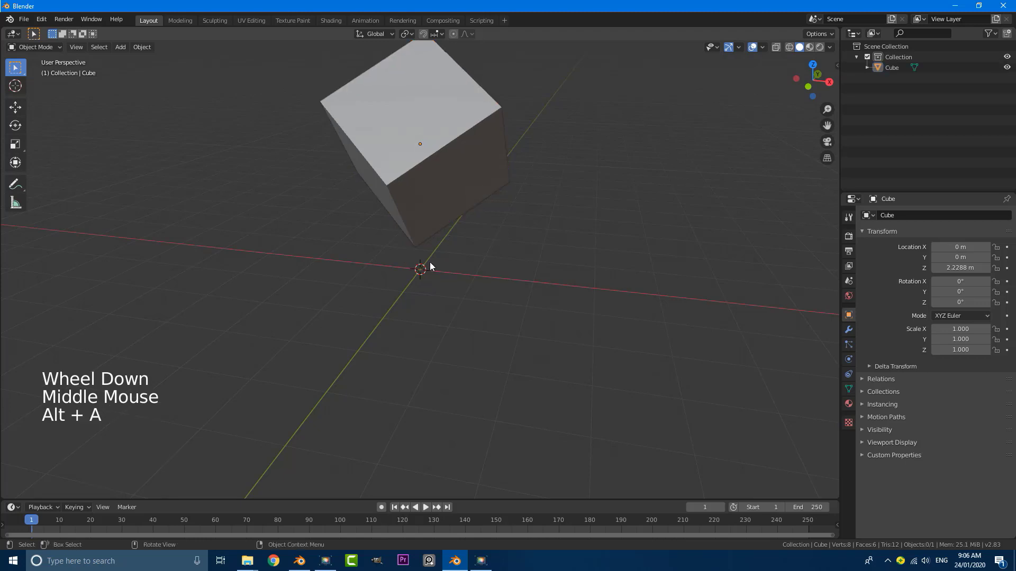
Add a plane mesh beneath the floating cube
key("KP_1")
middle_click_drag(416, 244, 435, 288)
scroll(391, 302, "up", 2)
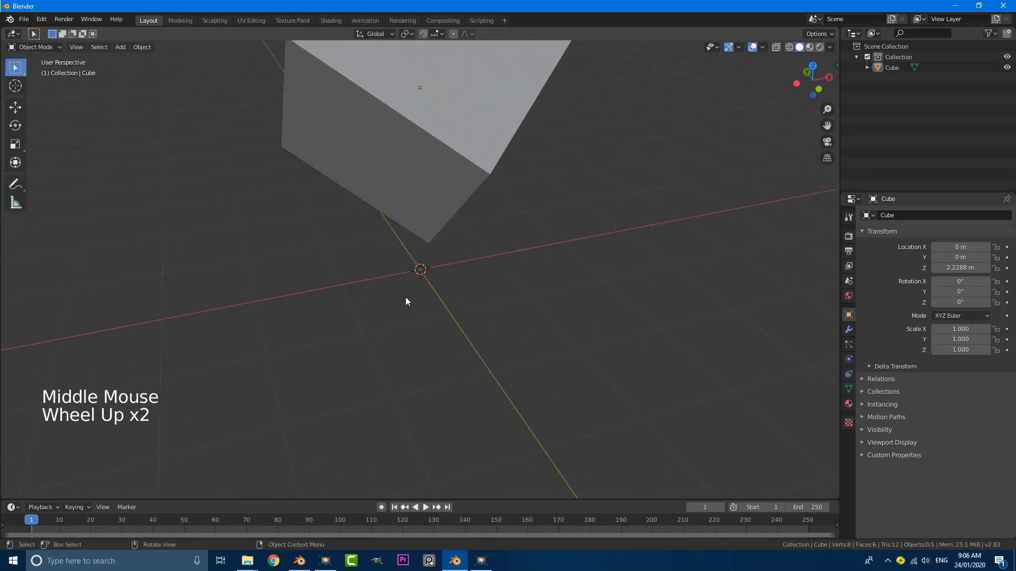
key("shift+a")
mouse_move(385, 298)
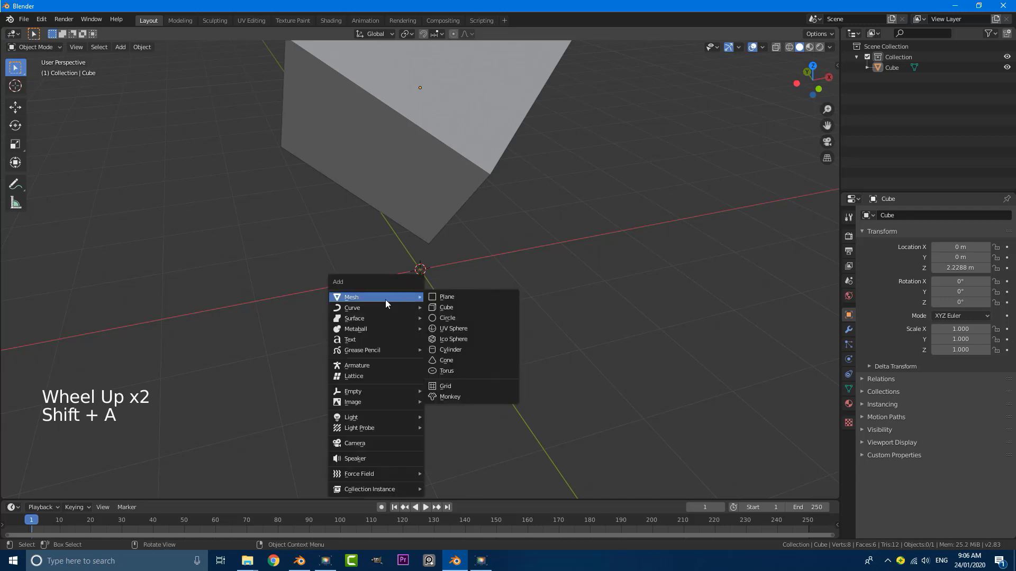
left_click(449, 299)
Scale the plane up 3× and enter Edit Mode on it
scroll(446, 292, "down", 2)
middle_click_drag(447, 292, 423, 291)
scroll(423, 292, "up", 2)
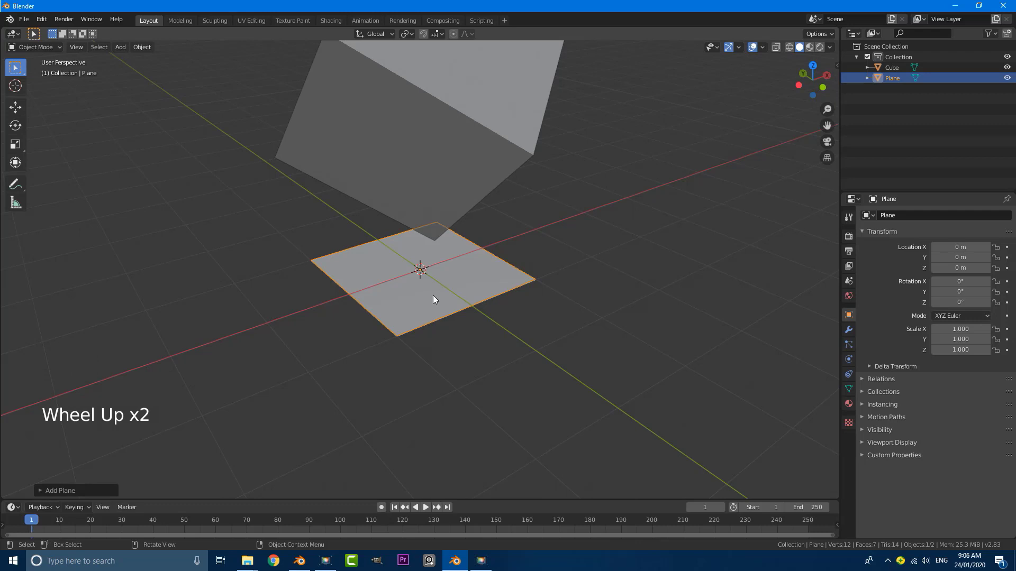
type("s3")
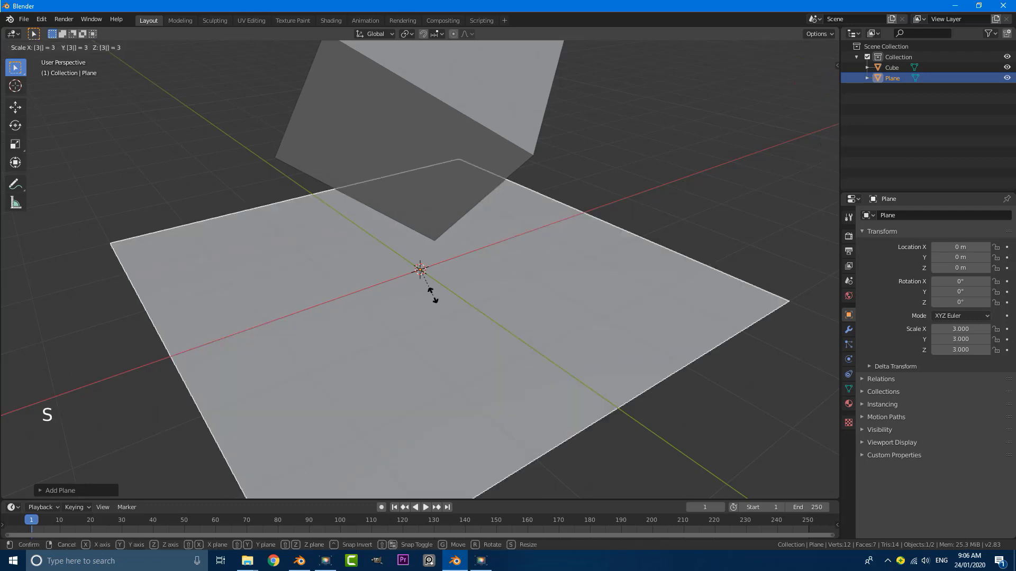
key("Return")
scroll(433, 296, "down", 3)
mouse_move(433, 295)
middle_mouse_down()
mouse_move(388, 287)
mouse_move(420, 288)
middle_mouse_up()
key("Tab")
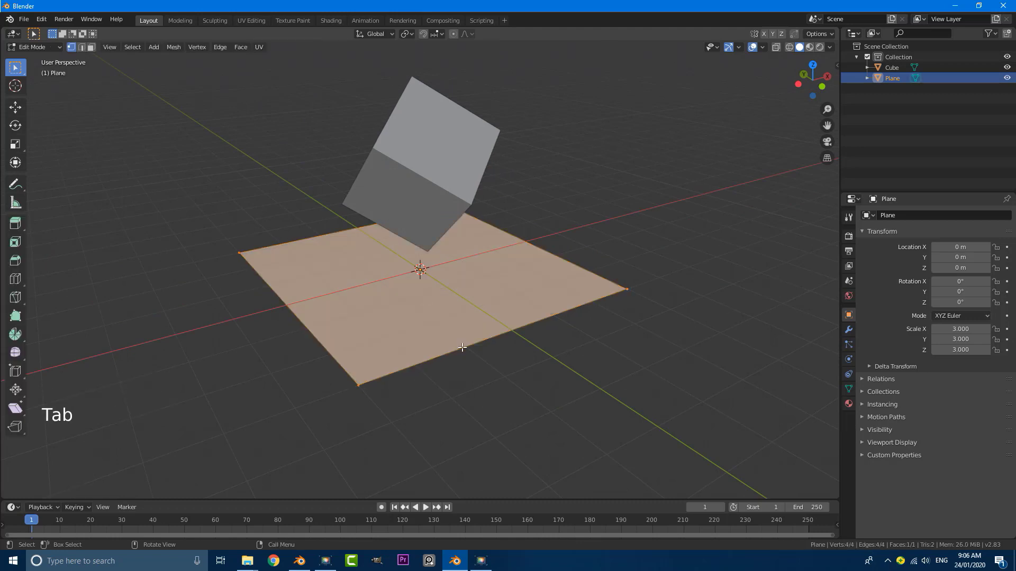
Extrude the plane 0.4 m downward in front view, using snapping
middle_click_drag(464, 362, 462, 341, "shift")
key("KP_1")
scroll(296, 320, "up", 3)
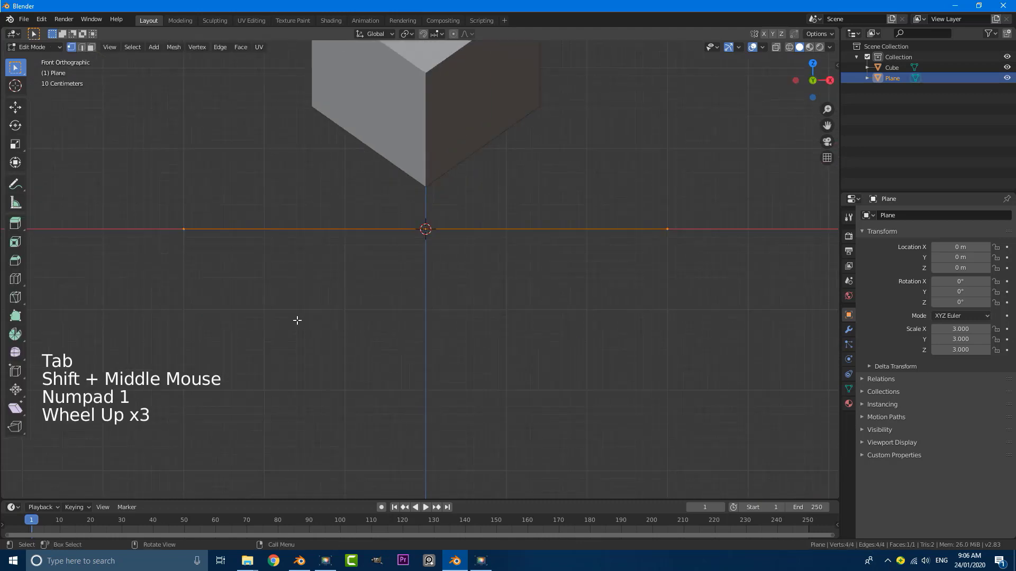
middle_click_drag(297, 319, 451, 299, "shift")
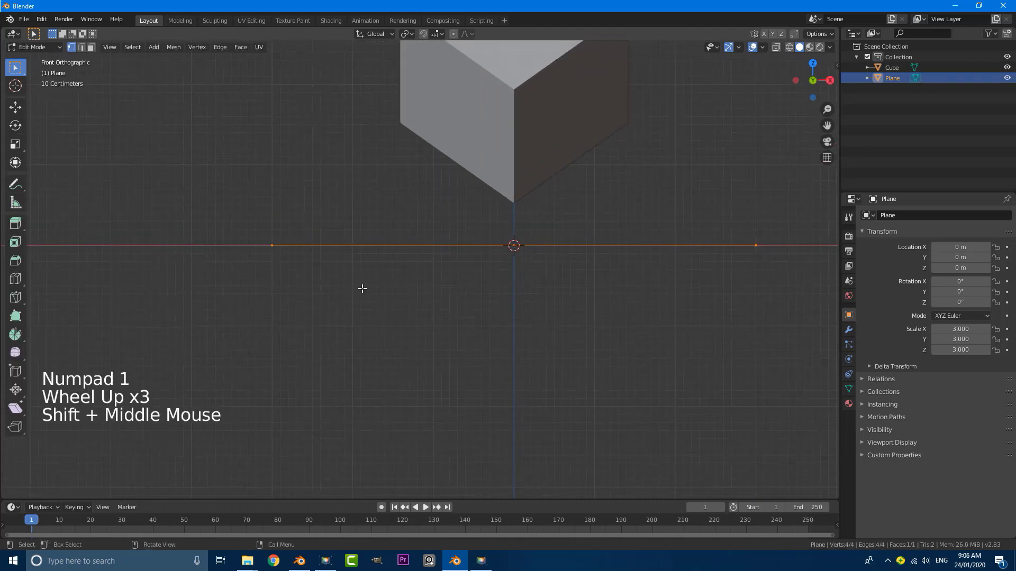
key("e")
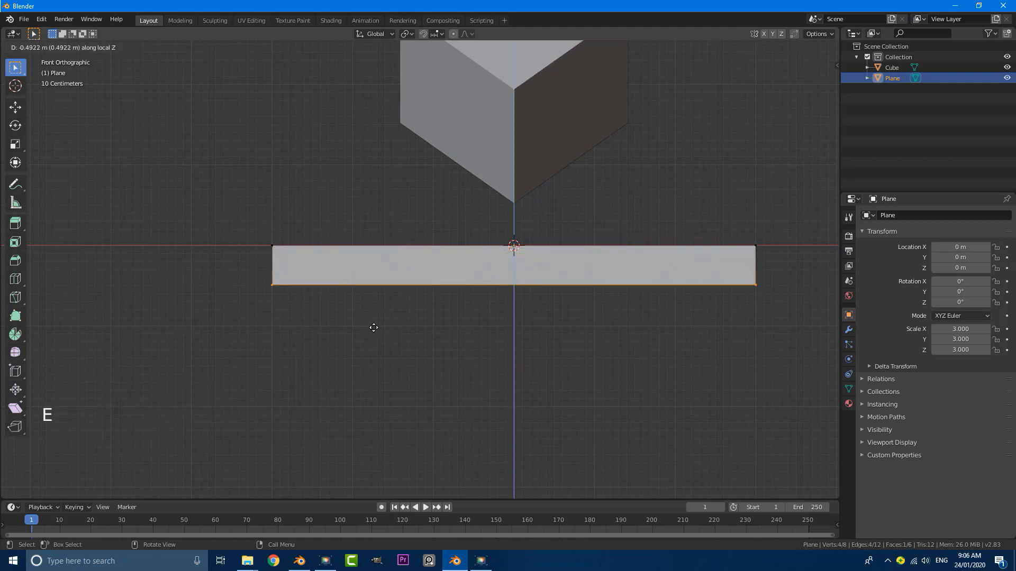
key("ctrl")
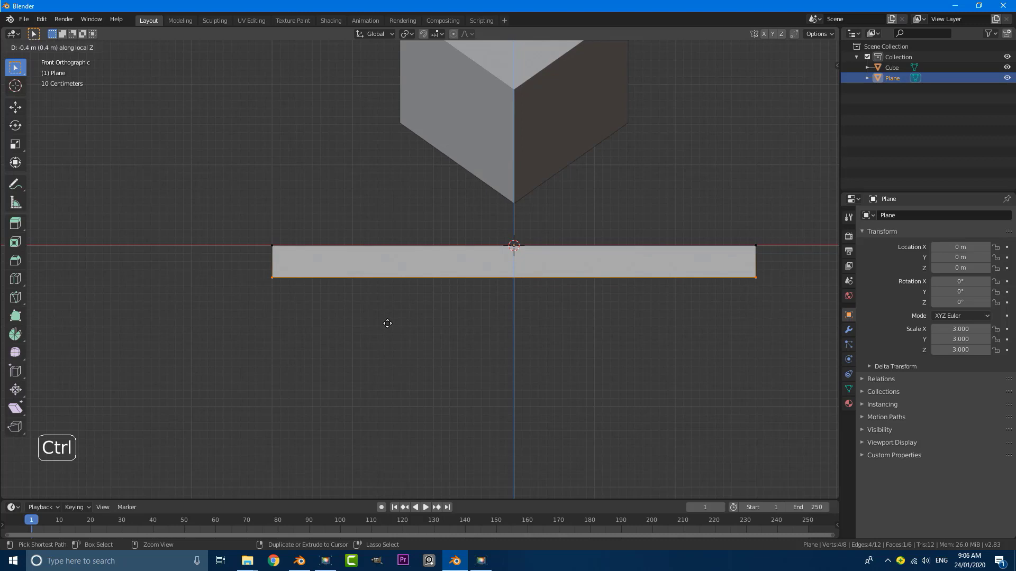
left_click(387, 323, "ctrl")
Switch to face select and loop-select the ring of side faces around the slab
scroll(388, 321, "down", 4)
middle_click_drag(372, 268, 468, 300)
middle_click_drag(644, 276, 478, 306)
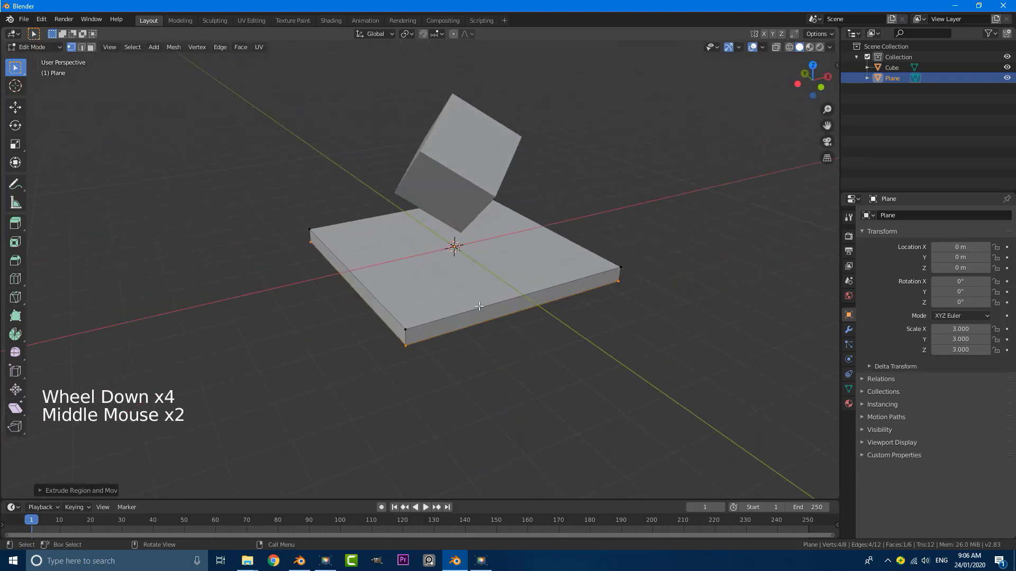
left_click(91, 48)
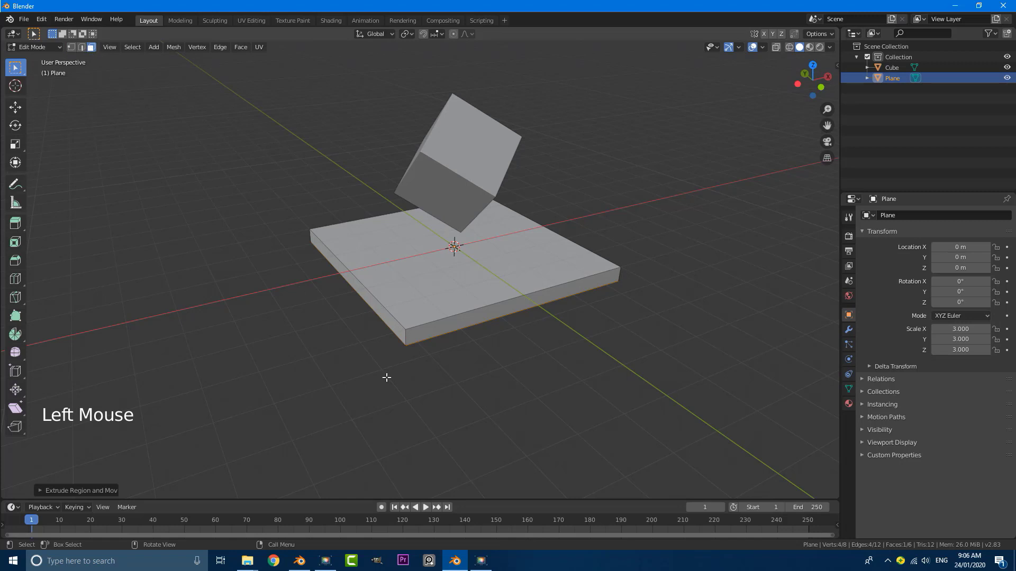
scroll(386, 377, "up", 2)
middle_click_drag(386, 378, 458, 408)
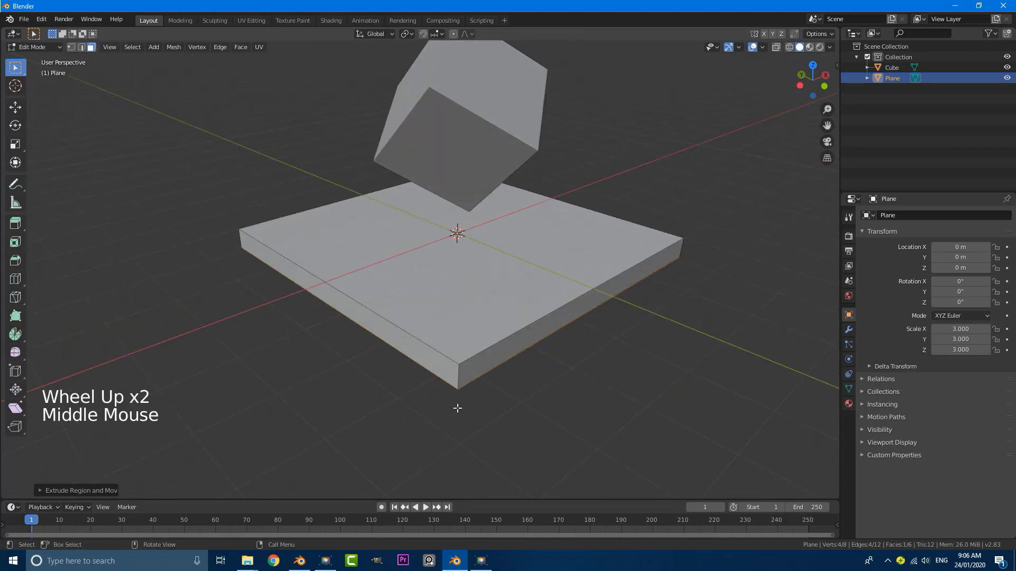
left_click(459, 373, "alt+shift")
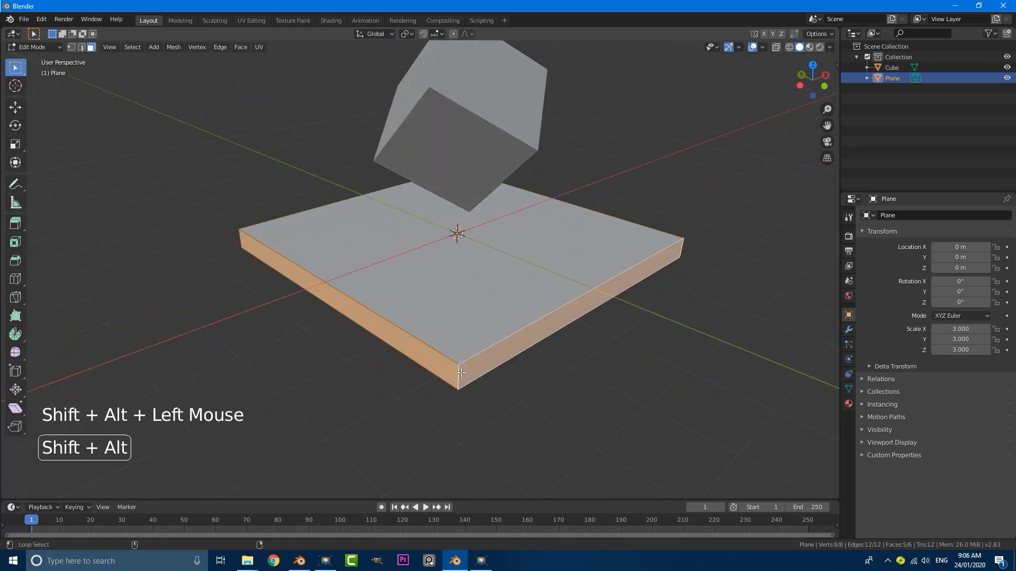
middle_click_drag(508, 390, 522, 351, "shift")
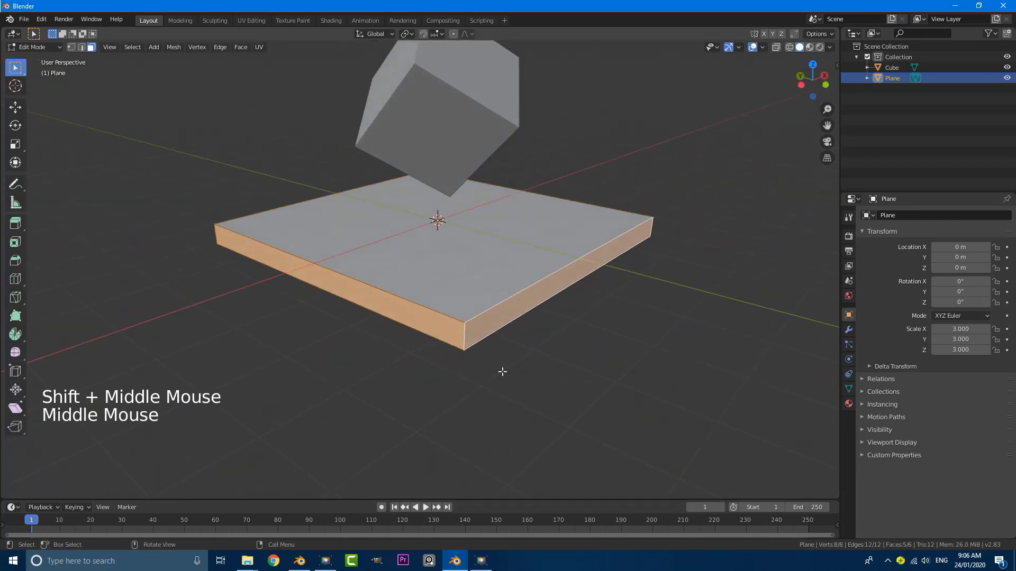
Duplicate the side faces in place and scale the copy outward with Z locked
key("shift+d")
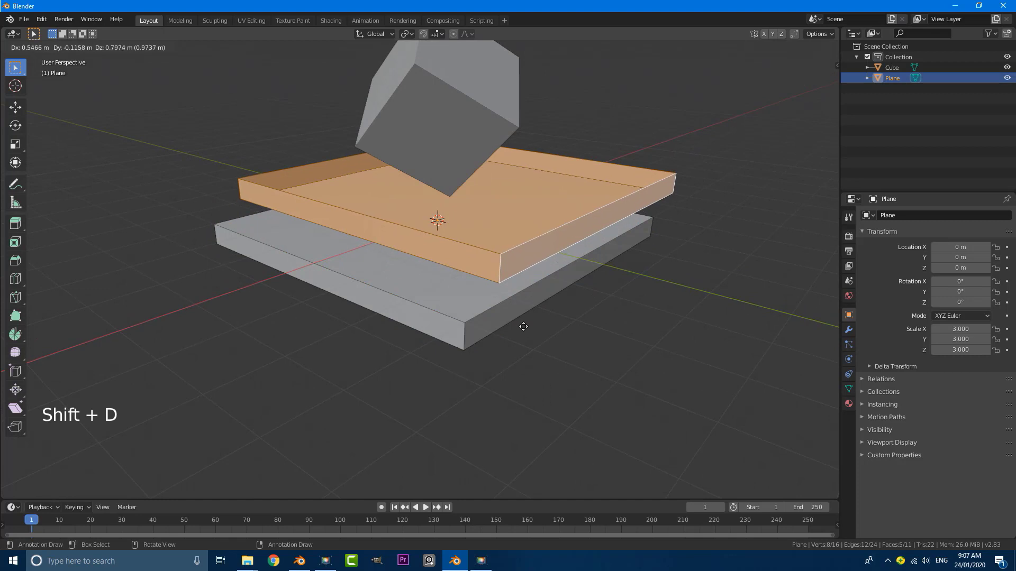
right_click(525, 324)
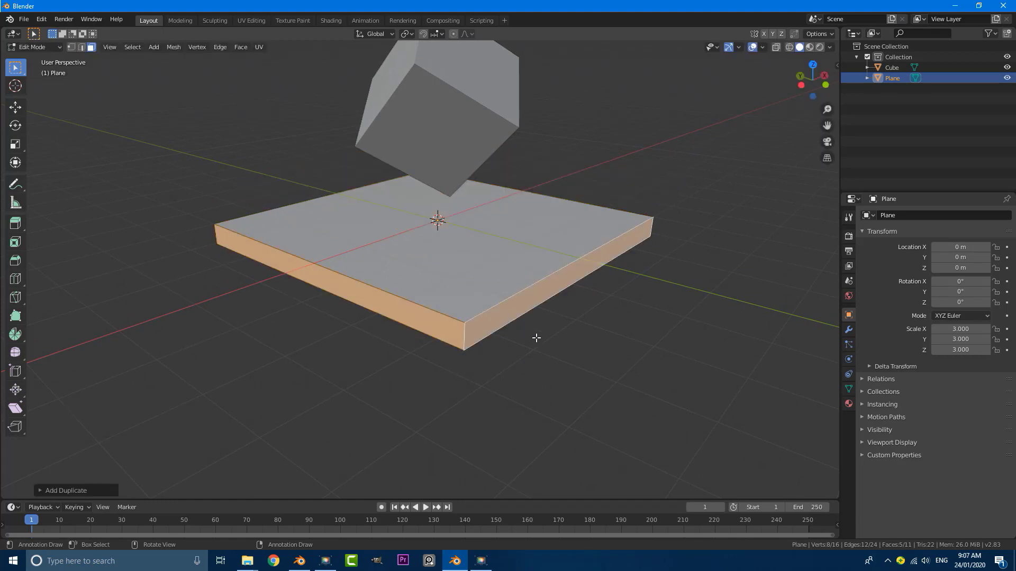
key("s")
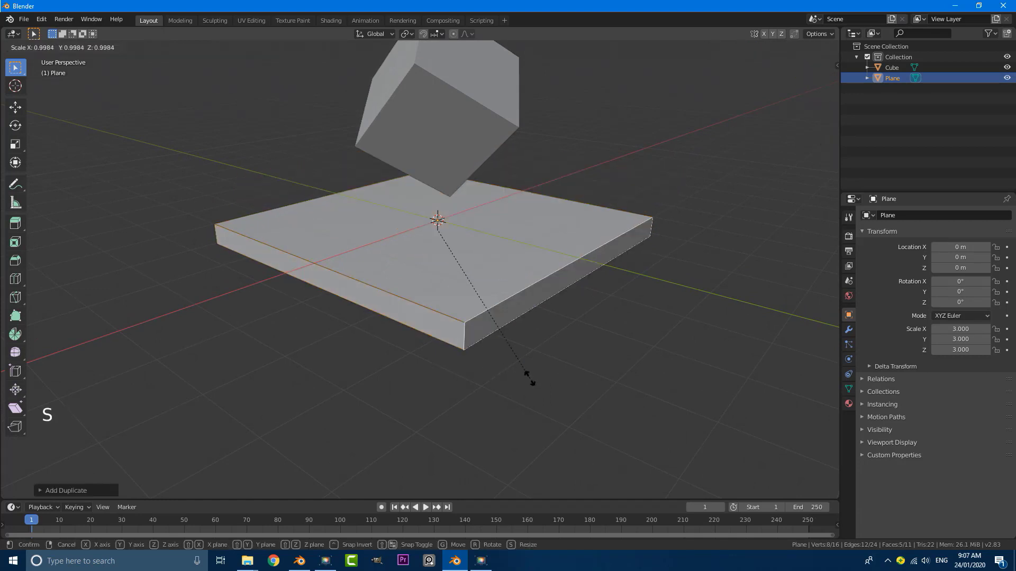
key("shift+z")
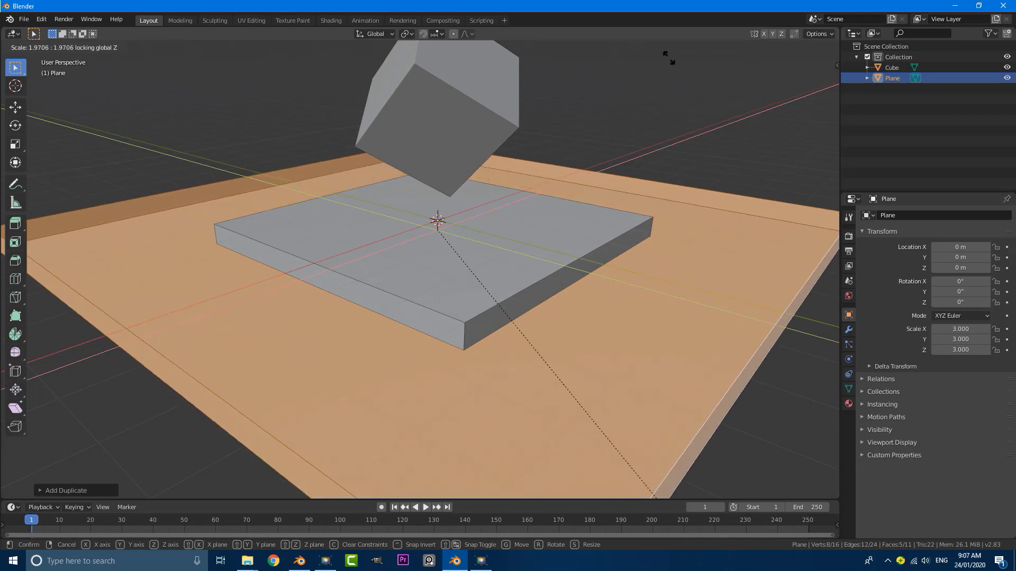
left_click(593, 479)
mouse_move(574, 421)
middle_mouse_down()
mouse_move(532, 399)
mouse_move(572, 417)
middle_mouse_up()
Widen the outer rim further with Z locked and select the flat border face
key("s")
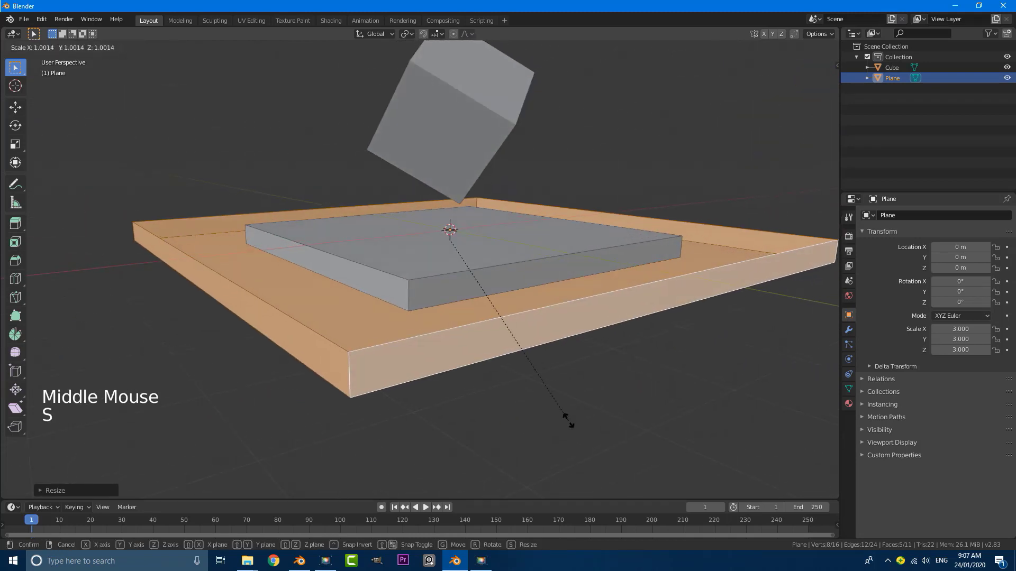
key("shift+z")
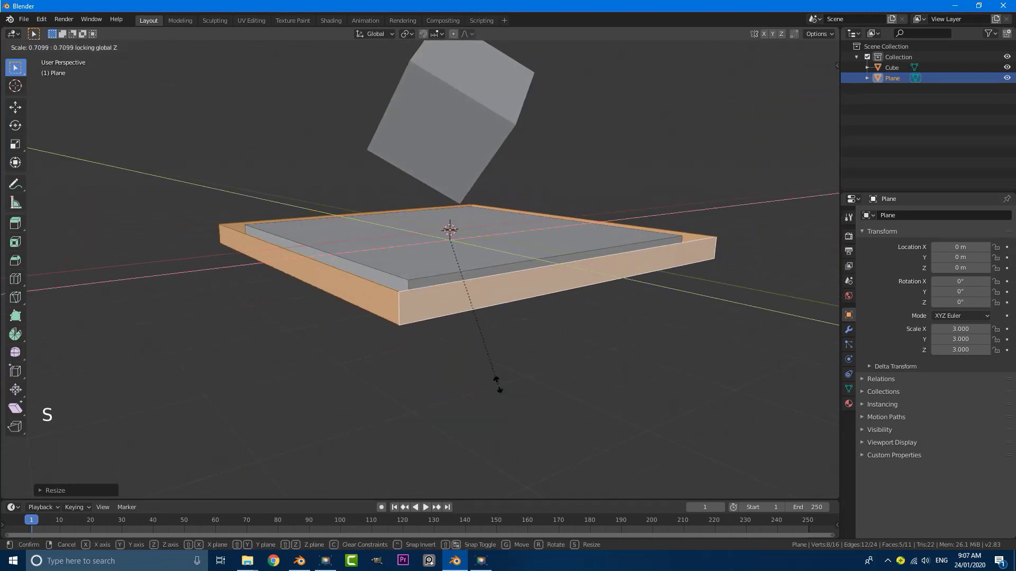
left_click(514, 410)
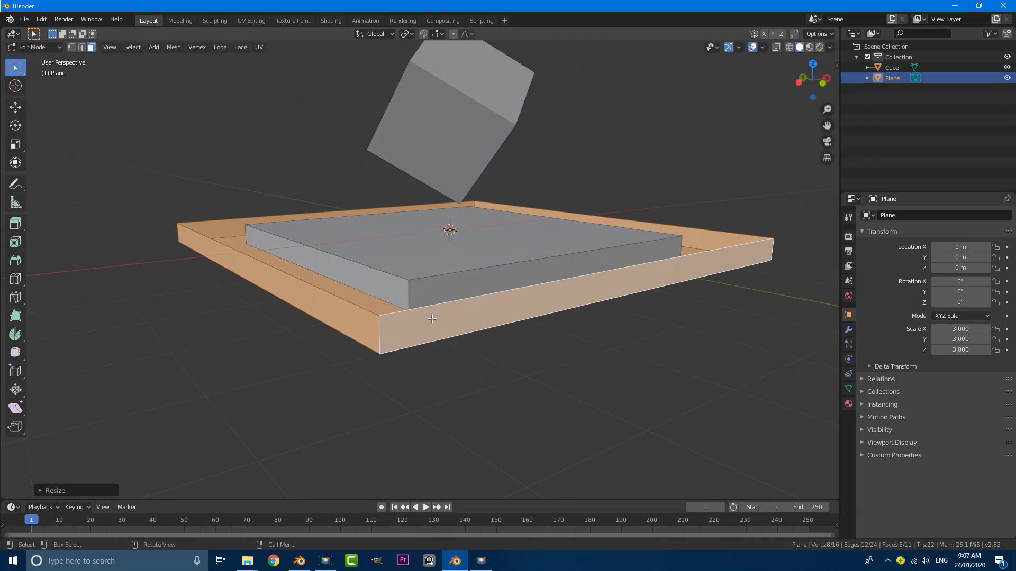
middle_click_drag(516, 411, 440, 422)
scroll(471, 386, "down", 3)
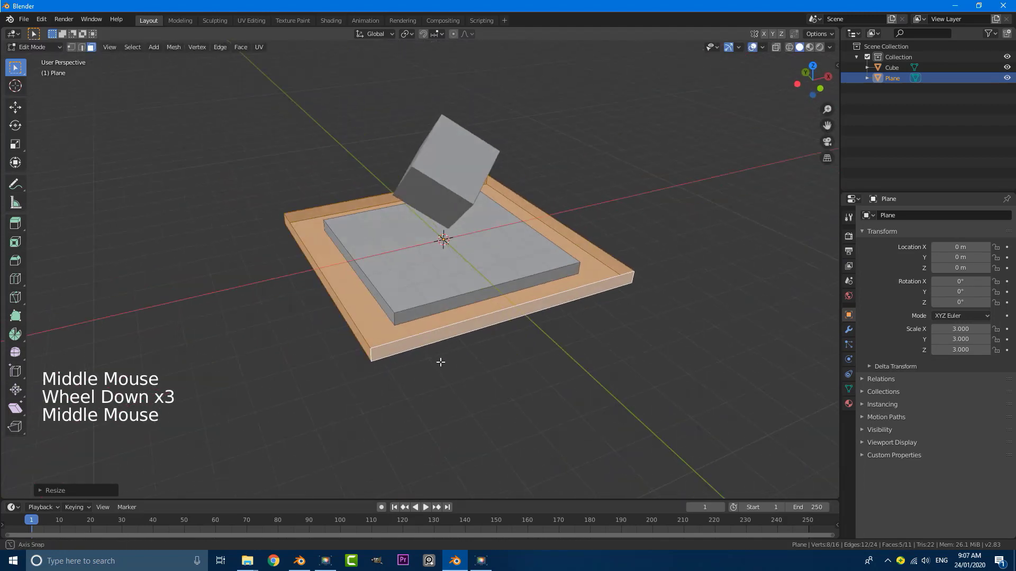
scroll(281, 339, "up", 2)
middle_click_drag(281, 338, 351, 319, "shift")
scroll(350, 319, "up", 2)
scroll(350, 319, "up", 1)
left_click(386, 315)
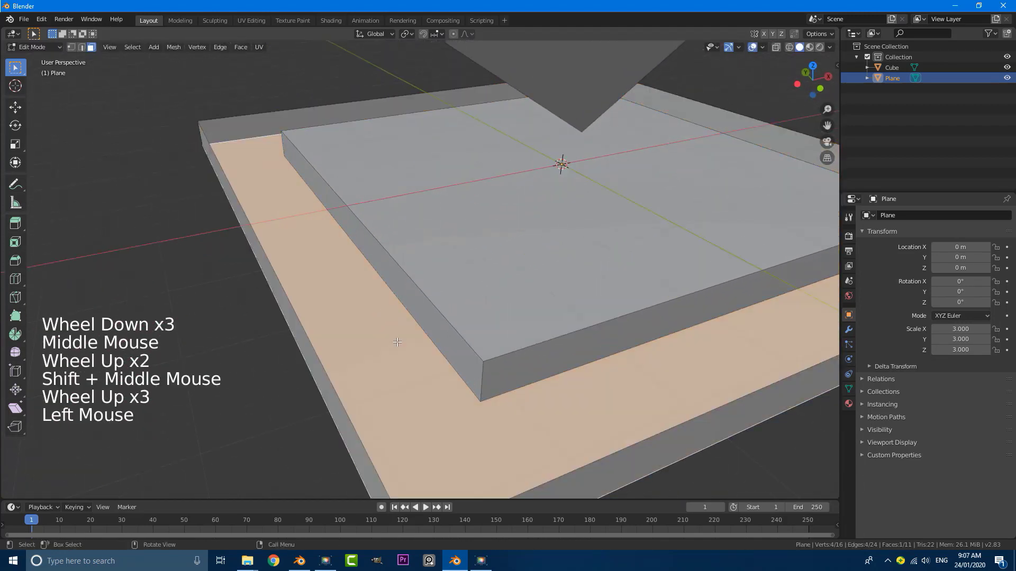
scroll(397, 343, "down", 4)
middle_click_drag(421, 339, 405, 328)
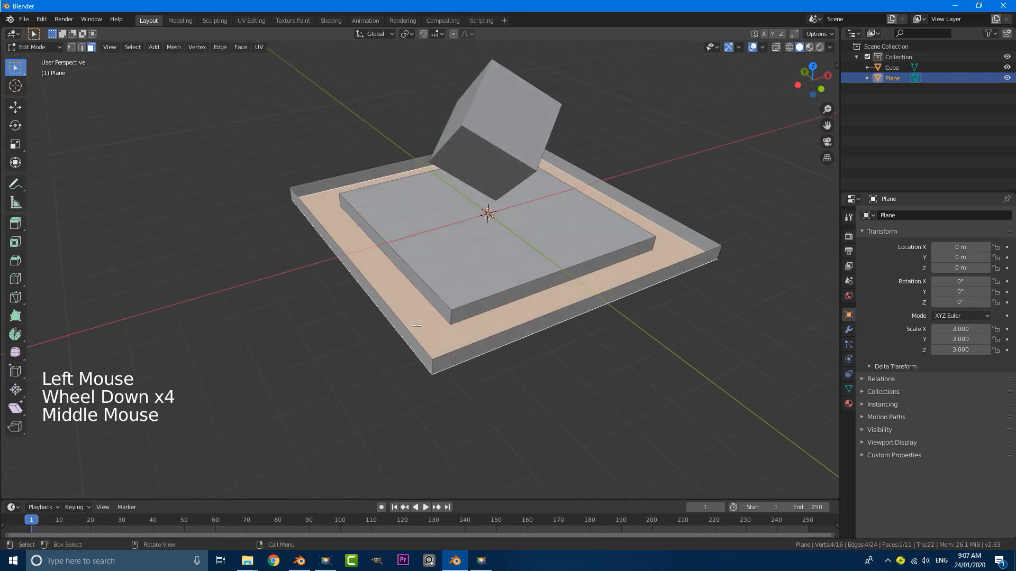
scroll(383, 311, "up", 2)
Delete the border face and select the tray's outer edge loop
key("x")
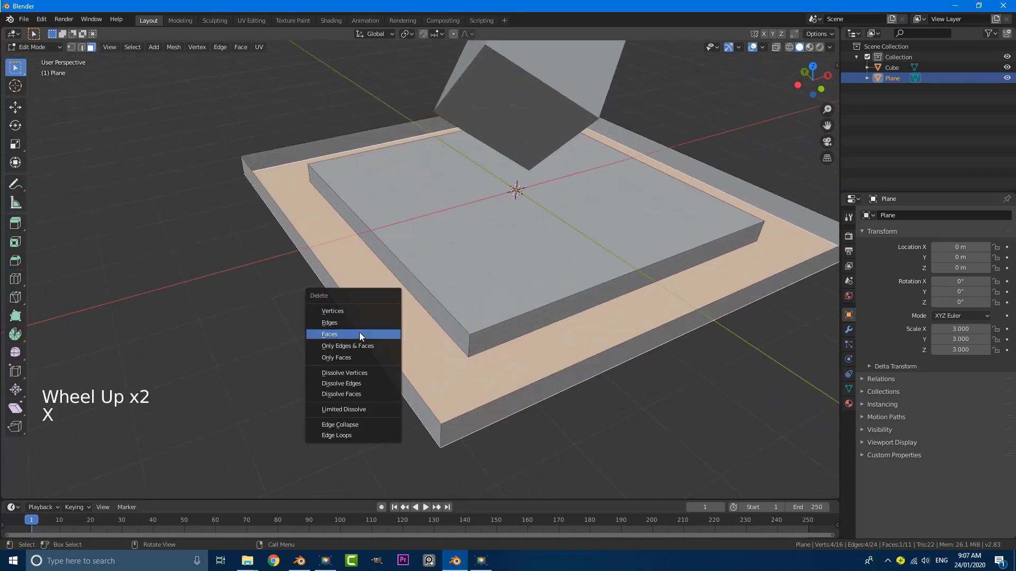
left_click(360, 333)
scroll(359, 335, "down", 3)
middle_click_drag(359, 335, 481, 322)
scroll(481, 321, "up", 1)
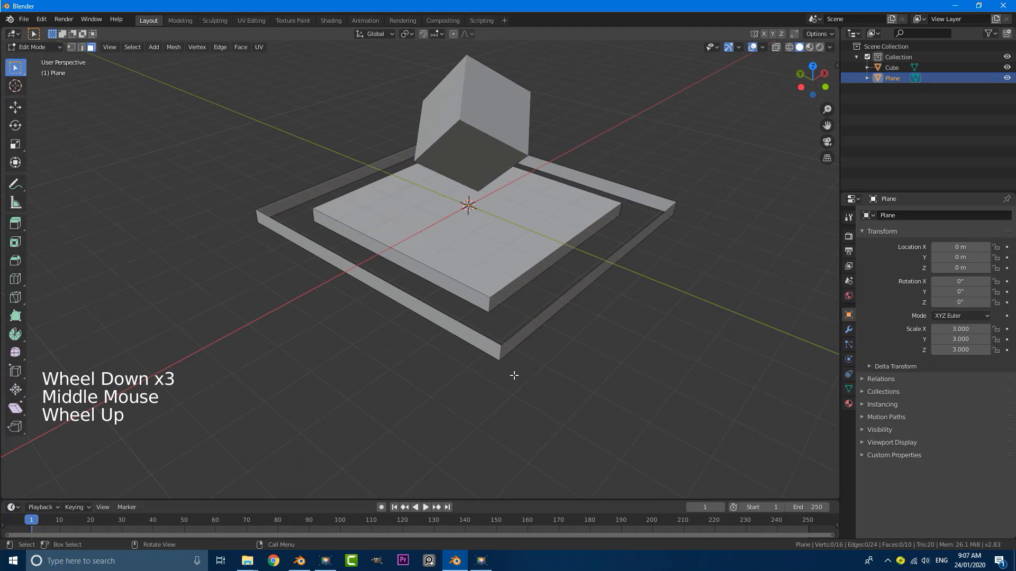
left_click(503, 351, "alt+shift")
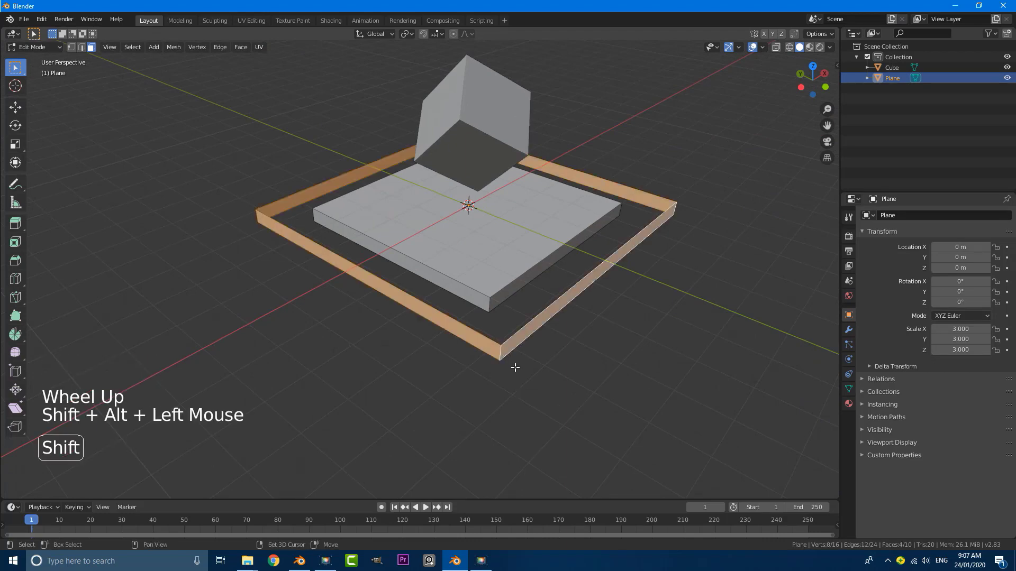
scroll(490, 368, "down", 2)
Extrude the outer loop flat in place and scale it outward twice into a broad floor
key("e")
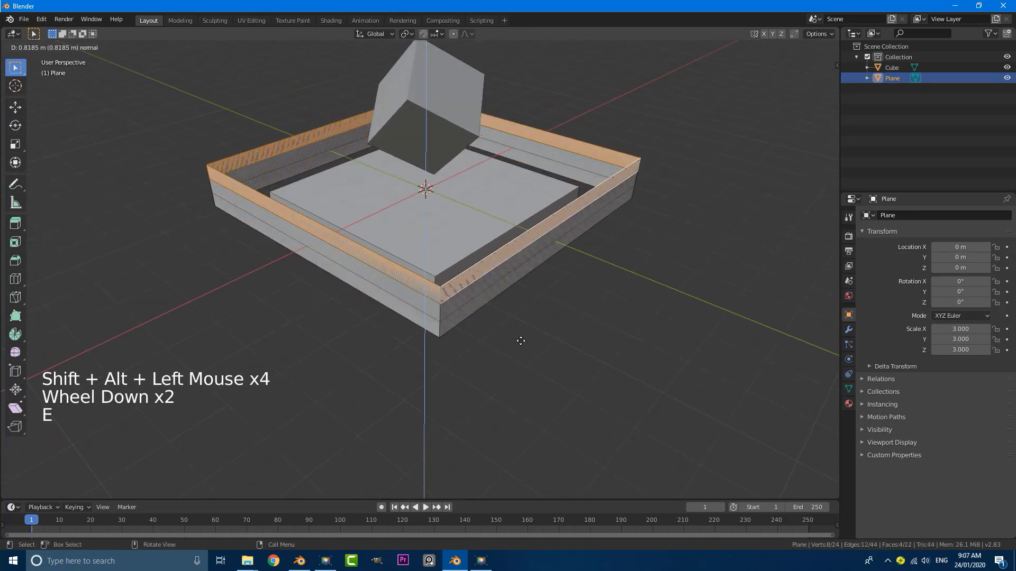
right_click(520, 340)
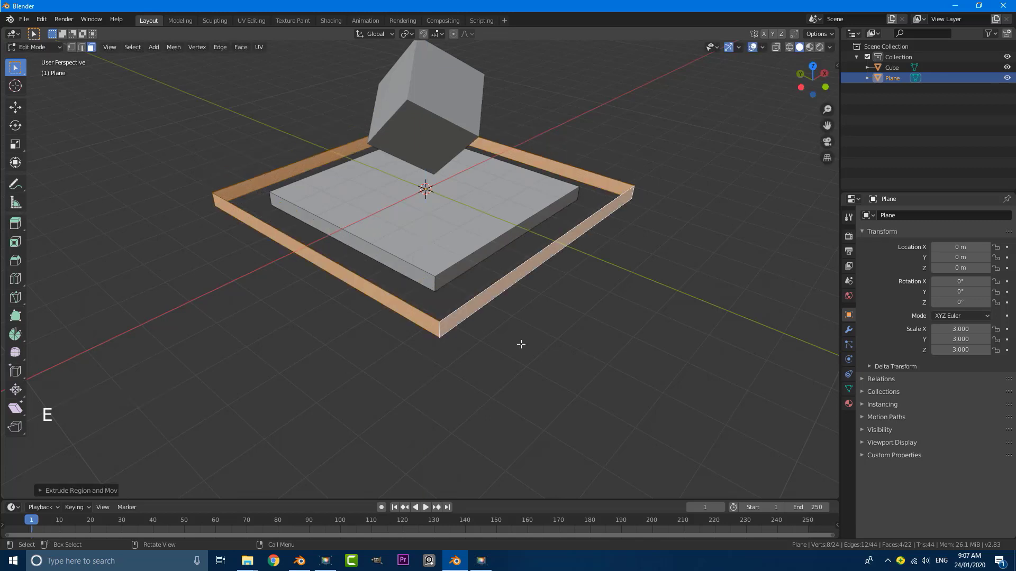
key("s")
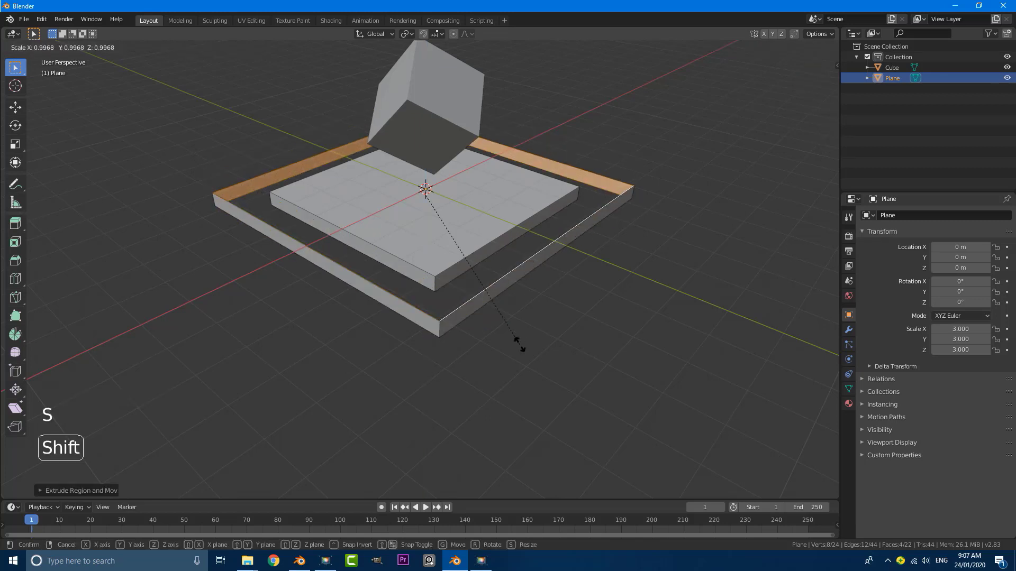
key("shift+z")
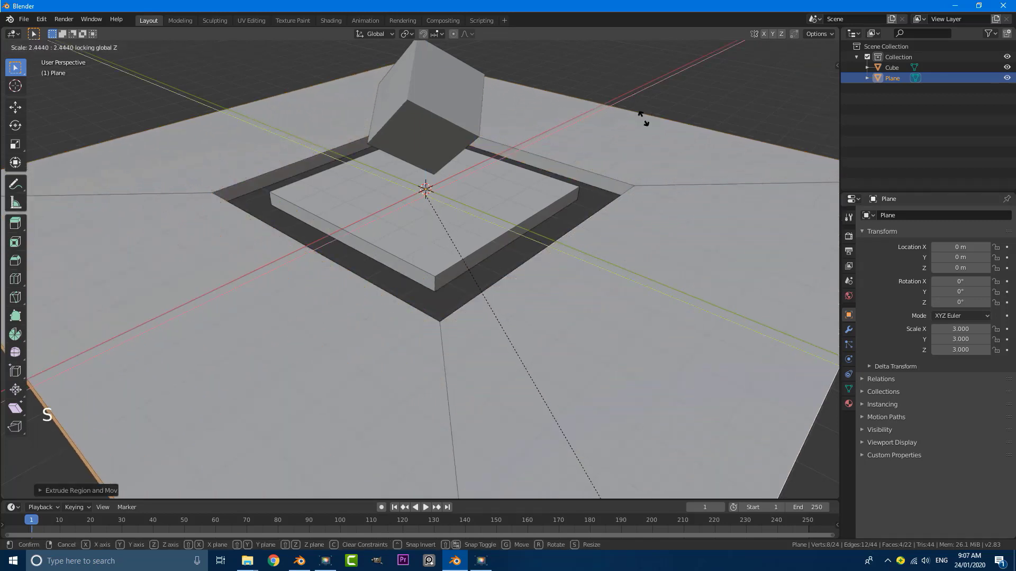
left_click(643, 119)
scroll(622, 212, "down", 5)
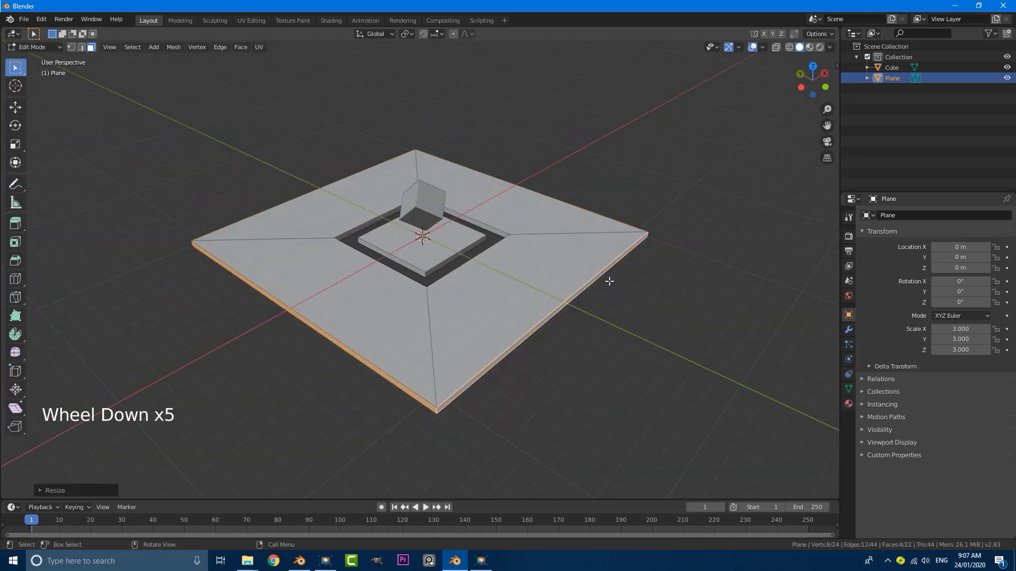
key("s")
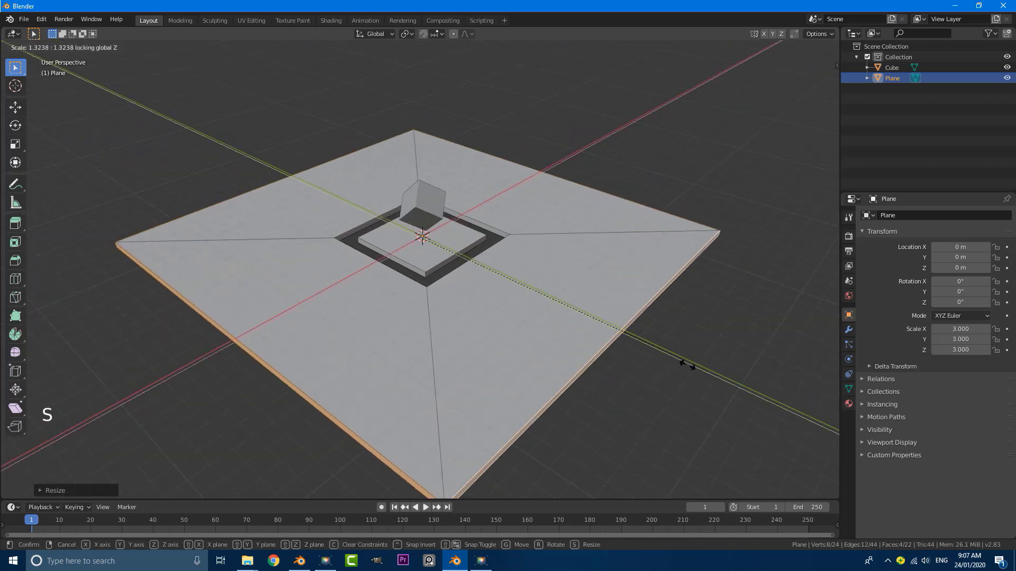
left_click(767, 424)
scroll(766, 423, "down", 4)
middle_click_drag(766, 423, 677, 372)
scroll(630, 345, "up", 3)
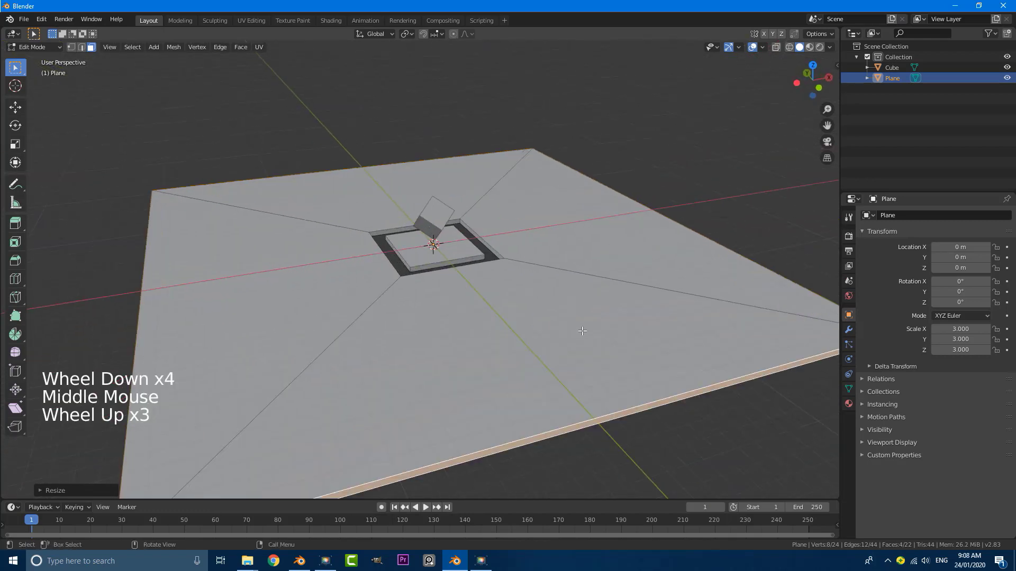
middle_click_drag(478, 266, 434, 249)
Select the whole central slab, duplicate it upward, and shrink the copy
scroll(466, 259, "up", 2)
scroll(434, 249, "up", 3)
left_click(420, 243)
scroll(420, 243, "up", 2)
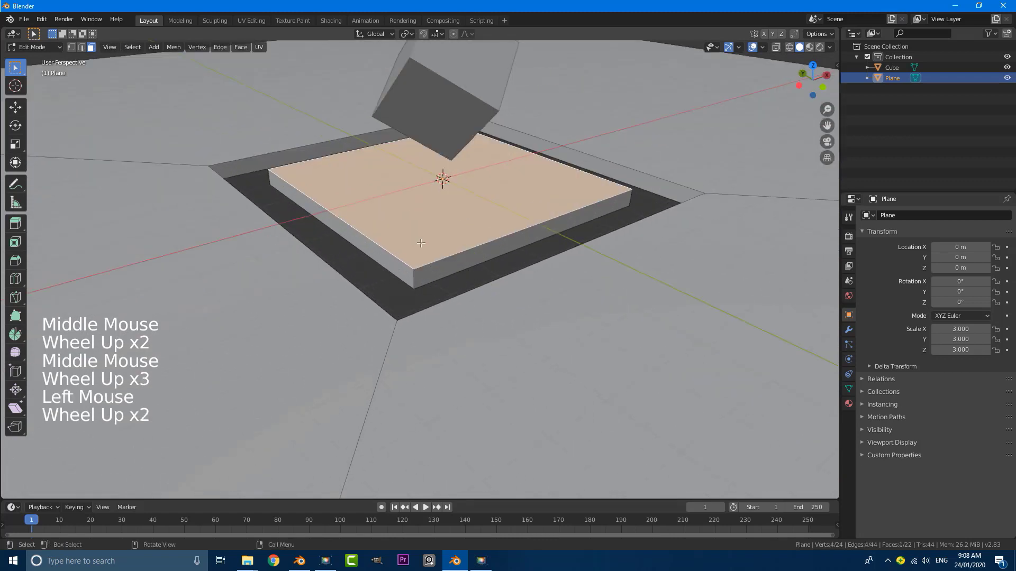
key("ctrl+l")
key("shift+d")
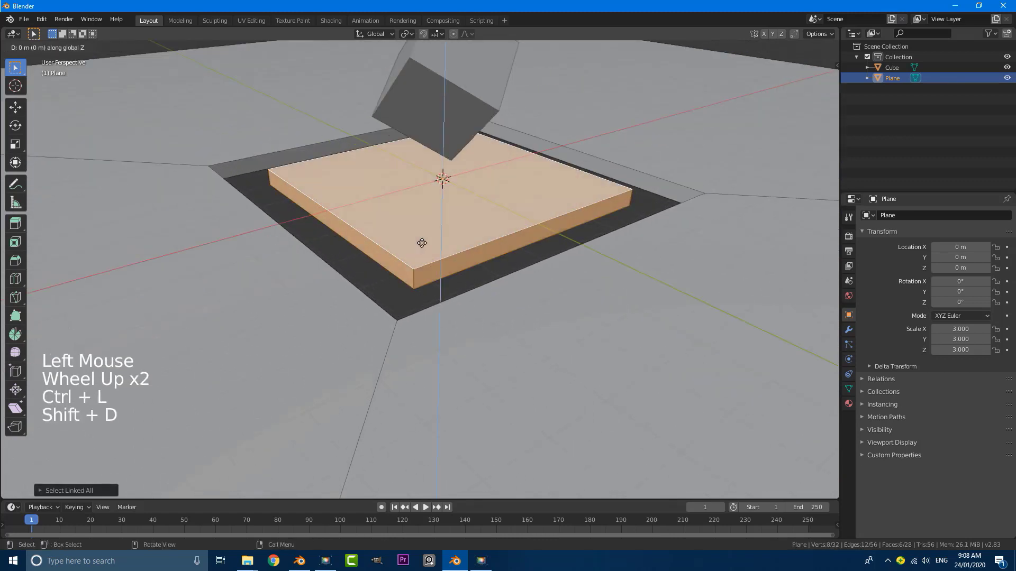
left_click(439, 231)
scroll(583, 295, "up", 3)
key("s")
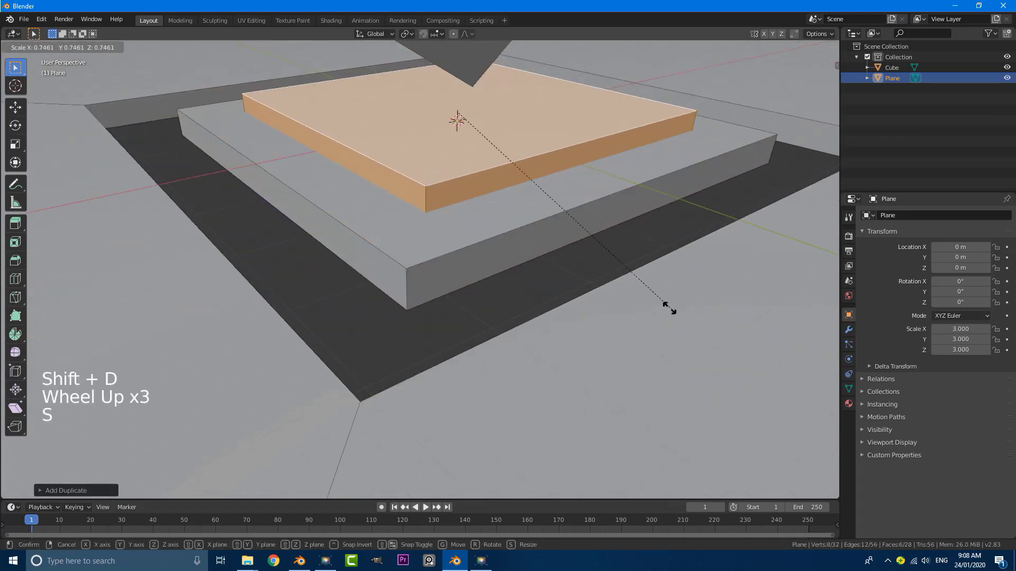
left_click(614, 268)
Fine-tune the top slab's size slightly smaller, checking it in front view
key("KP_1")
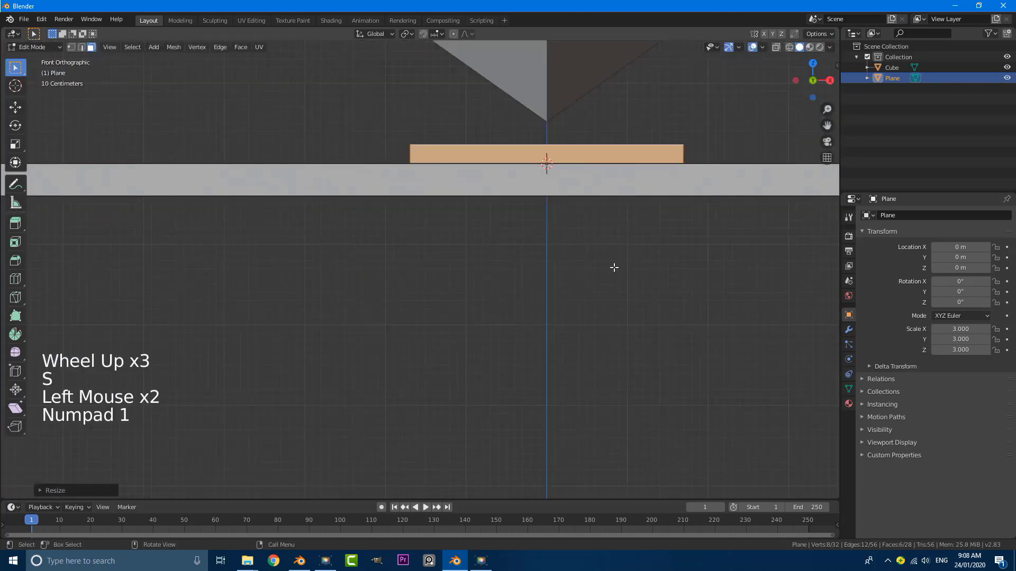
middle_click_drag(613, 268, 598, 344, "shift")
scroll(587, 328, "down", 2)
key("s")
scroll(598, 344, "up", 1)
key("s")
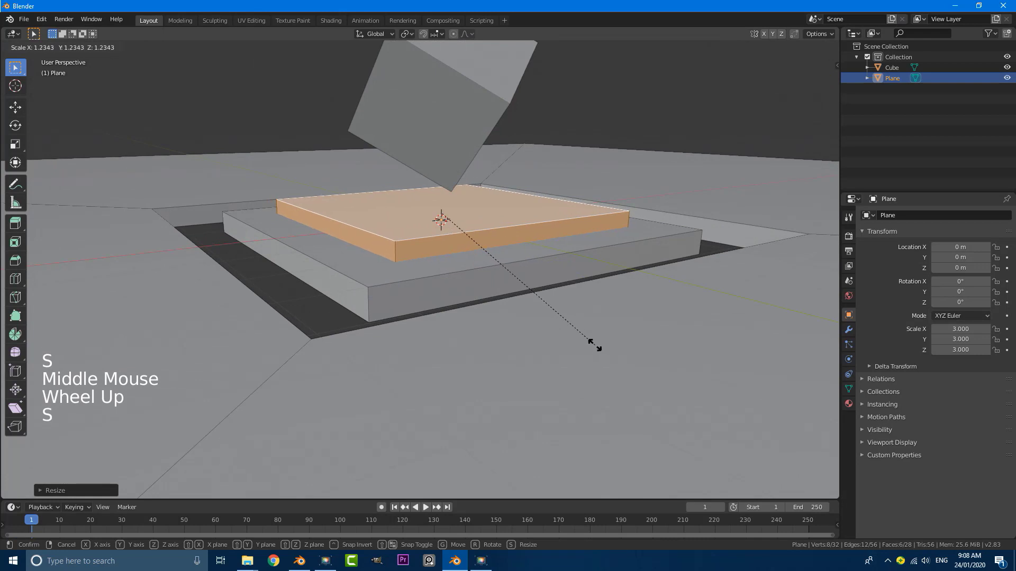
left_click(591, 345)
middle_click_drag(518, 322, 475, 305)
key("s")
scroll(503, 311, "up", 1)
scroll(494, 295, "up", 1)
Lower the top slab slightly and return to Object Mode
key("g")
left_click(493, 300)
scroll(493, 300, "down", 1)
scroll(495, 302, "down", 3)
key("Tab")
scroll(434, 275, "down", 3)
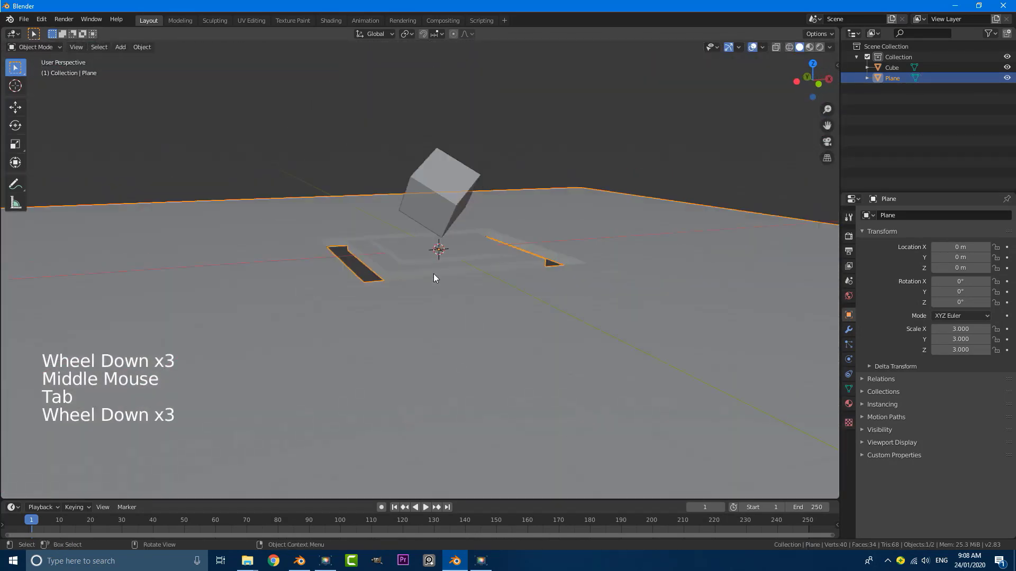
Apply the ground plane's scale so it reads 1.000
scroll(437, 274, "down", 1)
middle_click_drag(437, 274, 449, 283)
scroll(419, 337, "down", 3)
middle_click_drag(419, 337, 427, 350)
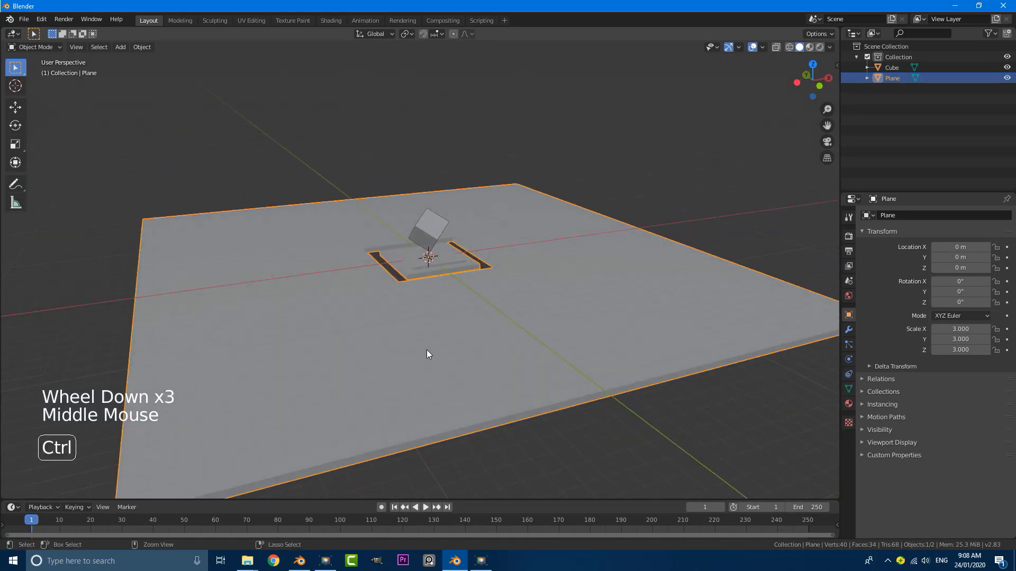
key("ctrl+a")
left_click(369, 374)
Deselect all objects and bring up the Add menu
middle_click_drag(383, 378, 424, 320)
scroll(423, 320, "up", 2)
scroll(423, 318, "up", 2)
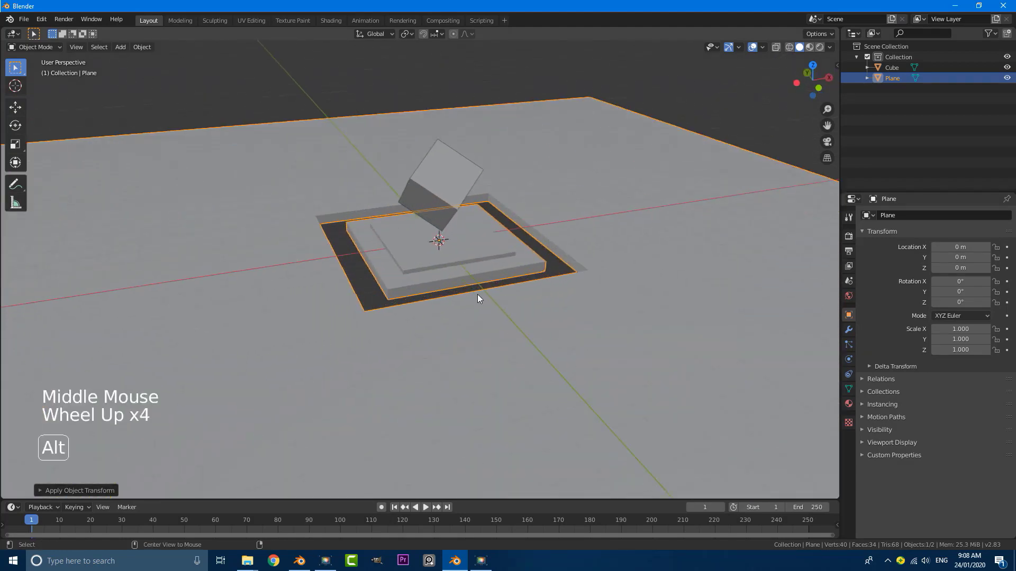
key("alt+a")
scroll(478, 294, "up", 1)
middle_click_drag(477, 294, 542, 336)
scroll(485, 288, "up", 1)
scroll(488, 284, "up", 1)
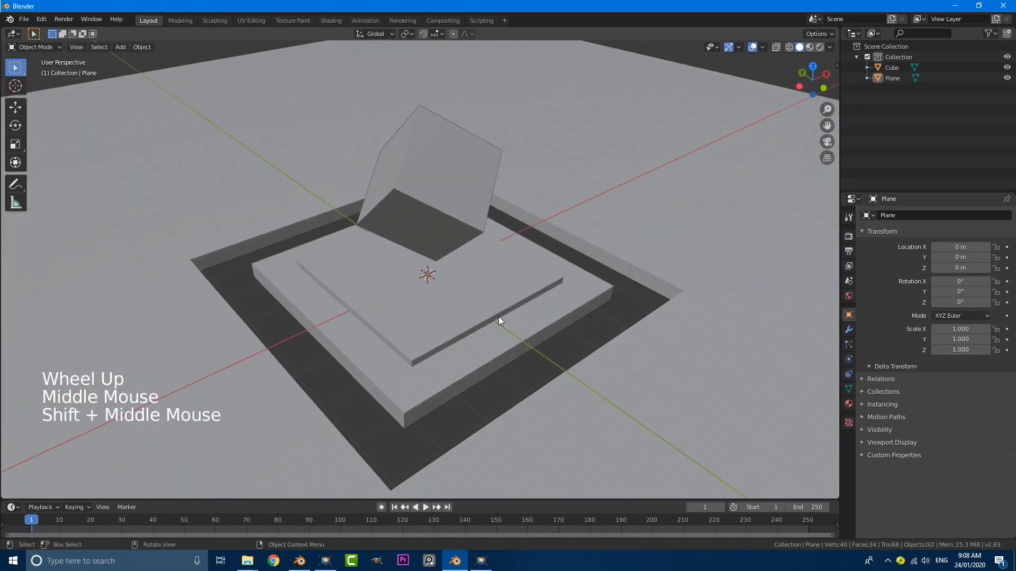
key("shift+a")
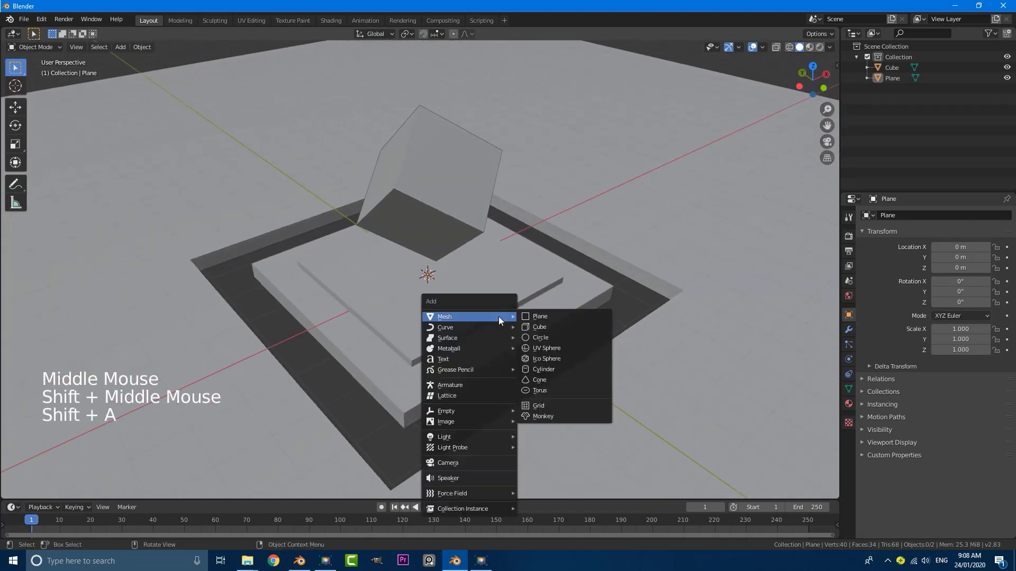
Add a camera and, viewing through it, pull it back along its view axis
left_click(459, 466)
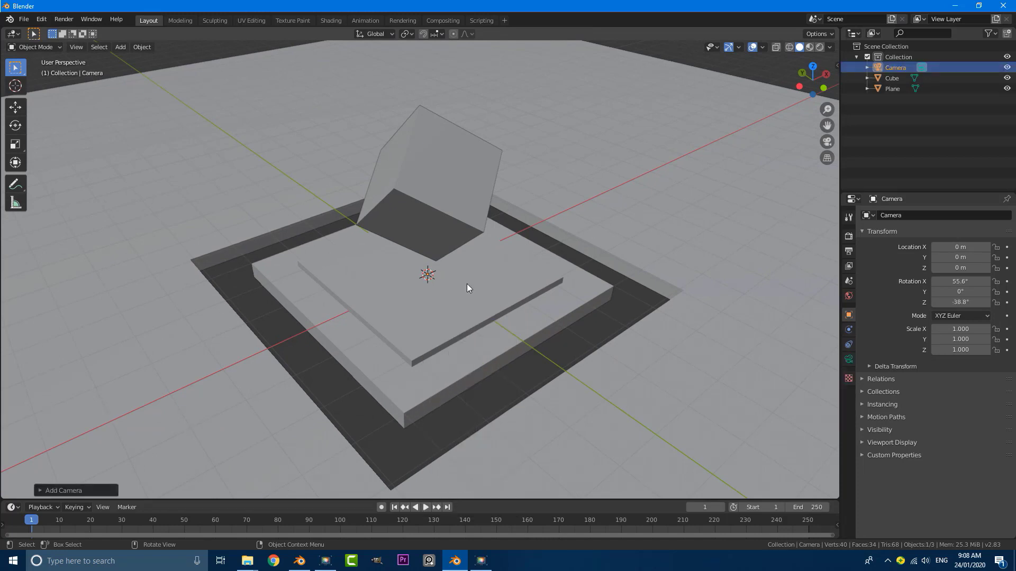
key("KP_0")
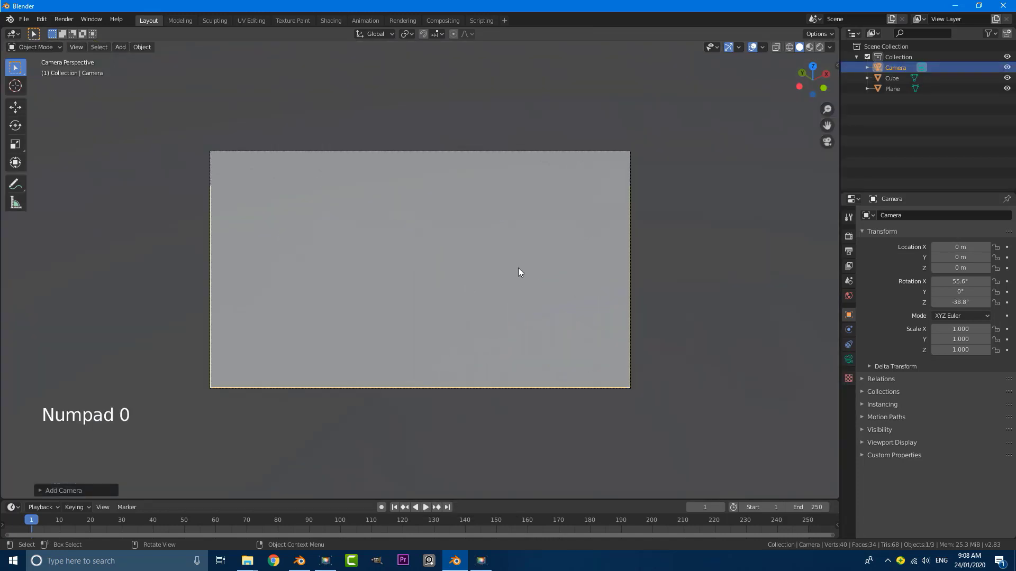
key("g")
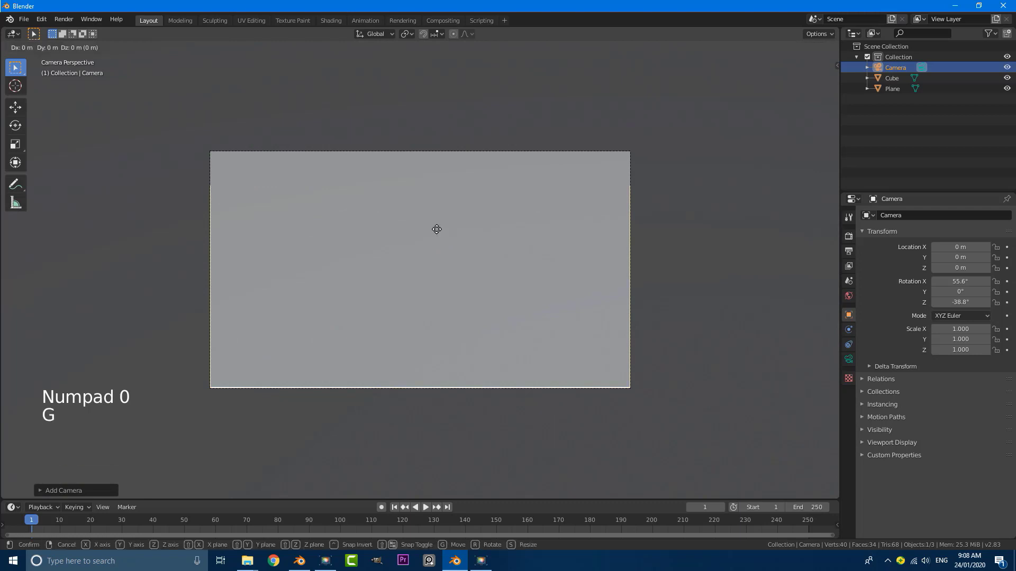
key("z")
key("z")
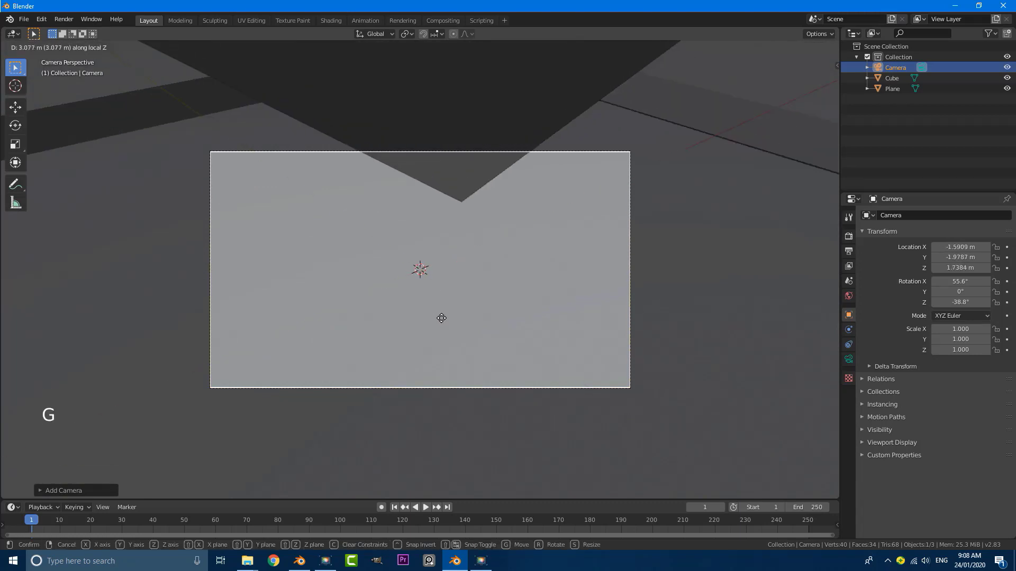
left_click(463, 456)
Set the camera lens to Orthographic with an orthographic scale of about 14.8
left_click(849, 360)
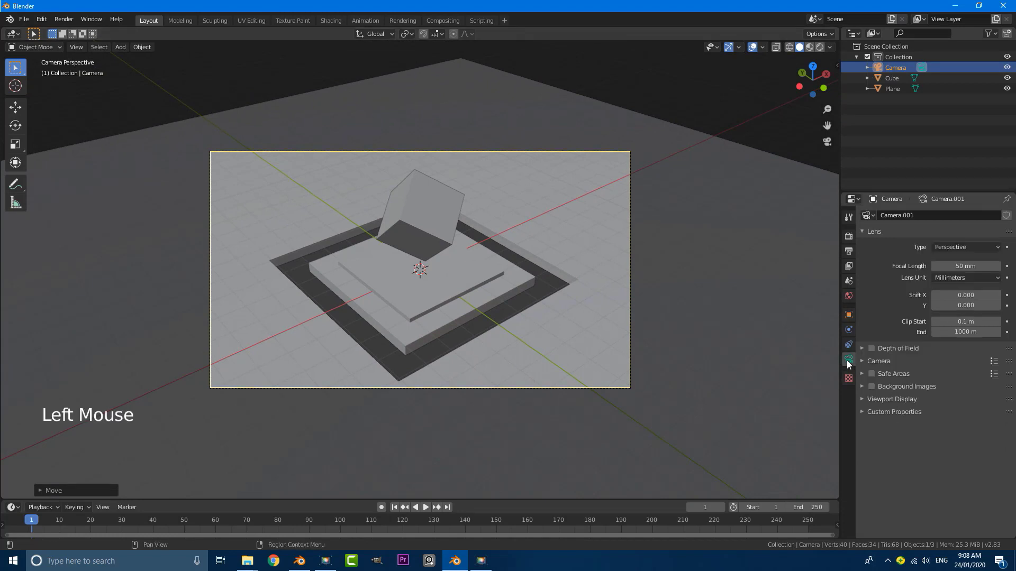
left_click(951, 246)
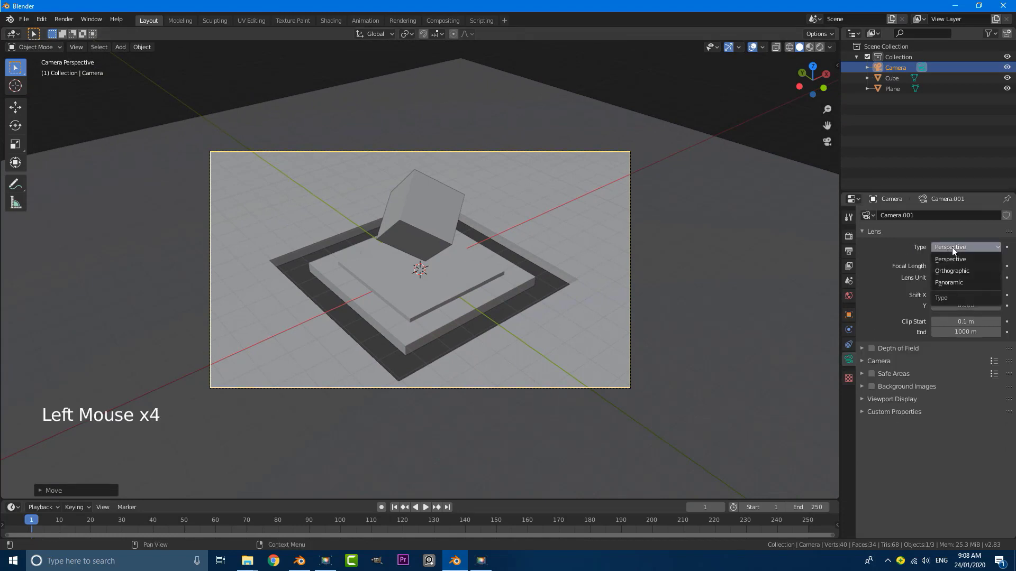
left_click(952, 274)
left_click_drag(934, 264, 968, 265)
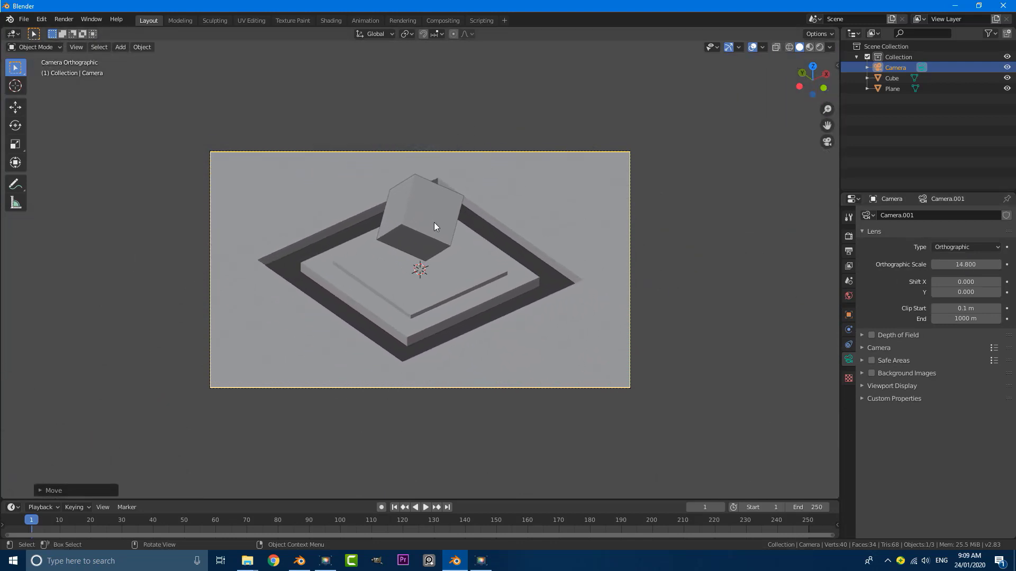
Orbit around the scene to inspect the camera from outside, then return to camera view
key("g")
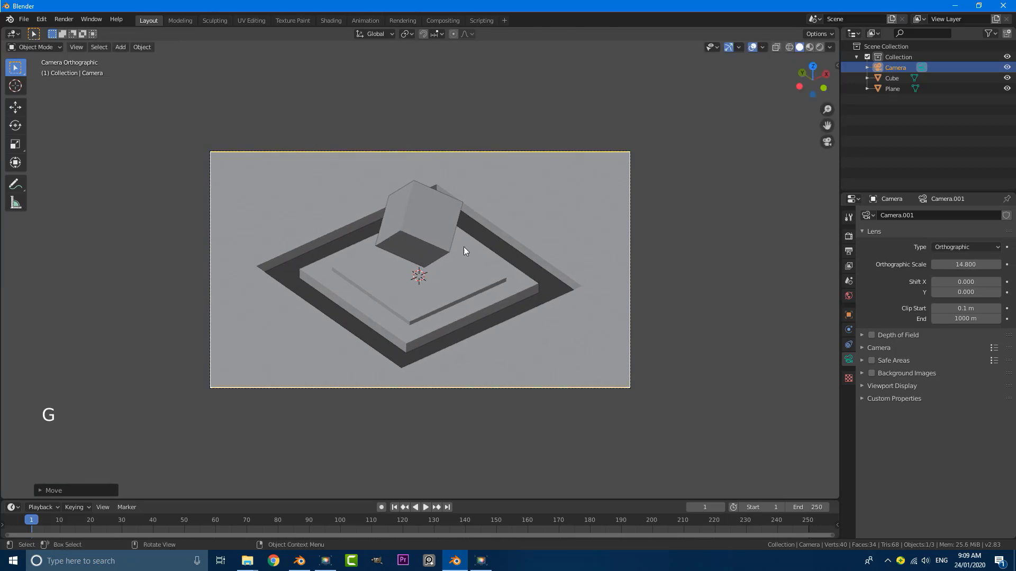
scroll(464, 246, "down", 5)
middle_click_drag(463, 247, 367, 223)
scroll(366, 223, "up", 1)
scroll(366, 223, "down", 5)
middle_click_drag(187, 122, 438, 195)
key("KP_0")
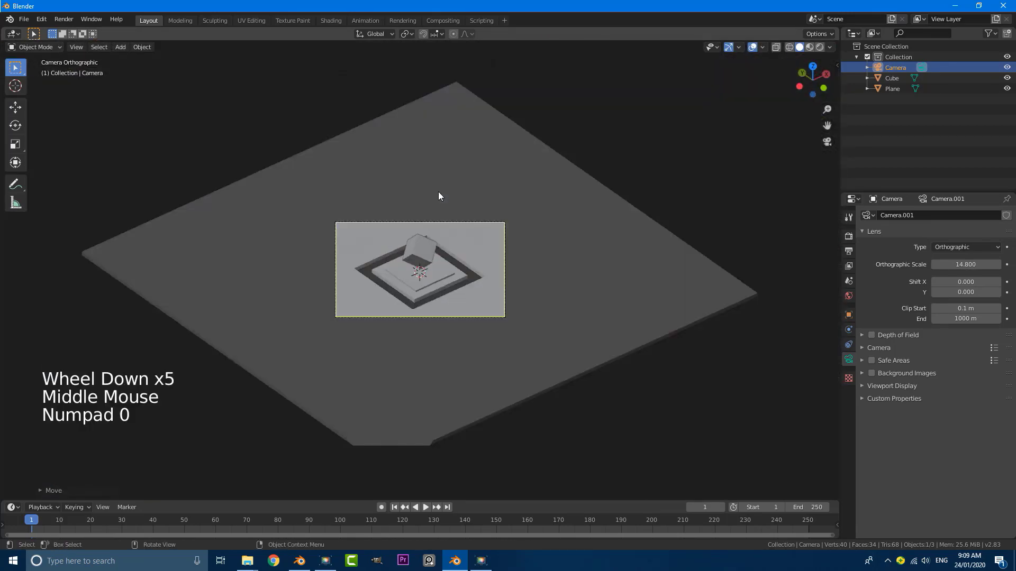
scroll(438, 191, "up", 8)
scroll(488, 209, "down", 1)
Move and rotate the camera, then enlarge its orthographic scale
key("g")
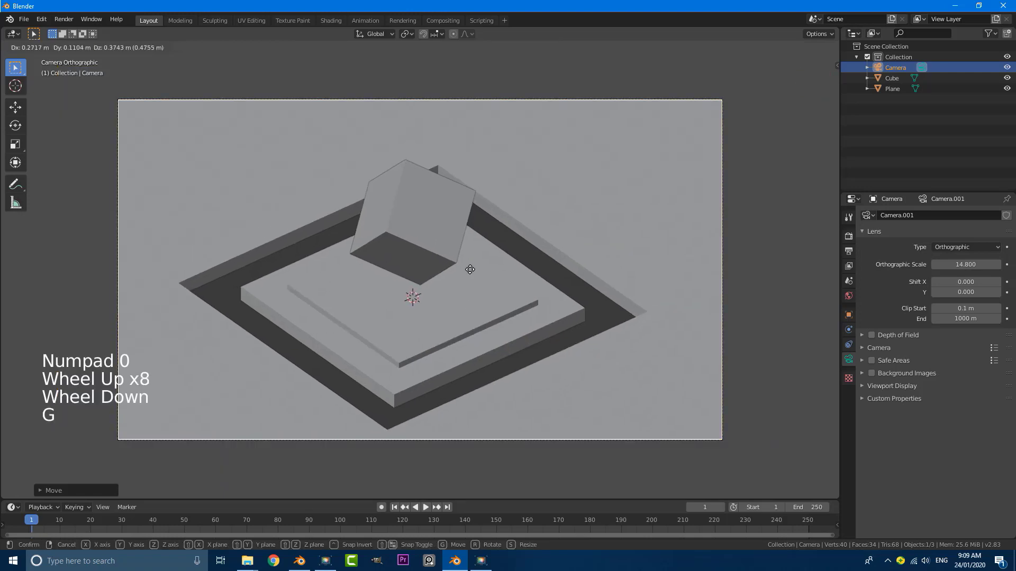
key("r")
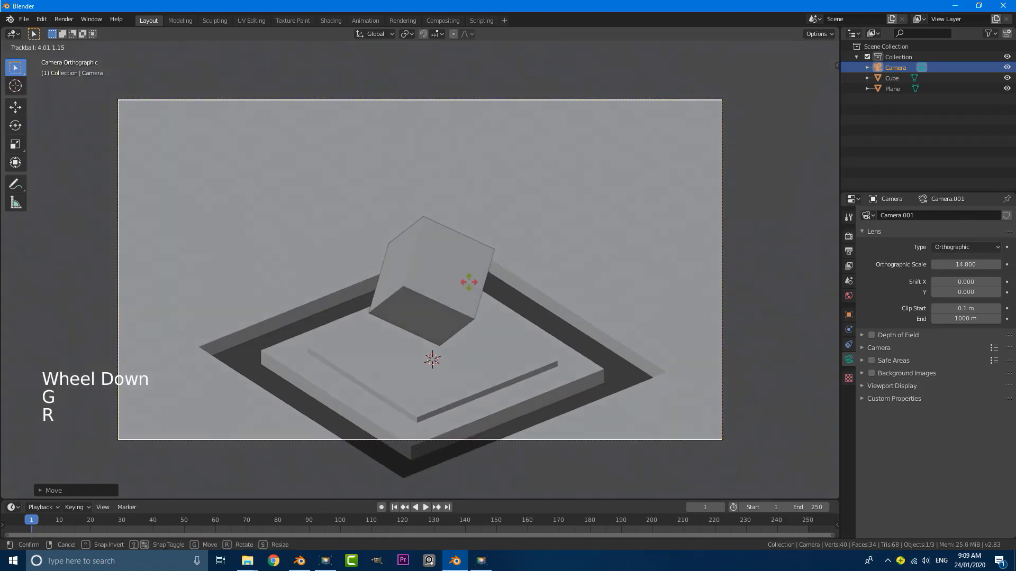
double_click(455, 275)
key("g")
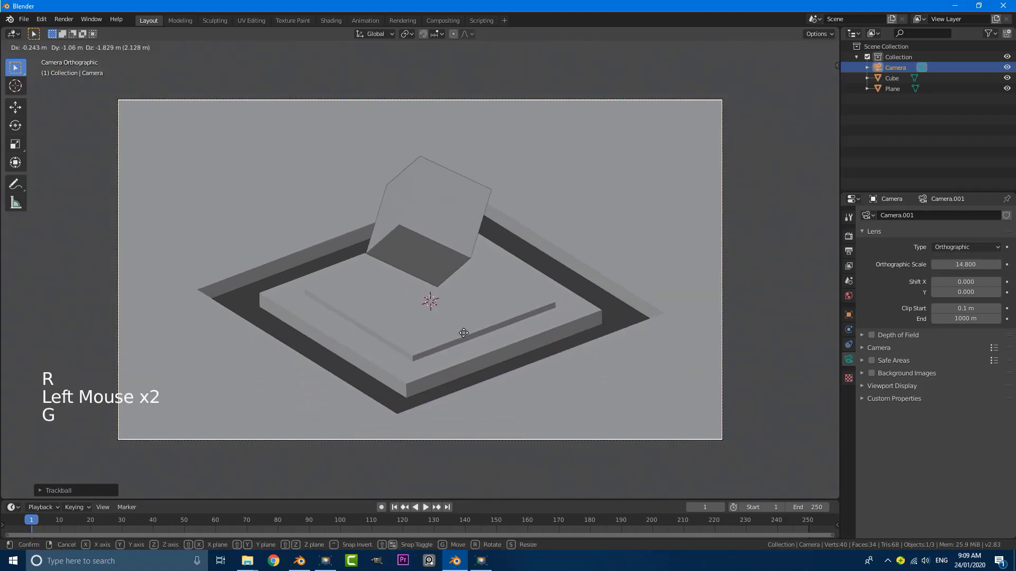
left_click(463, 333)
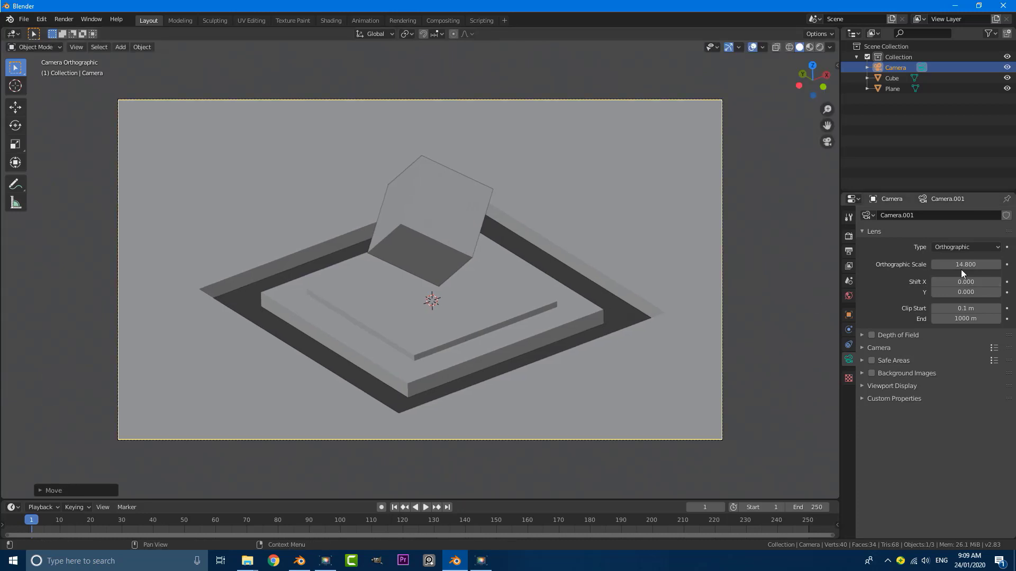
left_click_drag(962, 273, 908, 266)
Refine the camera's framing with further moves and a rotation
key("g")
left_click(682, 274)
scroll(574, 287, "down", 3)
key("r")
key("r")
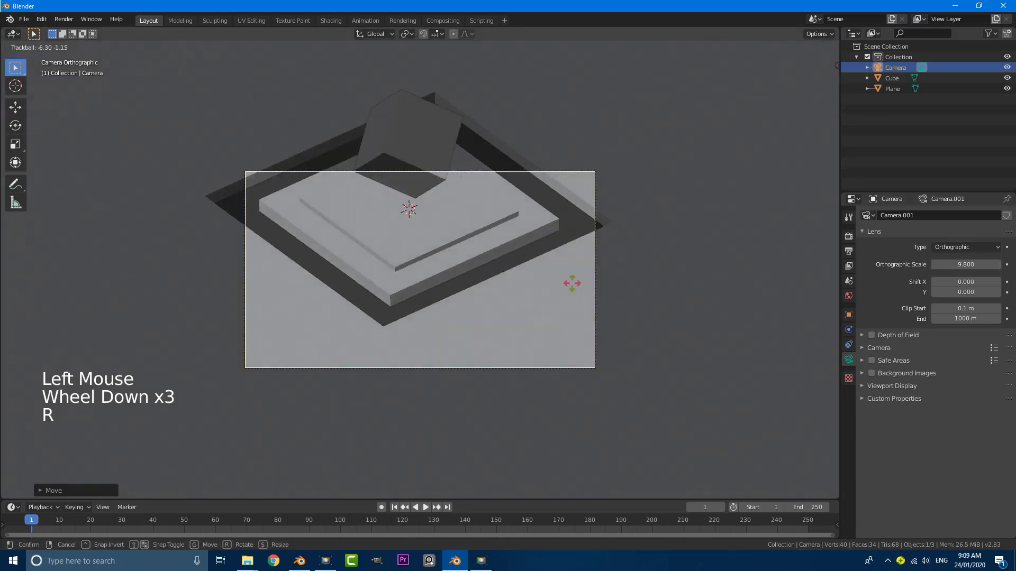
left_click(572, 299)
key("g")
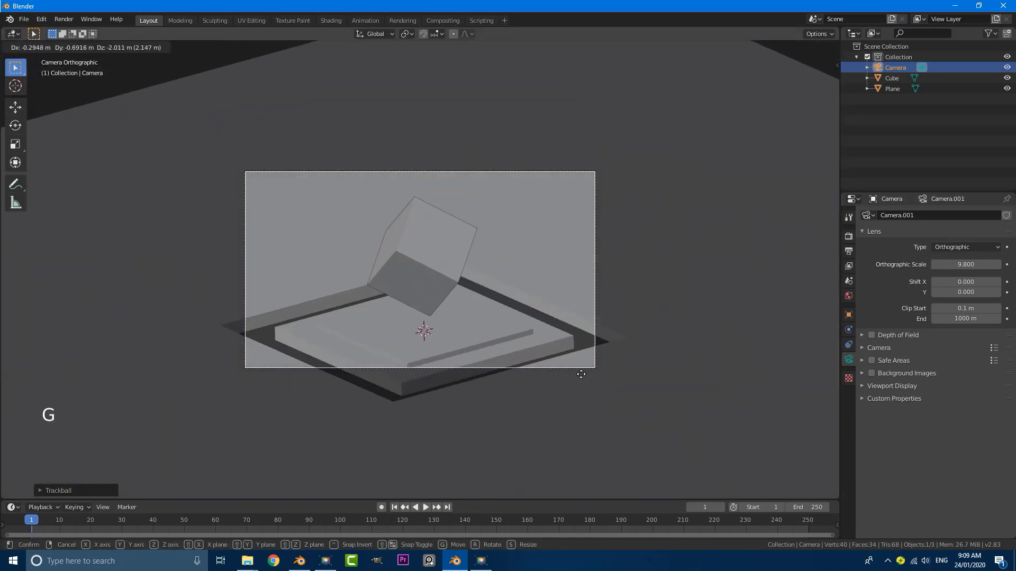
left_click(582, 380)
key("g")
left_click(482, 348)
Raise the orthographic scale to 12.800 and settle the camera's final position
left_click_drag(963, 265, 979, 265)
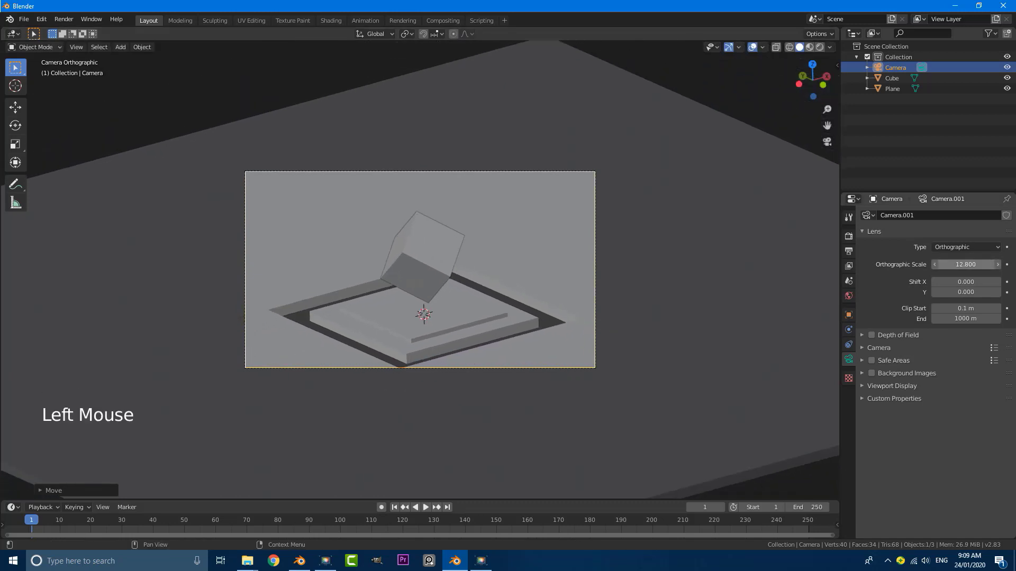
key("g")
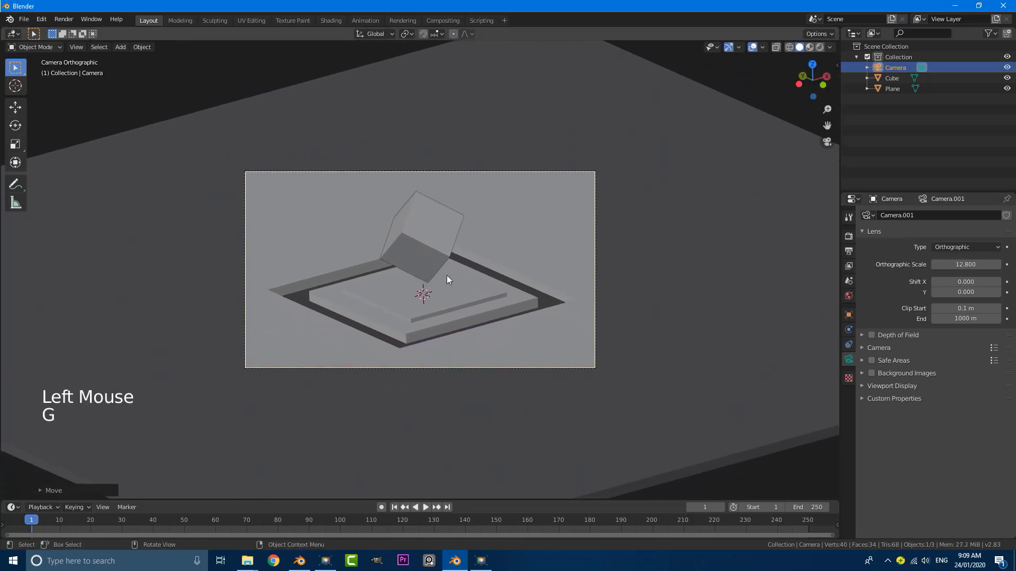
key("g")
left_click(456, 297)
Shrink the whole stepped slab mesh in Edit Mode and check it through the camera
scroll(480, 284, "up", 4)
key("Tab")
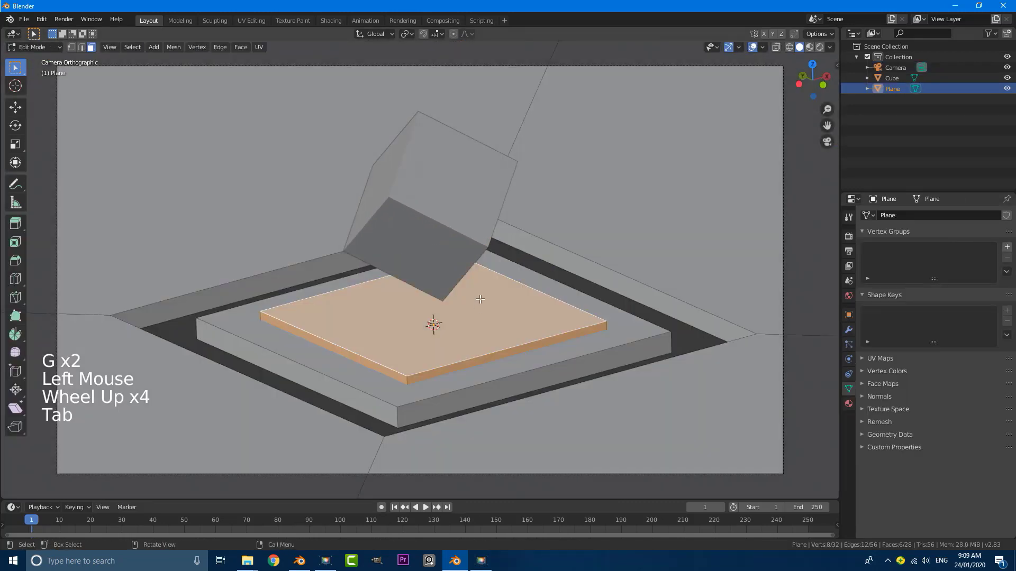
middle_click_drag(480, 284, 467, 251, "shift")
scroll(673, 371, "down", 1)
key("a")
scroll(674, 371, "down", 2)
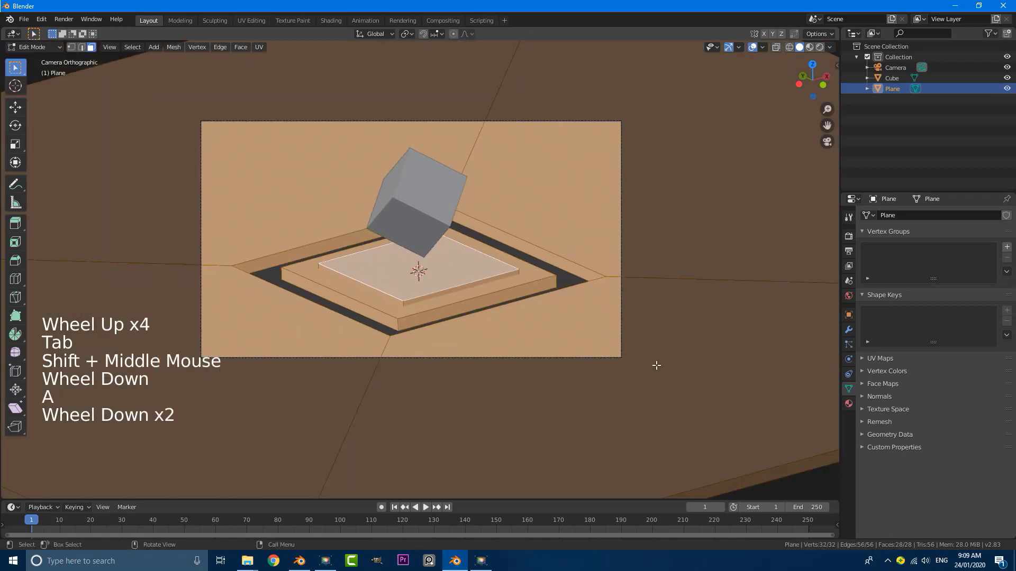
key("s")
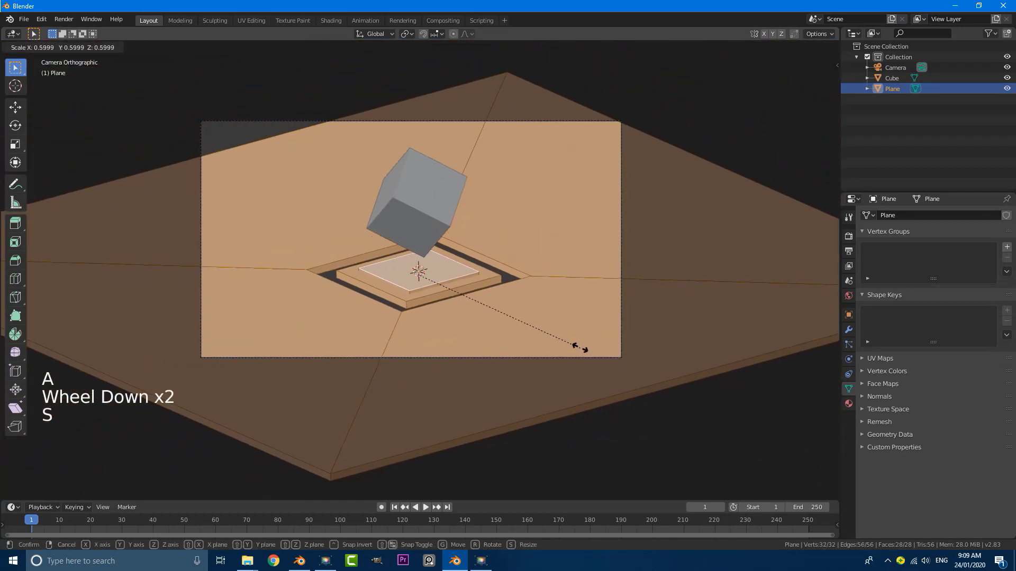
left_click(580, 348)
scroll(581, 348, "down", 3)
middle_click_drag(579, 348, 594, 363)
key("KP_0")
scroll(544, 198, "up", 5)
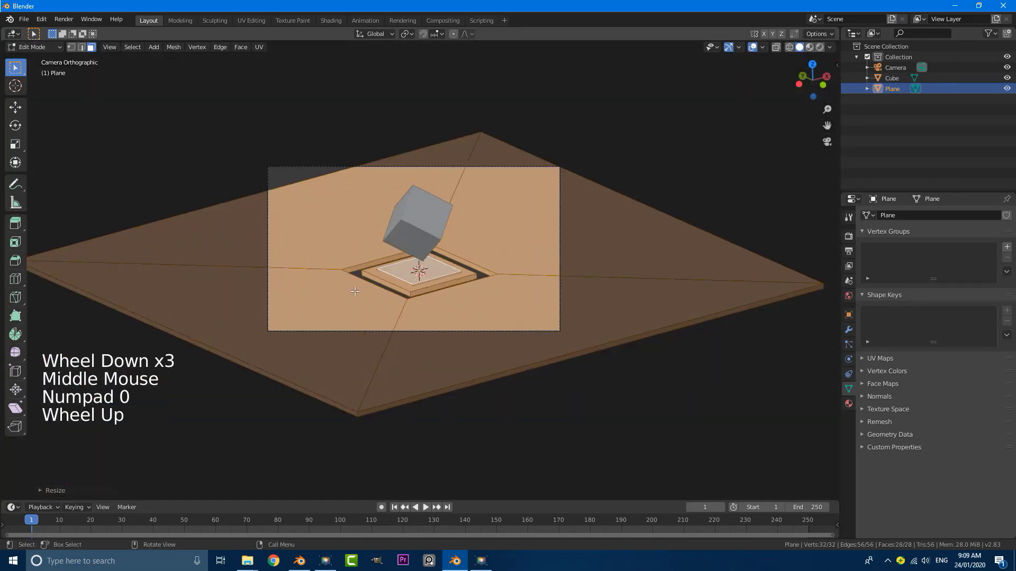
Back in Object Mode, scale the plane object down beneath the cube and view through the camera
key("Tab")
scroll(461, 271, "down", 4)
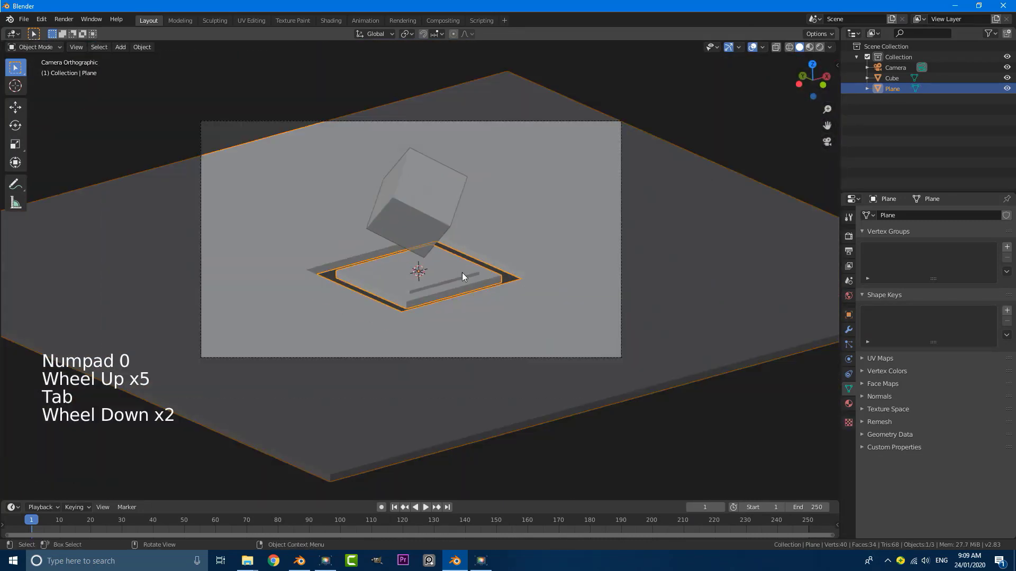
scroll(418, 231, "up", 2)
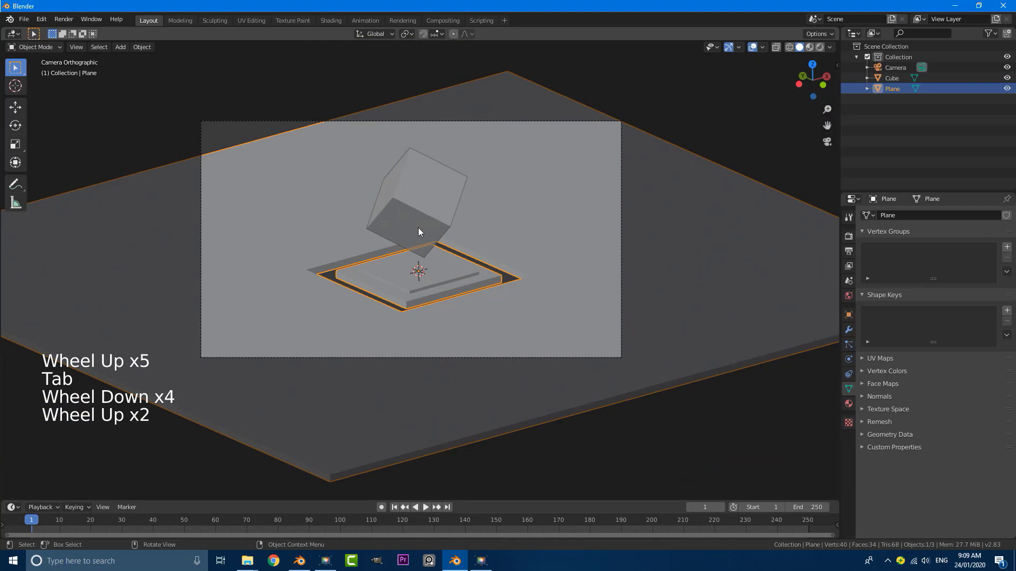
scroll(538, 312, "up", 1)
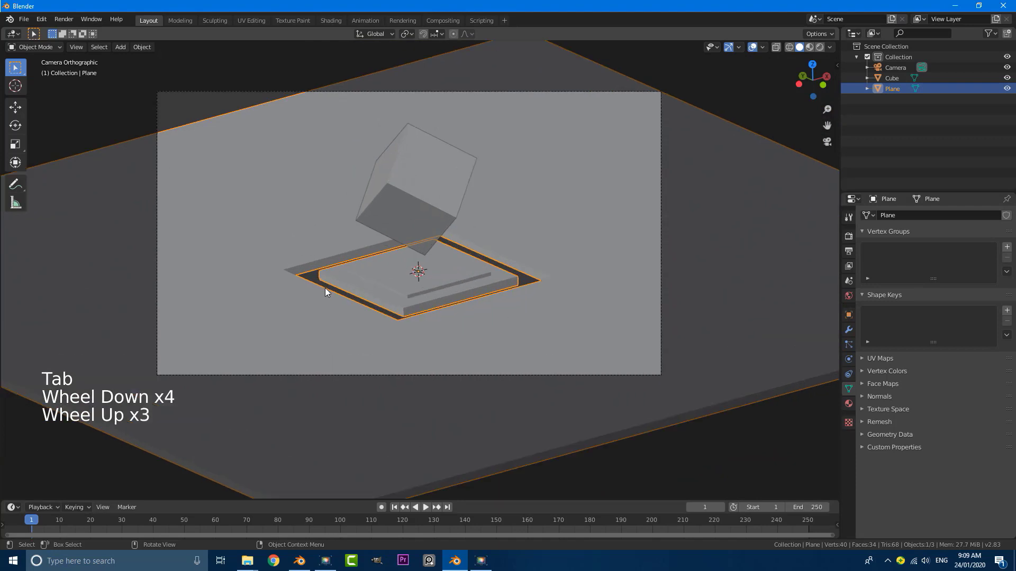
scroll(325, 287, "up", 1)
scroll(453, 331, "down", 3)
middle_click_drag(453, 331, 402, 296)
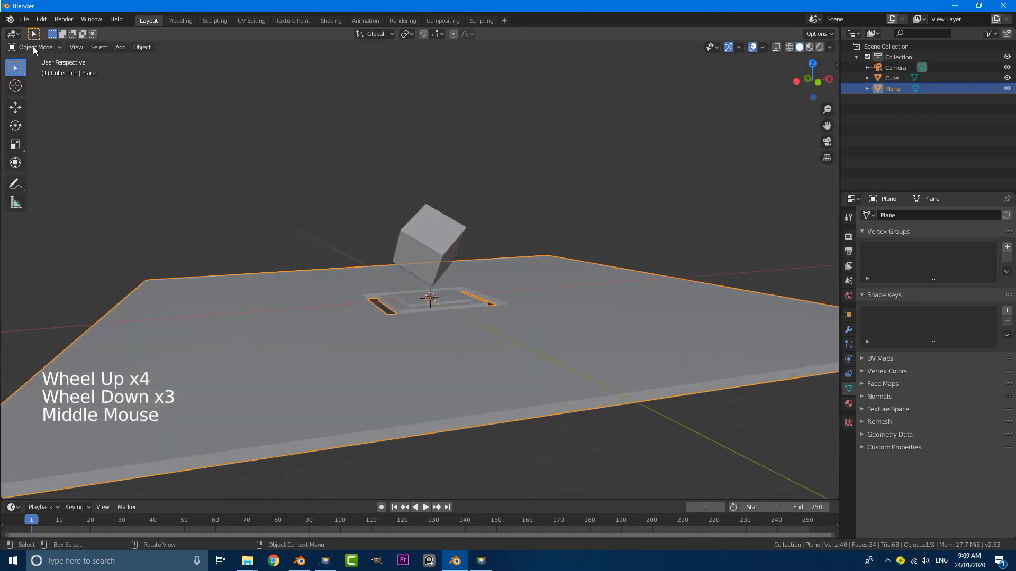
left_click(33, 47)
middle_click_drag(461, 217, 407, 309)
middle_click_drag(438, 273, 436, 292)
key("s")
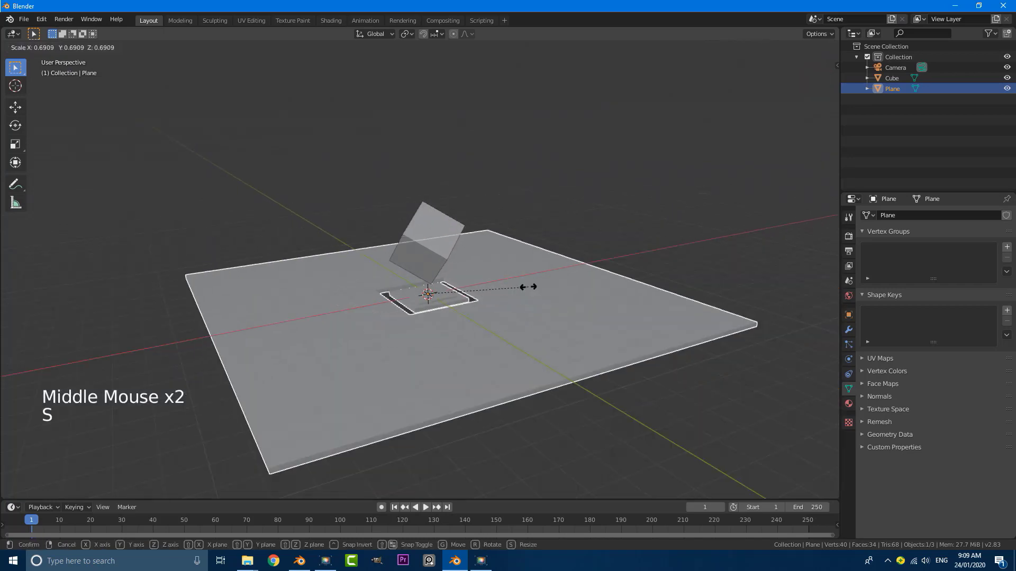
left_click(583, 340)
key("KP_0")
scroll(473, 294, "up", 4)
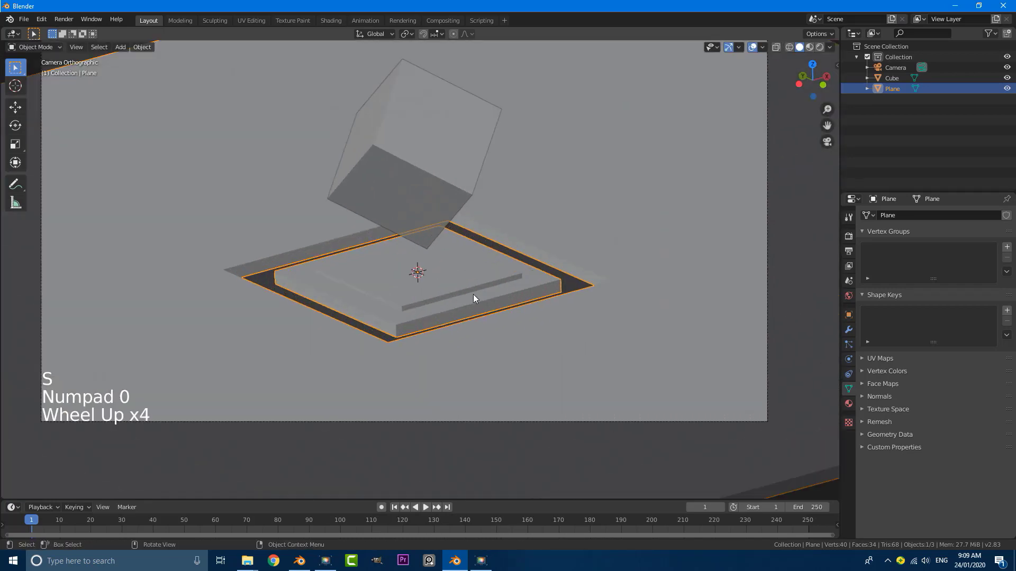
Add a new plane, Plane.001, scale it up and lower it along Z
key("alt+a")
key("shift+a")
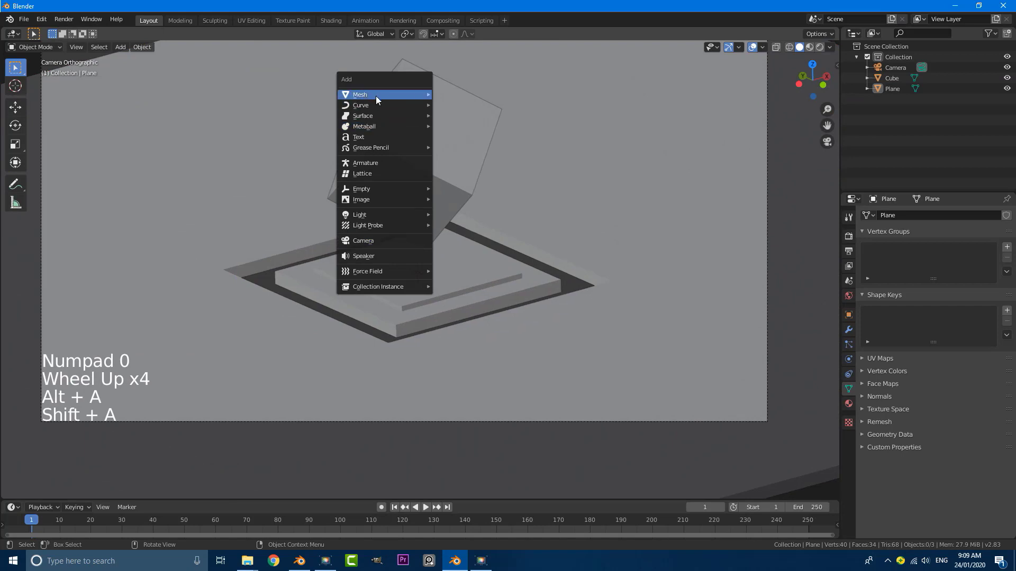
mouse_move(376, 96)
left_click(449, 92)
scroll(446, 220, "up", 1)
key("s")
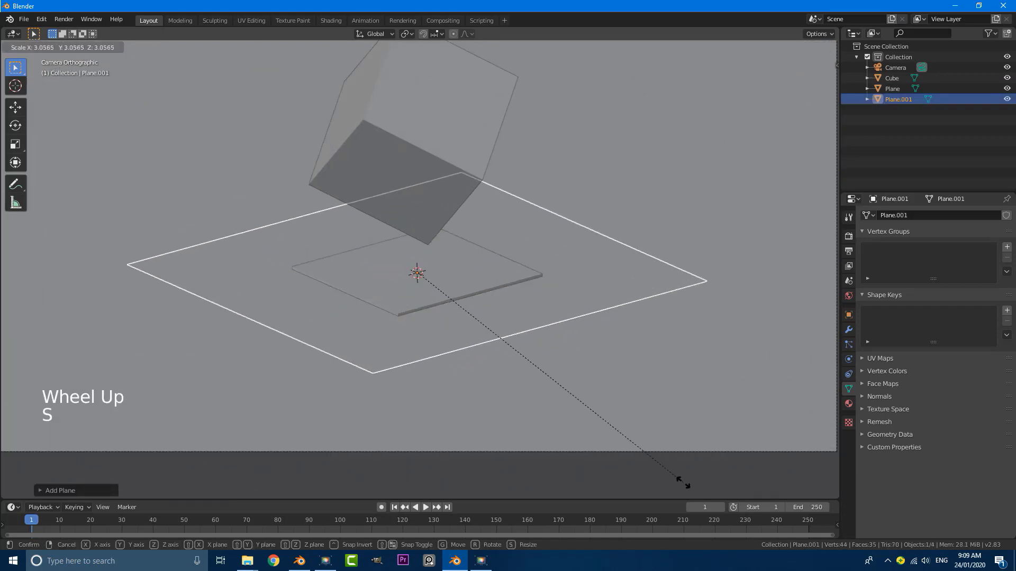
left_click(683, 482)
key("g")
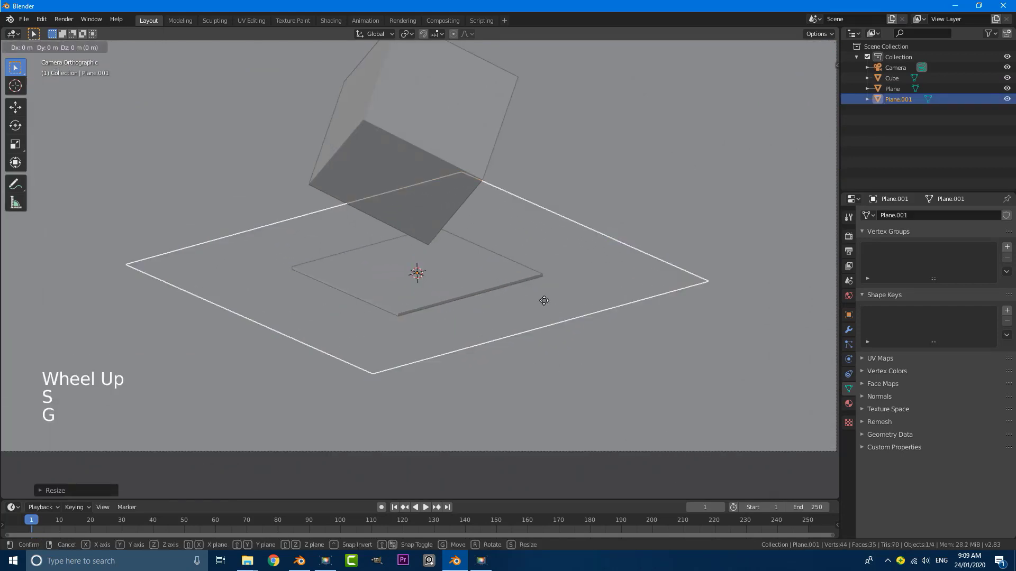
key("z")
left_click(546, 326)
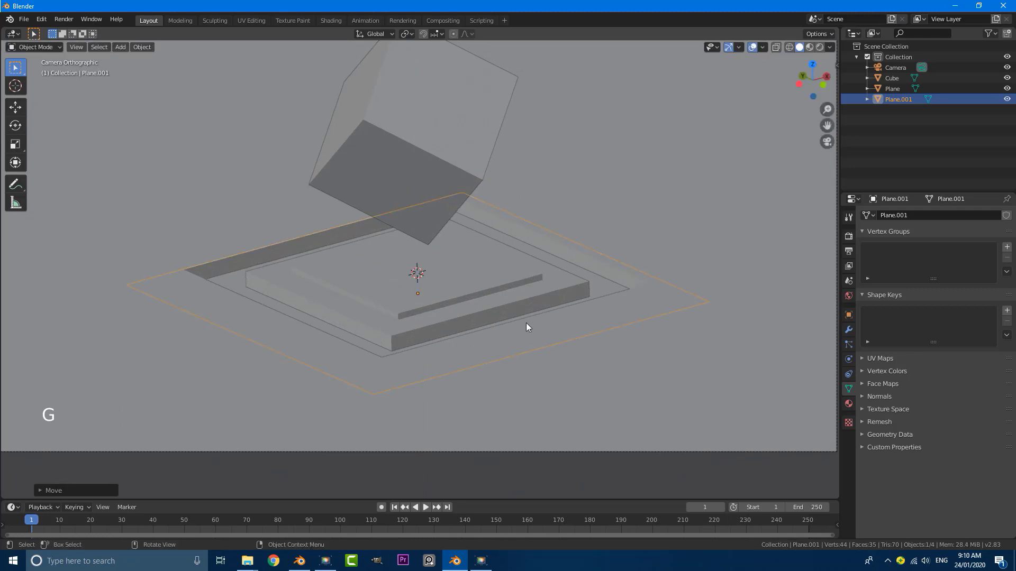
In Front view, position Plane.001 just beneath the stepped slab
key("KP_1")
scroll(452, 364, "up", 6)
middle_click_drag(451, 364, 490, 275, "shift")
scroll(490, 275, "up", 6)
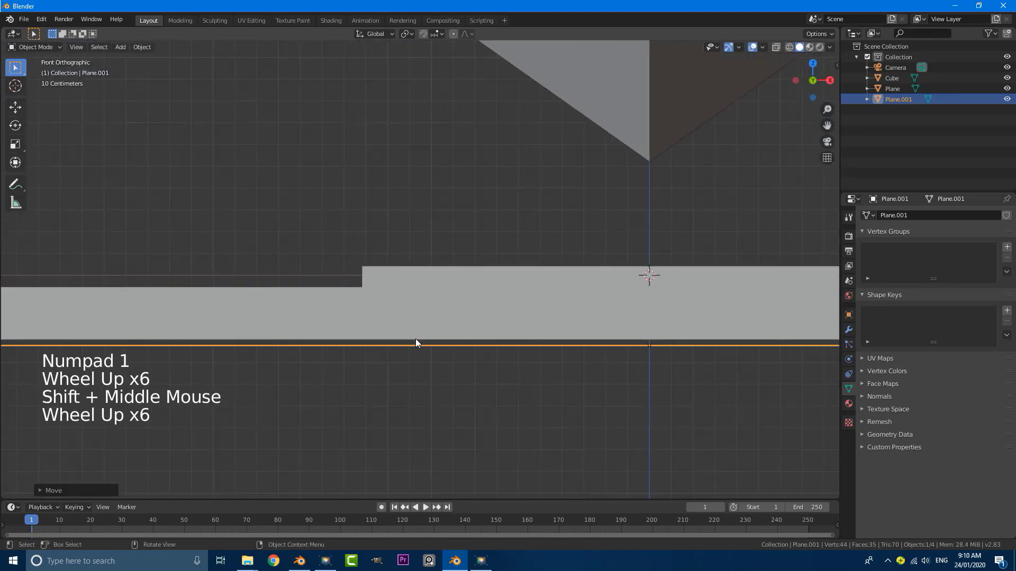
key("g")
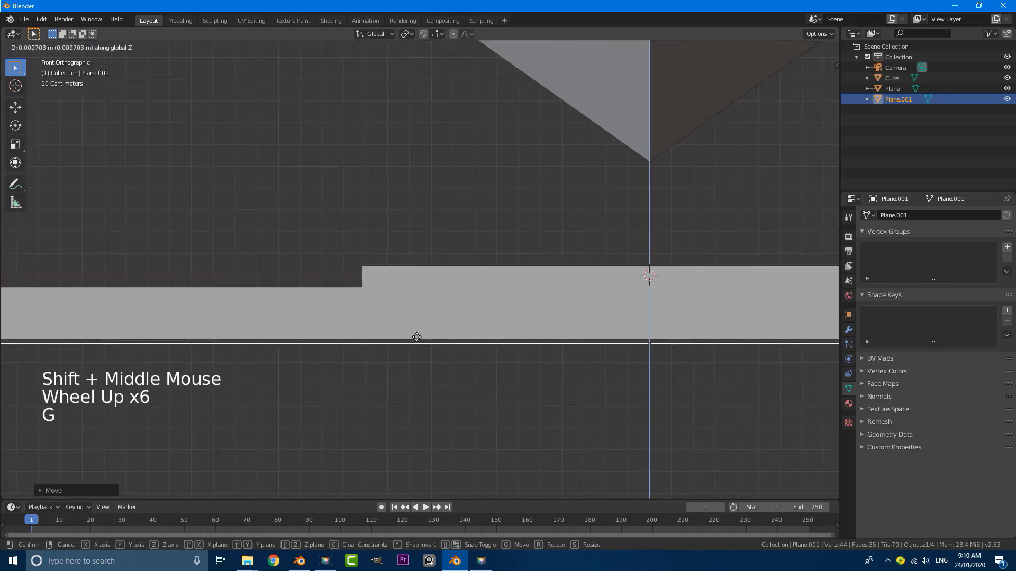
left_click(417, 337)
Return to a perspective view and select only the stepped slab plane
scroll(423, 302, "down", 6)
middle_click_drag(422, 301, 501, 335)
key("alt+a")
scroll(468, 263, "down", 3)
left_click(468, 263)
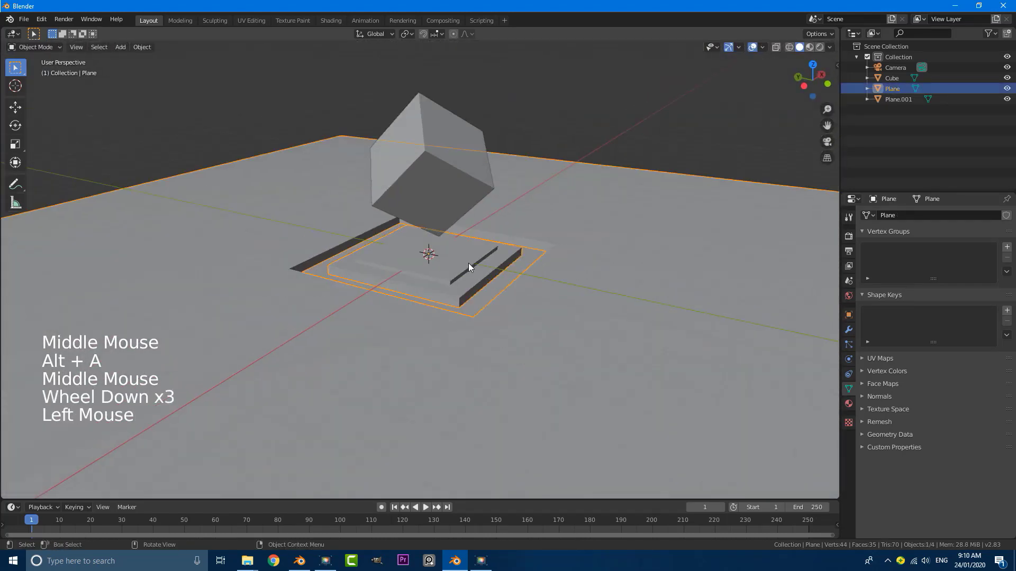
Give the slab an angle-limited Bevel modifier with 0.018 m offset and 3 segments
left_click(849, 330)
left_click(883, 216)
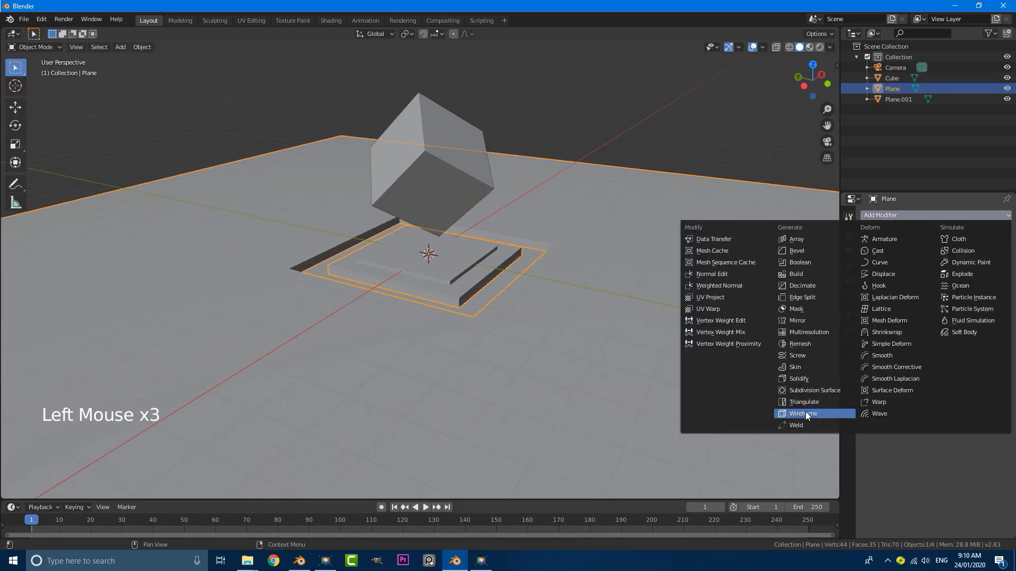
left_click(822, 251)
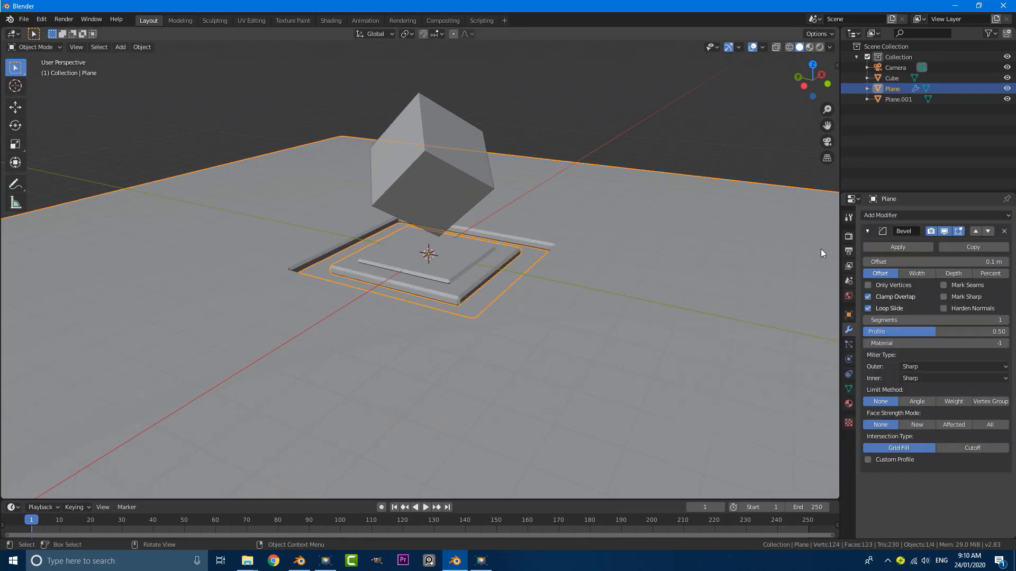
left_click(917, 404)
scroll(511, 297, "up", 8)
middle_click_drag(549, 298, 446, 322)
scroll(446, 322, "up", 1)
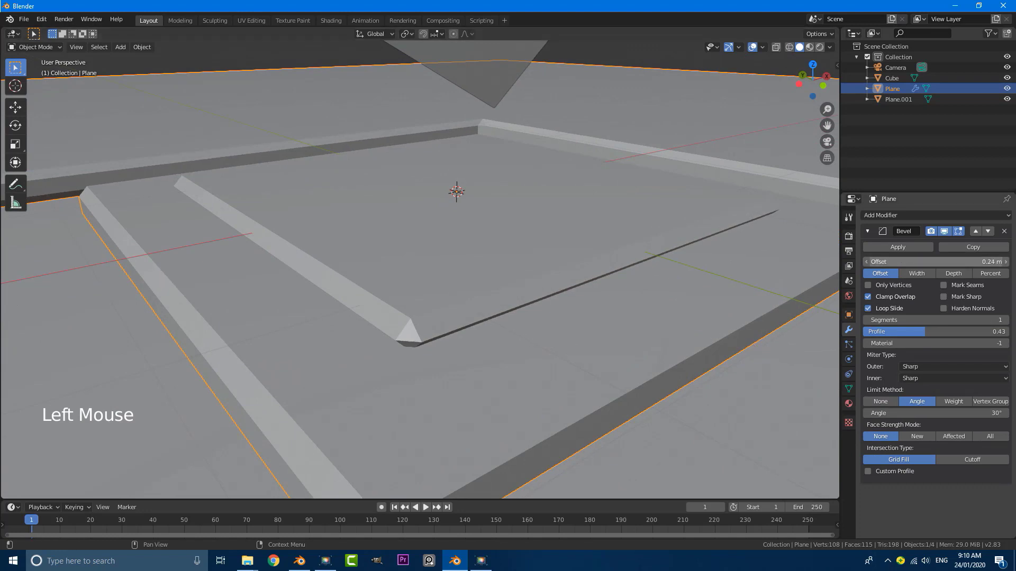
mouse_move(935, 262)
left_mouse_down()
mouse_move(920, 262)
mouse_move(945, 273)
left_mouse_up()
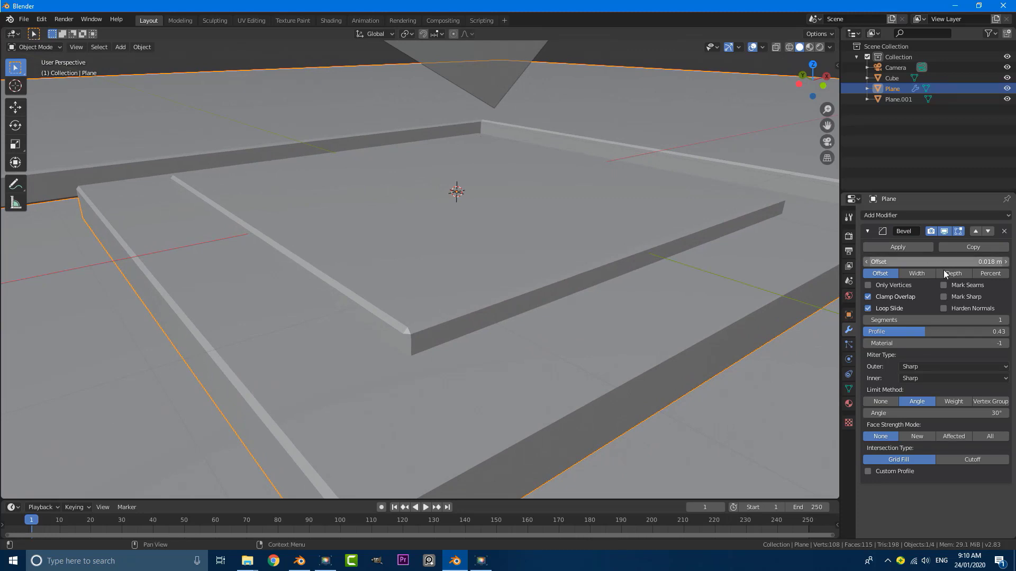
left_click(1005, 320)
left_click(1005, 320)
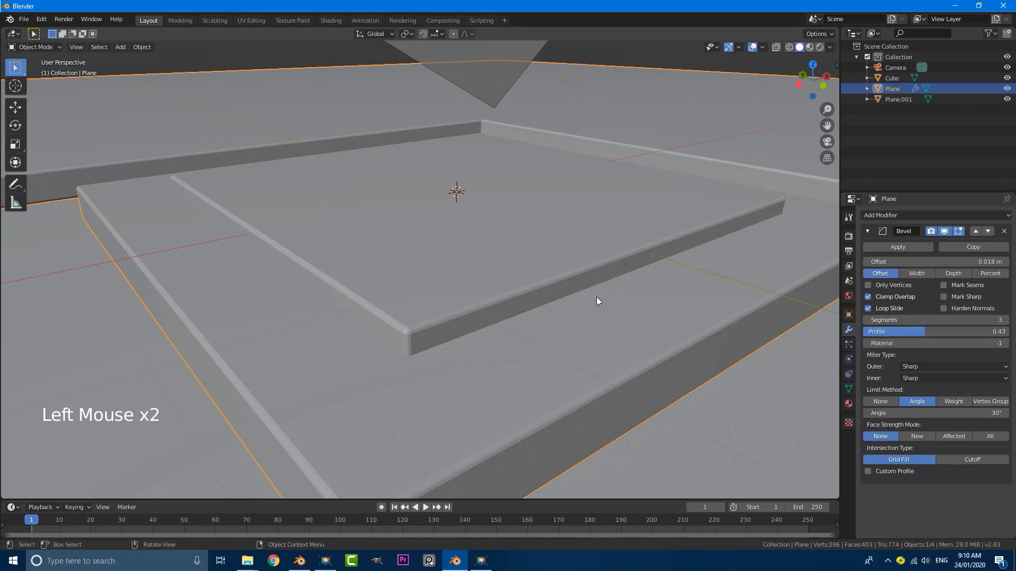
Apply Shade Smooth to the stepped slab
middle_click_drag(452, 258, 439, 263)
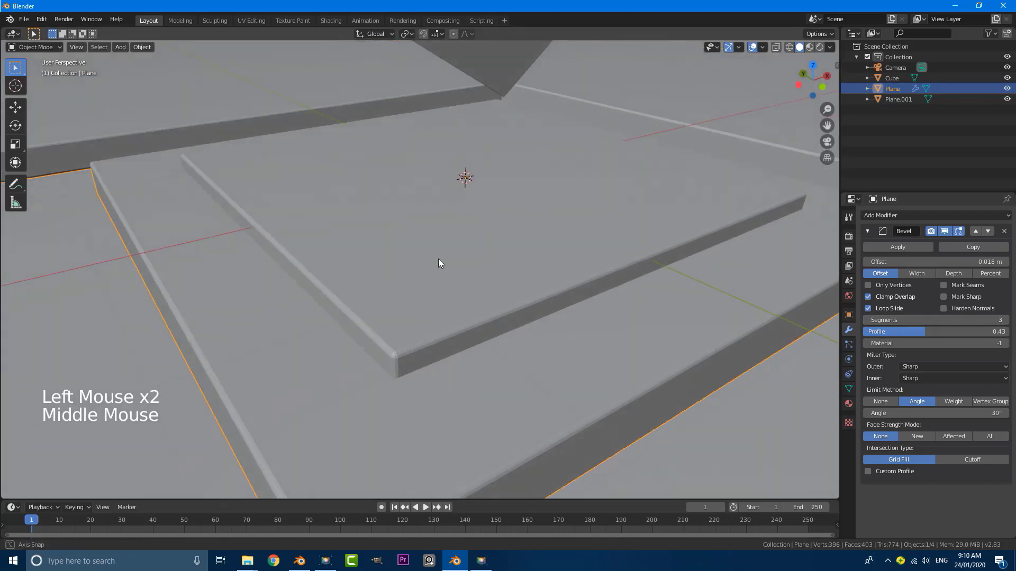
left_click(141, 47)
left_click(141, 47)
left_click(141, 46)
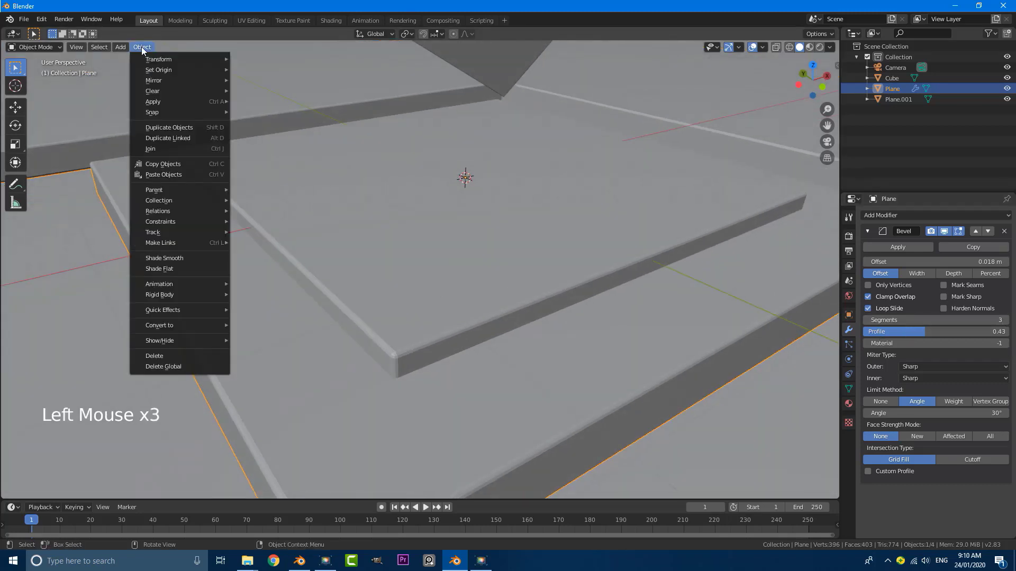
left_click(176, 258)
scroll(513, 255, "down", 6)
mouse_move(513, 255)
middle_mouse_down()
mouse_move(449, 236)
mouse_move(567, 249)
mouse_move(494, 249)
middle_mouse_up()
Deselect everything and select the tilted cube
key("alt+a")
scroll(493, 250, "down", 4, "alt")
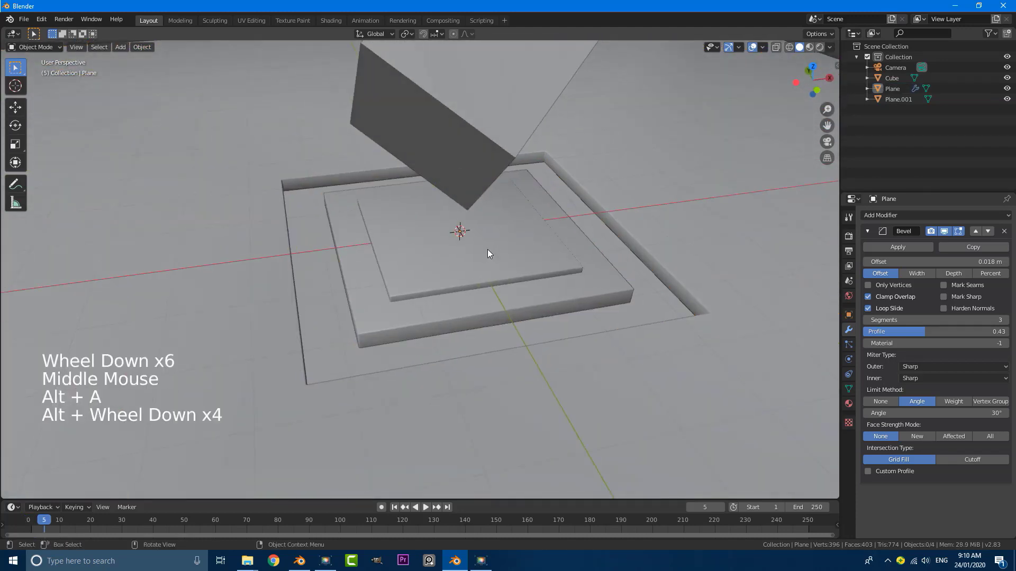
scroll(487, 249, "down", 2)
middle_click_drag(486, 199, 477, 190)
scroll(469, 158, "up", 1)
left_click(455, 112)
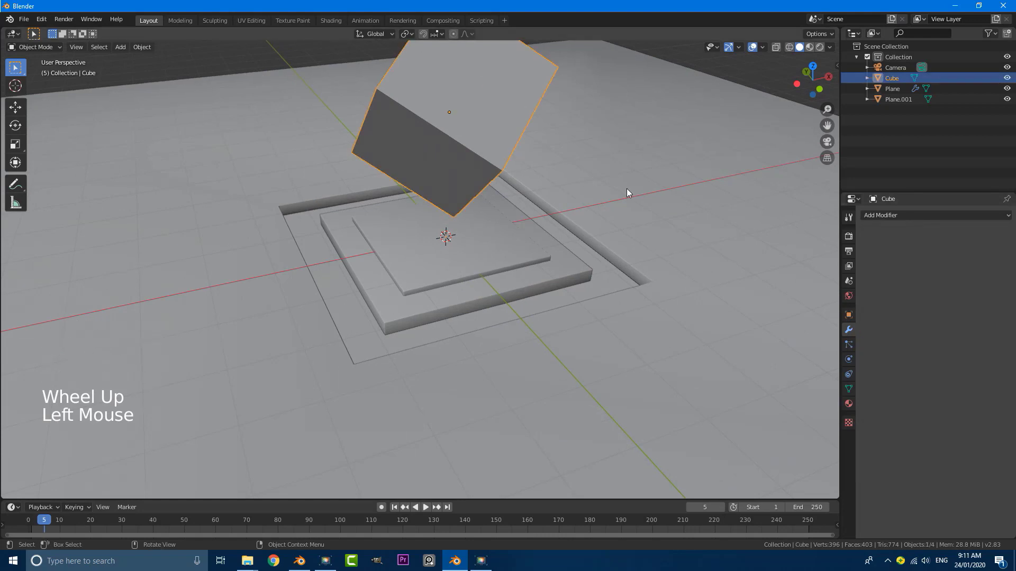
Give the cube an angle-limited Bevel modifier with 0.05 m offset and 4 segments
left_click(907, 215)
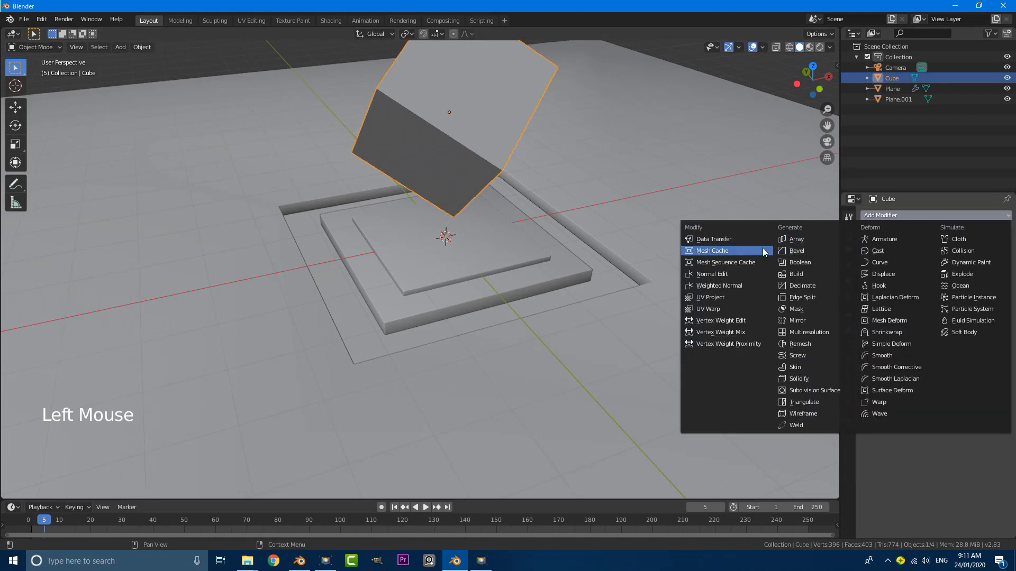
left_click(811, 252)
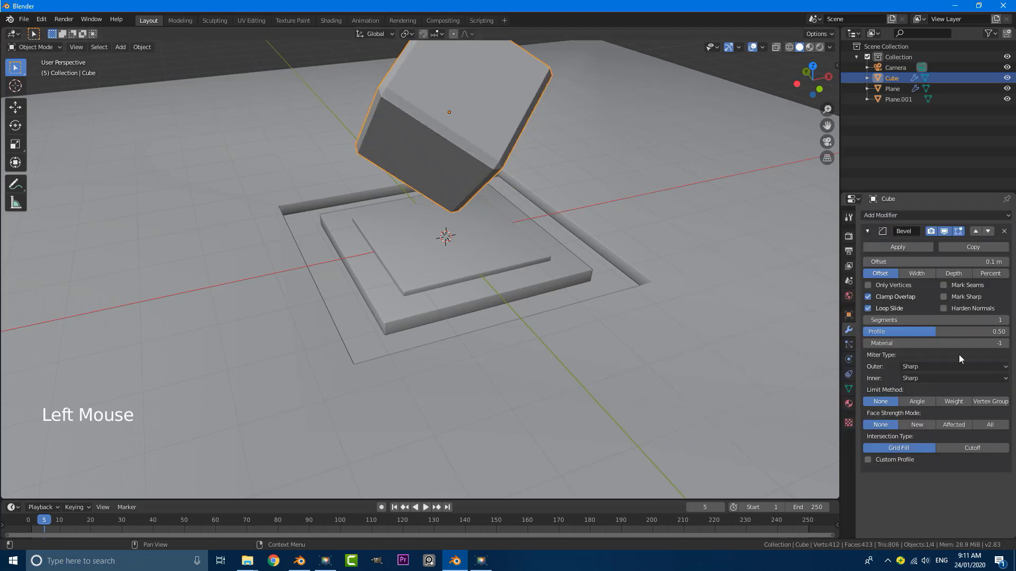
left_click(922, 401)
left_click_drag(897, 264, 884, 264)
middle_click_drag(471, 163, 465, 228)
scroll(478, 148, "up", 1, "shift")
scroll(467, 239, "up", 4)
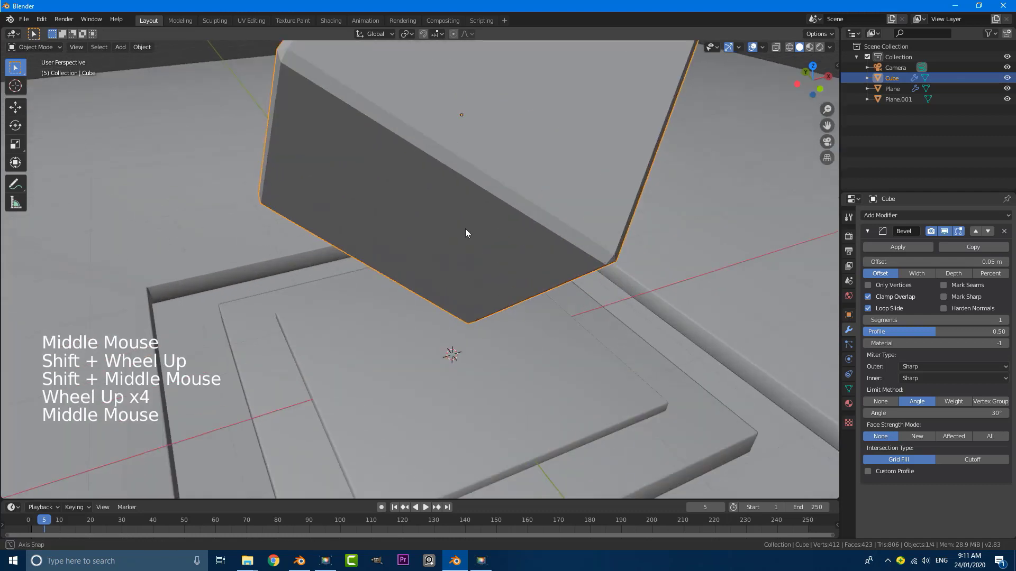
left_click(1005, 320)
left_click(1006, 320)
left_click(1005, 320)
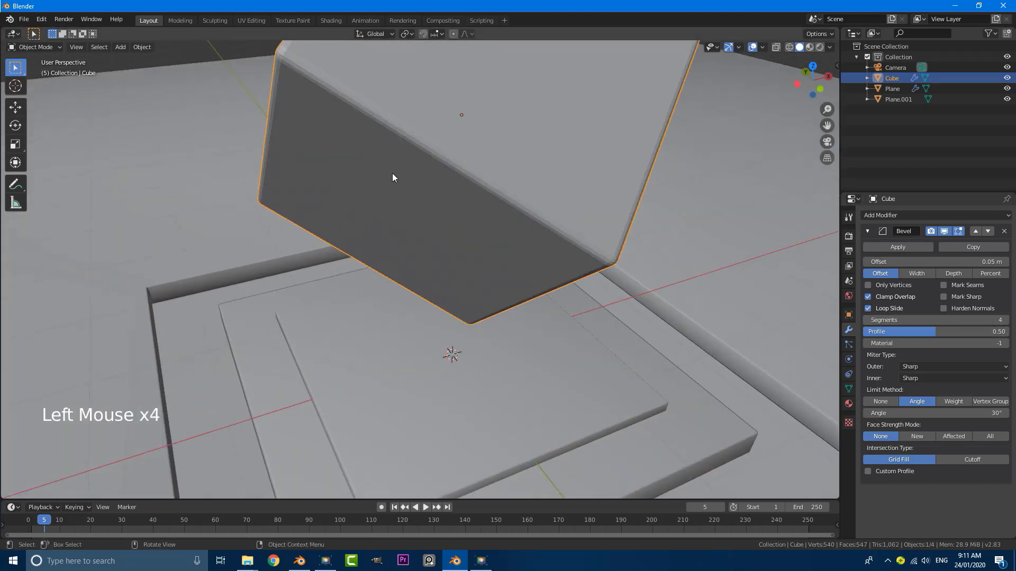
Smooth-shade the bevelled cube and deselect it
left_click(142, 47)
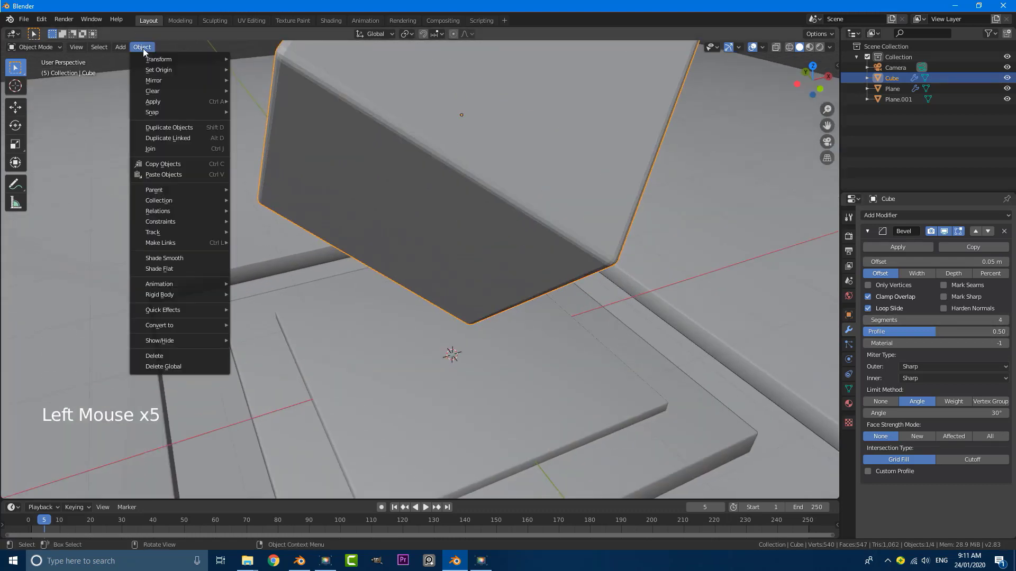
left_click(189, 261)
scroll(452, 234, "down", 6)
middle_click_drag(452, 233, 522, 232)
key("alt+a")
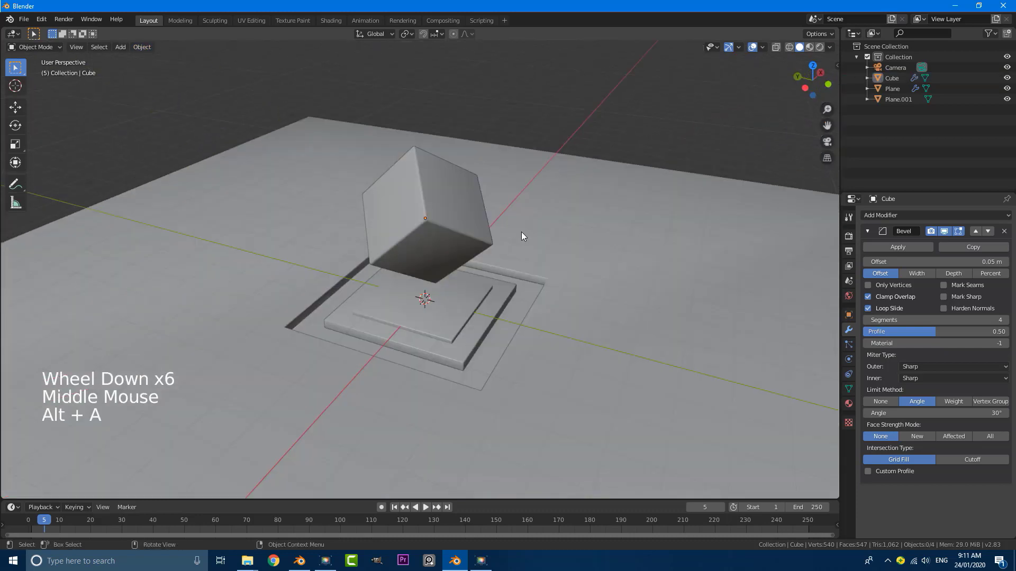
Look through the camera and select the ground plane
key("KP_0")
scroll(436, 257, "down", 4)
scroll(438, 166, "up", 3)
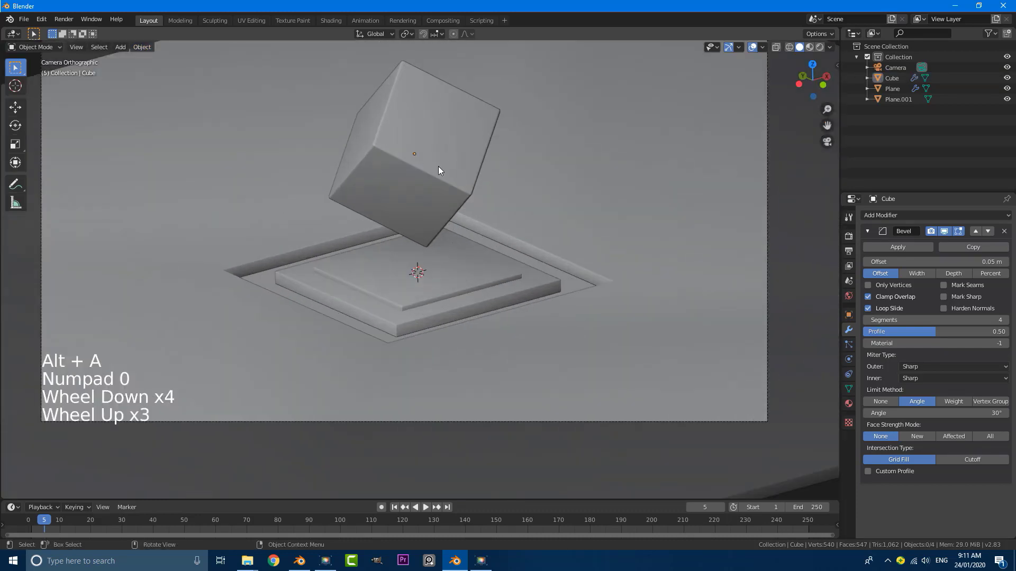
scroll(426, 164, "down", 4)
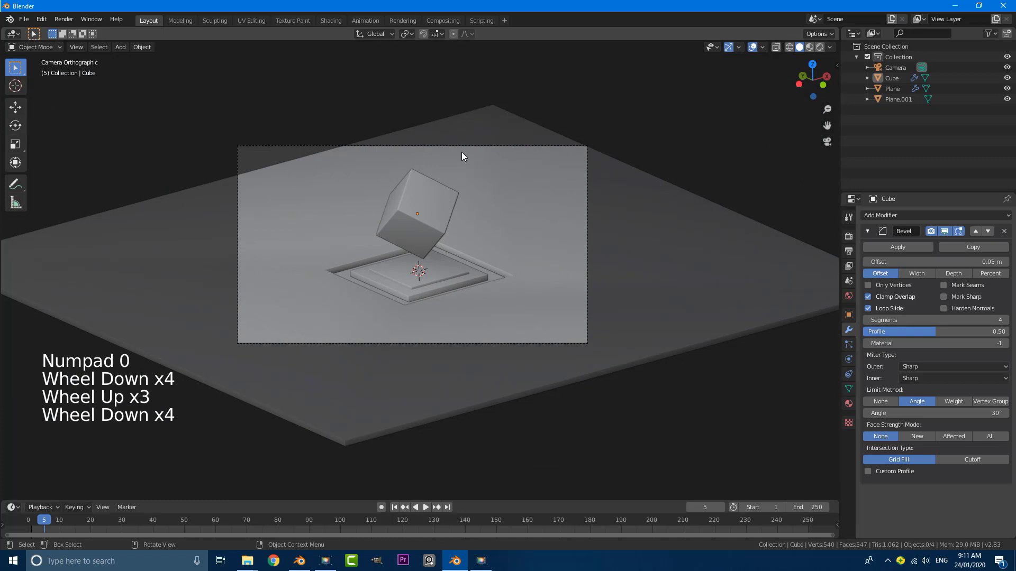
left_click(500, 181)
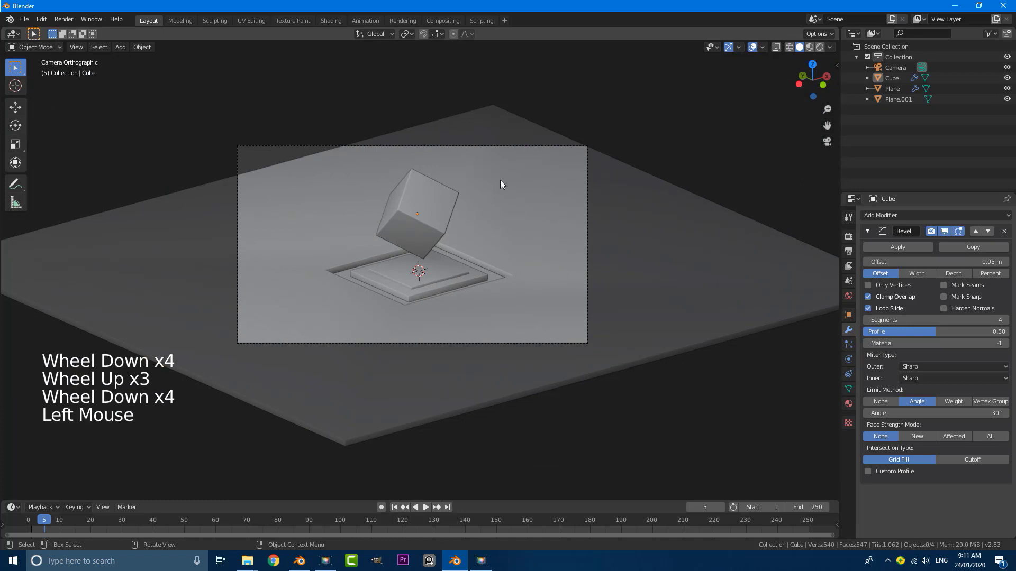
scroll(503, 198, "down", 6)
scroll(495, 225, "up", 2)
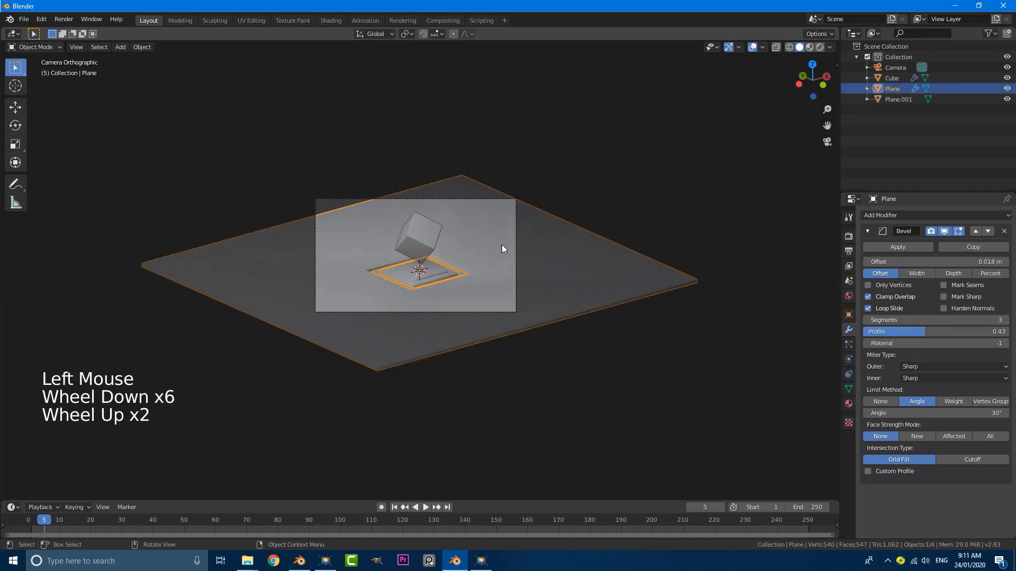
Scale the plane's outer edge loop out about 1.14× in Edit Mode
key("Tab")
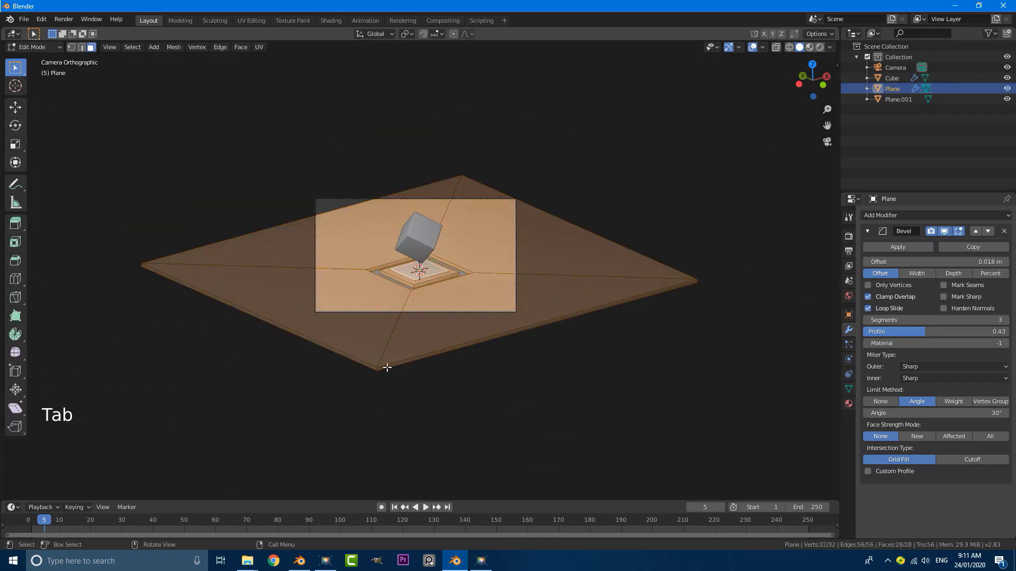
key("alt+a")
scroll(381, 370, "up", 3)
left_click(349, 447, "alt+shift")
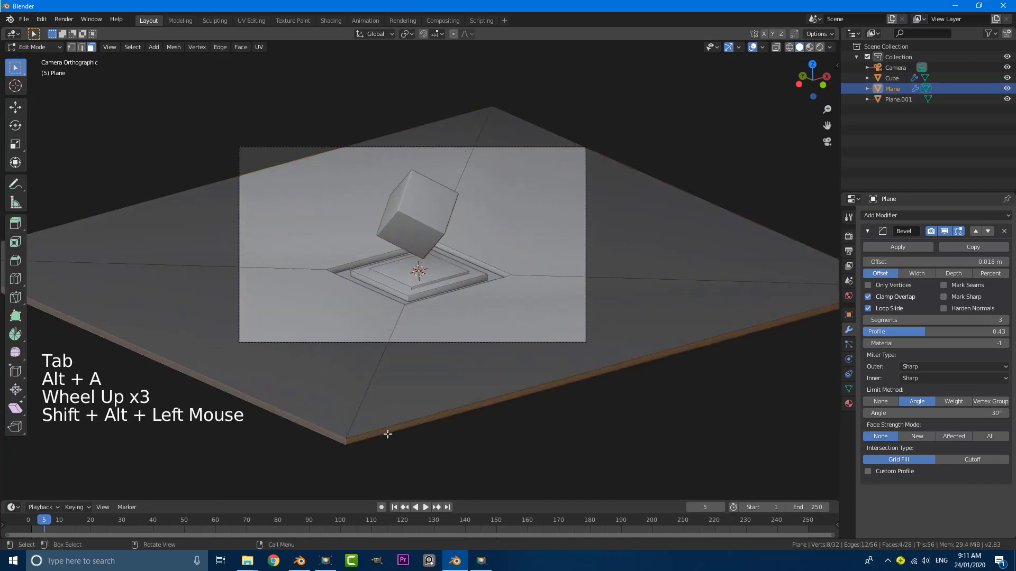
scroll(474, 420, "down", 3)
key("s")
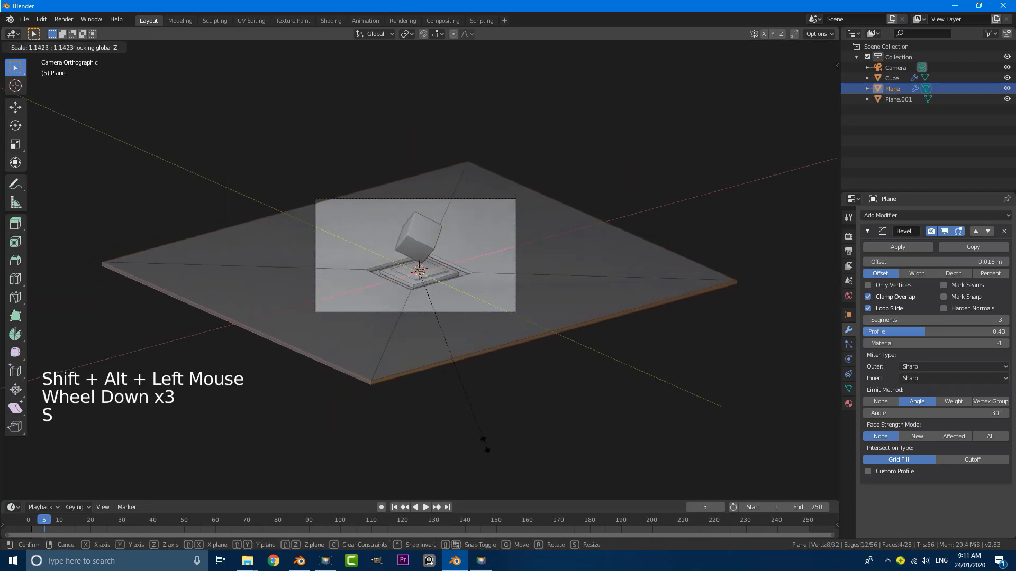
left_click(479, 421)
scroll(369, 255, "up", 3)
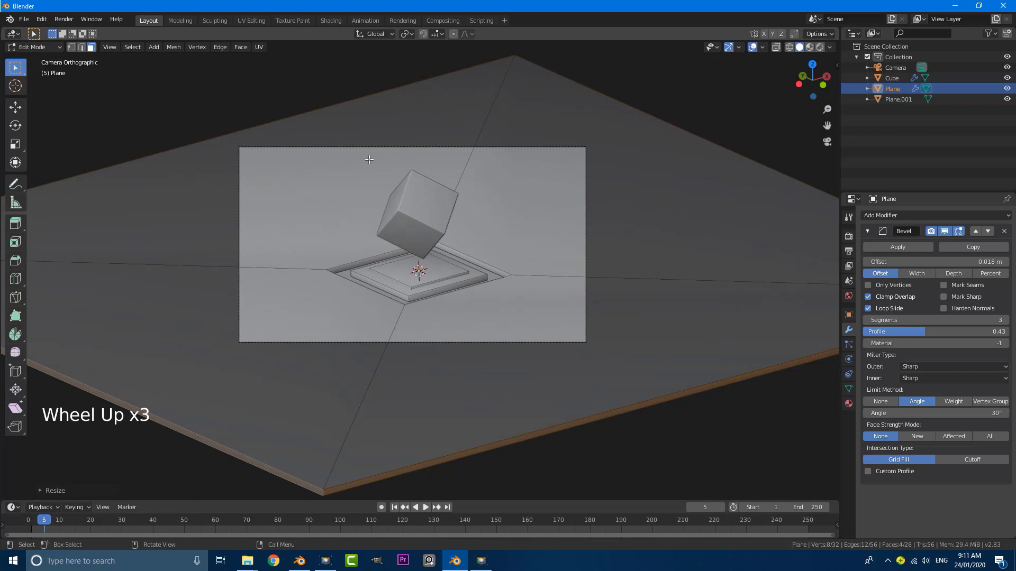
key("Tab")
Deselect everything and select the camera
scroll(450, 174, "up", 4)
key("alt+a")
scroll(442, 193, "down", 2)
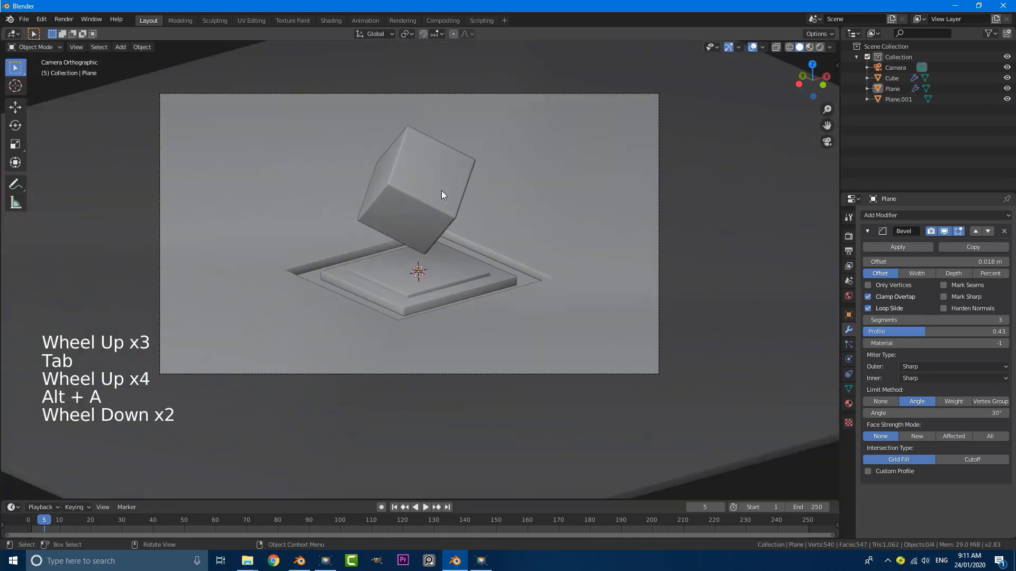
left_click(484, 94)
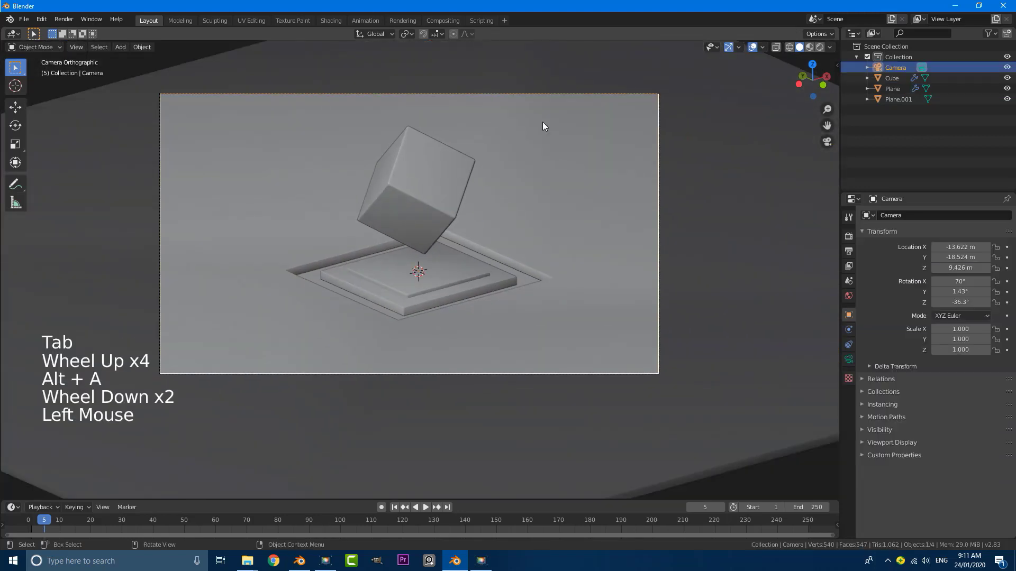
Nudge the camera and tighten its orthographic scale to 10.700, then deselect it
left_click(850, 359)
key("g")
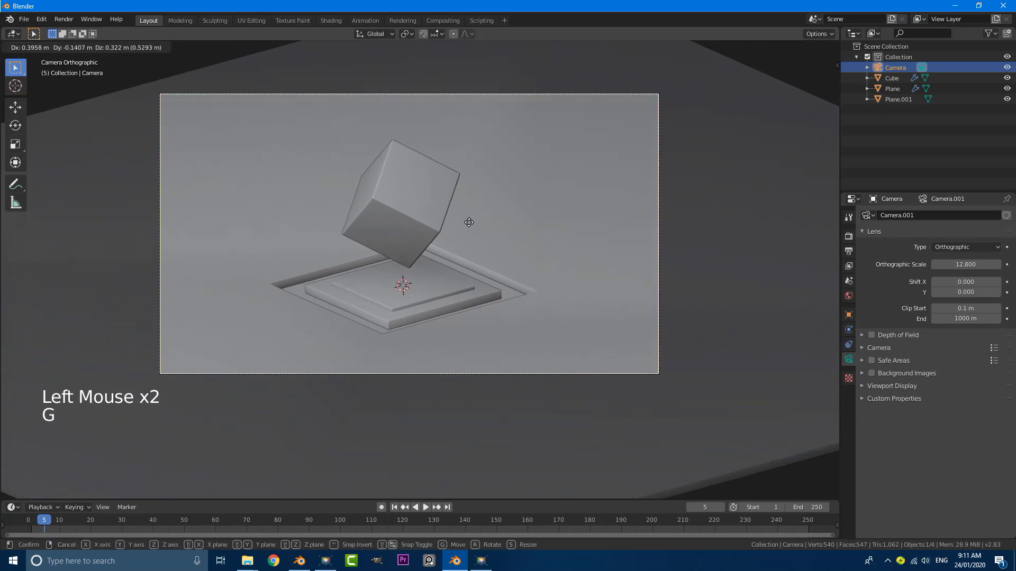
left_click(465, 229)
left_click_drag(970, 262, 937, 262)
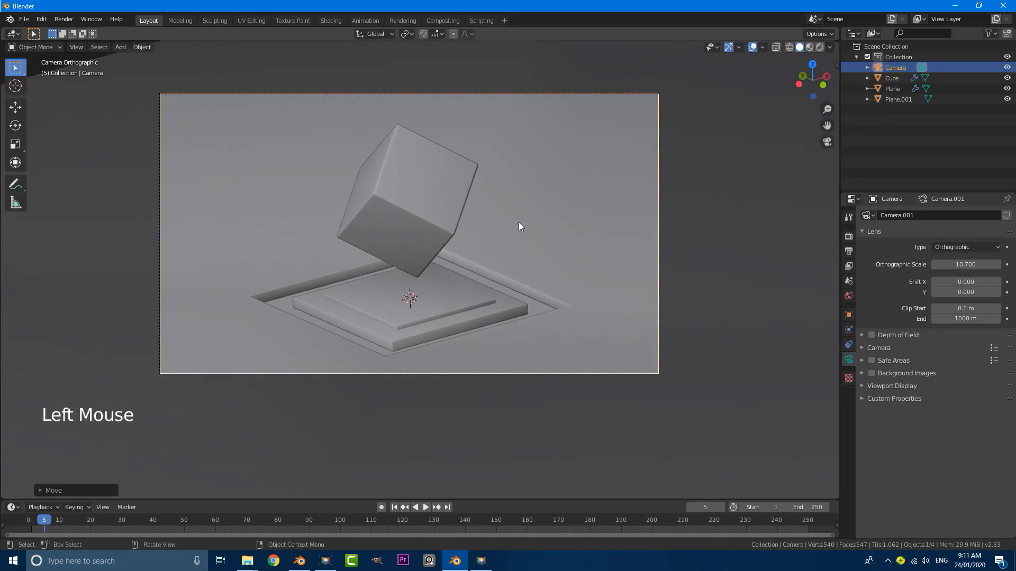
key("alt+a")
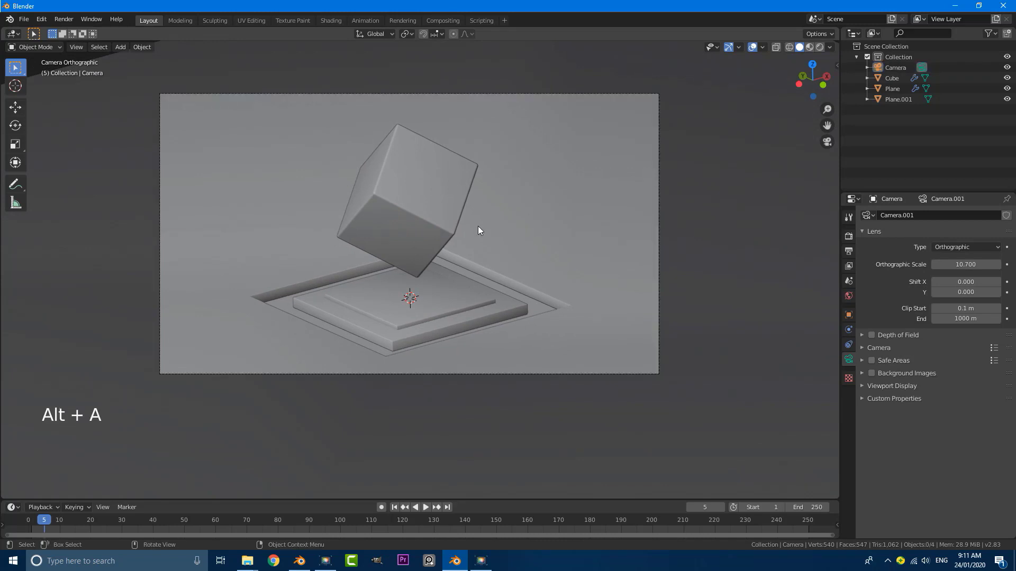
scroll(424, 288, "down", 1)
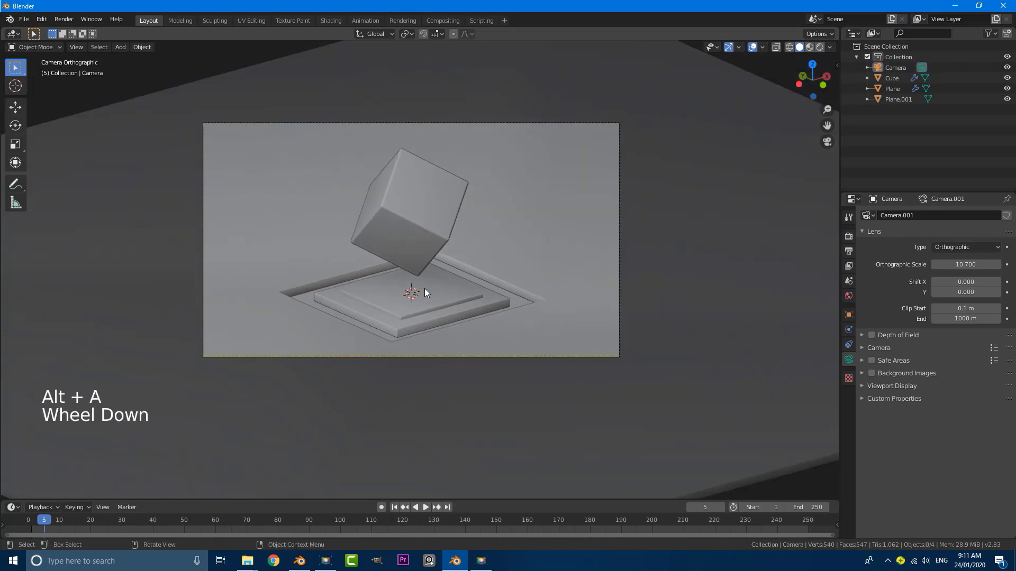
scroll(424, 288, "up", 2)
Add a UV sphere to the scene
key("shift+a")
mouse_move(413, 289)
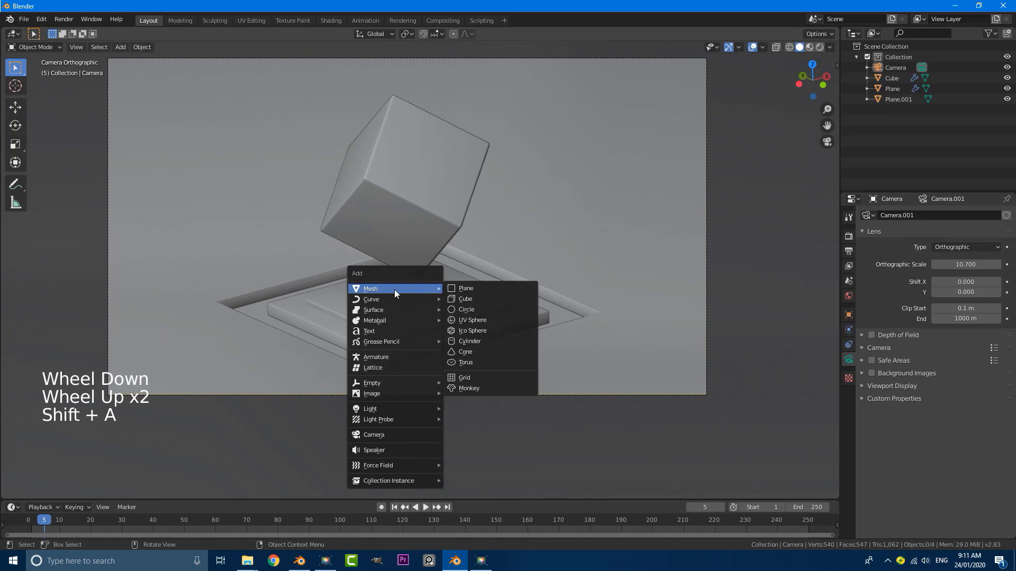
left_click(488, 321)
Give the sphere a Subdivision Surface modifier (viewport 0, render 1) and shade it smooth
left_click(849, 330)
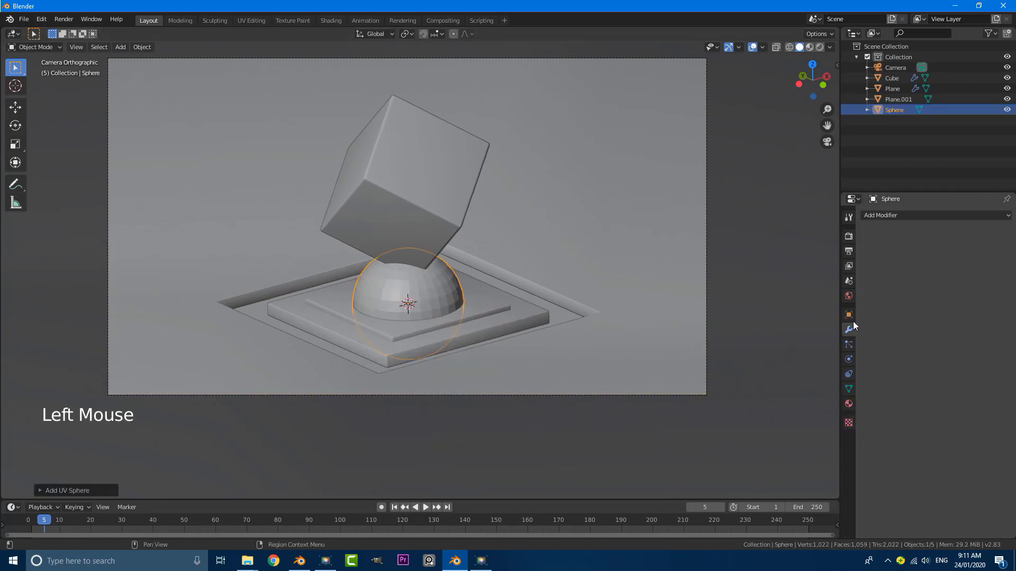
left_click(886, 214)
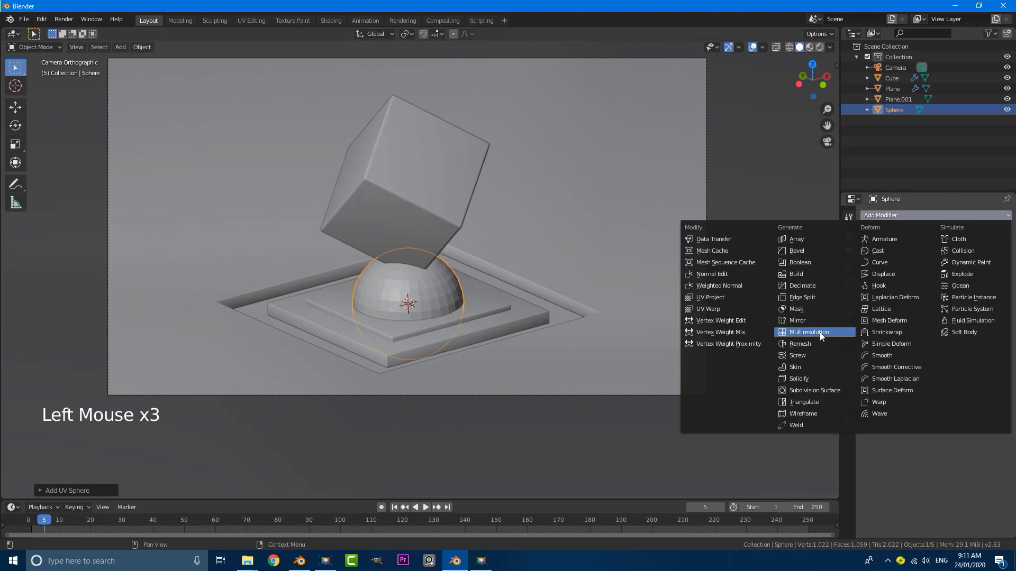
left_click(820, 390)
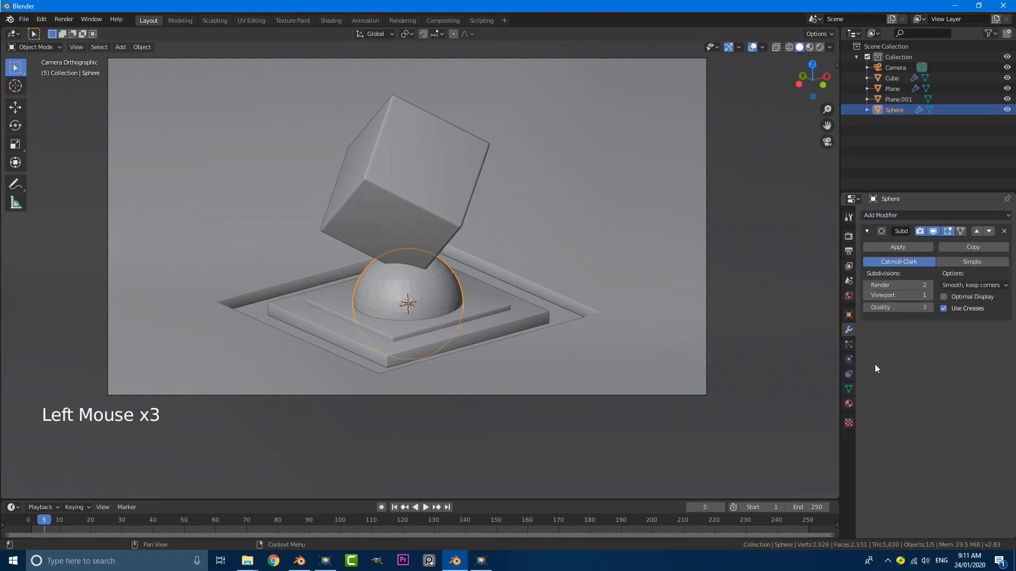
left_click(866, 295)
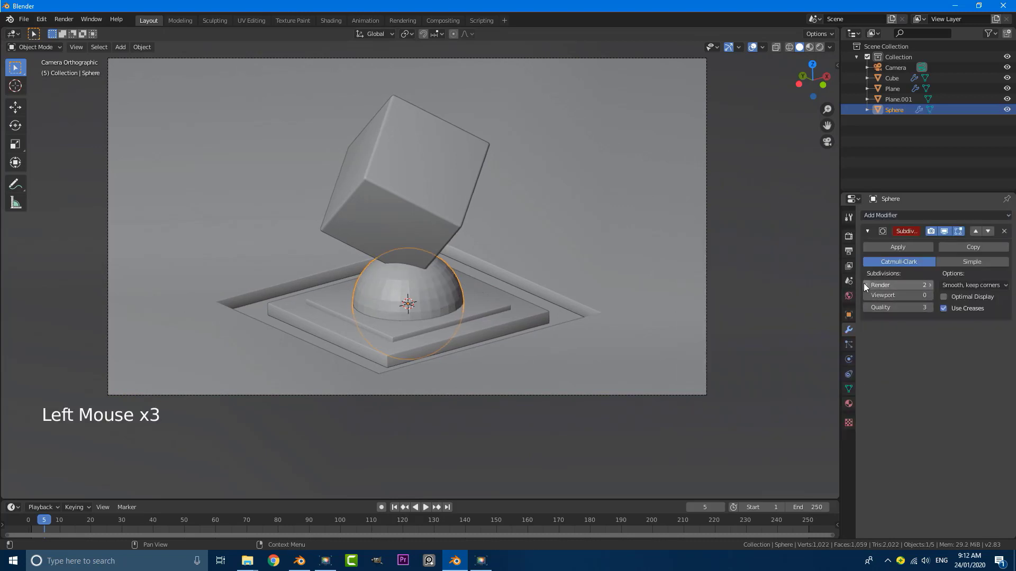
left_click(865, 285)
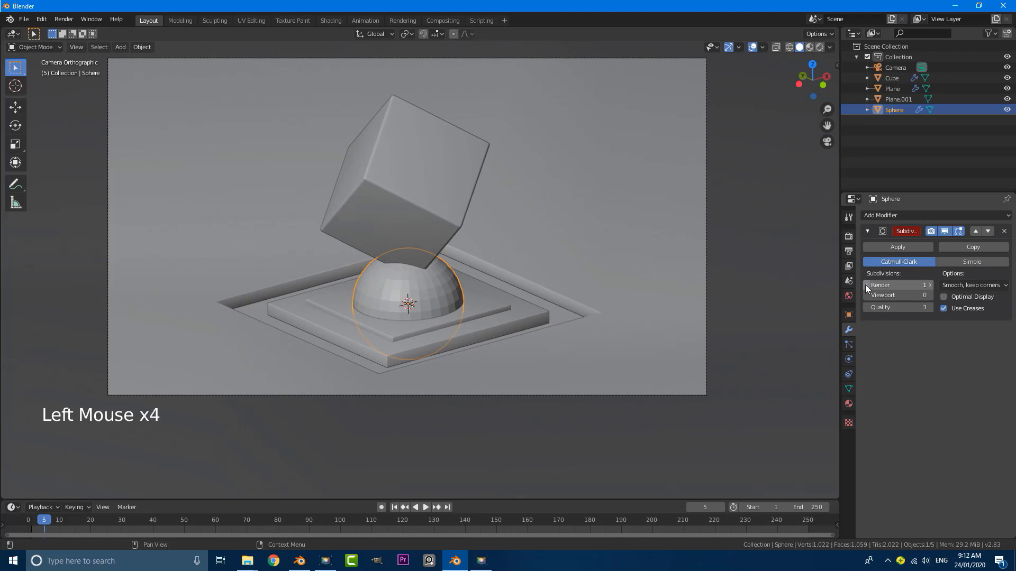
left_click(143, 48)
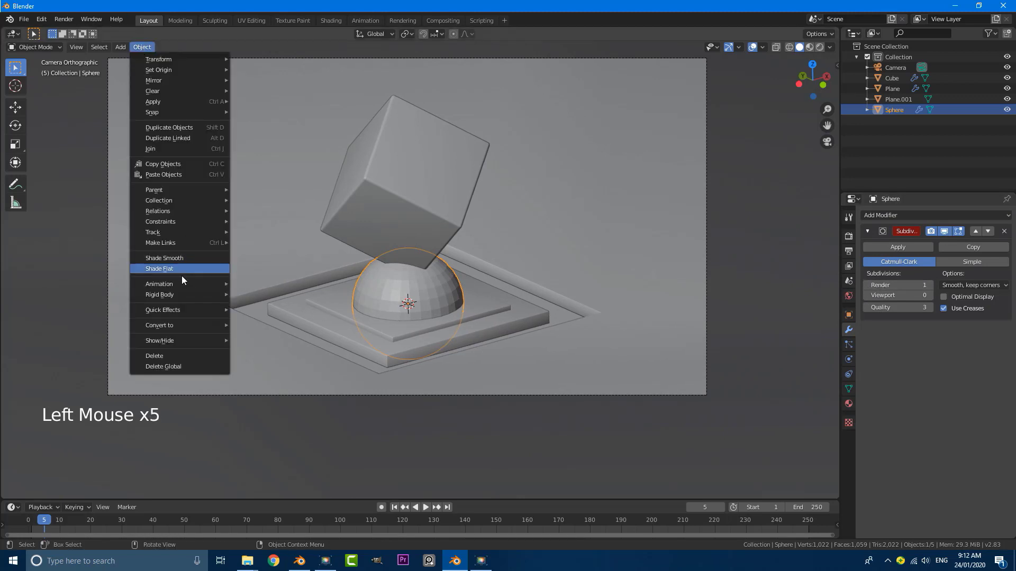
left_click(183, 259)
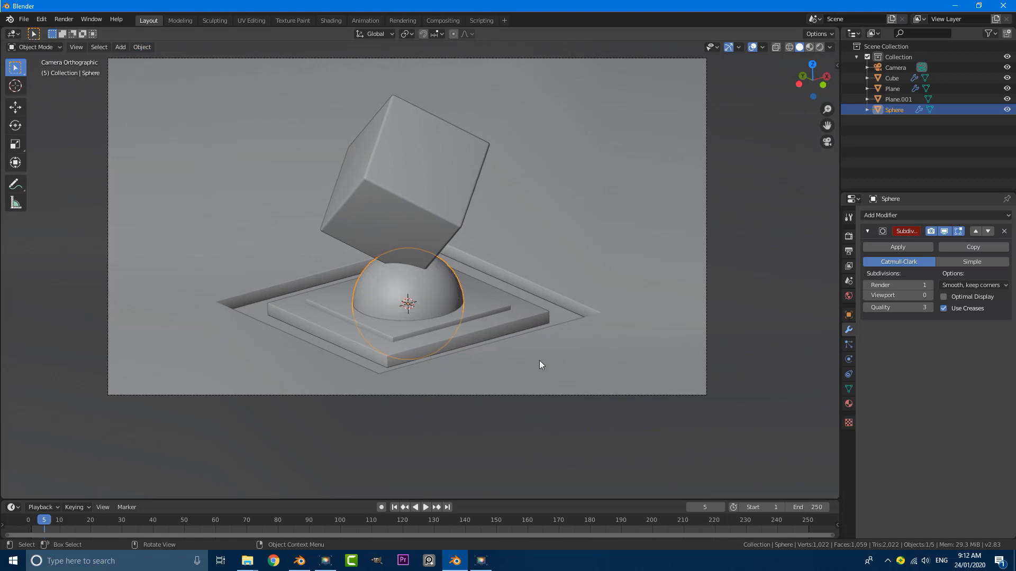
Shrink the sphere to about 0.55 and place it beside the slab
key("KP_1")
scroll(550, 335, "up", 4)
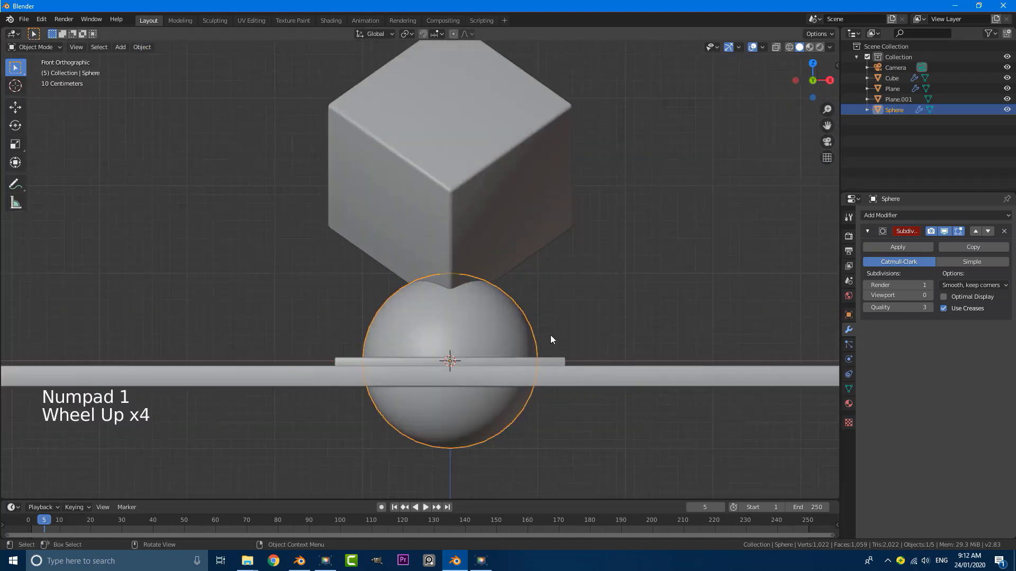
middle_click_drag(550, 335, 647, 258, "shift")
scroll(647, 259, "up", 2)
key("s")
left_click(551, 260)
key("g")
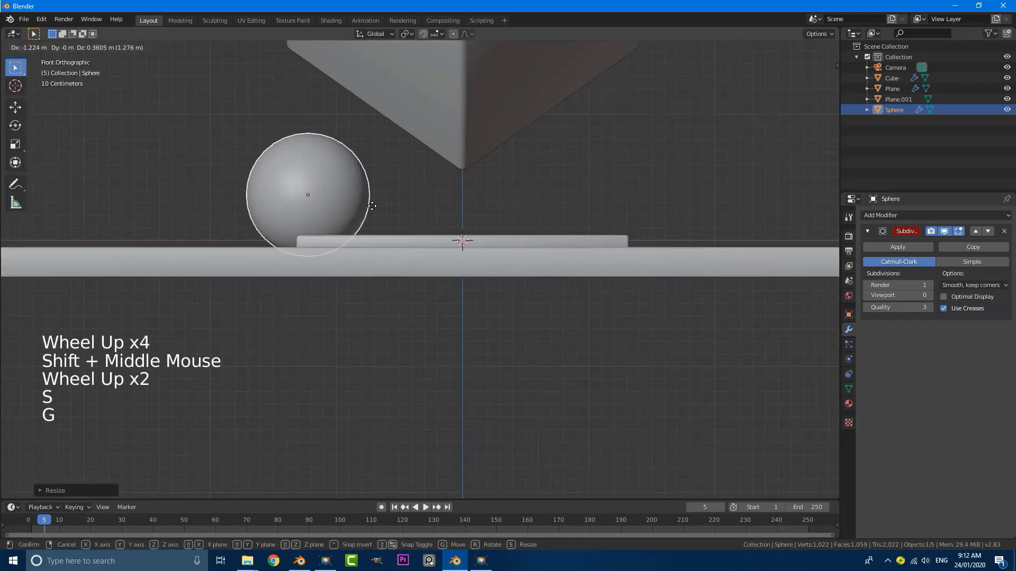
left_click(253, 203)
scroll(265, 203, "down", 5)
middle_click_drag(281, 202, 311, 217)
key("g")
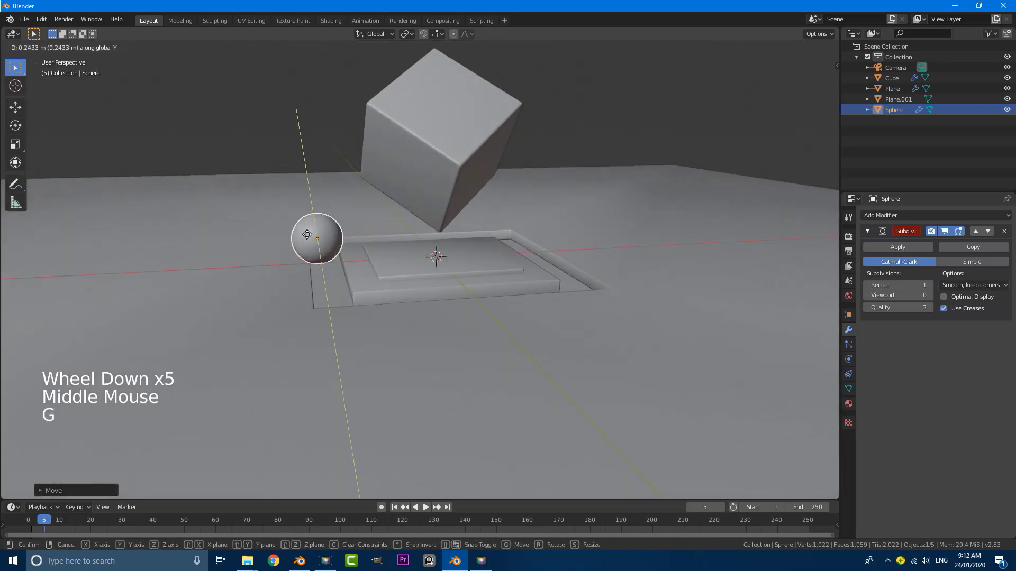
left_click(288, 242)
In top view, duplicate the sphere and position the copy near the cube
key("KP_7")
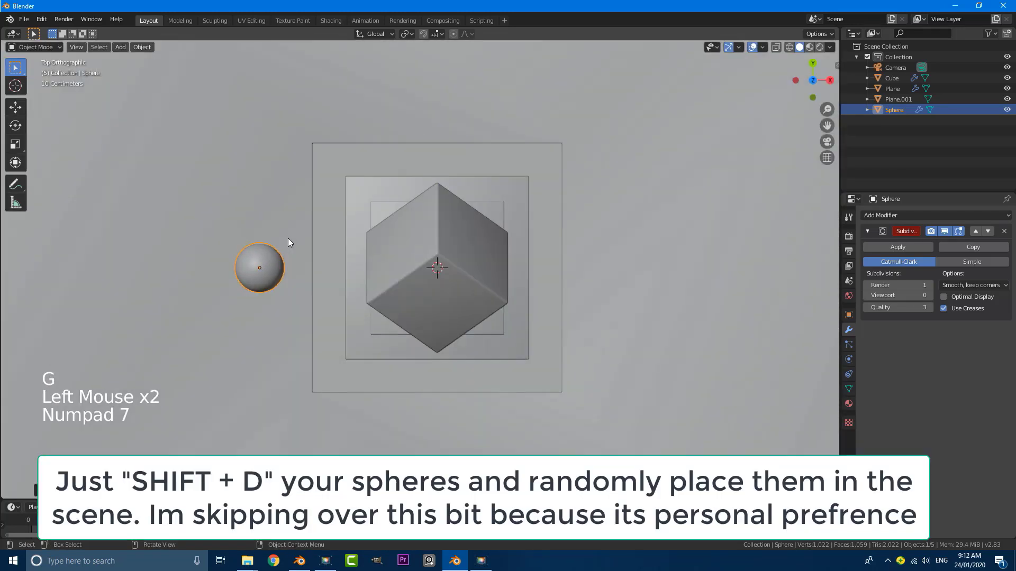
key("shift+d")
left_click(482, 66)
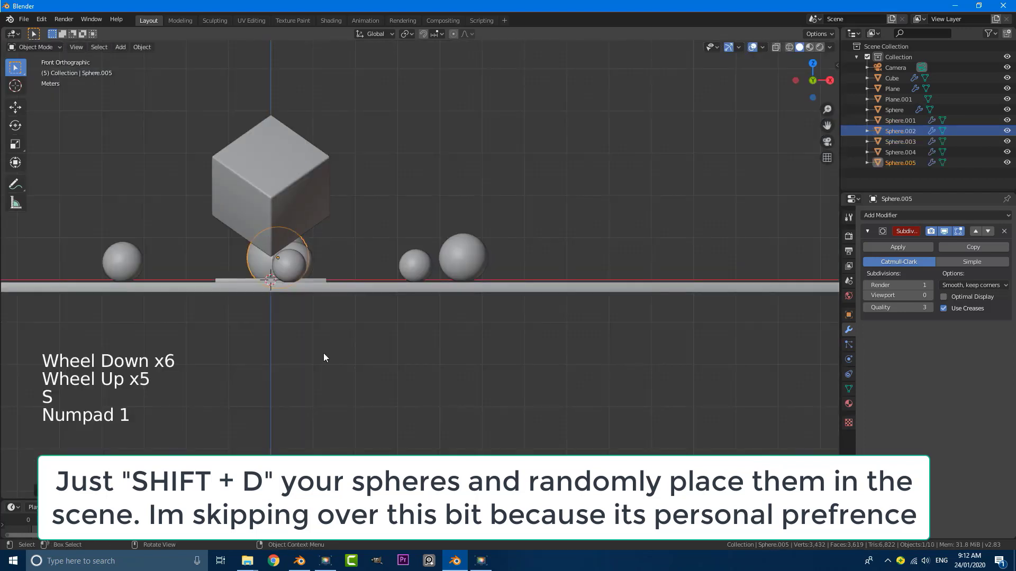
key("g")
left_click(331, 336)
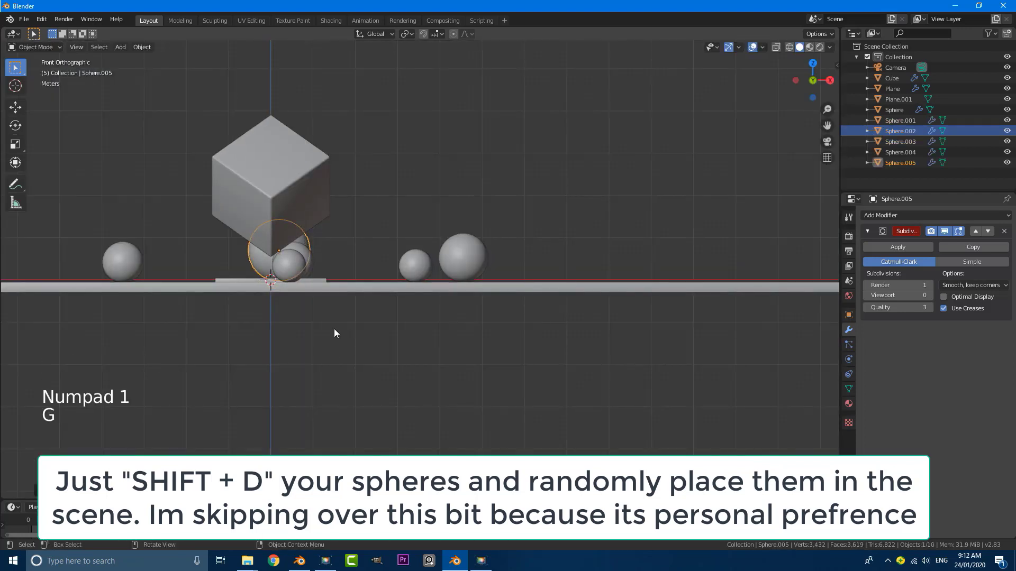
From the camera view, select the spheres scattered around the cube
key("KP_0")
key("alt+a")
left_click(338, 227)
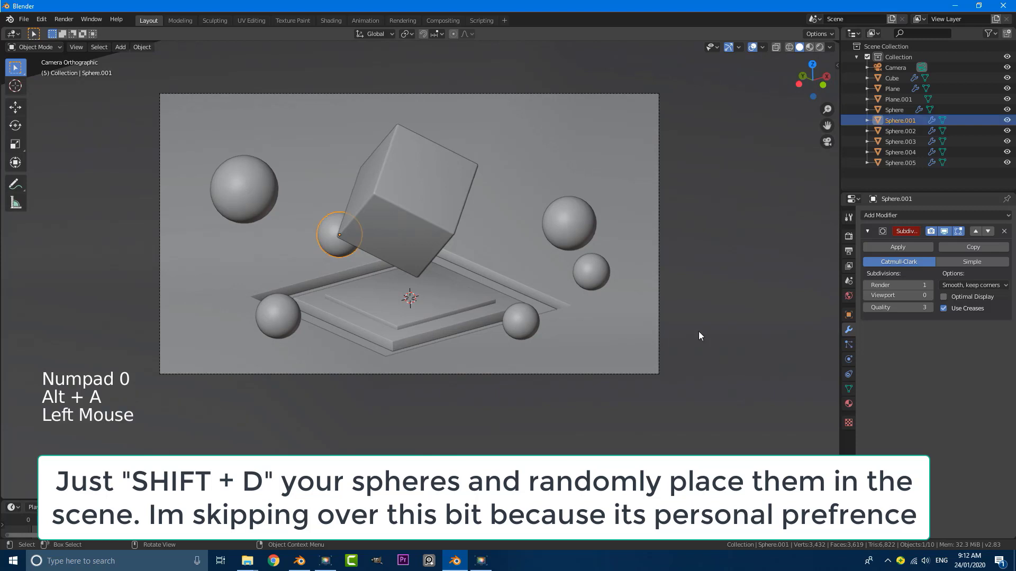
scroll(514, 320, "down", 2)
scroll(572, 272, "up", 3)
left_click(595, 233, "shift")
left_click(624, 270, "shift")
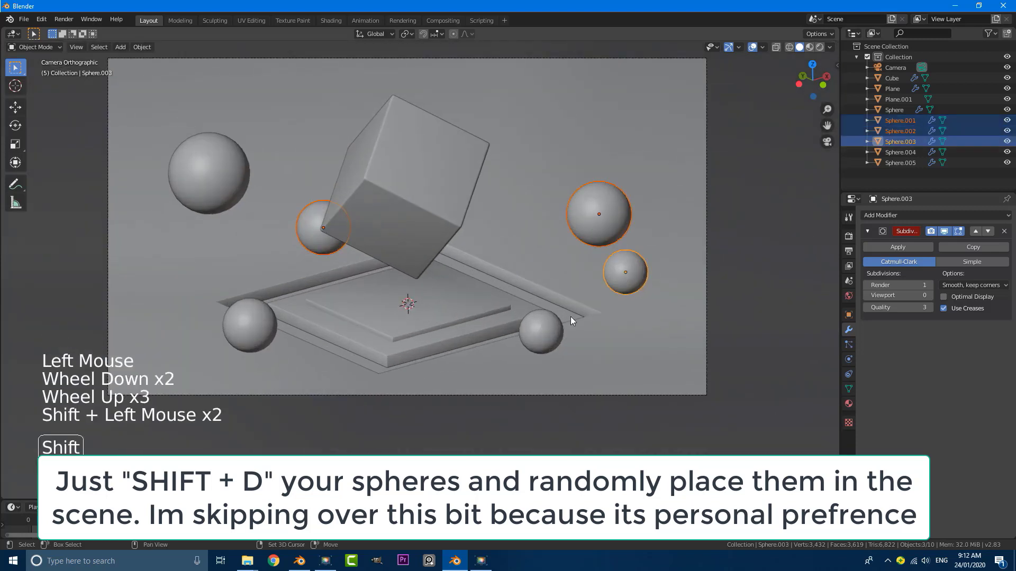
left_click(540, 331, "shift")
left_click(256, 323, "shift")
left_click(212, 156, "shift")
left_click(212, 156, "shift")
left_click(212, 156, "shift")
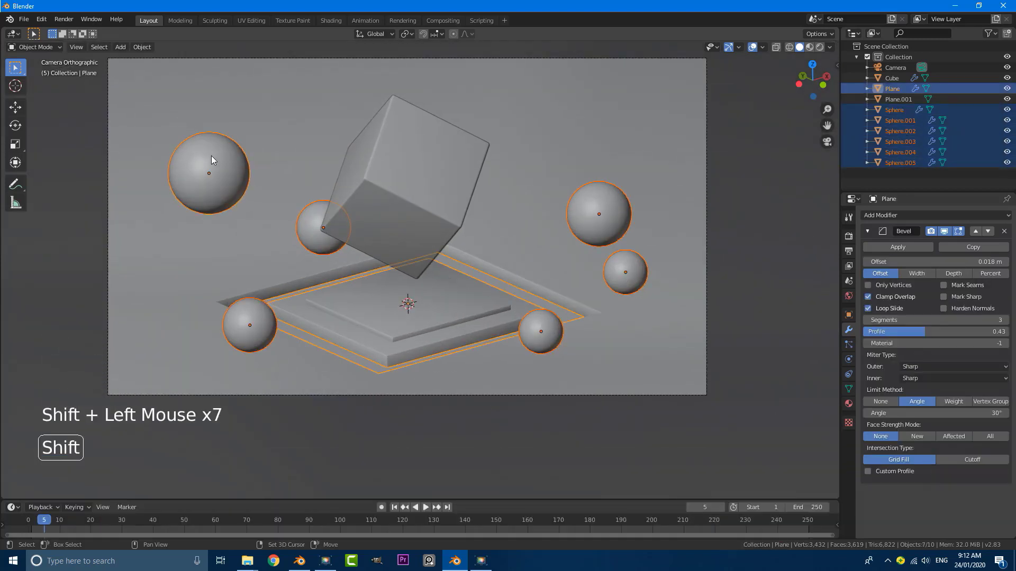
Reselect just the six spheres, leaving out the slab, and apply their transforms
left_click(257, 340)
left_click(257, 340)
left_click(257, 341)
left_click(224, 199)
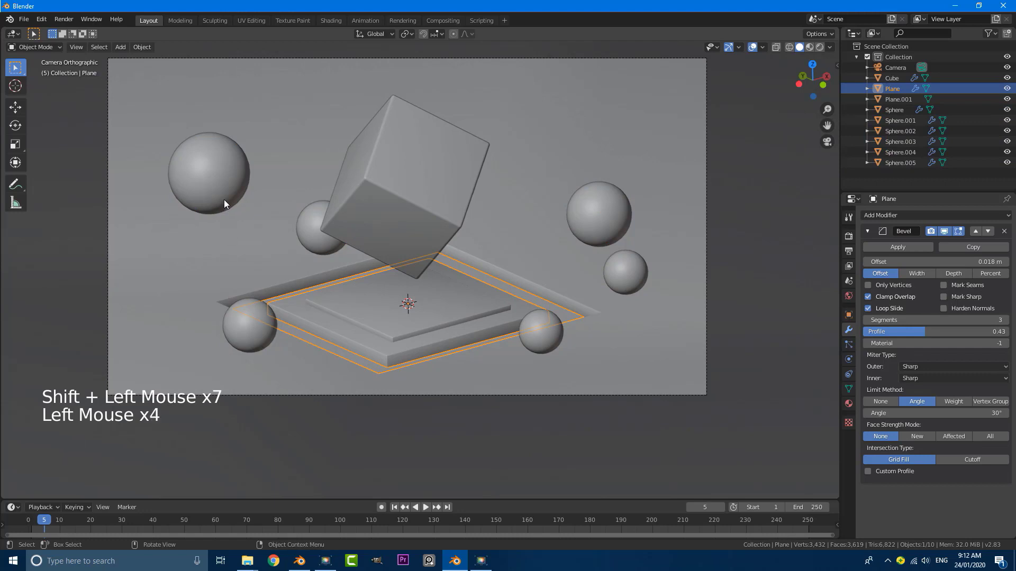
left_click(249, 329, "shift")
left_click(308, 223, "shift")
left_click(558, 338, "shift")
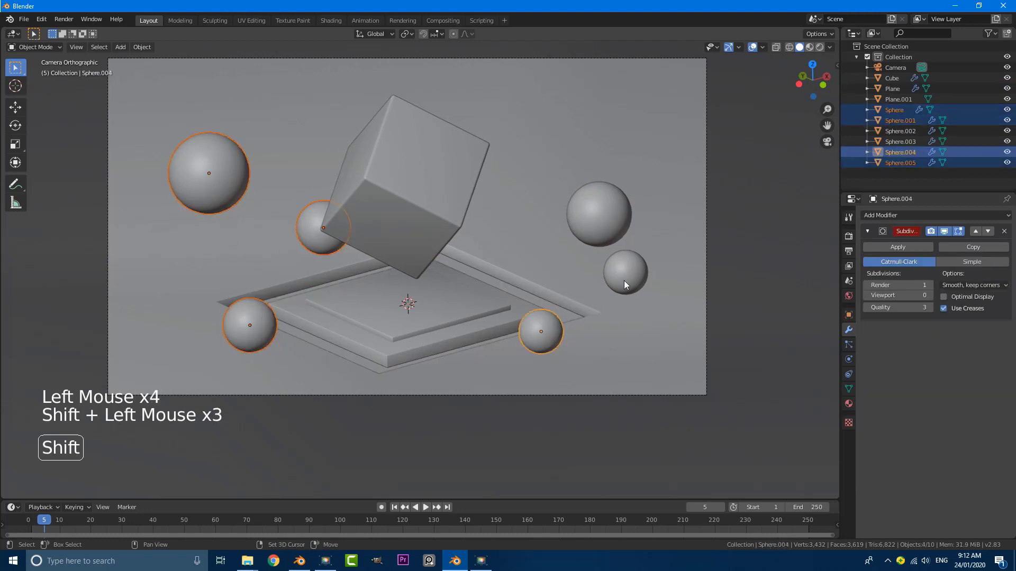
left_click(622, 267, "shift")
left_click(602, 211, "shift")
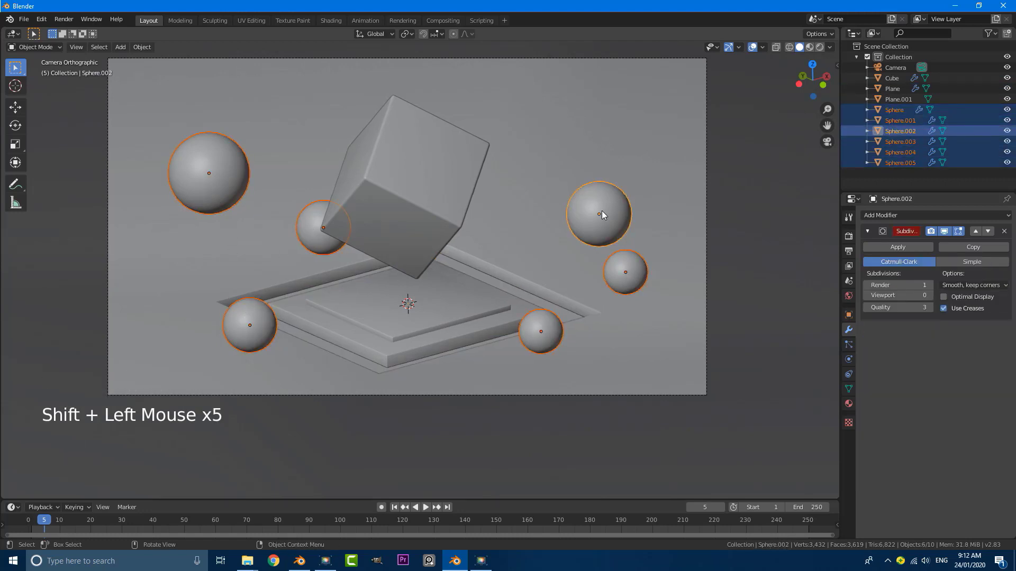
key("ctrl+a")
left_click(577, 210)
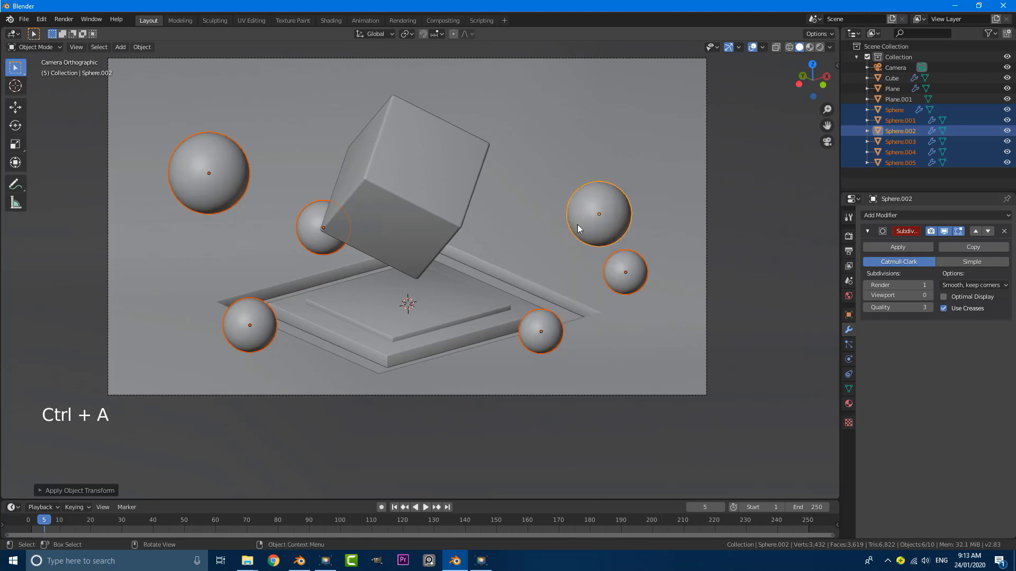
Deselect all, recentre on the camera frame, and select the tilted cube's particle settings
key("alt+a")
scroll(476, 304, "down", 3)
scroll(484, 300, "up", 1)
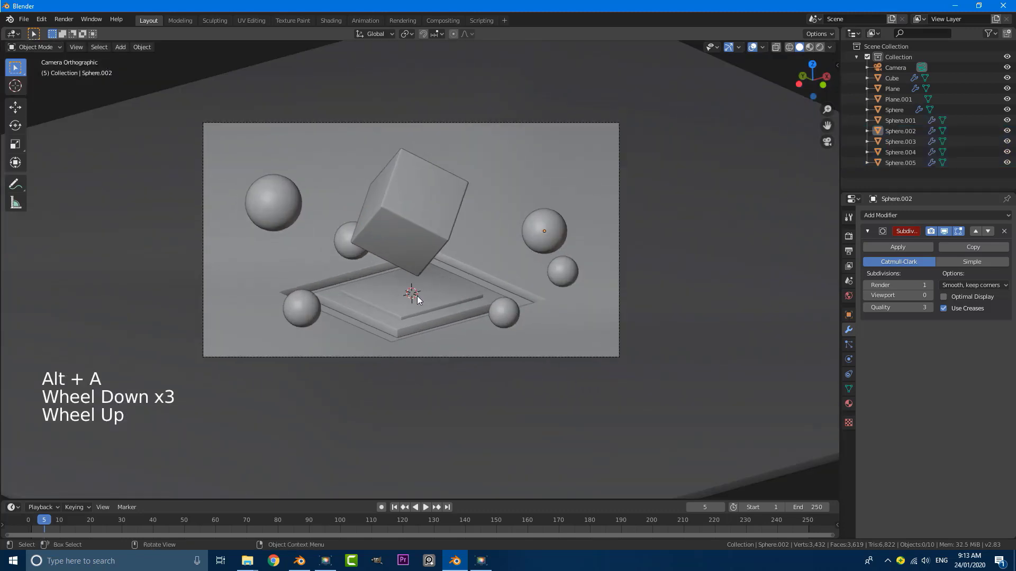
scroll(423, 274, "up", 2)
middle_click_drag(366, 179, 396, 219, "shift")
scroll(398, 227, "up", 1)
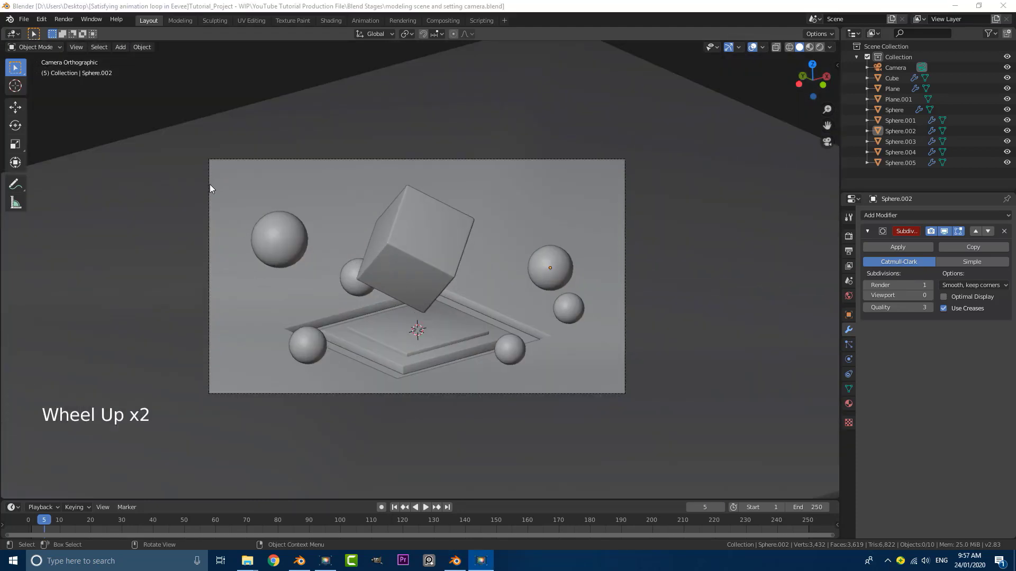
scroll(422, 220, "up", 1)
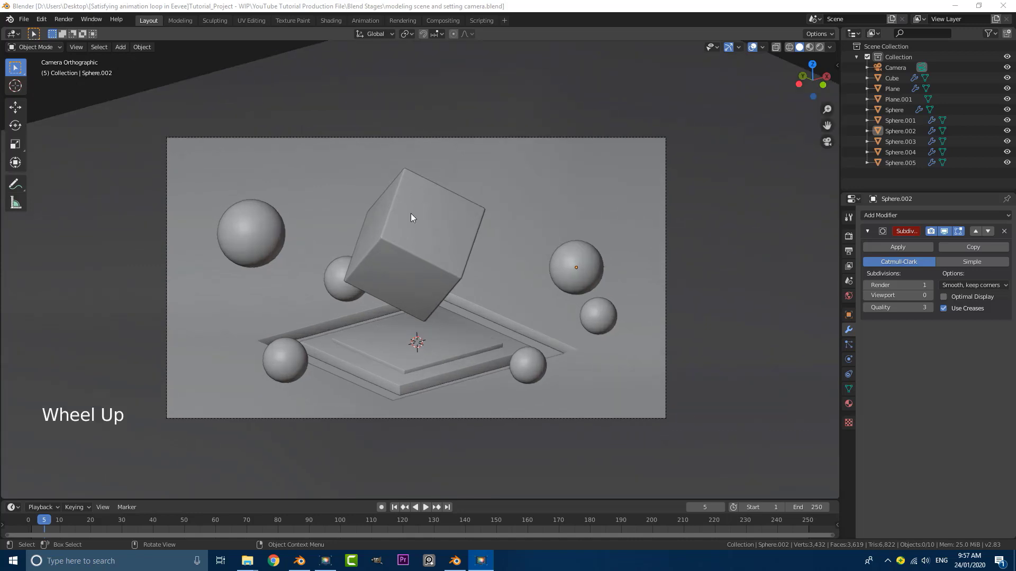
left_click(396, 263)
left_click(848, 344)
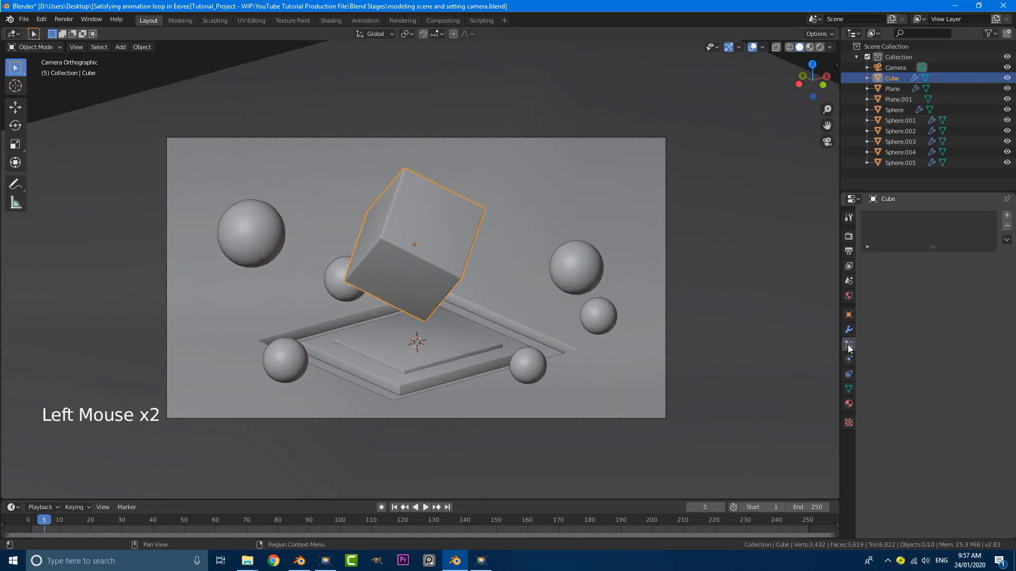
Add a particle system to the cube
double_click(848, 344)
left_click(1007, 216)
scroll(576, 250, "down", 4)
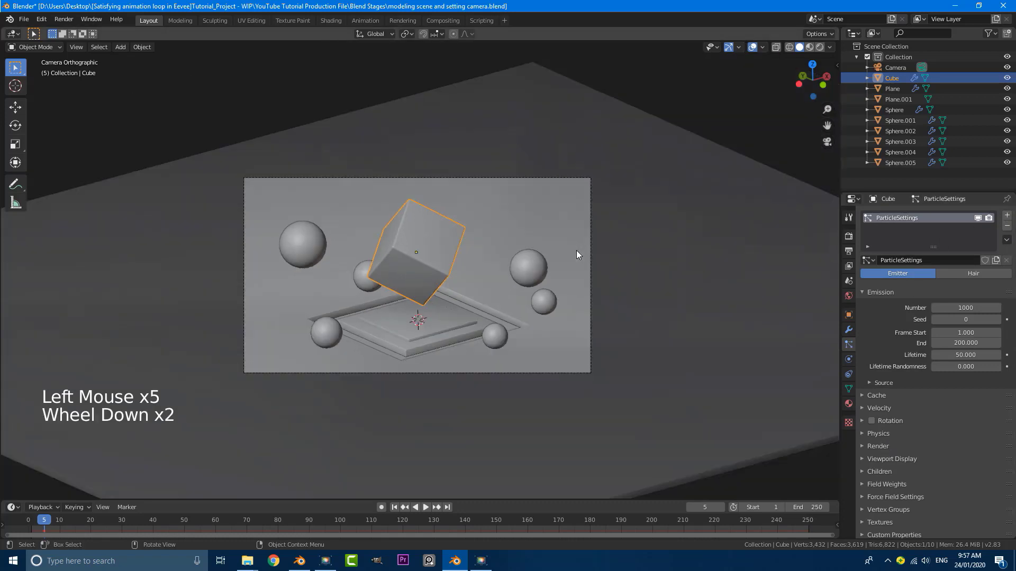
middle_click_drag(573, 249, 548, 265)
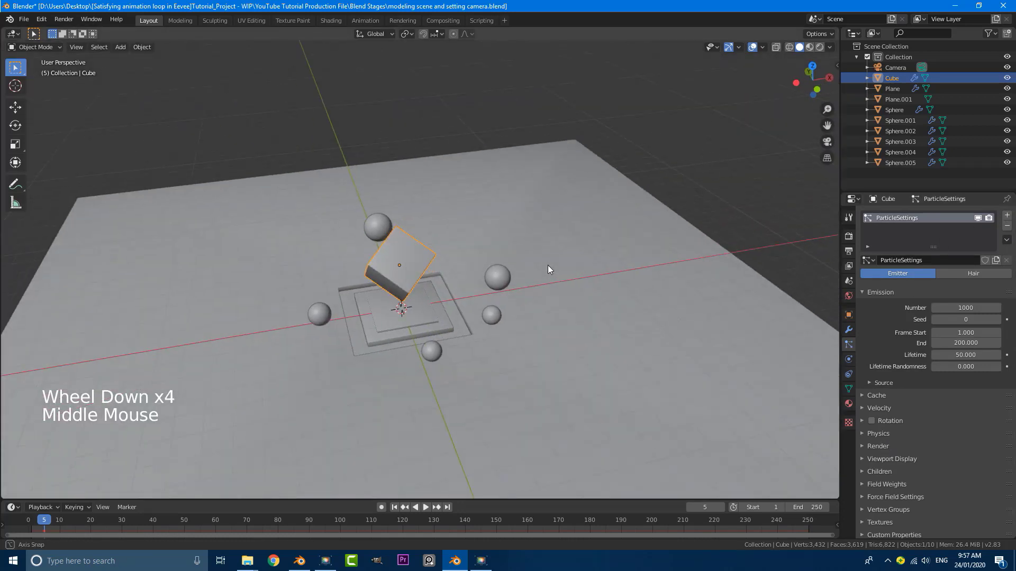
Collapse Bevel and move the particle system above it in the cube's modifier stack
left_click(848, 329)
left_click(868, 233)
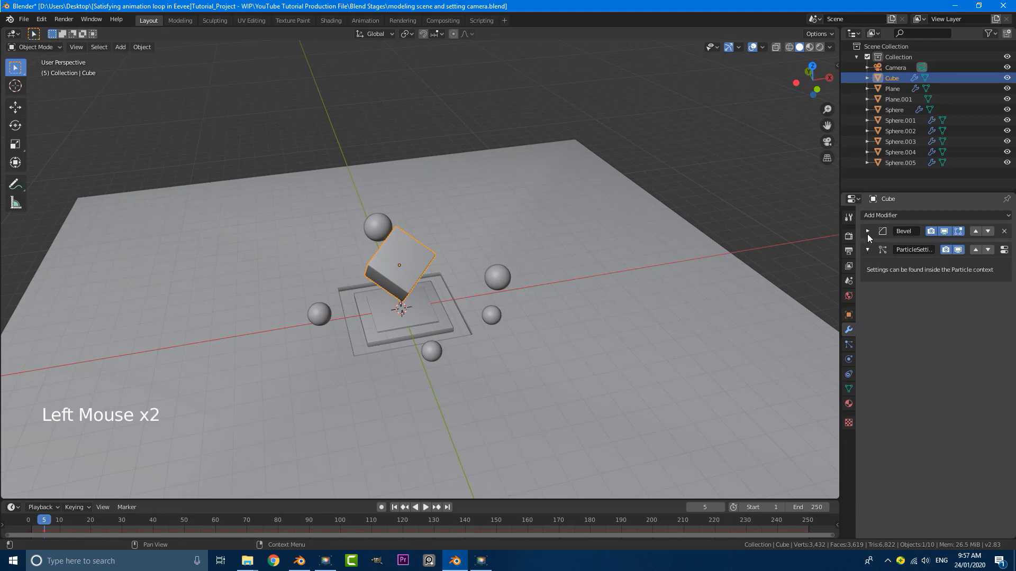
left_click(976, 251)
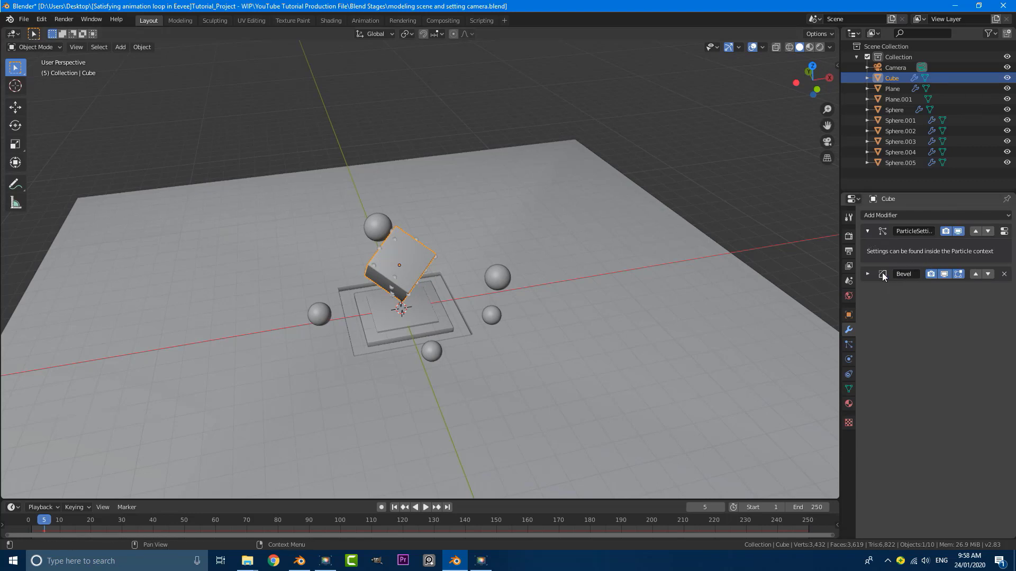
scroll(400, 220, "up", 3)
middle_click_drag(333, 253, 384, 258, "shift")
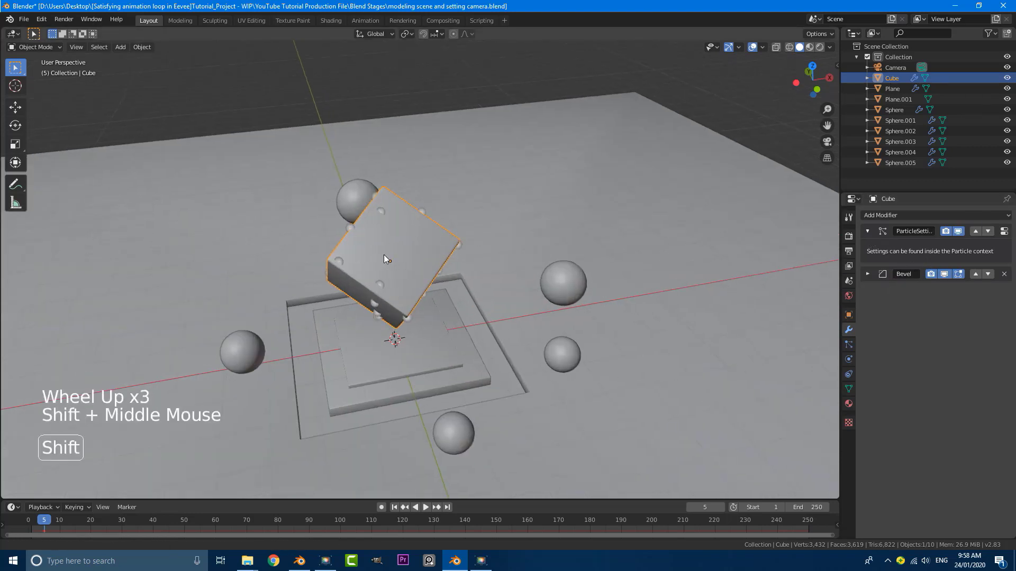
scroll(385, 259, "up", 3)
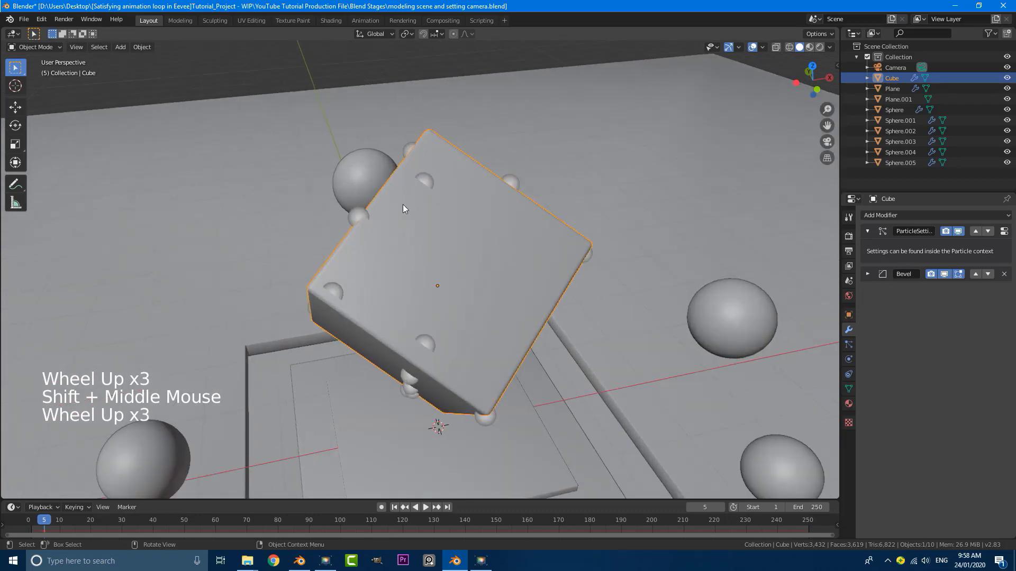
left_click(849, 344)
scroll(620, 288, "down", 6)
middle_click_drag(622, 289, 561, 275, "shift")
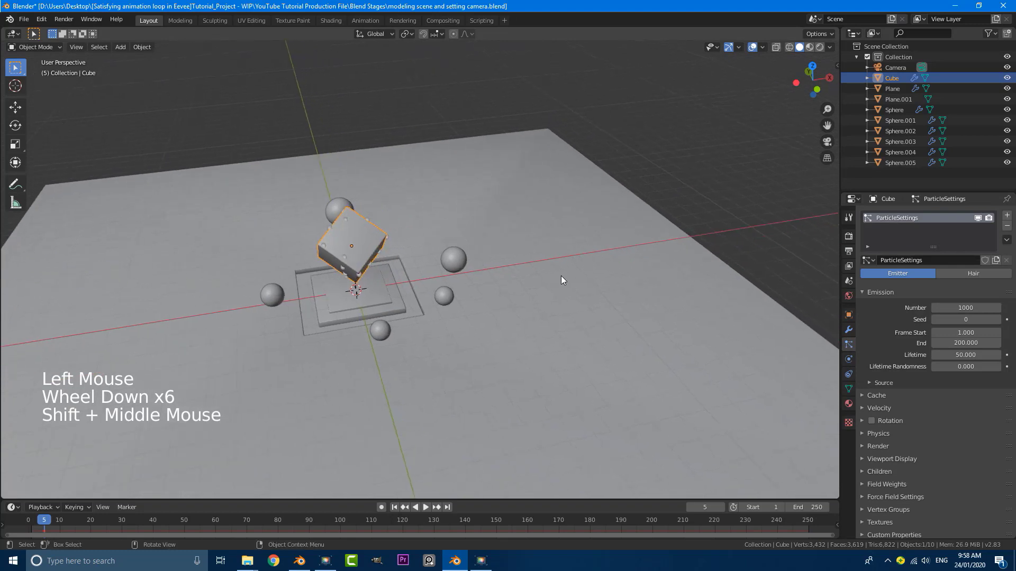
left_click(956, 271)
left_click(866, 288)
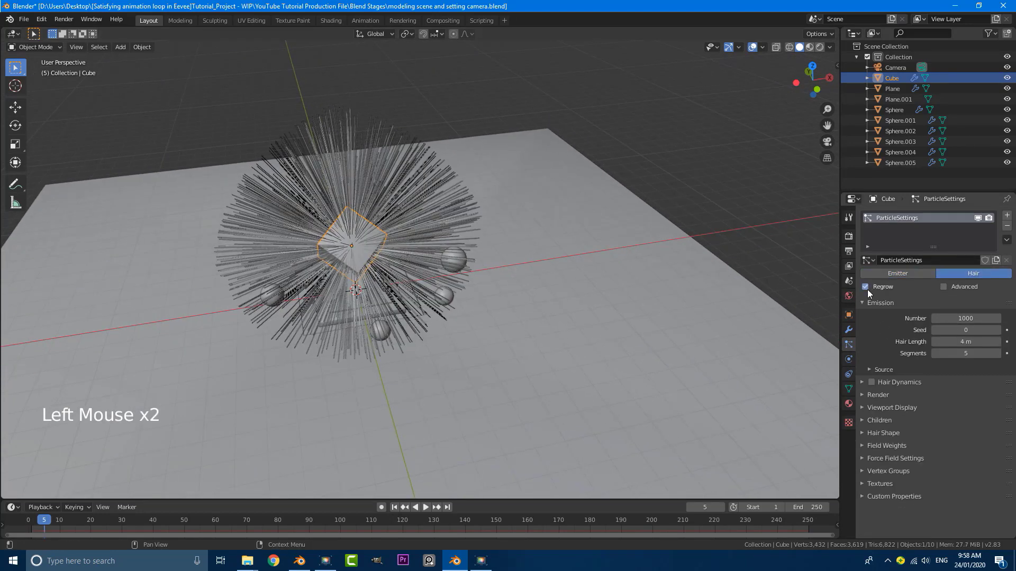
left_click(870, 395)
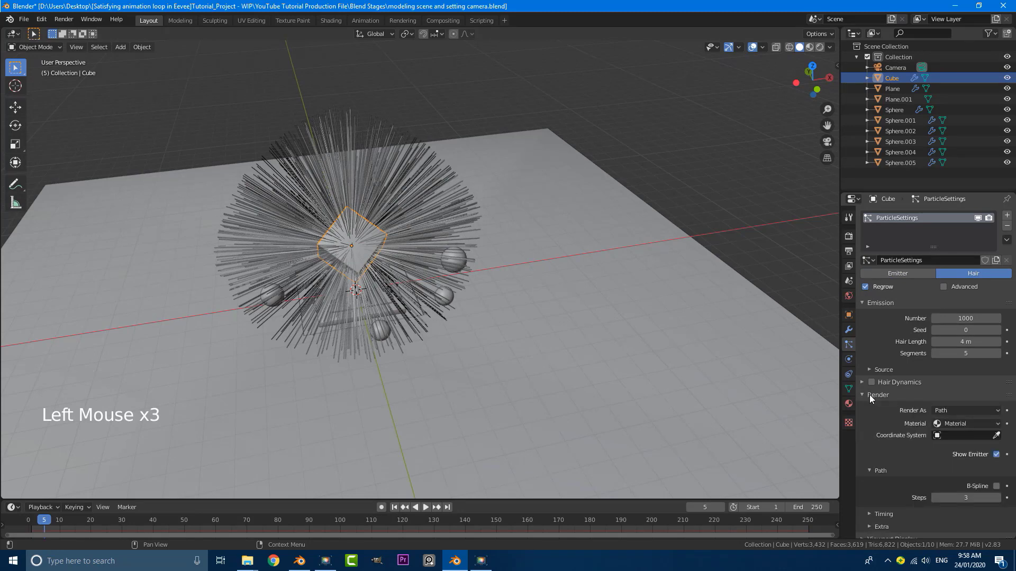
left_click(946, 411)
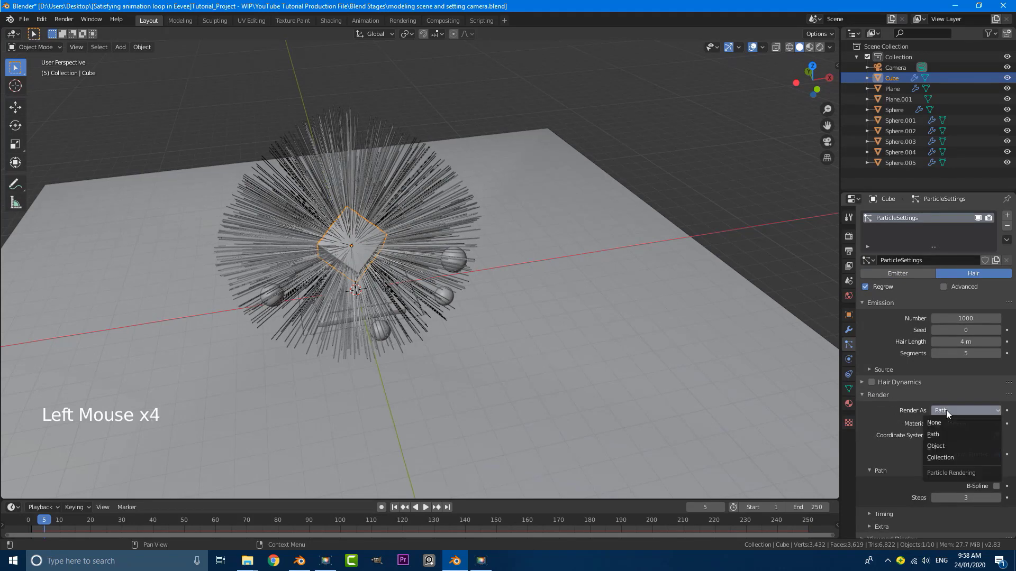
left_click(941, 444)
scroll(586, 318, "down", 6)
middle_click_drag(587, 317, 374, 274)
scroll(424, 267, "up", 3)
scroll(371, 255, "up", 3)
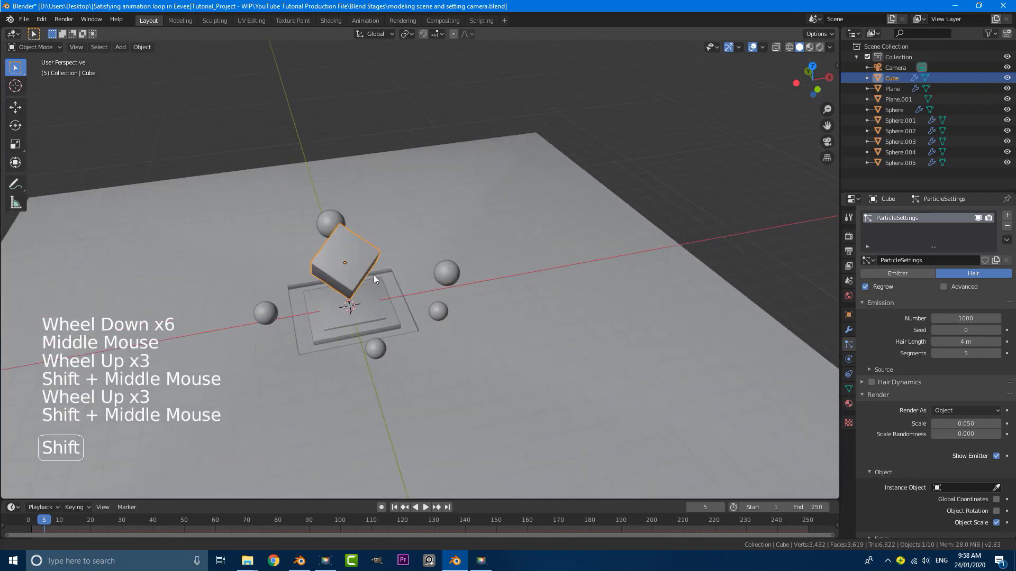
Duplicate the sphere right of the cube and slide the copy out along X
left_click(451, 272)
scroll(447, 285, "up", 2)
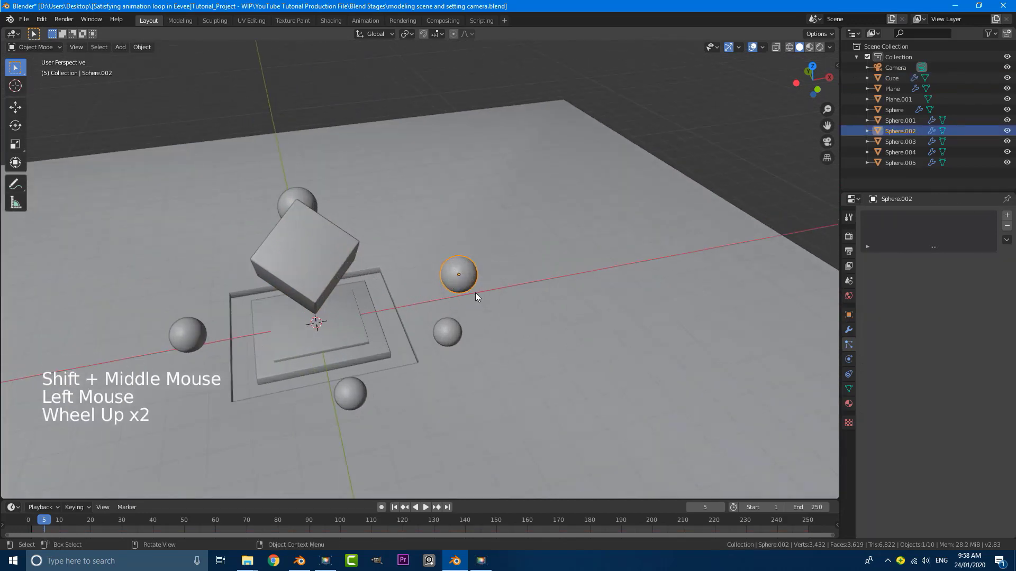
key("shift+d")
key("x")
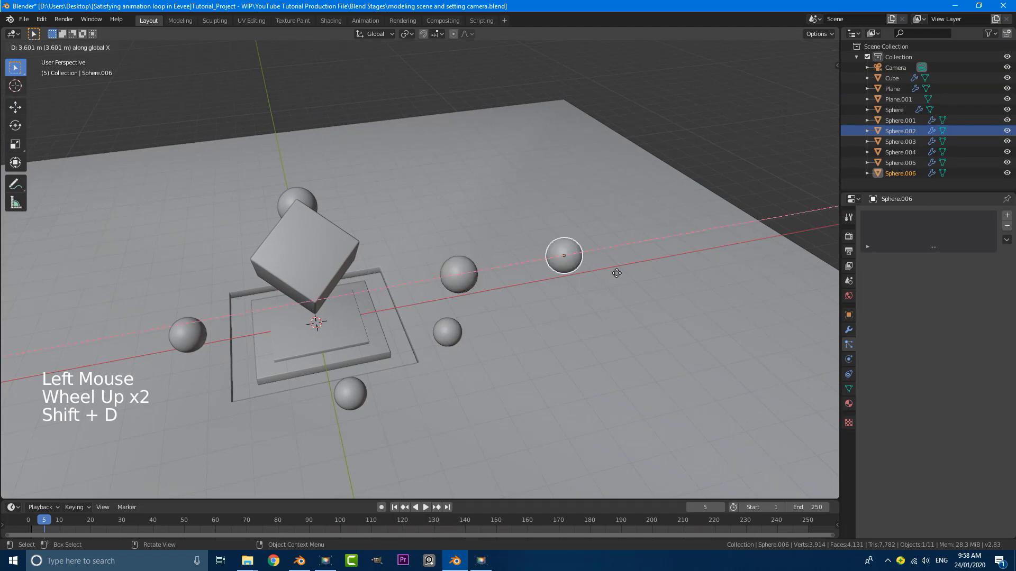
left_click(808, 206)
scroll(755, 240, "down", 3)
middle_click_drag(755, 240, 673, 263, "shift")
scroll(585, 272, "up", 1)
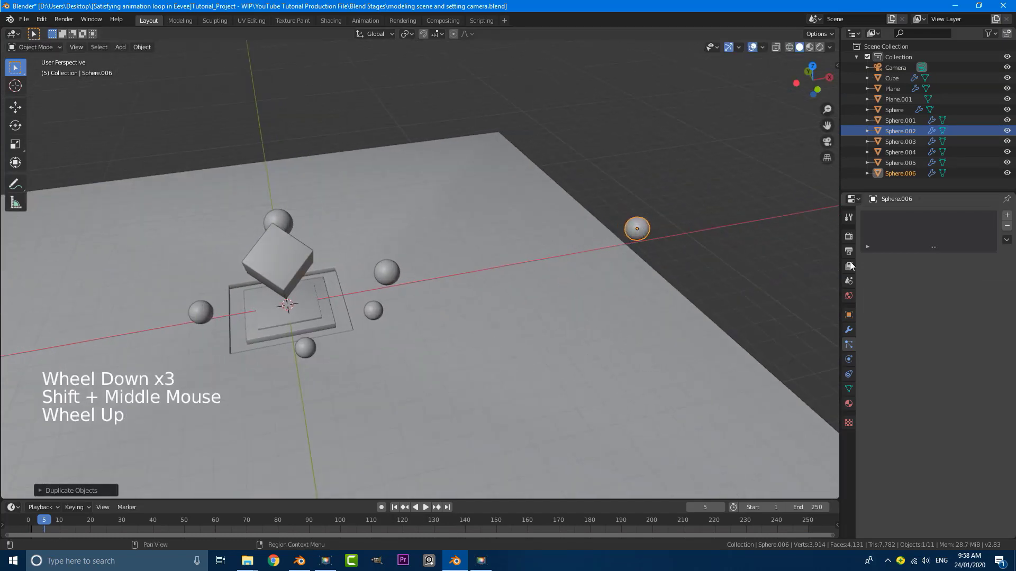
Rename the copied sphere to 'particle' in Object properties
left_click(848, 315)
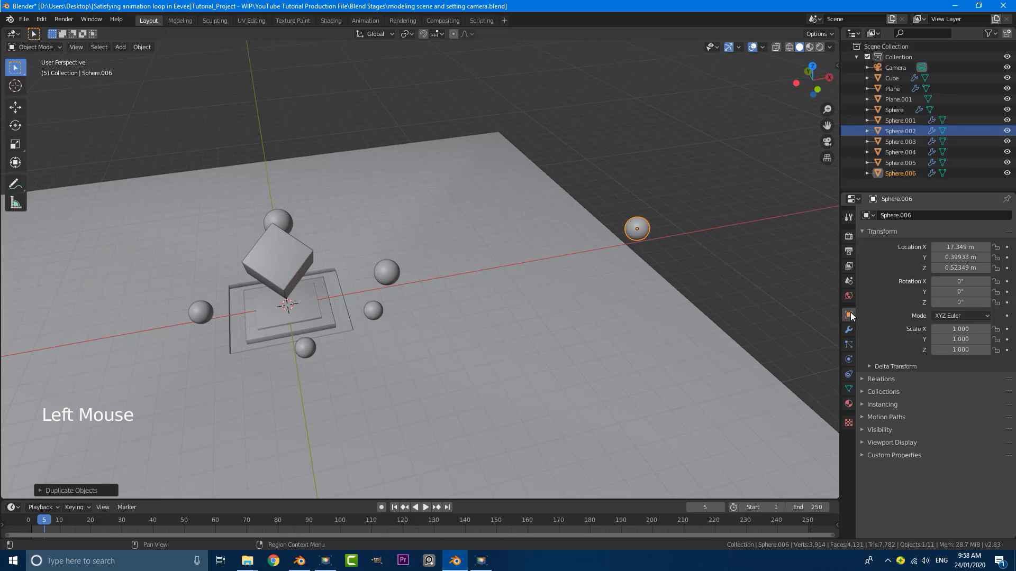
double_click(927, 214)
left_click(929, 212)
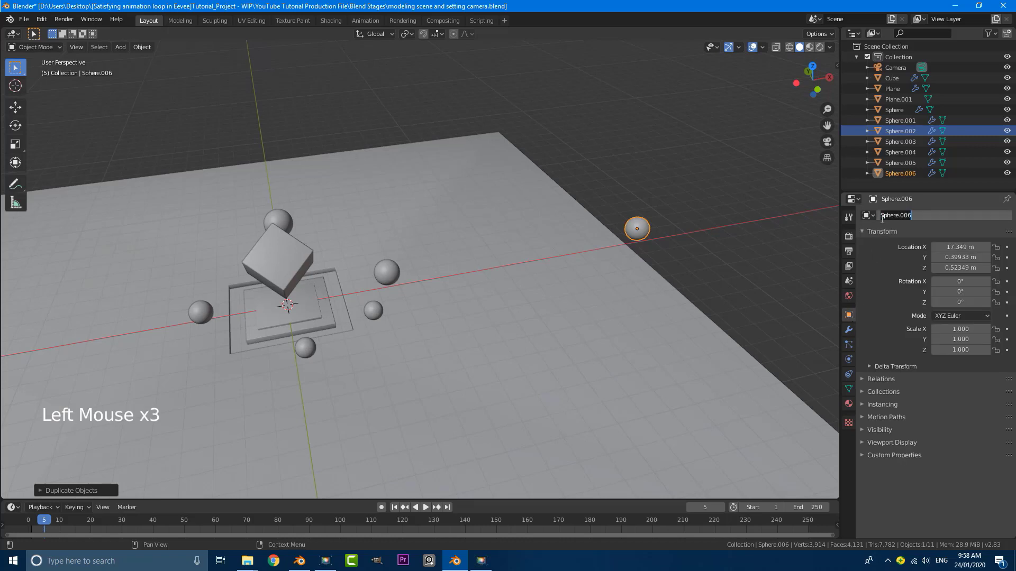
type("particle")
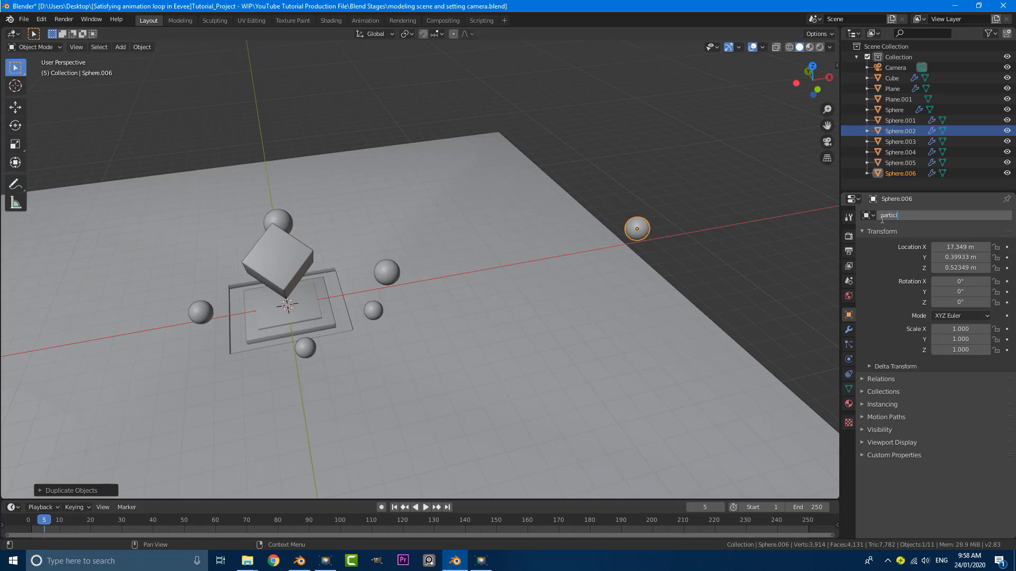
key("Return")
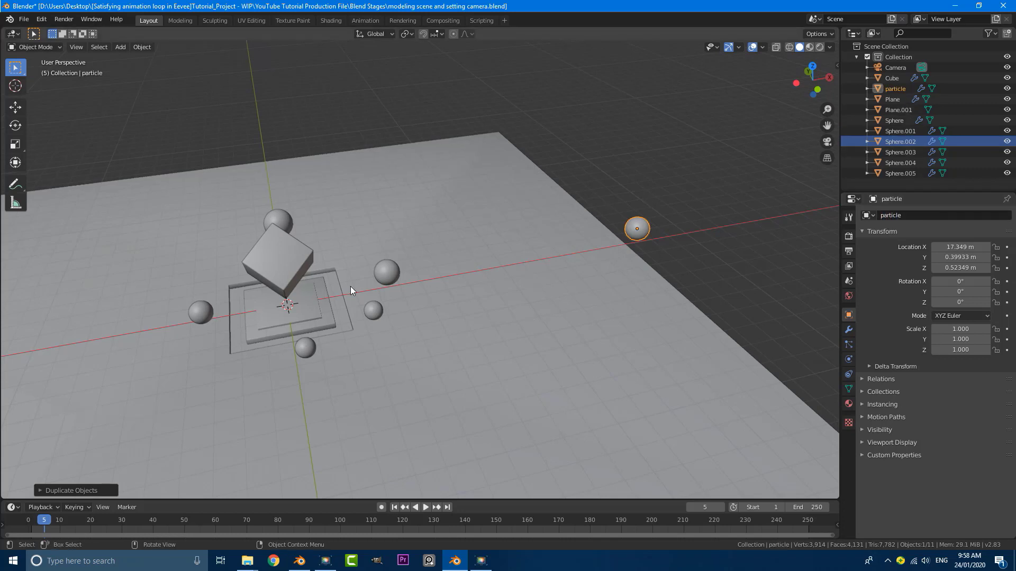
Set the cube's particle render Instance Object to the 'particle' sphere
left_click(286, 256)
middle_click_drag(310, 257, 338, 273, "shift")
triple_click(849, 345)
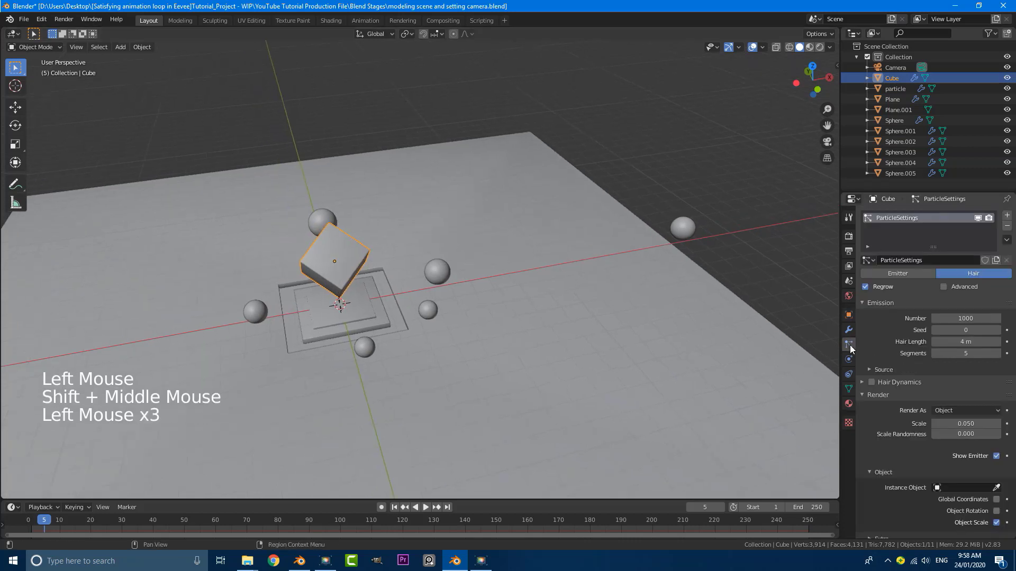
scroll(909, 368, "down", 3)
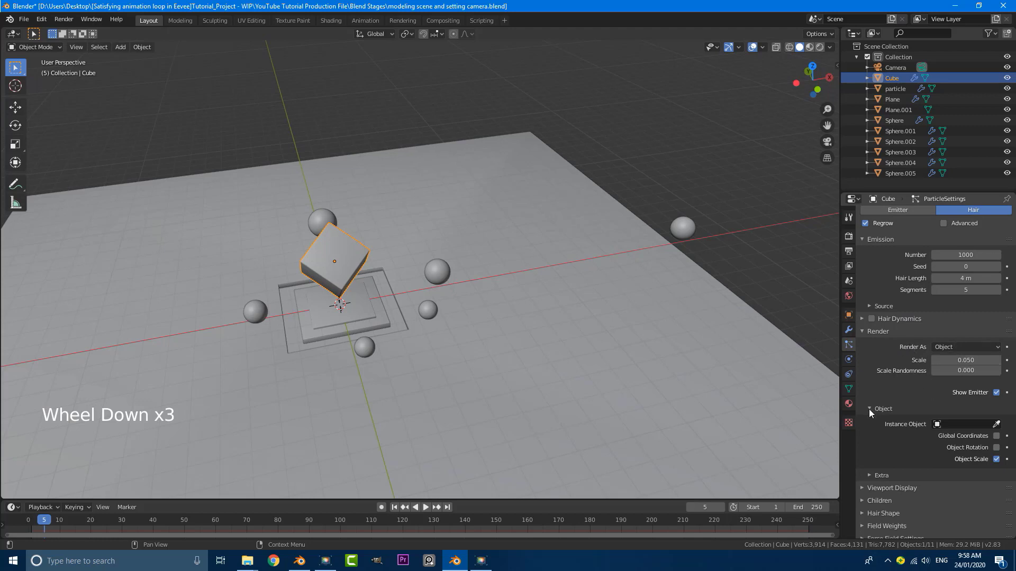
left_click(956, 423)
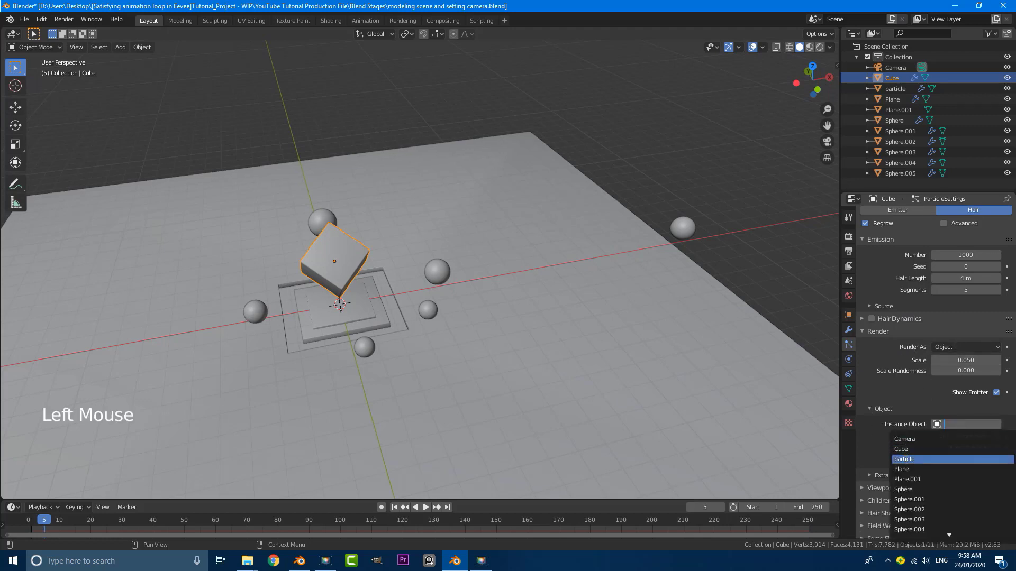
left_click(925, 459)
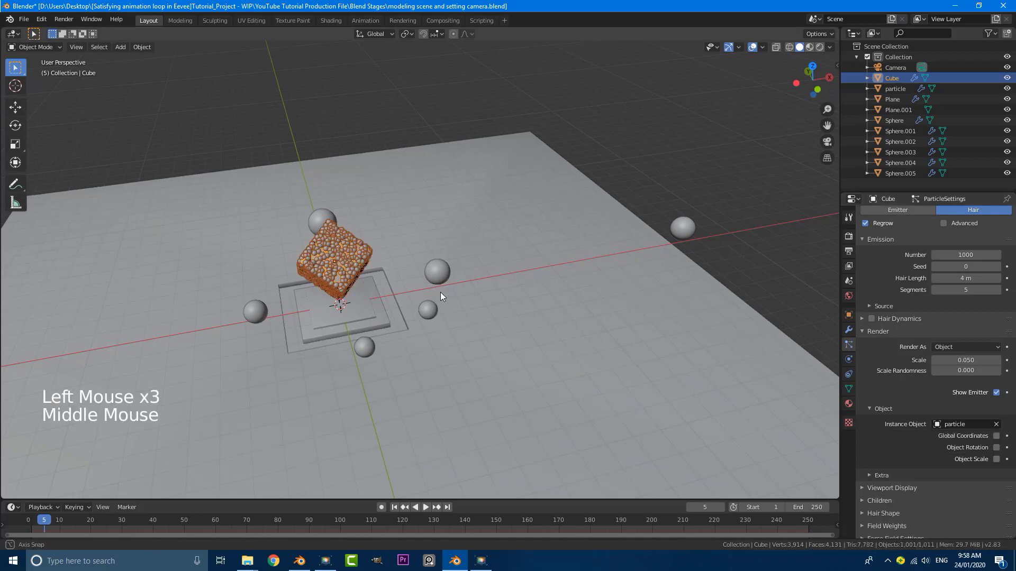
middle_click_drag(440, 292, 450, 289)
middle_click_drag(450, 289, 460, 282, "shift")
scroll(465, 170, "up", 5)
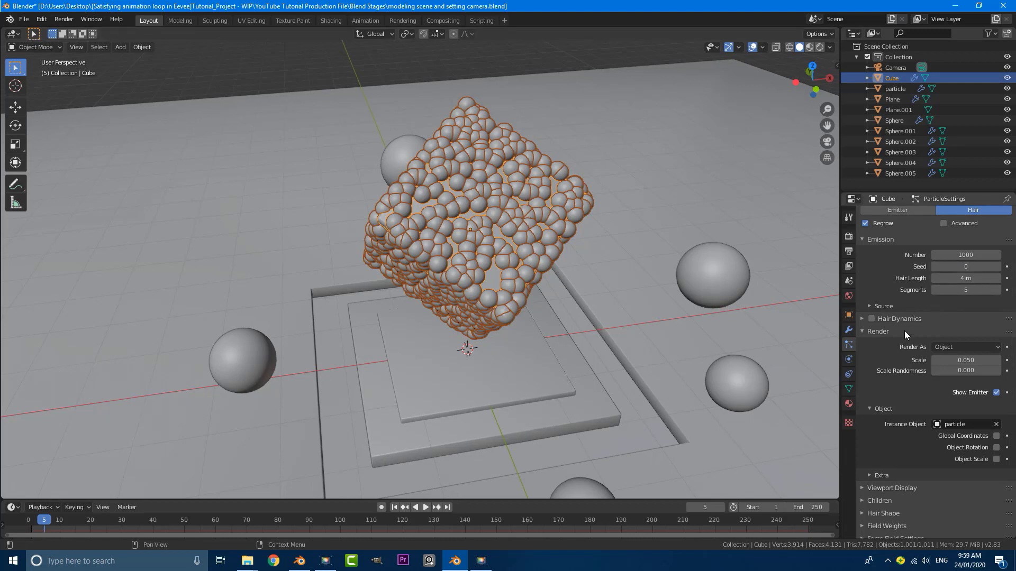
Set the particle emission Distribution to Random
left_click(871, 307)
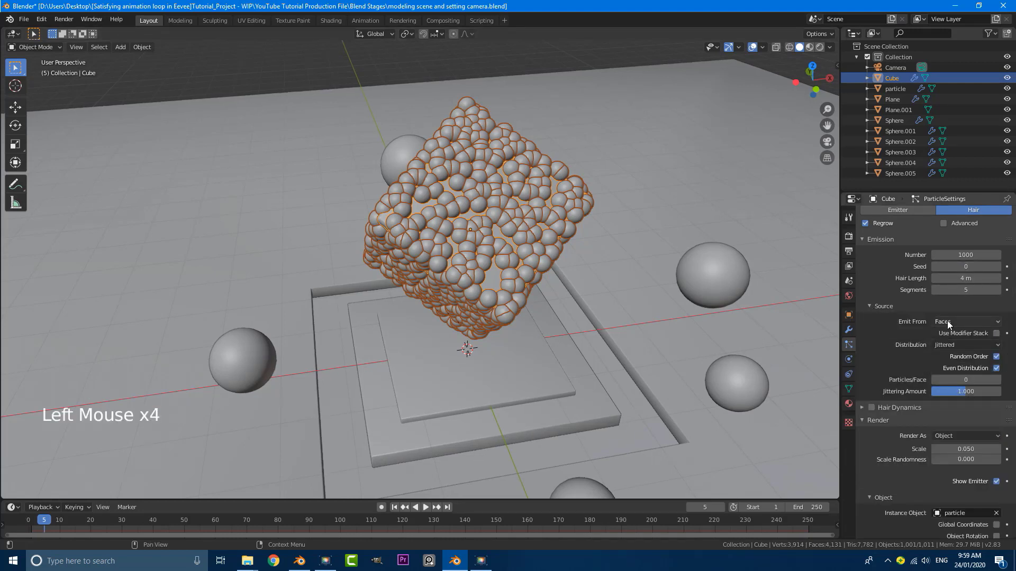
left_click(960, 347)
left_click(958, 346)
left_click(953, 347)
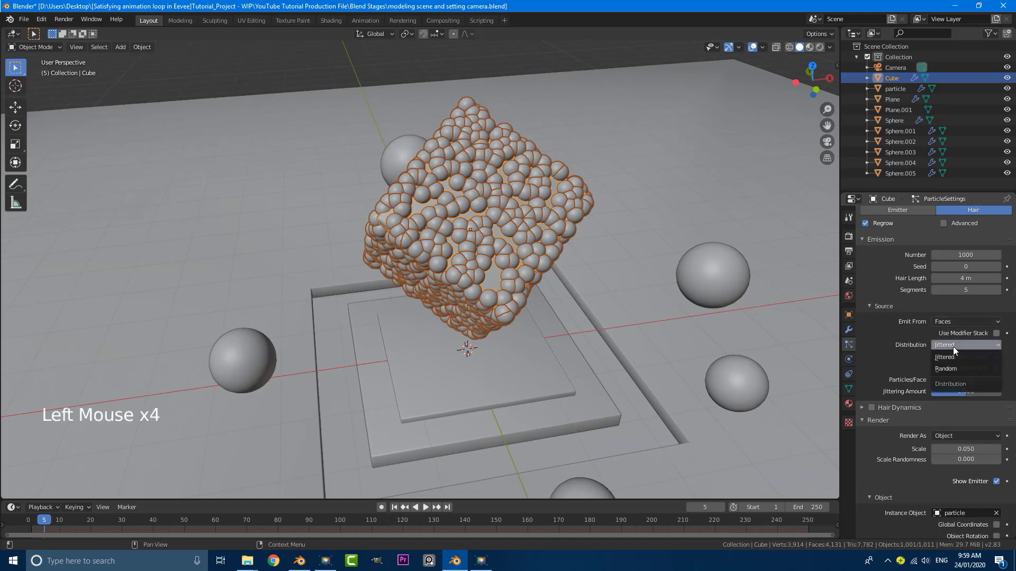
left_click(950, 368)
left_click(951, 367)
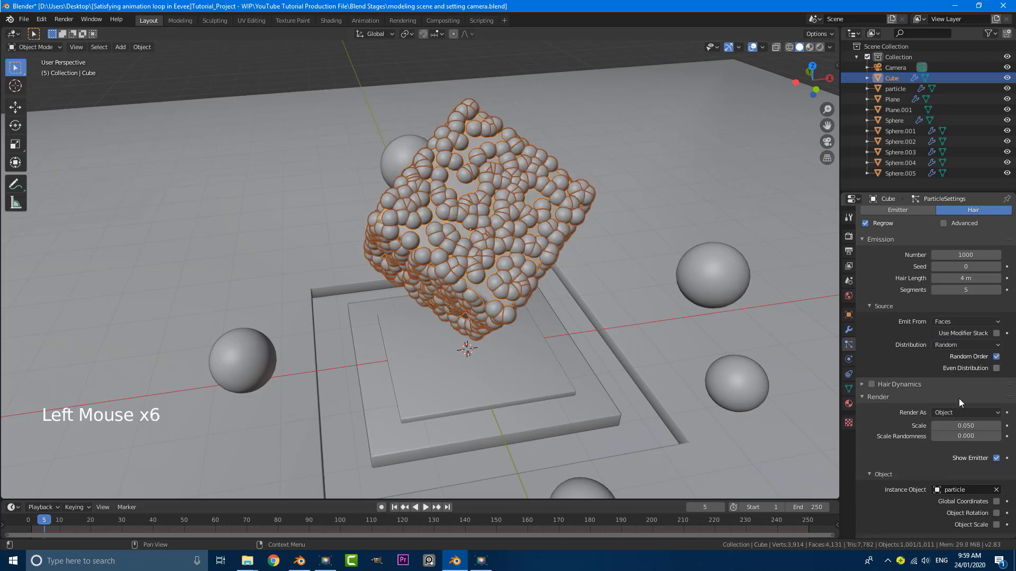
Set particle scale to 0.250, scale randomness 0.873, and reduce the count to 53
scroll(938, 376, "down", 2)
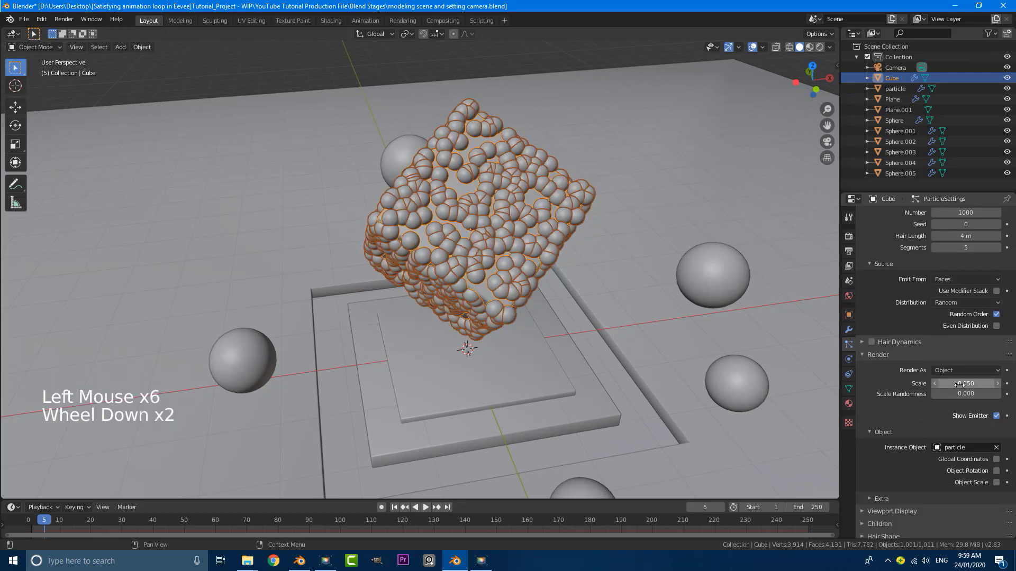
left_click(985, 384)
left_click(984, 384)
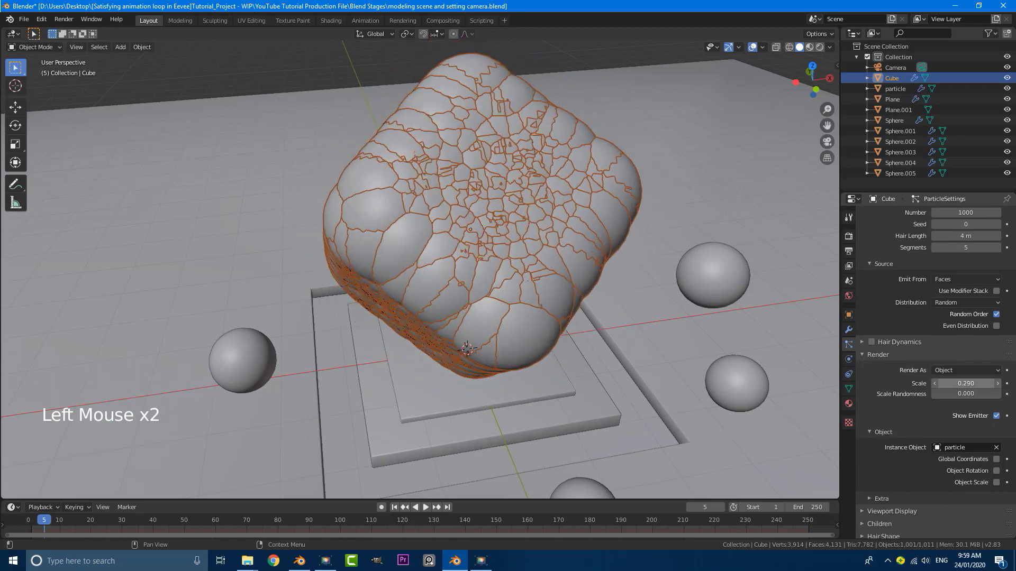
left_click_drag(972, 393, 1013, 393)
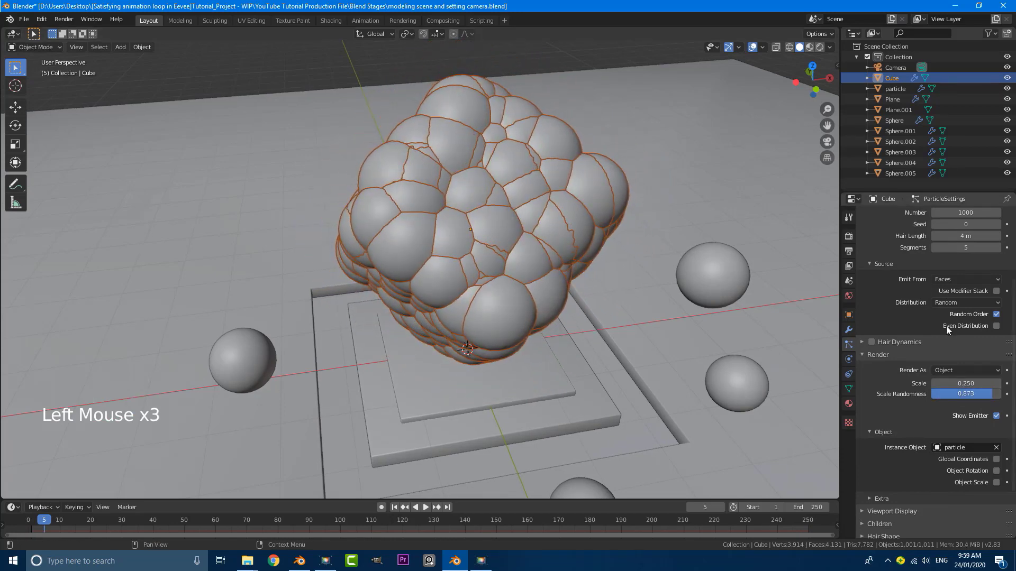
scroll(931, 320, "up", 4)
scroll(924, 319, "up", 4)
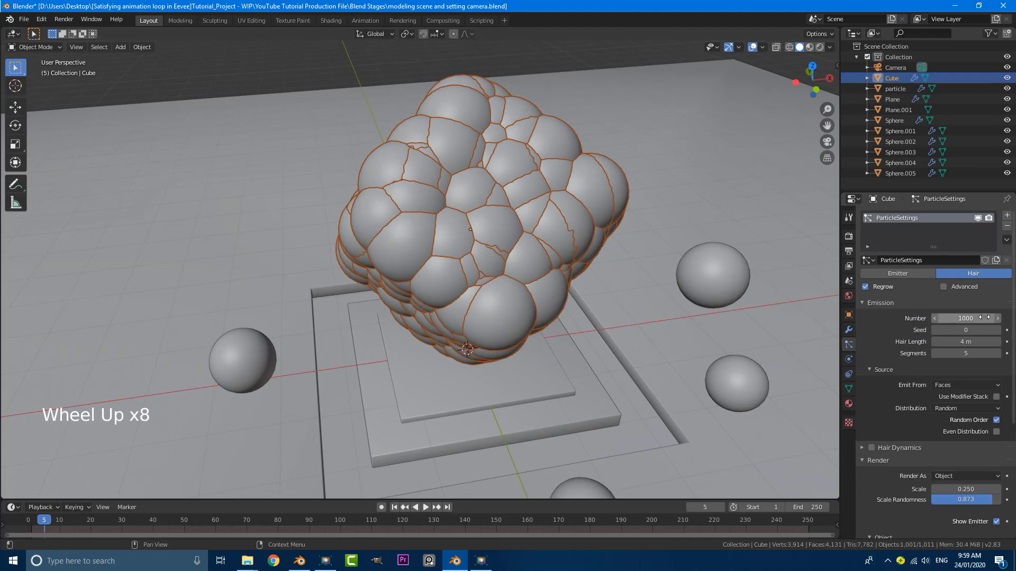
left_click_drag(977, 318, 947, 318)
scroll(562, 272, "down", 5)
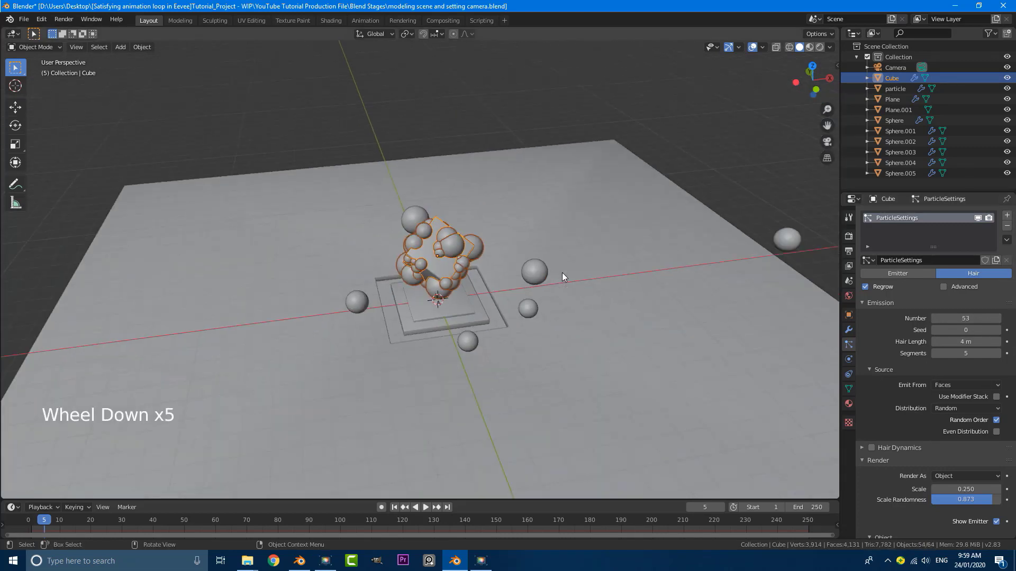
Shrink the cube's particle spheres to 0.140 scale
scroll(923, 347, "down", 2)
scroll(924, 348, "down", 6)
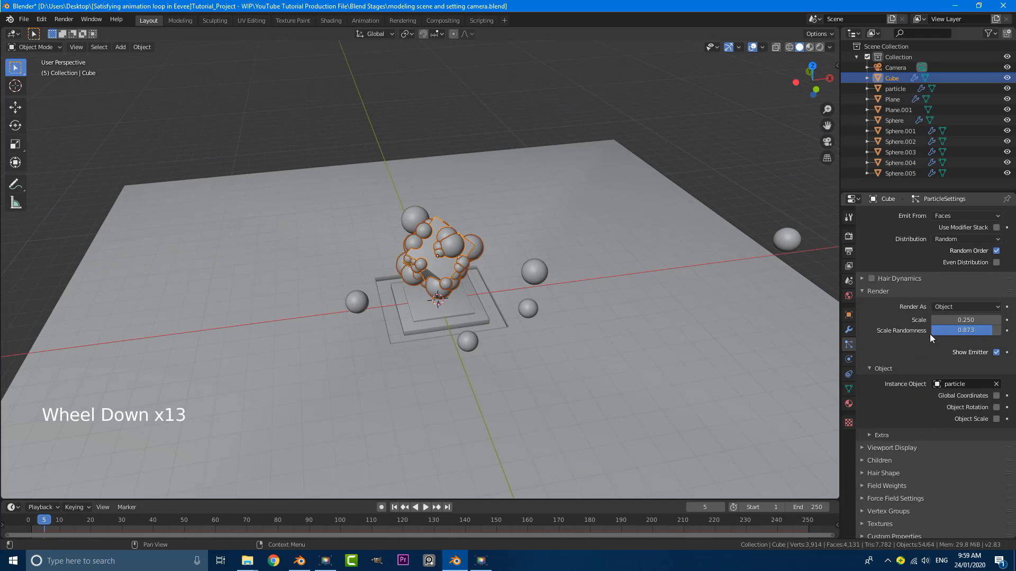
left_click_drag(958, 320, 936, 320)
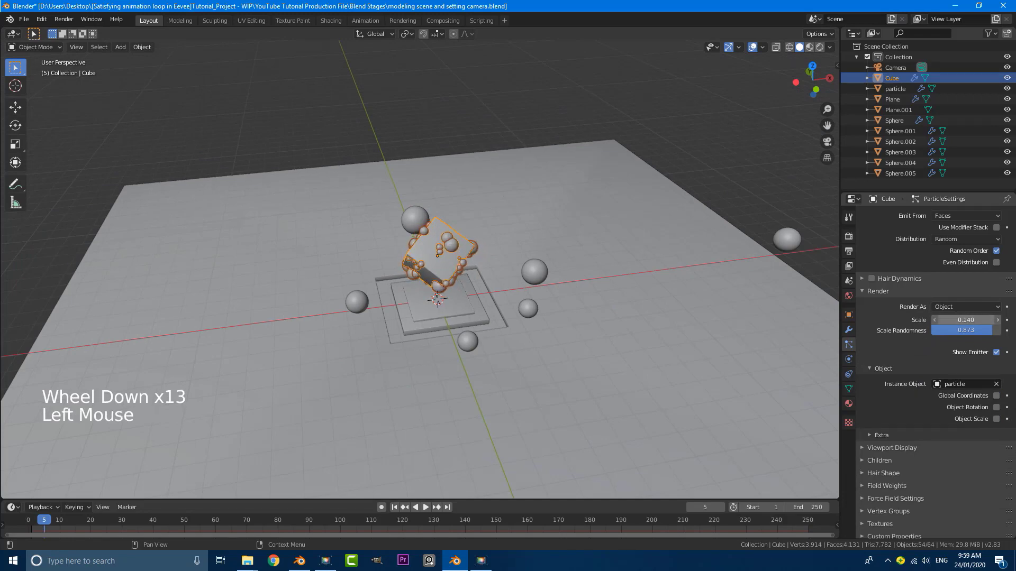
scroll(590, 277, "up", 2)
middle_click_drag(589, 278, 525, 299)
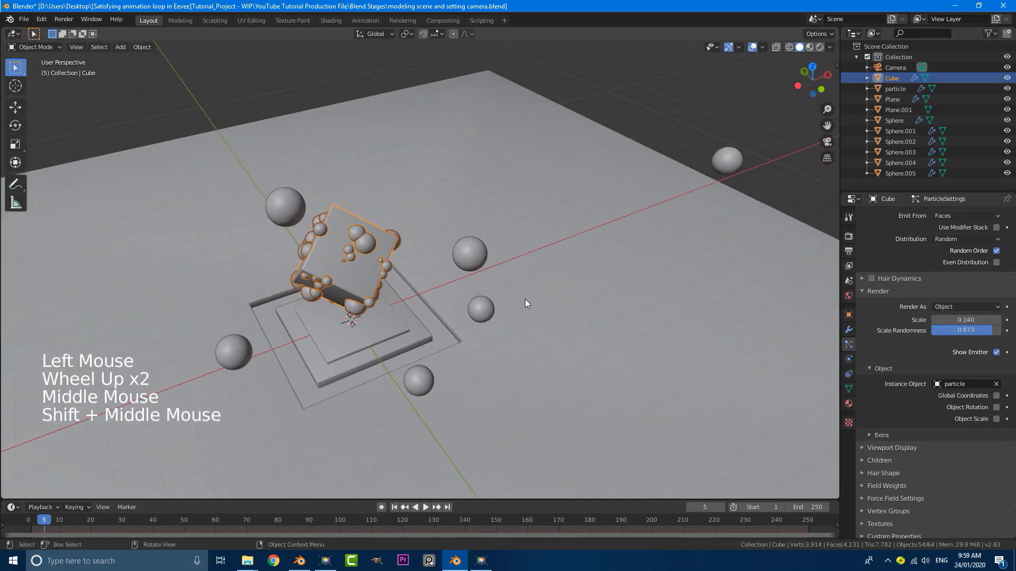
Select the particle sphere, cancel a trial move and resize, then reselect the cube
left_click(738, 168)
key("g")
key("Escape")
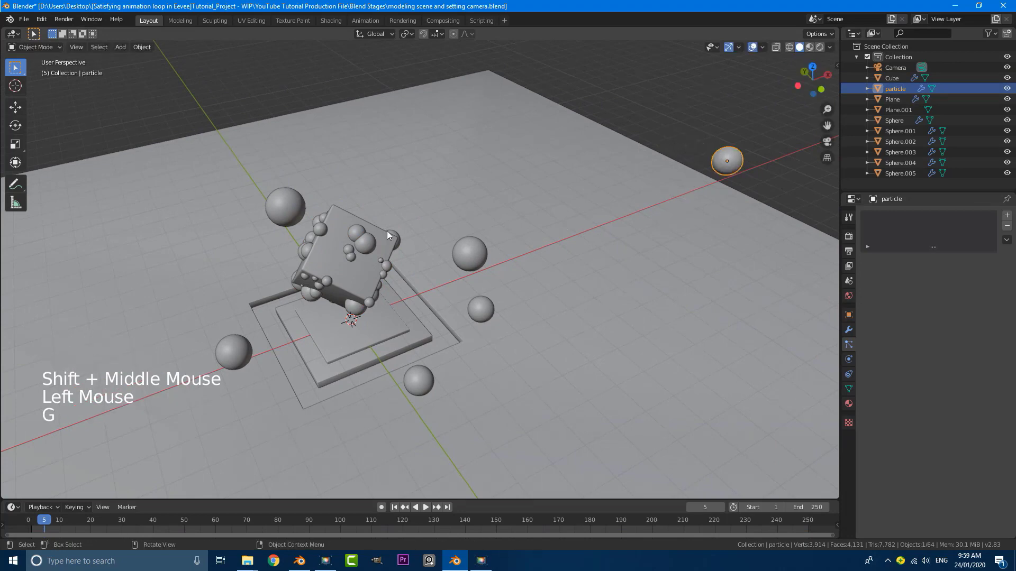
middle_click(678, 260)
key("s")
key("Escape")
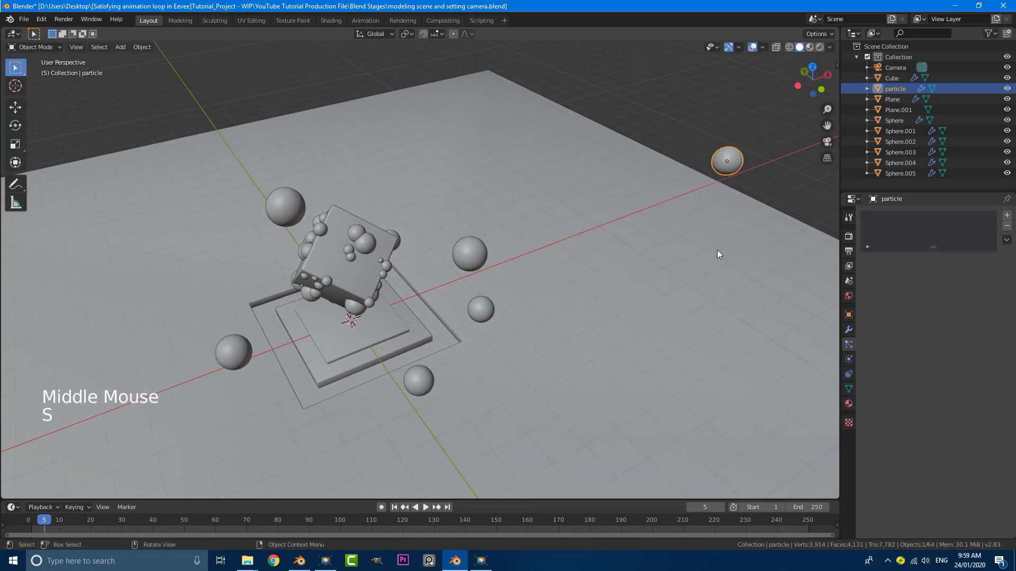
middle_click_drag(717, 254, 424, 236, "shift")
scroll(382, 186, "up", 3)
left_click(360, 187)
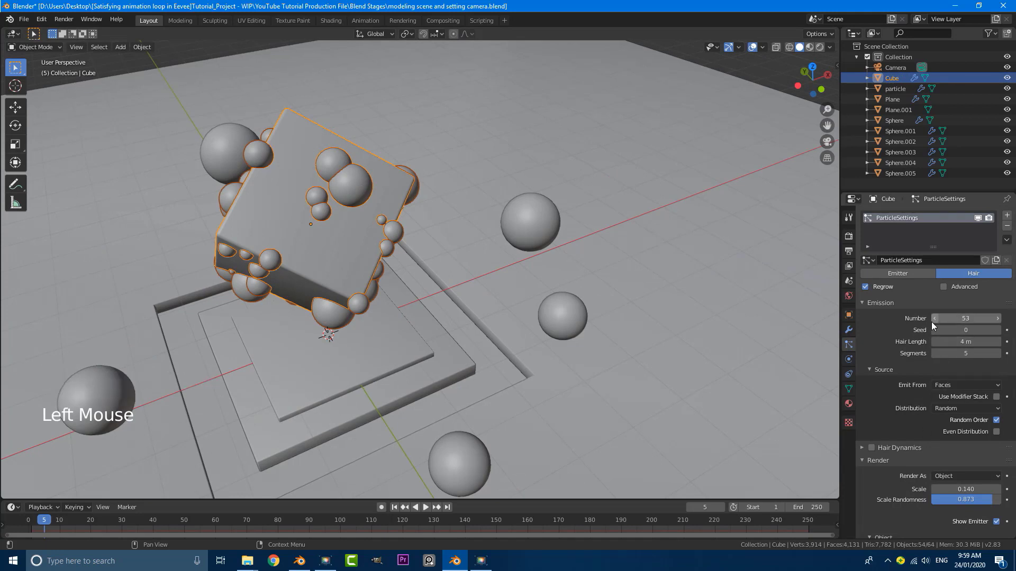
Retune the cube's particles to scale 0.150 with 61 strands
scroll(933, 338, "down", 3)
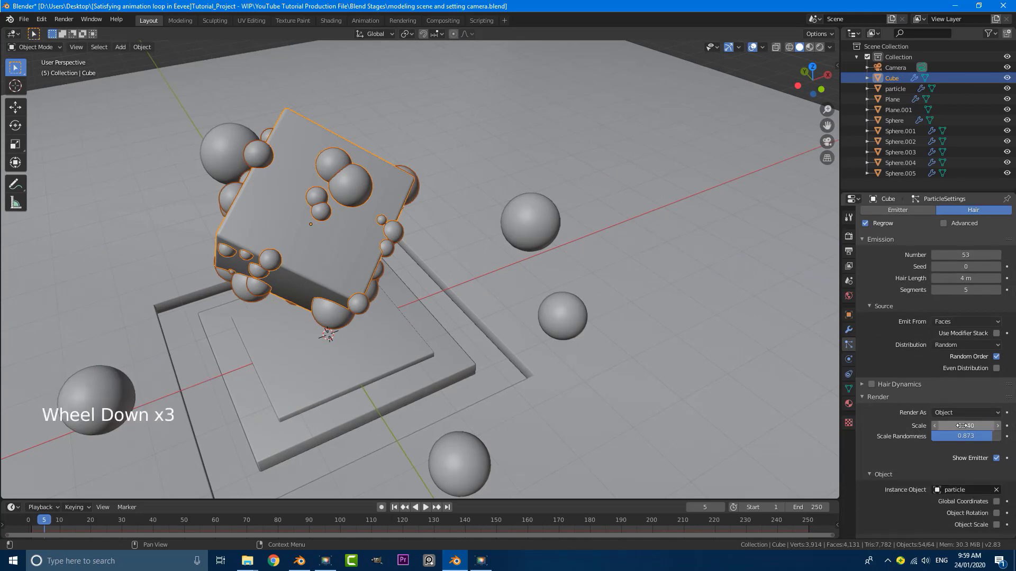
mouse_move(966, 425)
left_mouse_down()
mouse_move(983, 436)
mouse_move(952, 425)
left_mouse_up()
scroll(954, 340, "up", 4)
left_click_drag(954, 318, 966, 318)
scroll(454, 328, "down", 4)
middle_click_drag(454, 328, 469, 309)
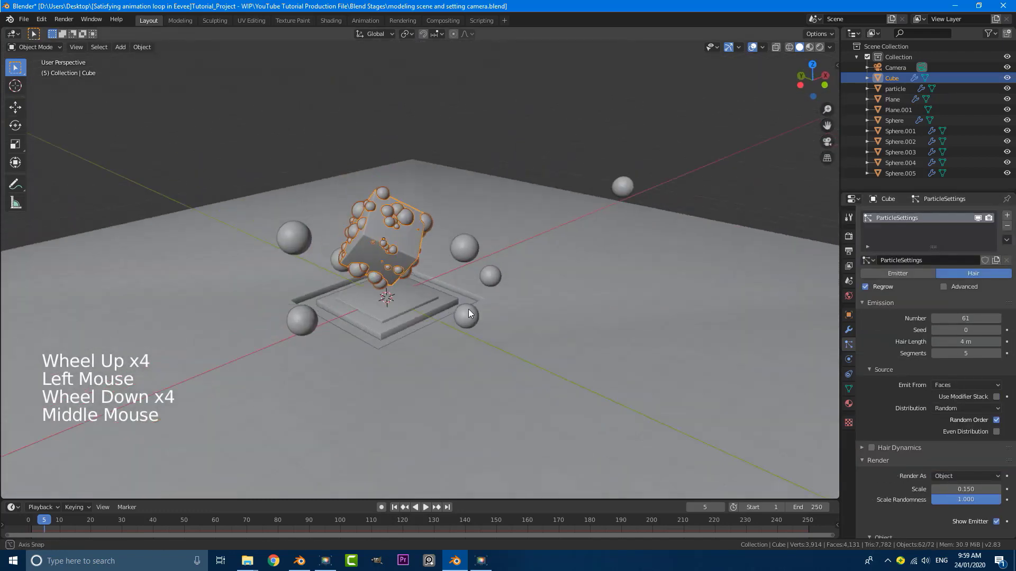
scroll(427, 251, "up", 3)
middle_click_drag(427, 251, 416, 242)
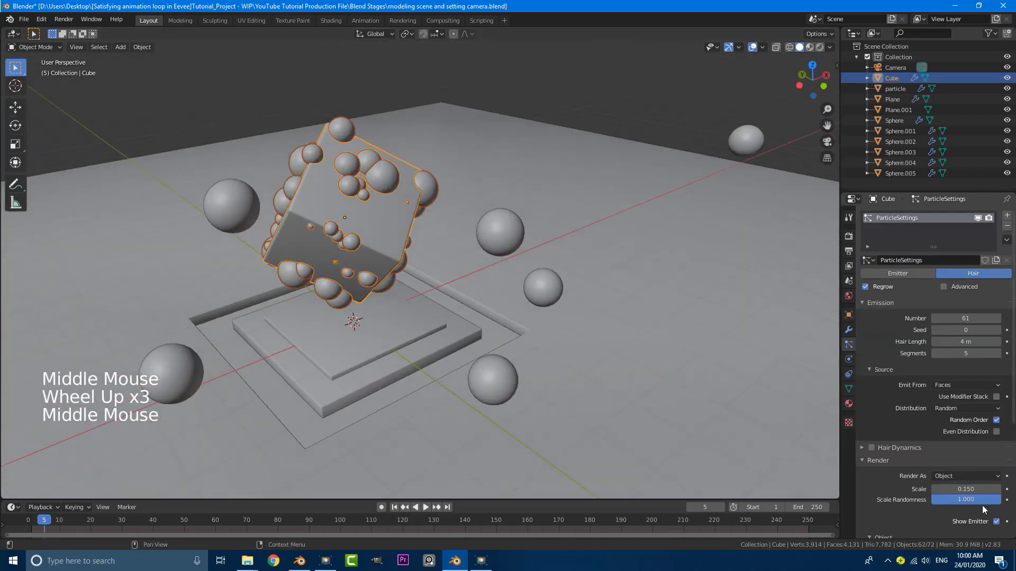
scroll(477, 310, "down", 4)
middle_click_drag(583, 231, 519, 265)
scroll(578, 242, "down", 2)
scroll(531, 252, "down", 1)
scroll(515, 256, "up", 2)
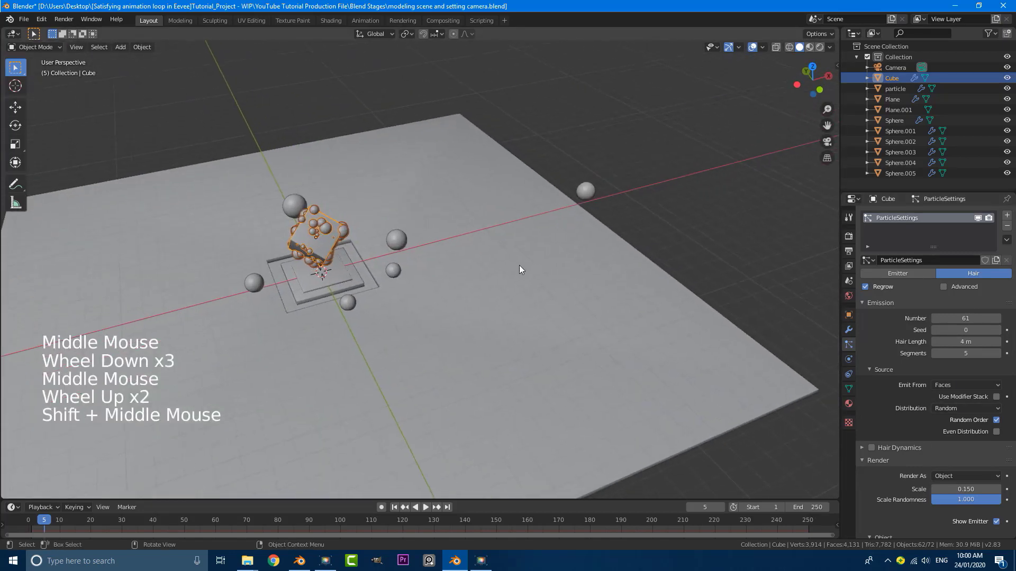
scroll(671, 175, "up", 2)
Select the 'particle' sphere and zoom and pan it into close view
left_click(648, 163)
scroll(649, 164, "down", 3)
middle_click_drag(522, 188, 527, 262)
scroll(527, 265, "up", 5)
middle_click_drag(638, 236, 472, 284, "shift")
scroll(472, 284, "up", 2)
scroll(459, 271, "up", 1)
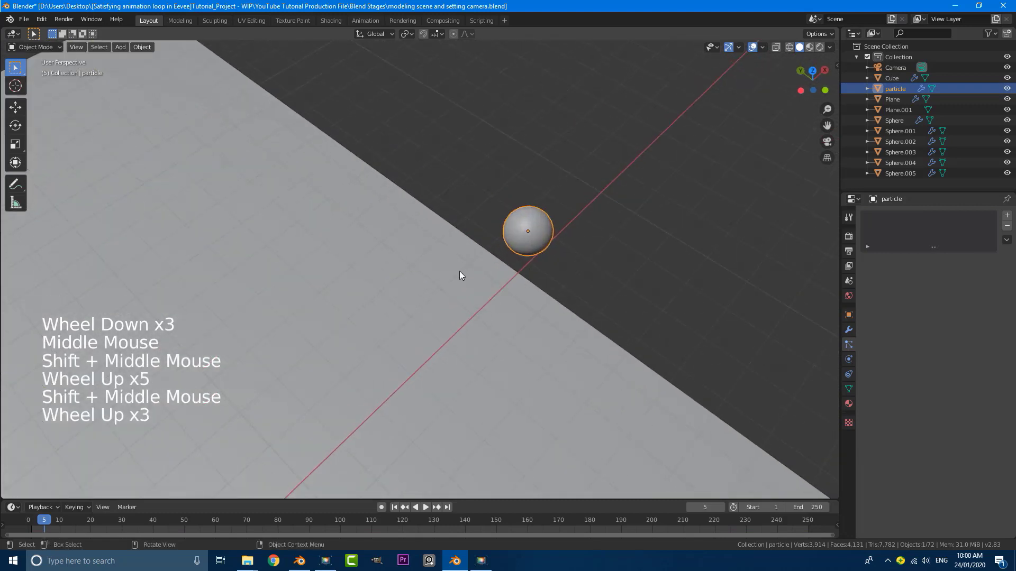
Add Basis and Key 1 shape keys to the particle sphere and select Key 1
left_click(849, 389)
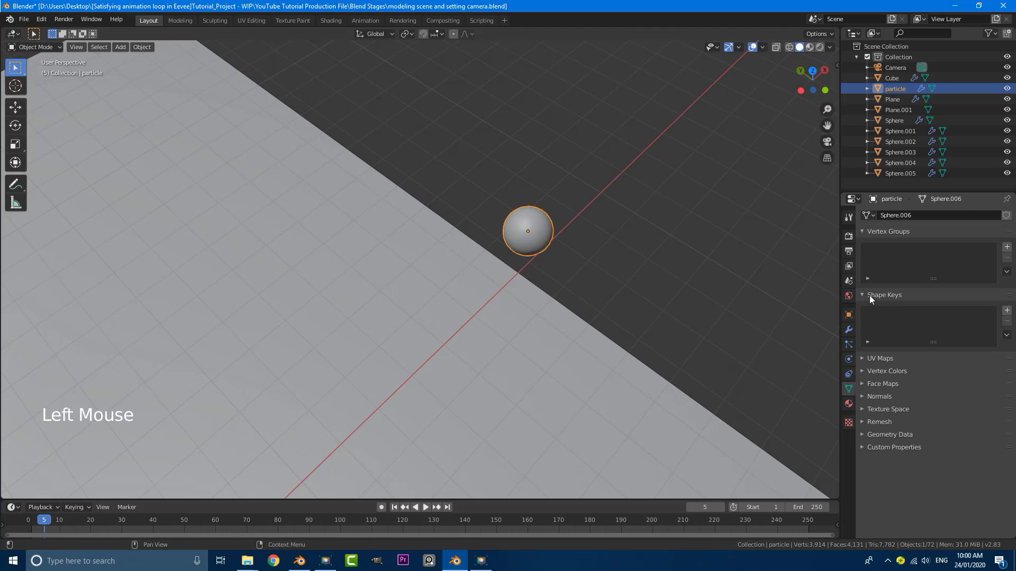
left_click(1006, 312)
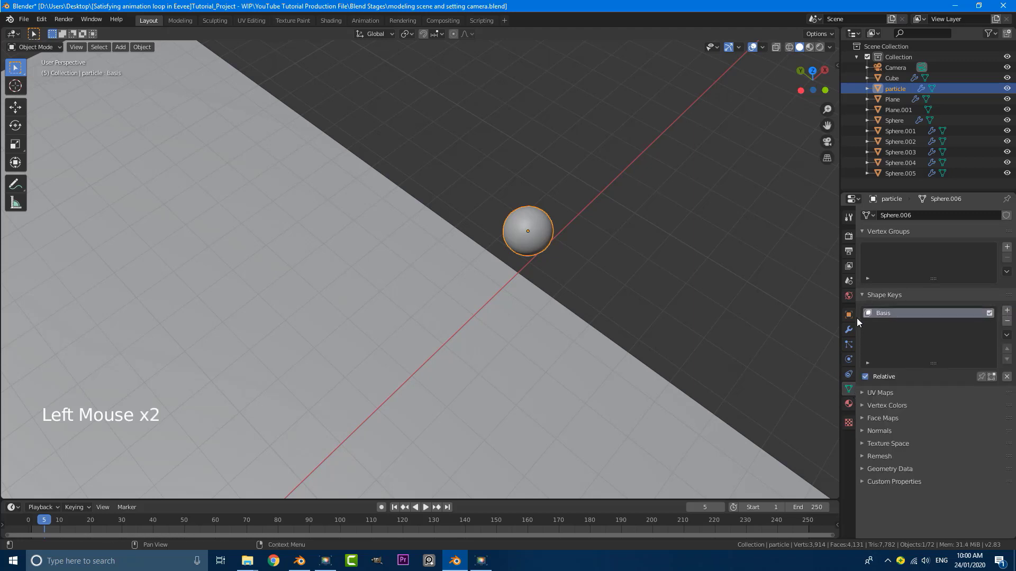
left_click(1007, 310)
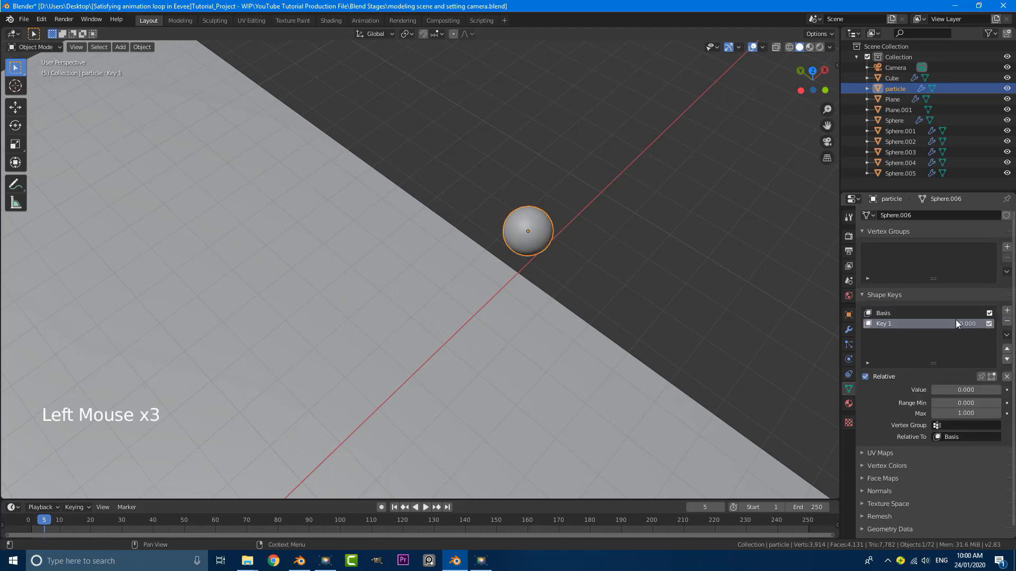
left_click(913, 326)
In Edit Mode, shift the sphere's mesh along Y for Key 1, then return to Object Mode
middle_click_drag(494, 238, 499, 241)
left_click(34, 47)
left_click(34, 46)
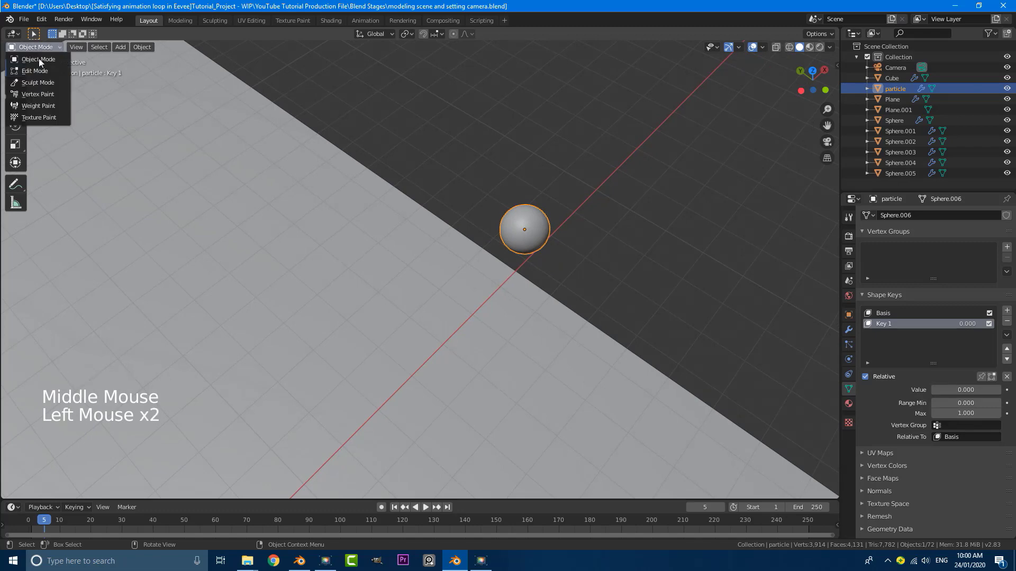
left_click(35, 70)
scroll(576, 242, "up", 4)
scroll(635, 243, "up", 1, "shift")
middle_click_drag(635, 242, 511, 271, "shift")
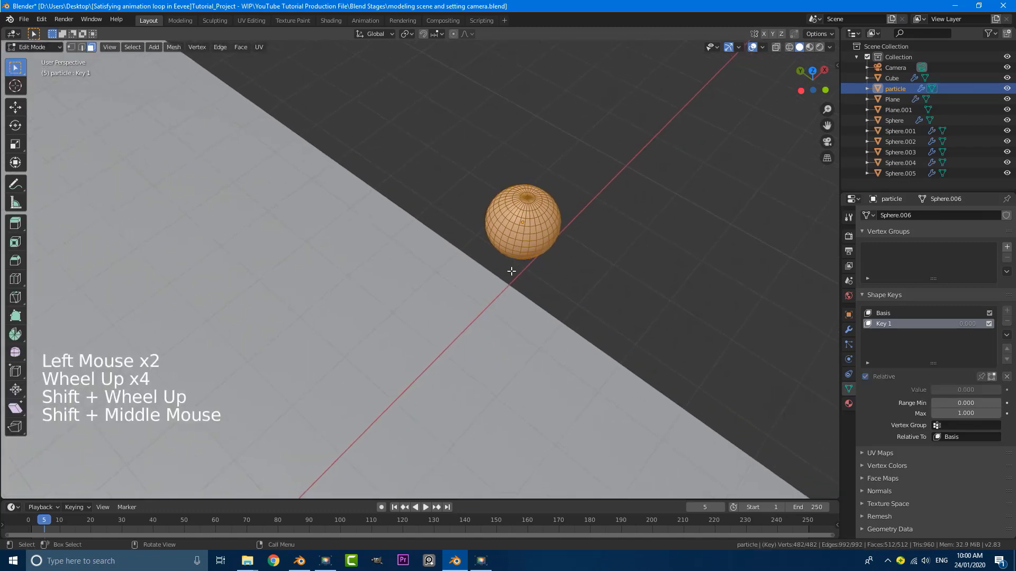
key("g")
key("y")
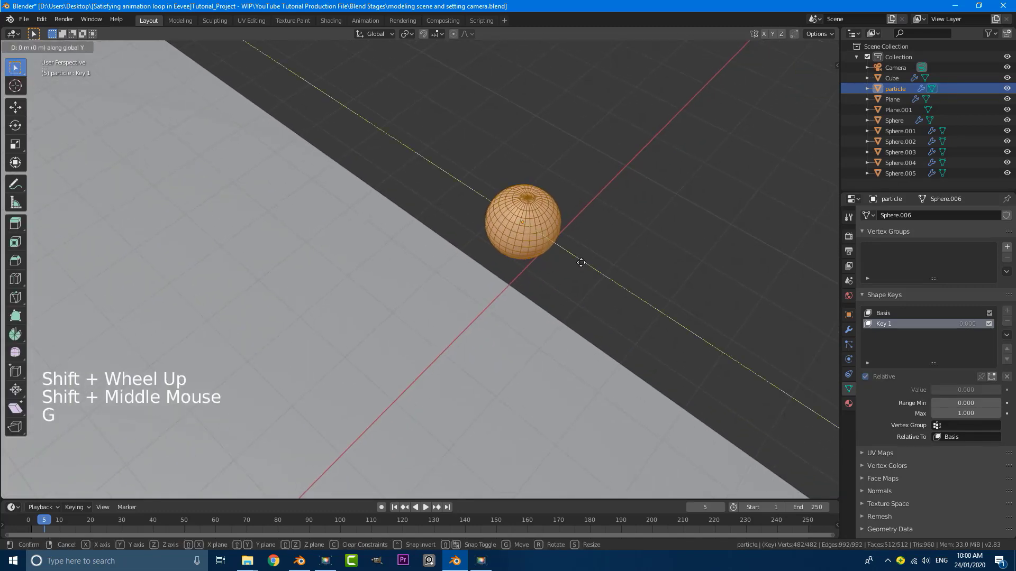
left_click(489, 202)
middle_click_drag(489, 202, 619, 229)
key("Tab")
Set Key 1's value to 0.925 and check the spread through the camera view
scroll(534, 240, "down", 4)
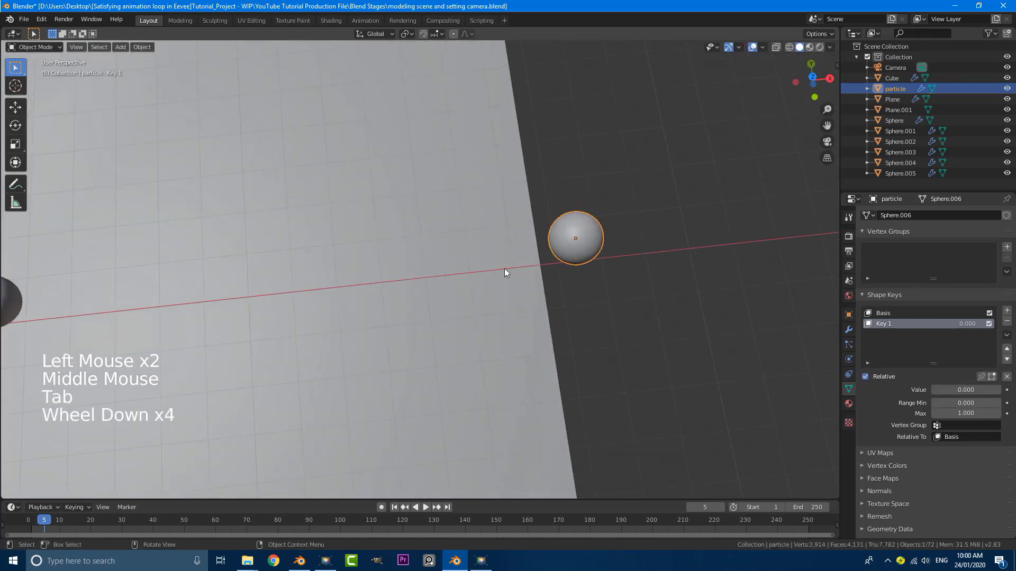
middle_click_drag(506, 271, 884, 355)
left_click_drag(957, 387, 996, 387)
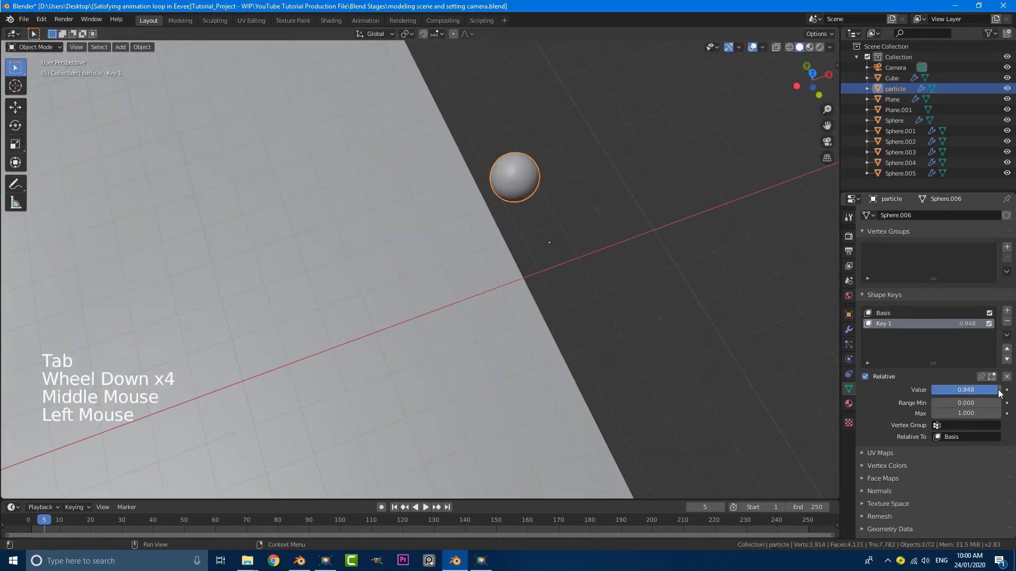
scroll(310, 296, "down", 5)
middle_click_drag(310, 297, 498, 246, "shift")
key("KP_0")
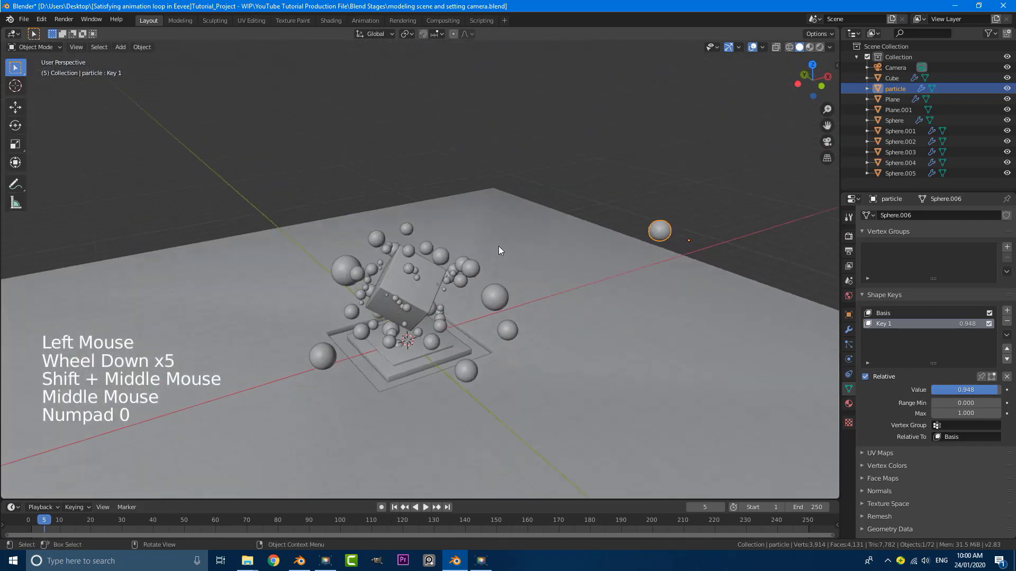
scroll(479, 243, "up", 6)
scroll(551, 275, "down", 2)
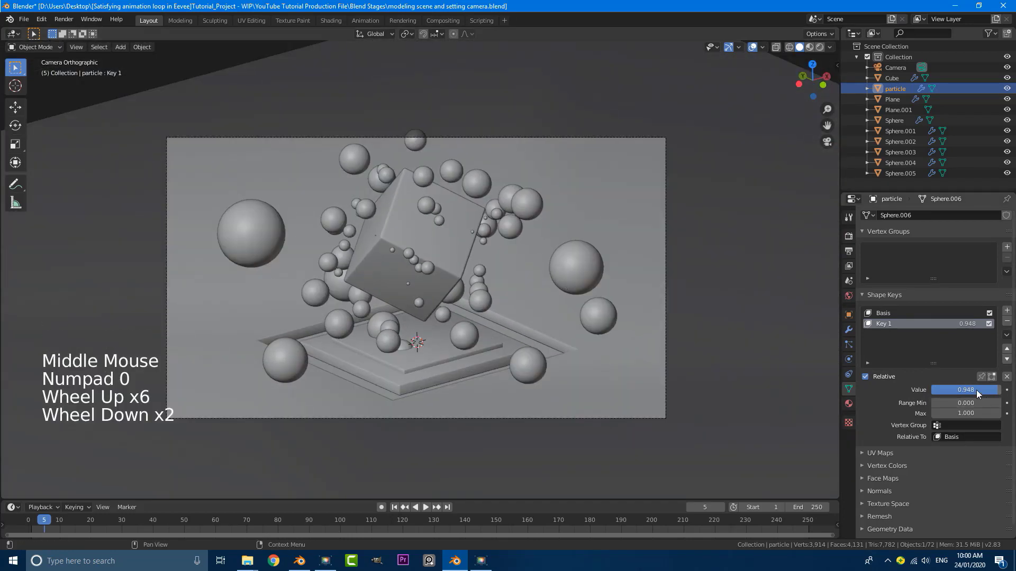
mouse_move(975, 389)
left_mouse_down()
mouse_move(916, 390)
mouse_move(972, 389)
left_mouse_up()
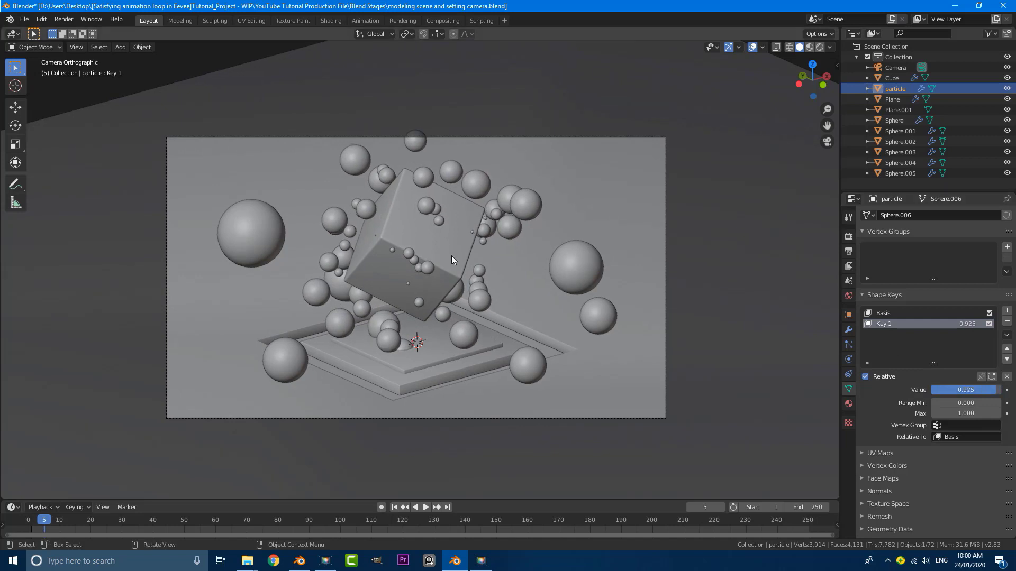
scroll(451, 259, "up", 2)
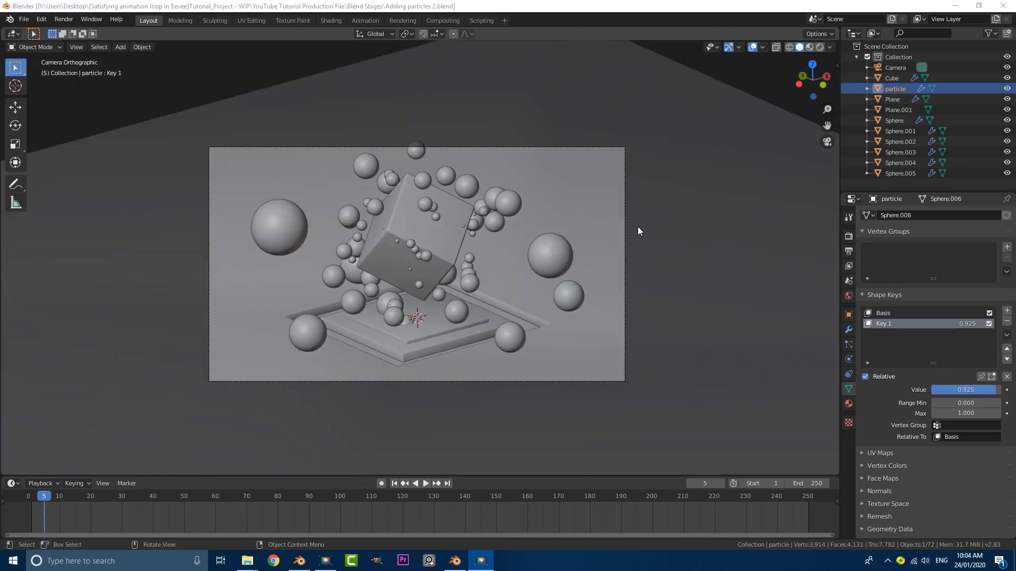
Set the Animation preferences' default F-Curve interpolation to Linear, then select the Plane slab
scroll(639, 216, "up", 1)
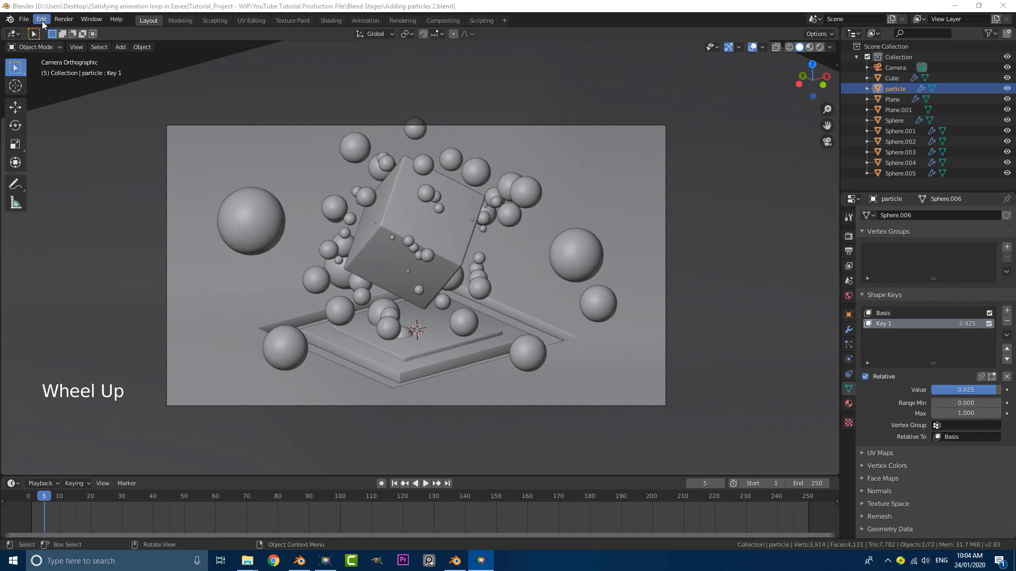
left_click(41, 20)
left_click(66, 170)
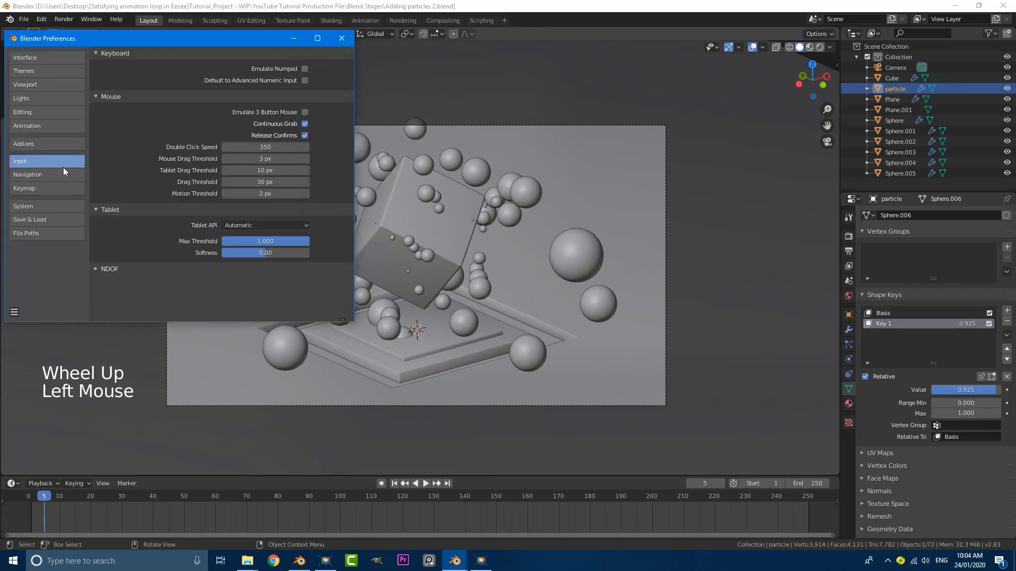
left_click(46, 126)
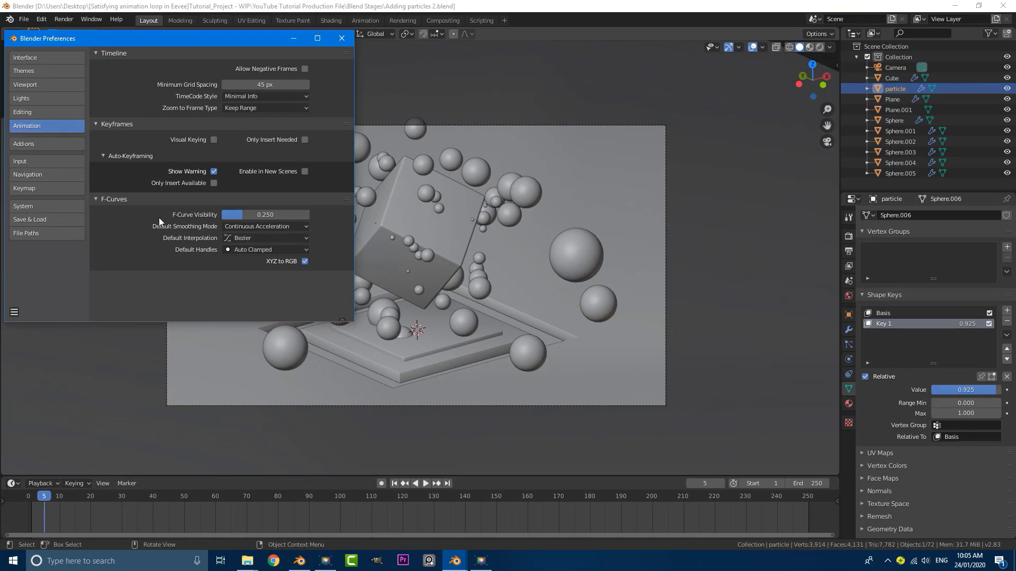
left_click(239, 239)
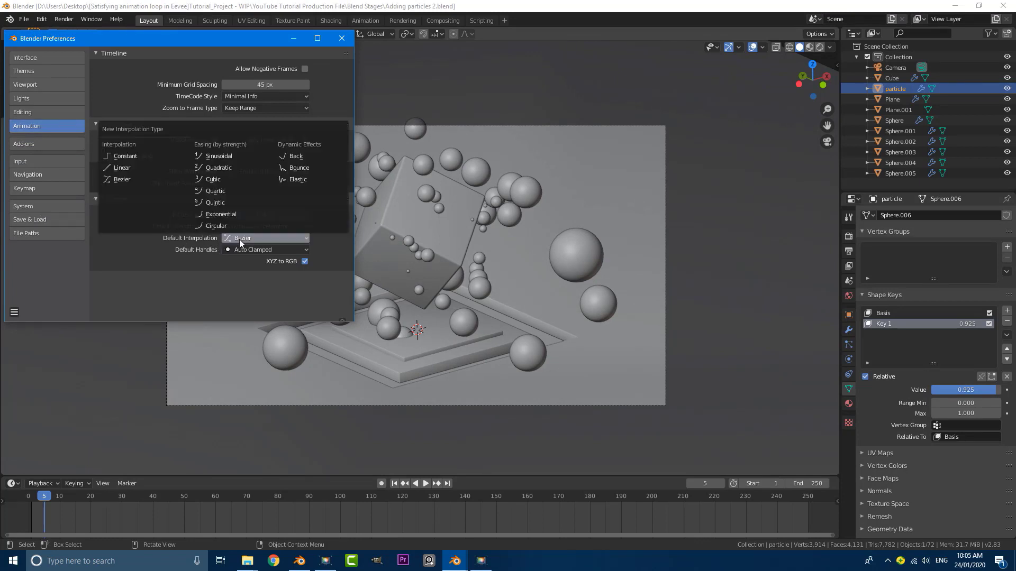
left_click(152, 169)
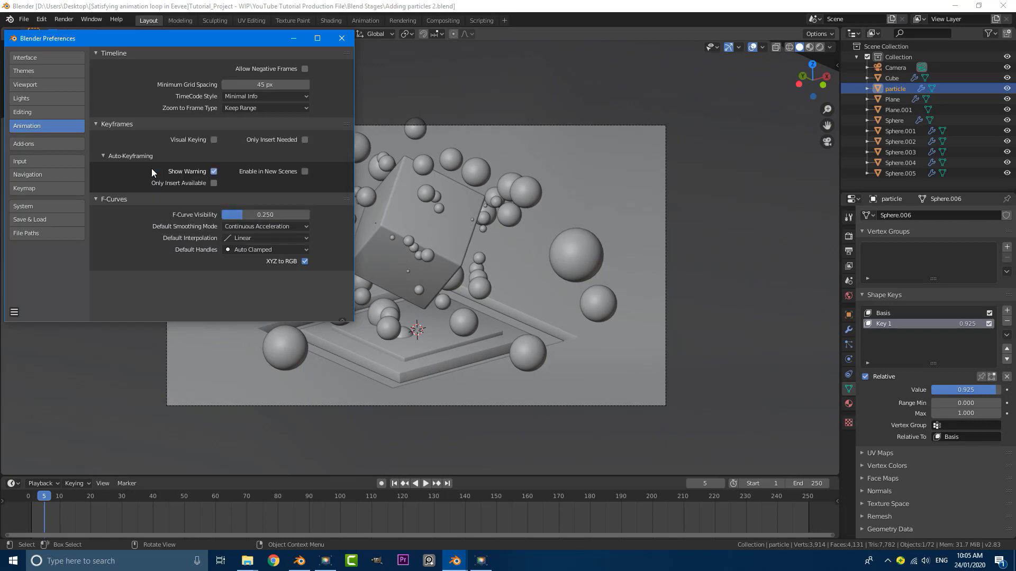
left_click(344, 41)
left_click(350, 93)
scroll(462, 302, "down", 2)
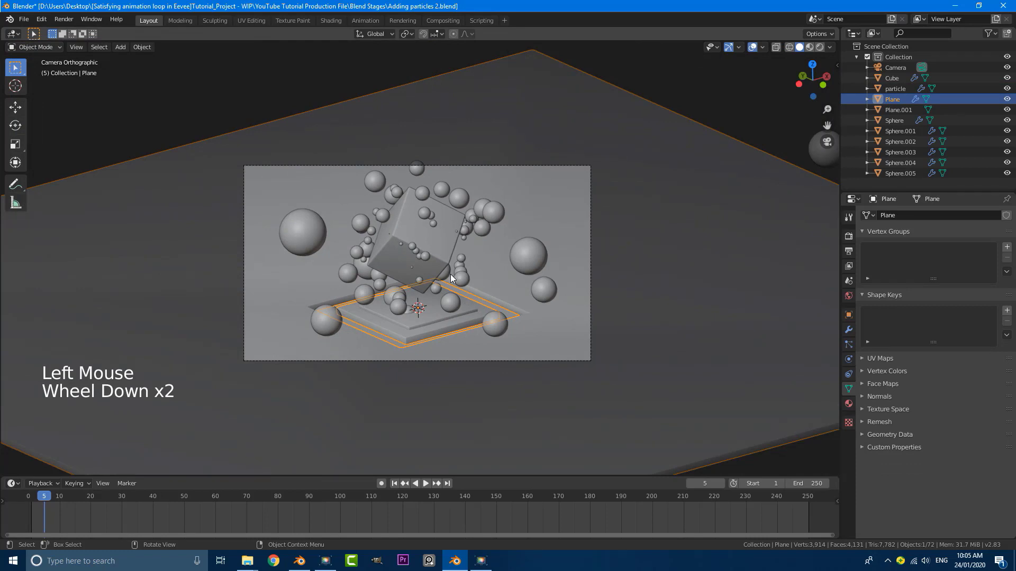
Set the animation's End frame to 120 in the timeline
scroll(401, 263, "up", 1)
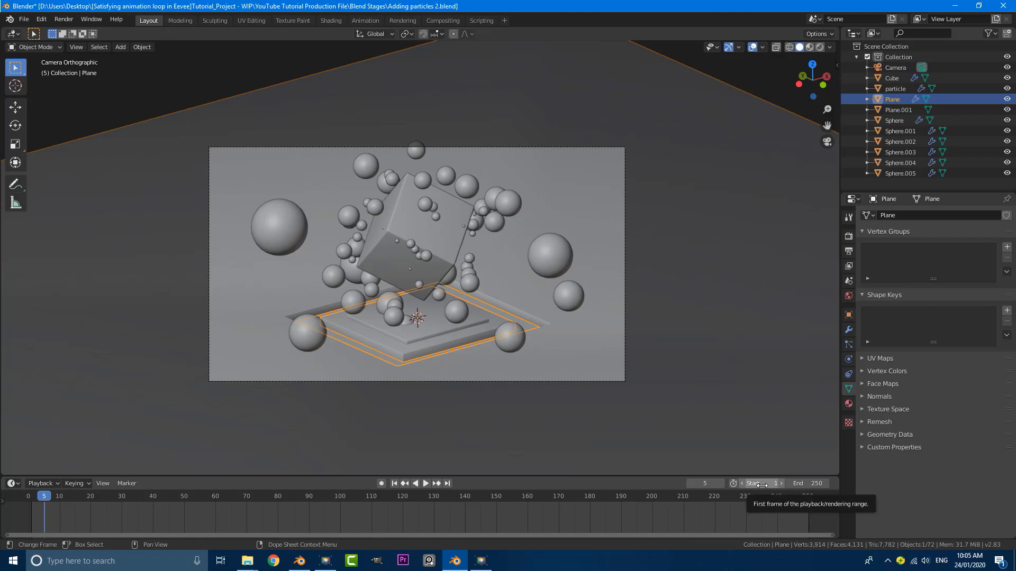
left_click(810, 483)
type("120")
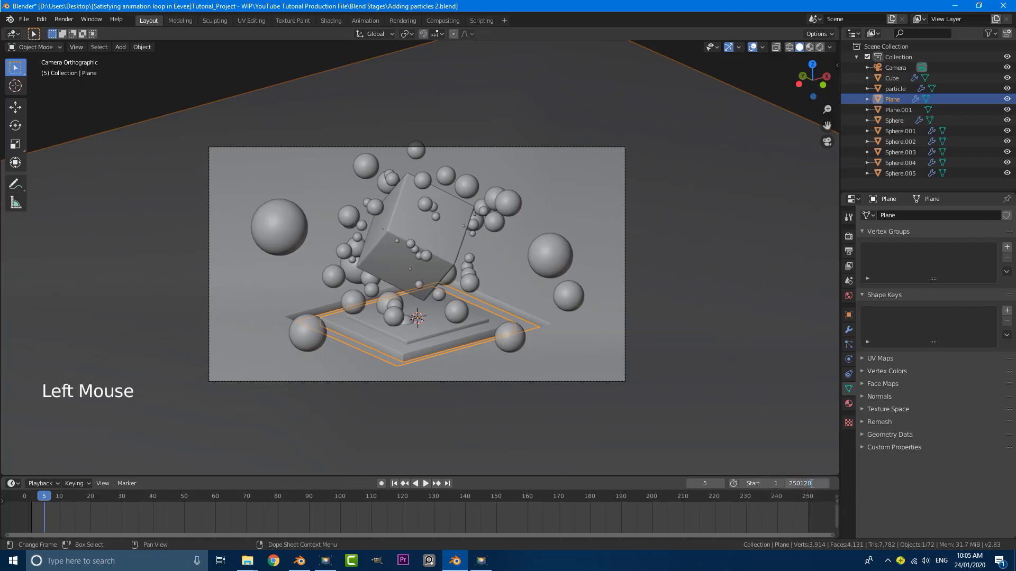
key("Return")
left_click(812, 483)
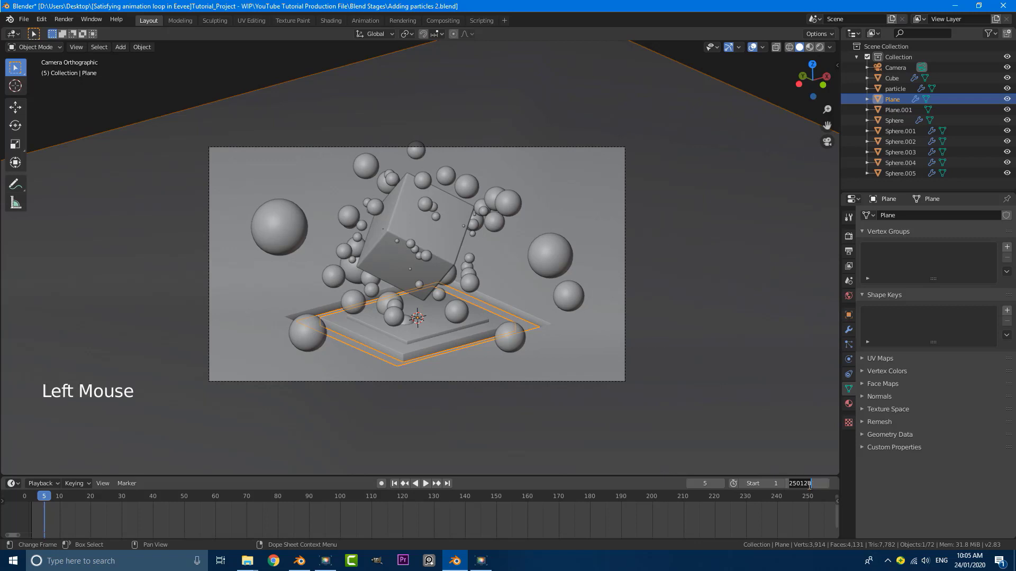
type("120")
key("Return")
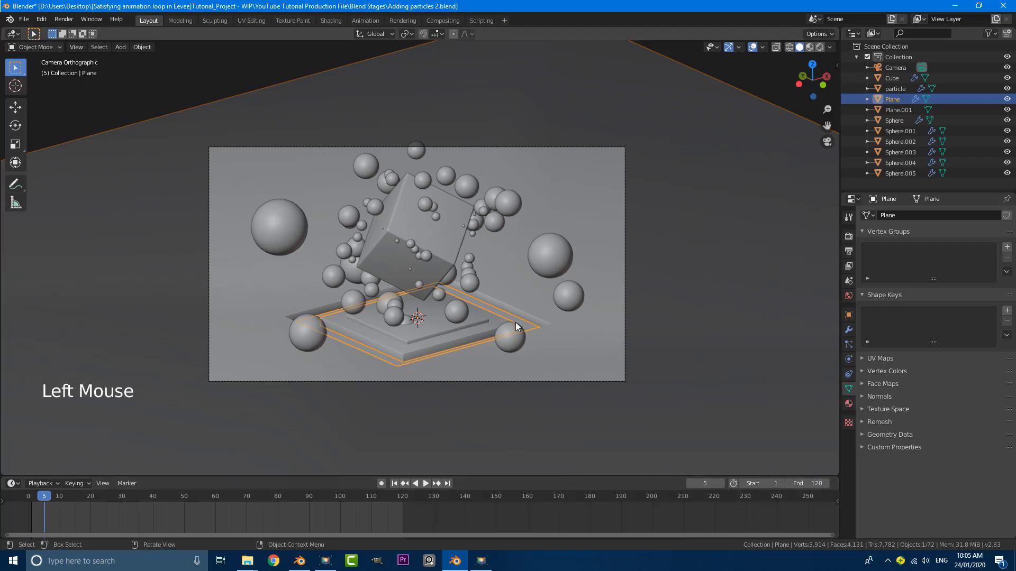
Pan the timeline and drag its top border up to make it taller
scroll(447, 258, "down", 1)
middle_click_drag(218, 518, 421, 521)
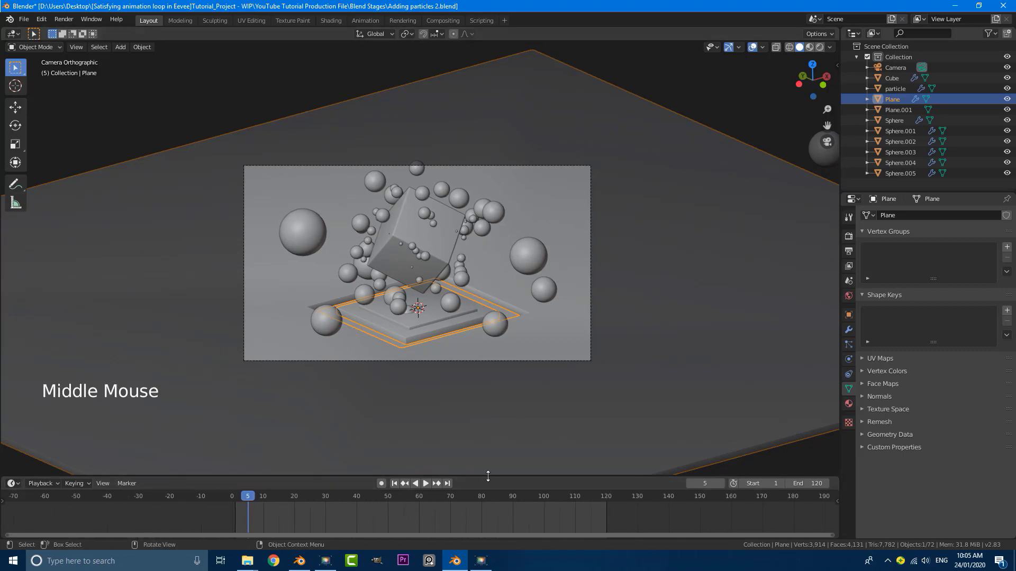
left_click_drag(492, 475, 476, 396)
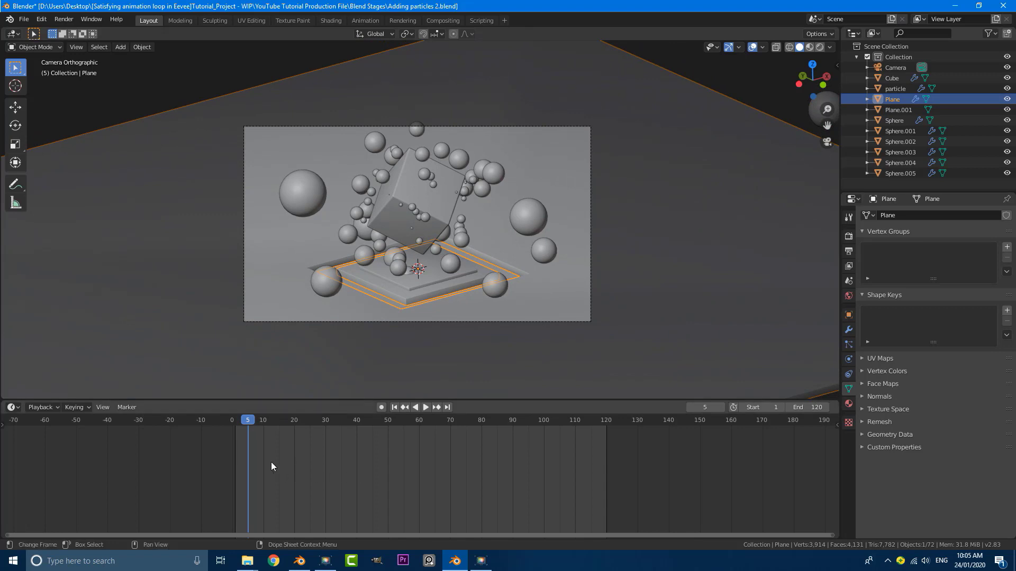
Return to frame 1, select the cube and apply its rotation
middle_click_drag(271, 465, 284, 456)
left_click_drag(267, 421, 250, 420)
left_click(439, 267)
scroll(439, 267, "up", 3)
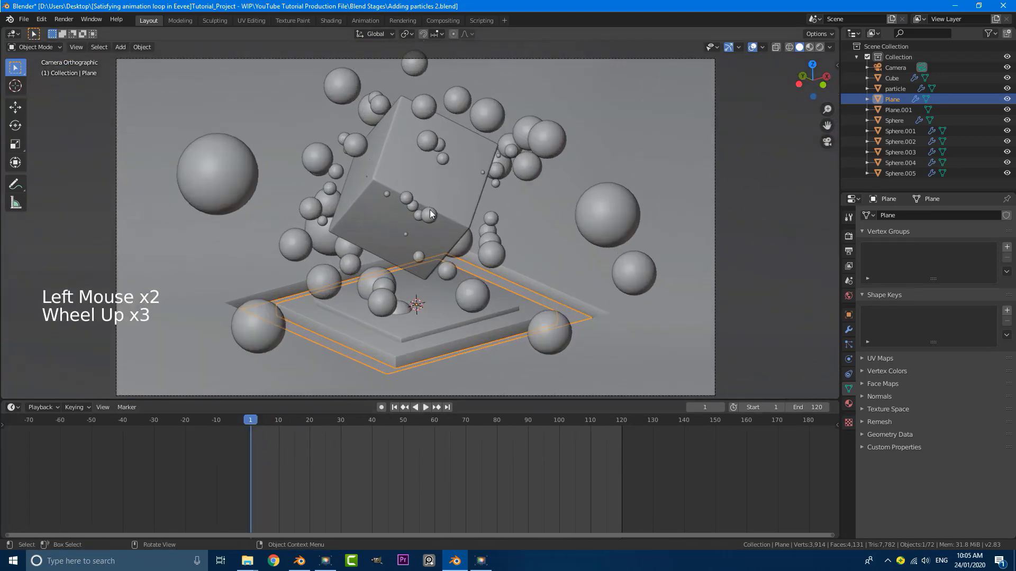
left_click(458, 182)
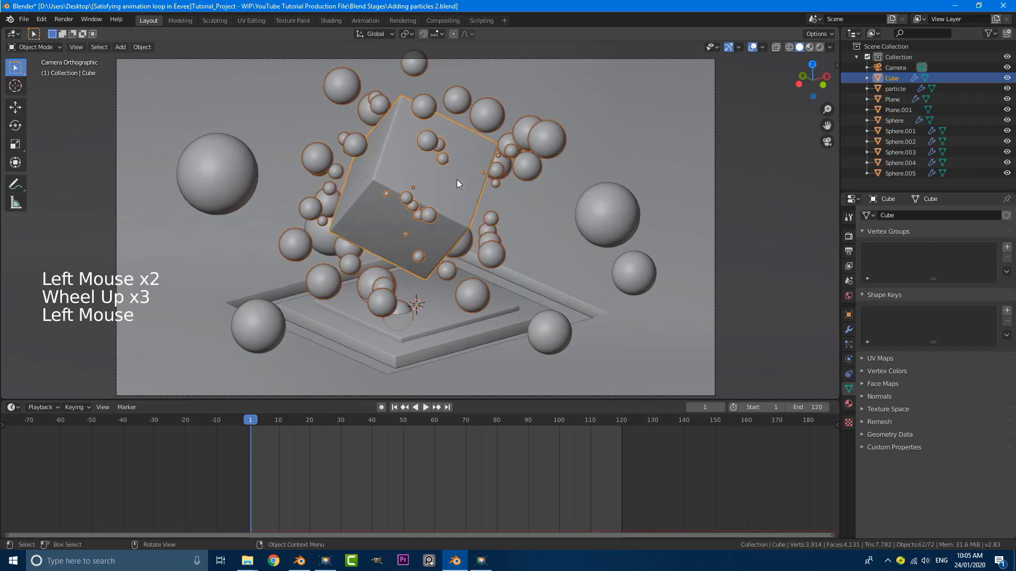
left_click(458, 183)
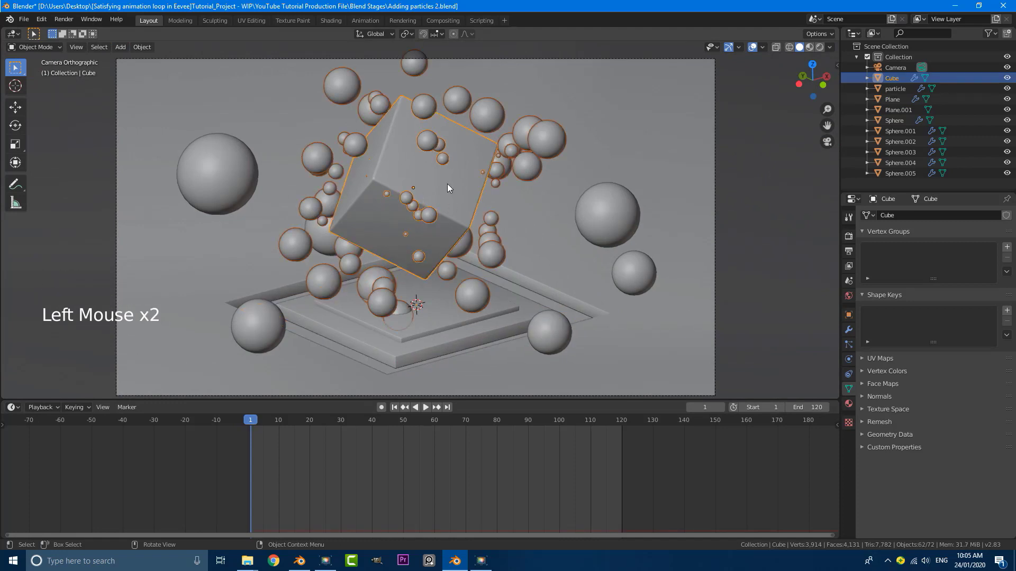
key("ctrl+a")
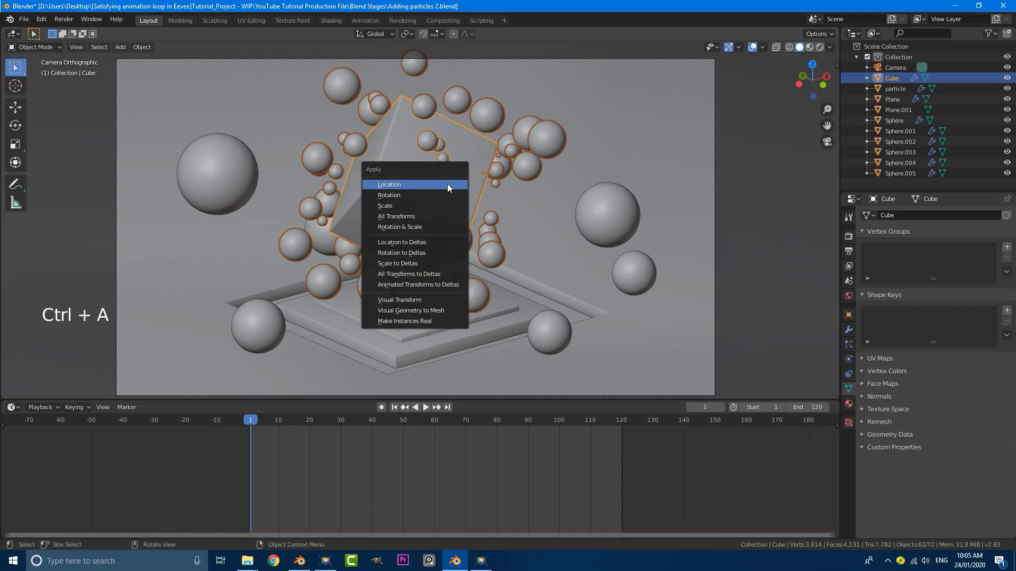
left_click(421, 195)
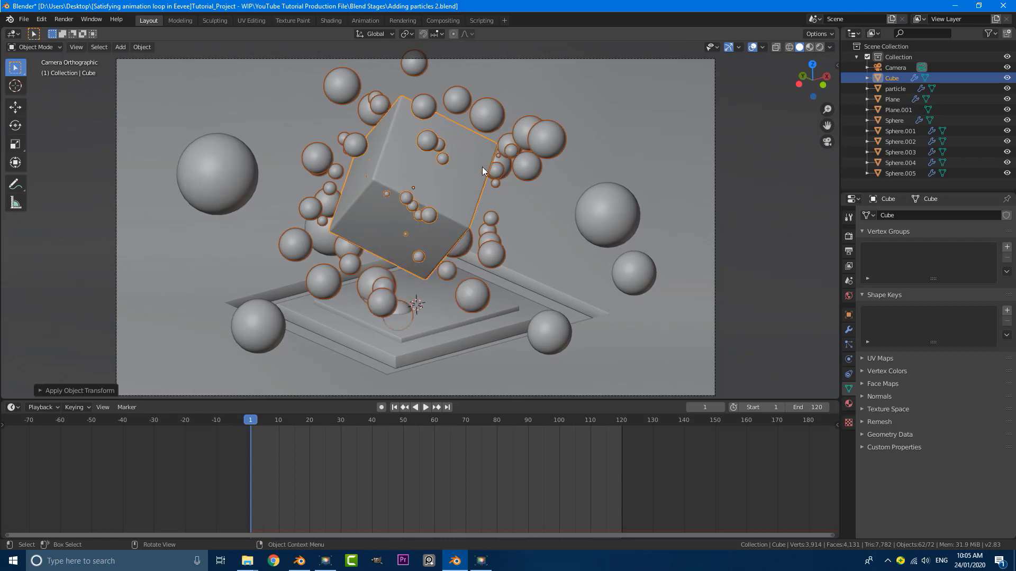
Deselect everything with Alt+A and reselect only the cube
key("alt+a")
left_click(466, 186)
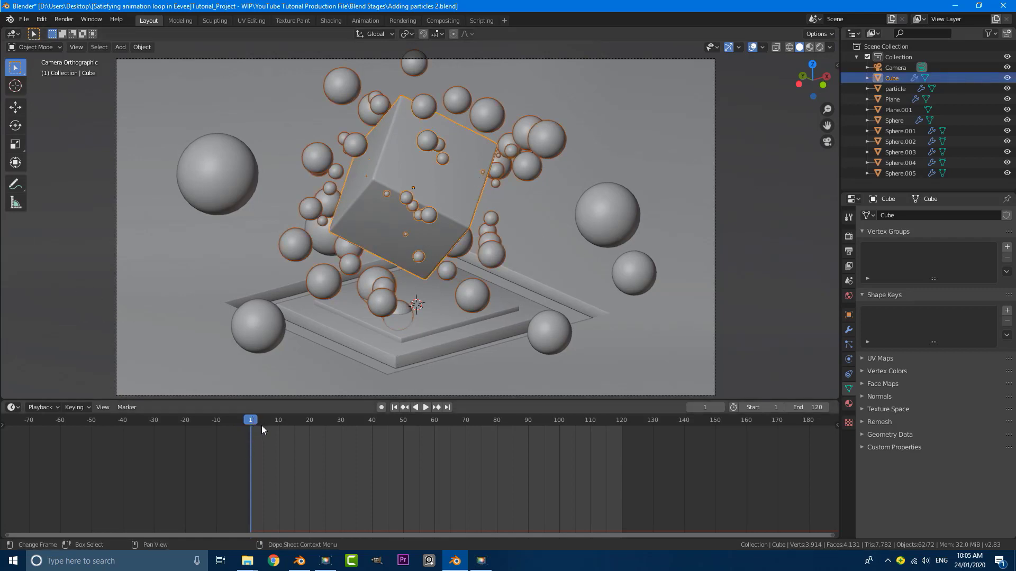
scroll(779, 219, "down", 2)
scroll(779, 219, "up", 2)
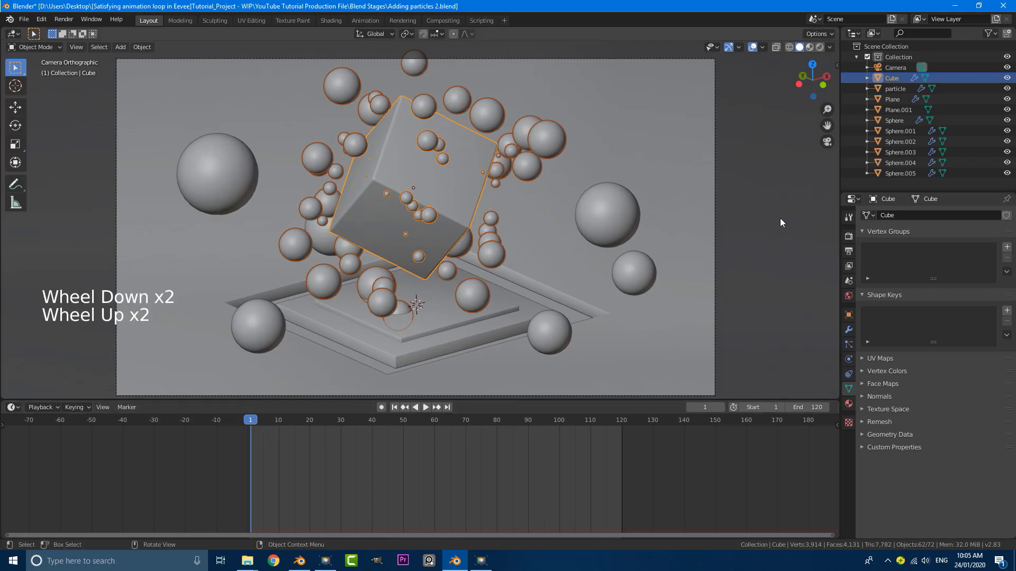
Show the side panel's Item tab and keyframe the cube's rotation at frame 1
key("n")
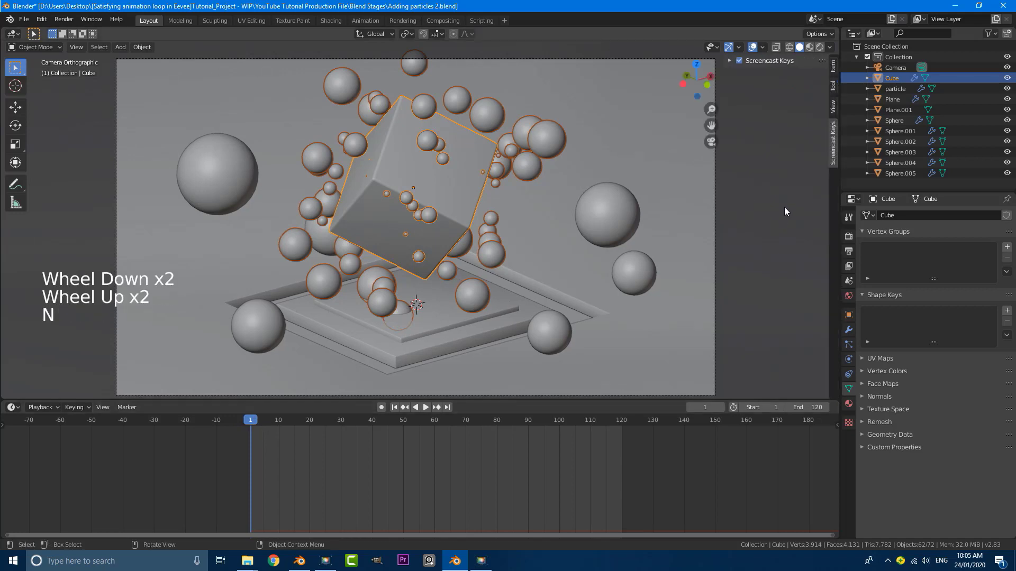
left_click(833, 65)
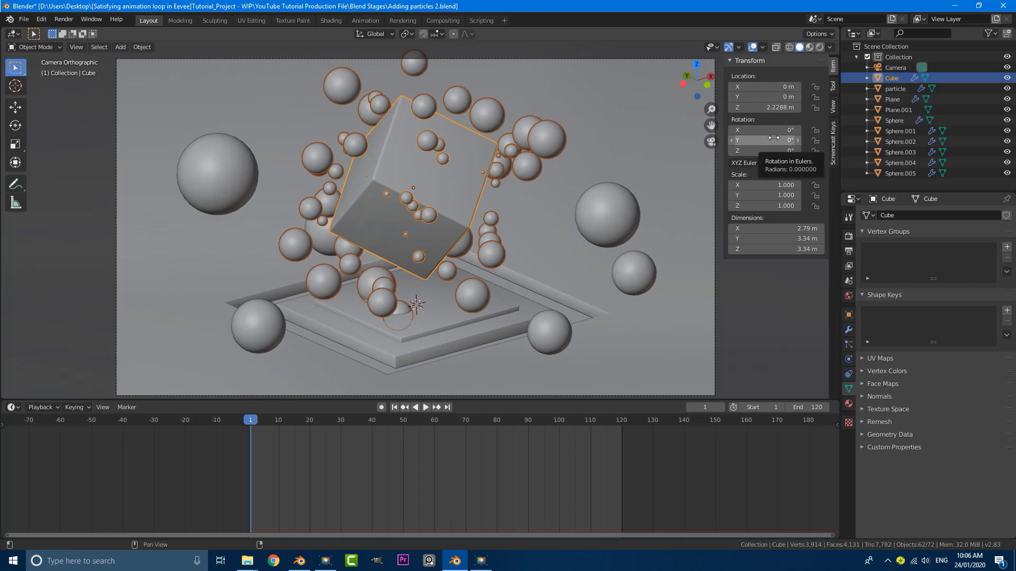
key("i")
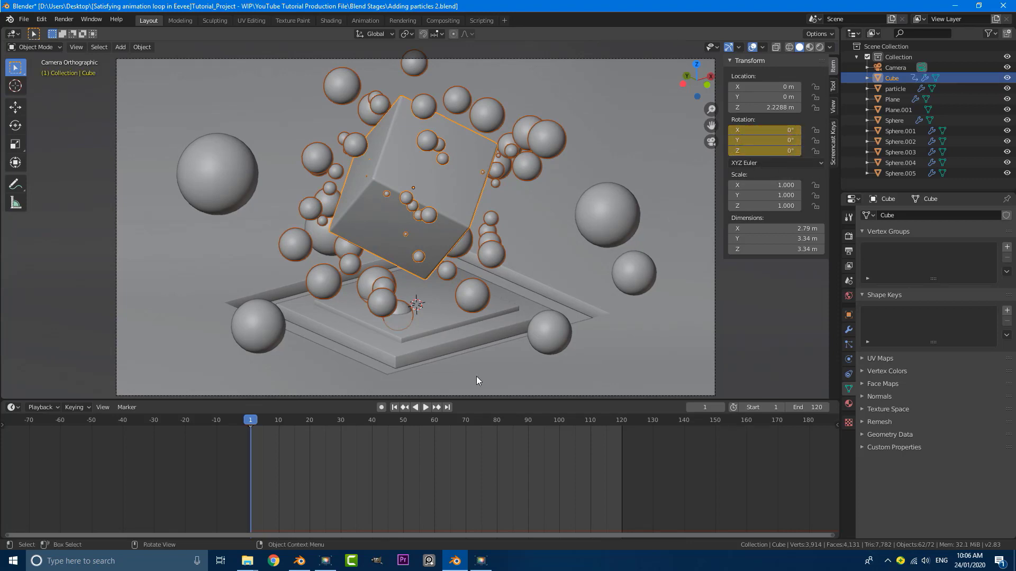
At frame 121, set the cube's Z rotation to 360° and keyframe it, then scrub back
left_click_drag(252, 421, 621, 465)
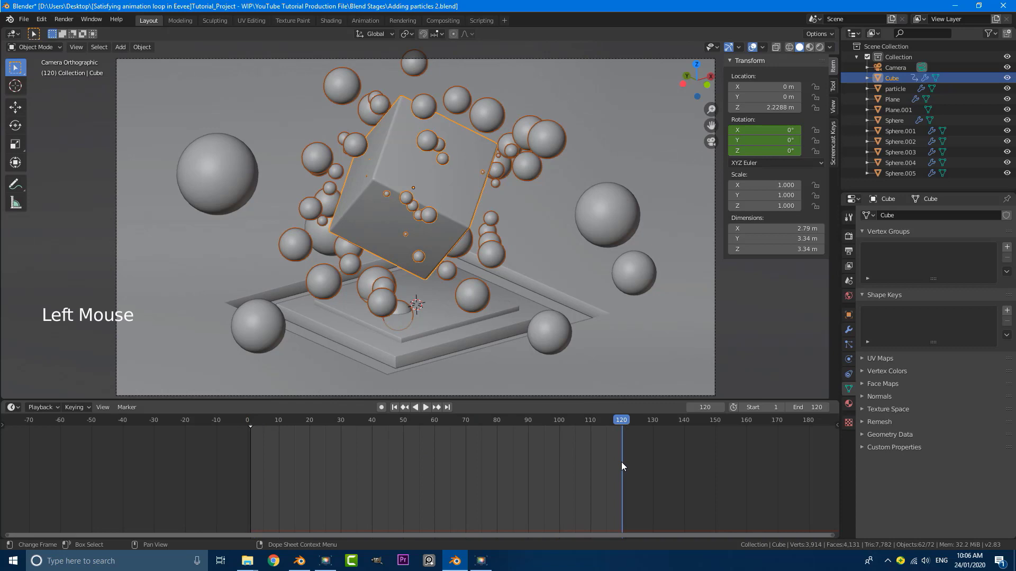
key("Right")
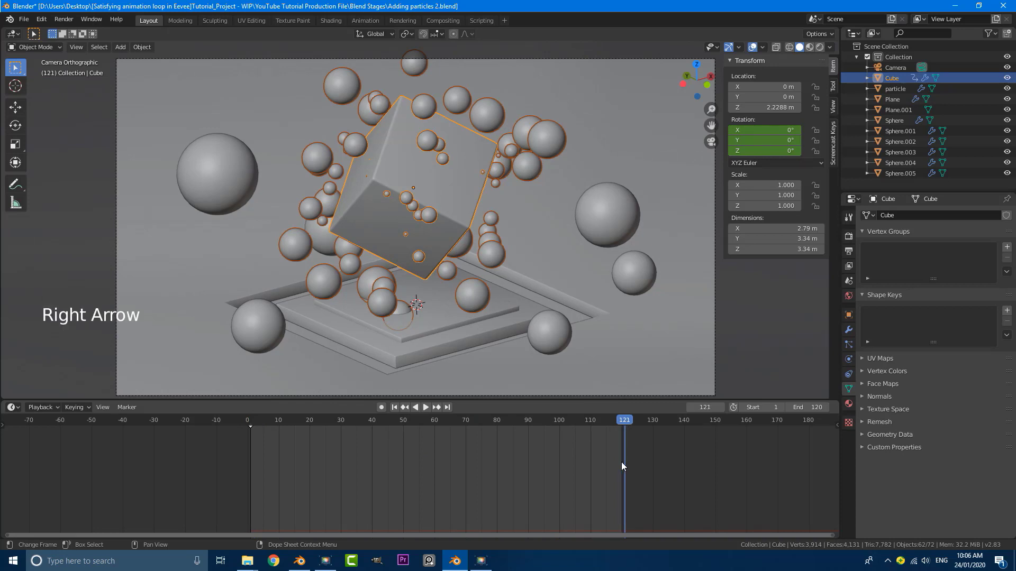
left_click(760, 151)
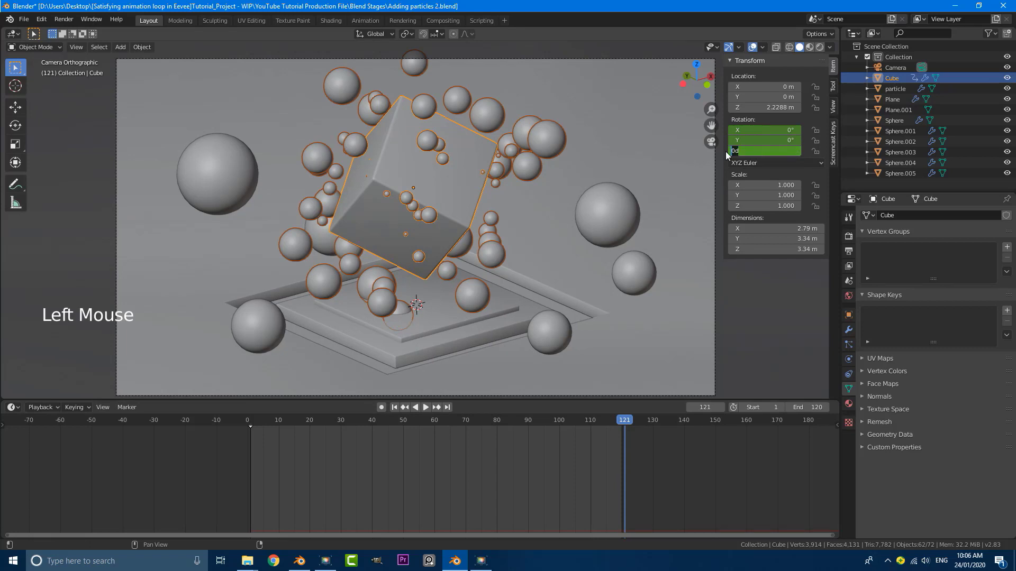
type("360")
key("Return")
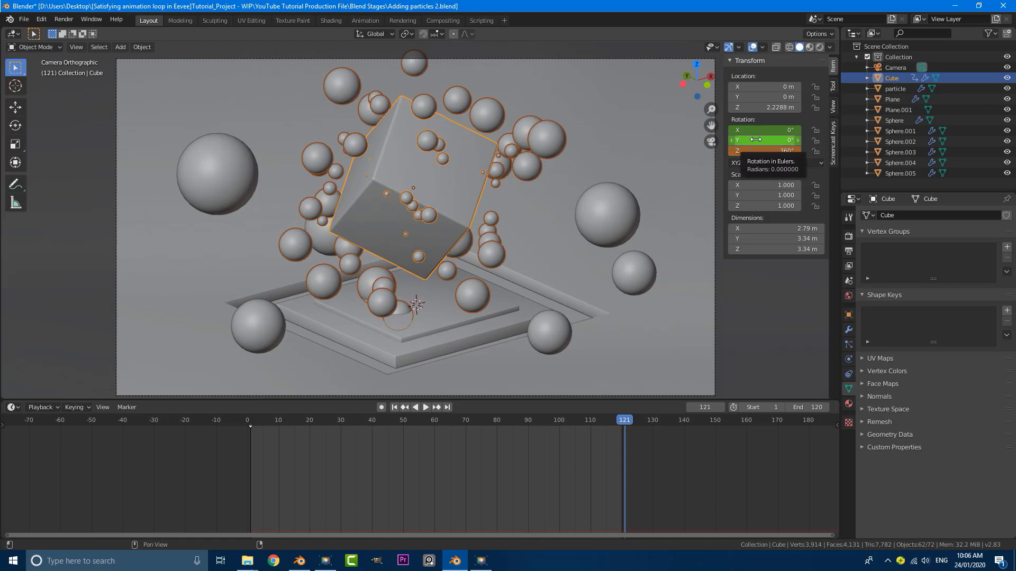
key("i")
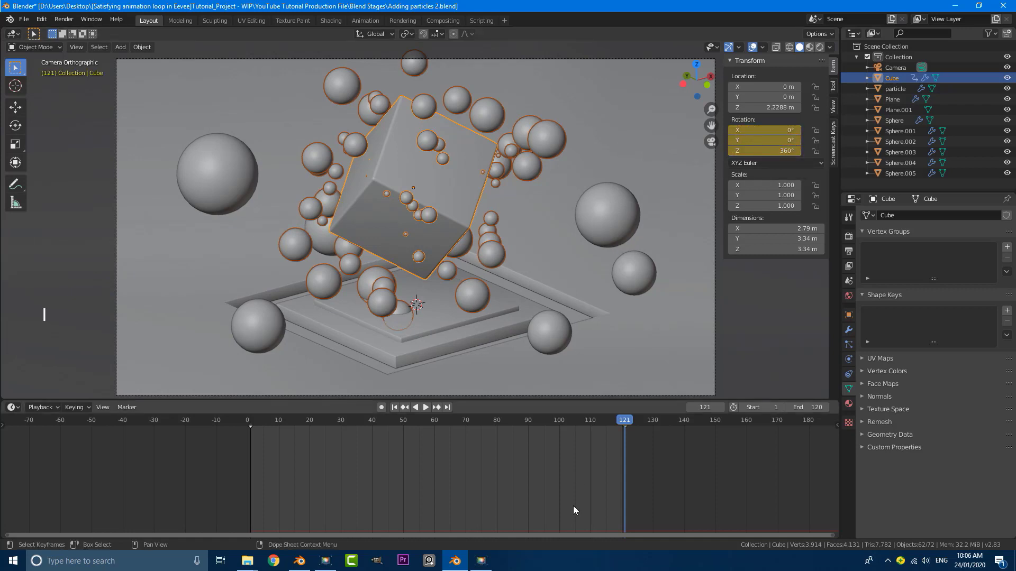
left_click_drag(620, 421, 241, 437)
Play the animation from frame 1, stop it at frame 83, then orbit out of camera view
left_click(246, 439)
left_click(253, 443)
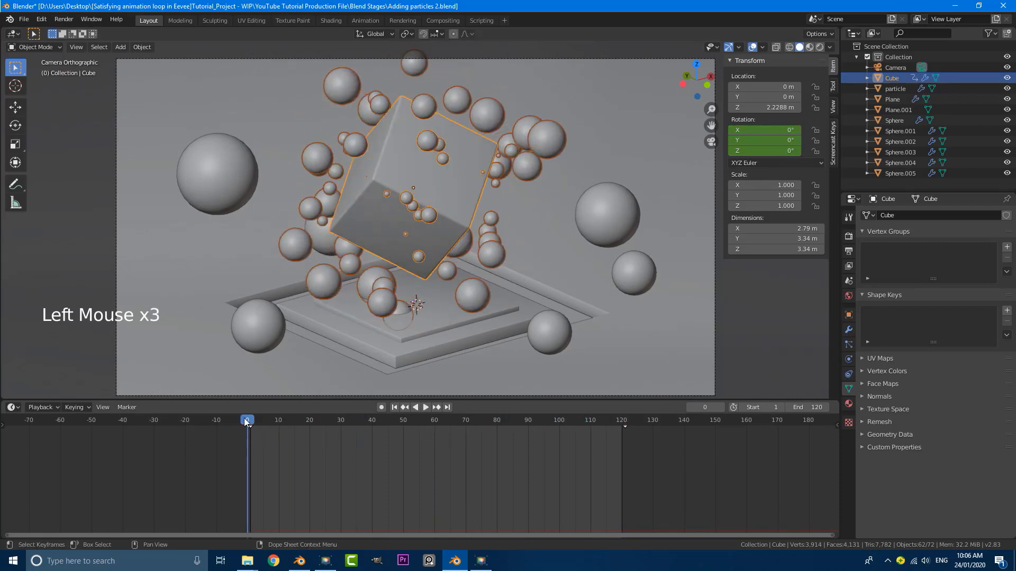
left_click(252, 420)
left_click(252, 420)
key("space")
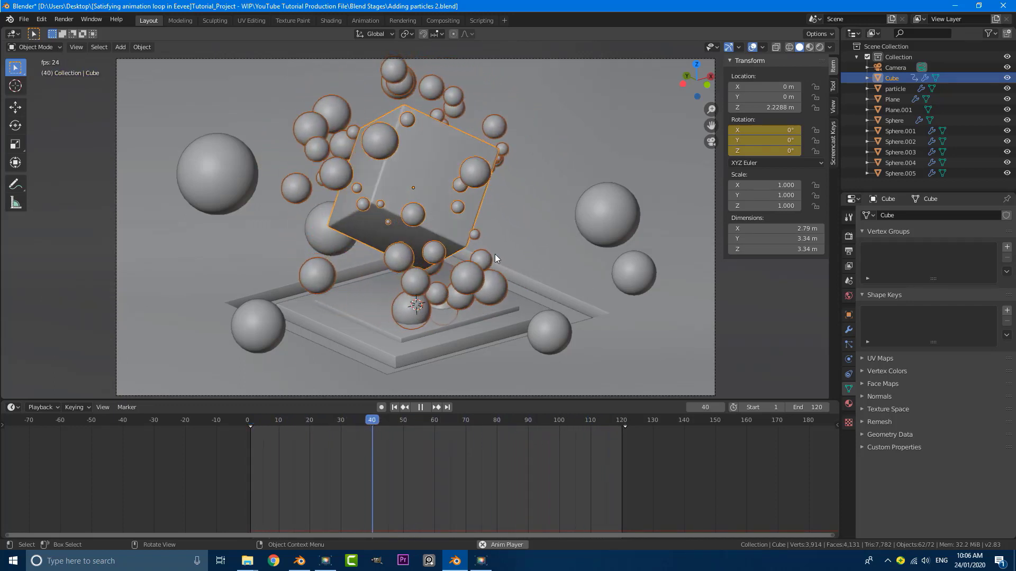
key("space")
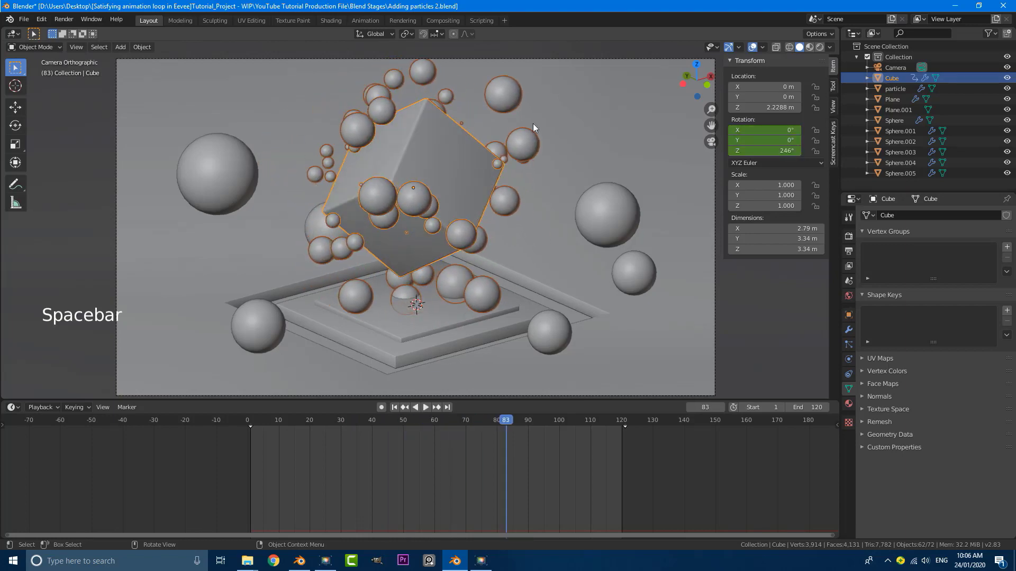
scroll(418, 178, "down", 2)
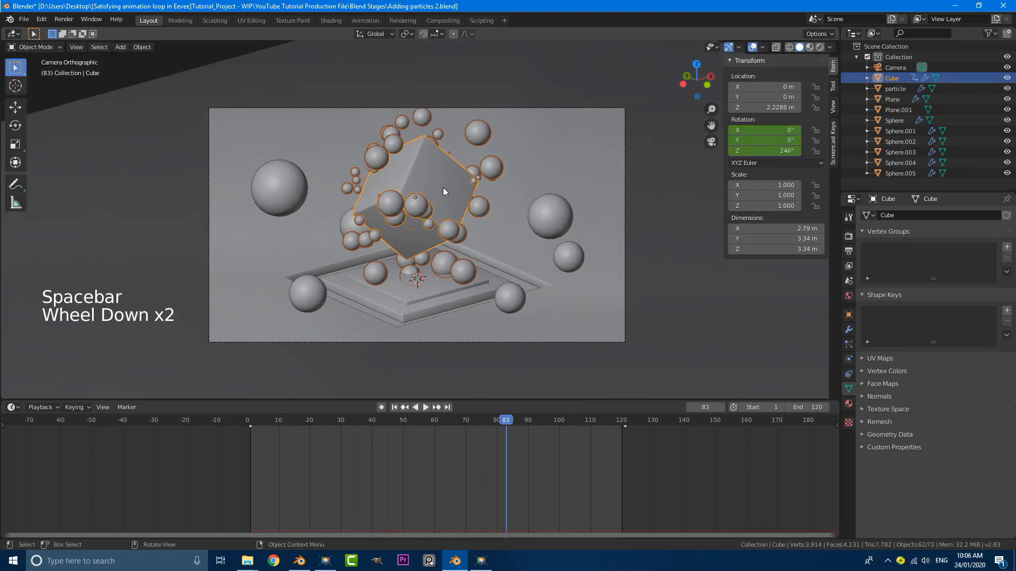
scroll(443, 187, "up", 1)
scroll(432, 164, "down", 2)
scroll(431, 164, "down", 2)
middle_click_drag(439, 180, 479, 117)
Select the particle sphere and keyframe its Key 1 value at 0 on frame 1
scroll(417, 291, "up", 2)
scroll(470, 156, "up", 1)
triple_click(469, 154)
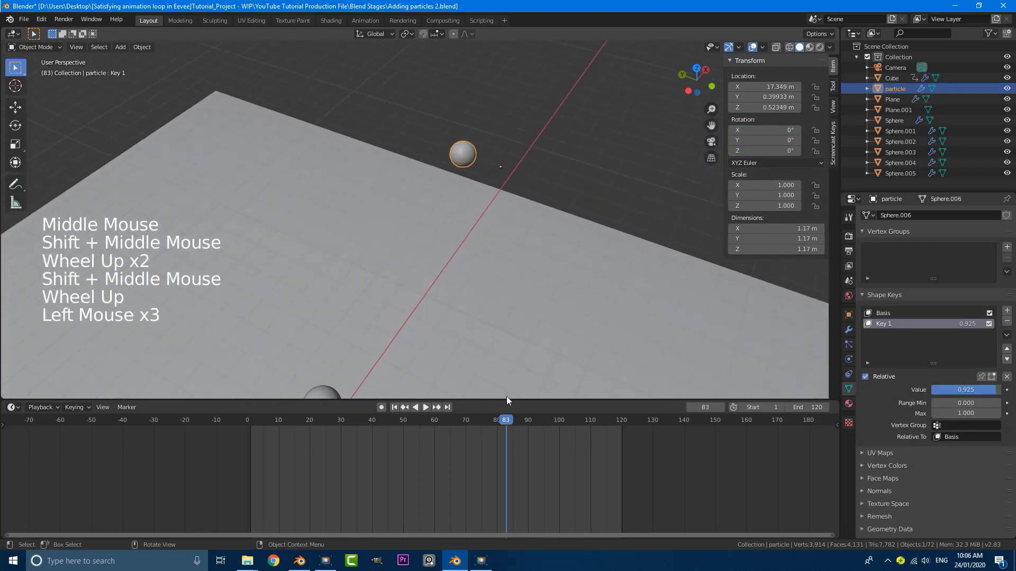
key("shift+Left")
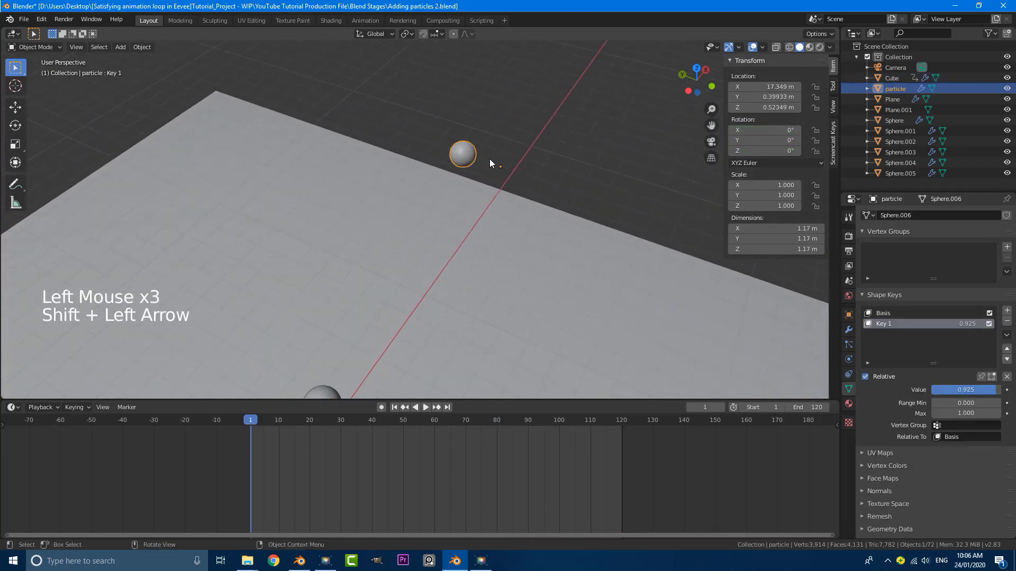
triple_click(849, 390)
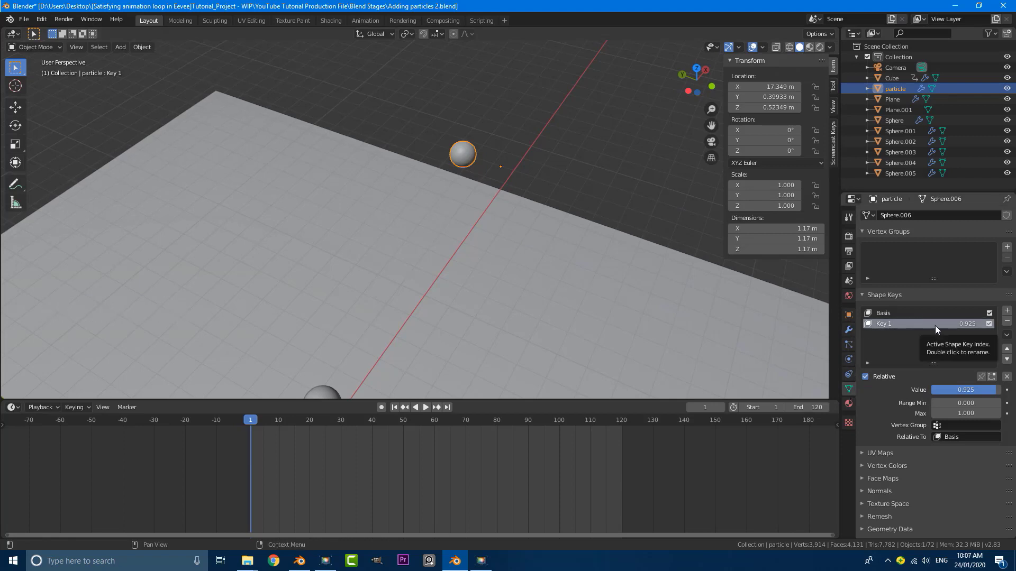
left_click_drag(975, 389, 929, 389)
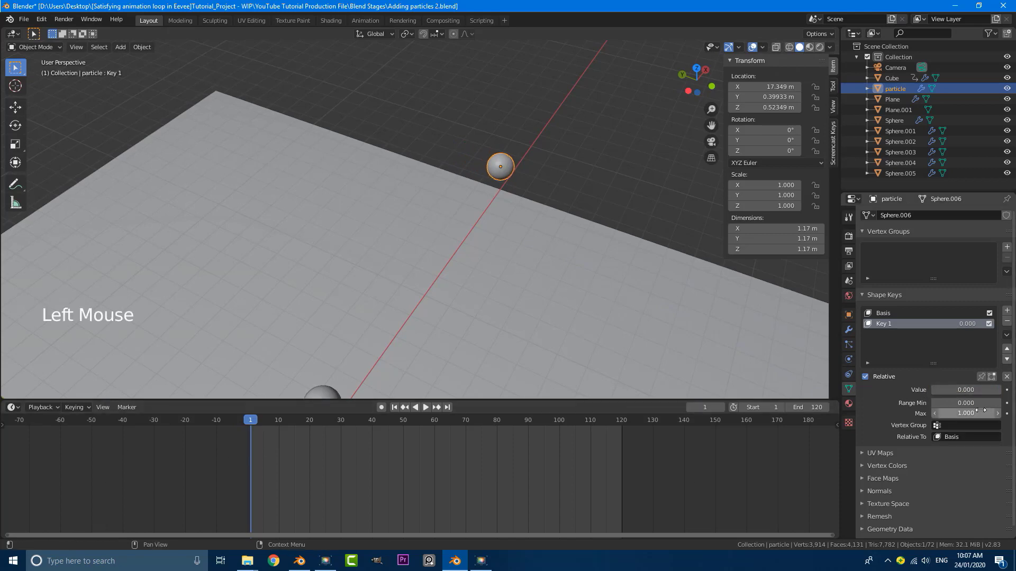
key("i")
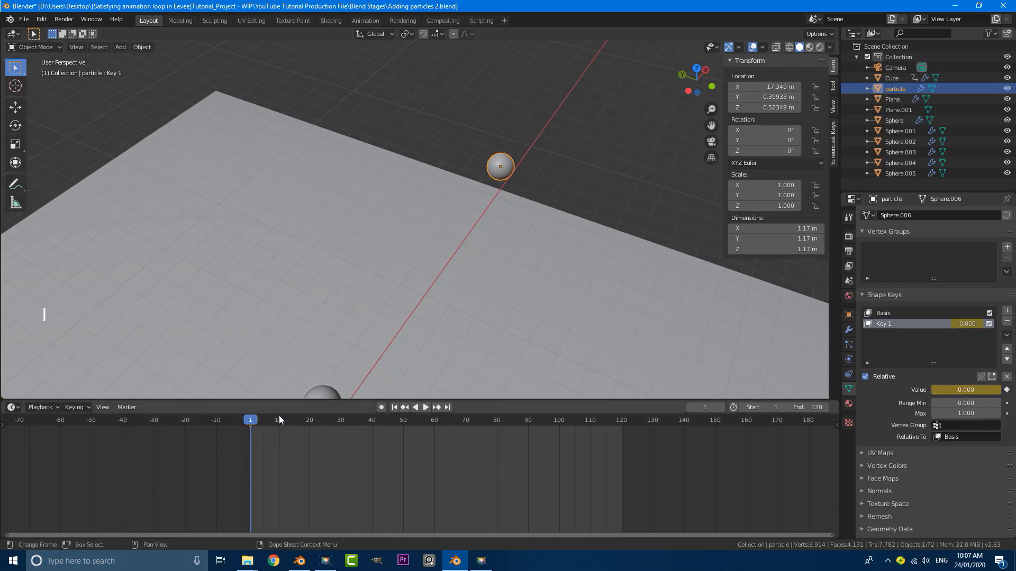
Keyframe Key 1 at 0 again on frame 121
left_click_drag(250, 420, 621, 441)
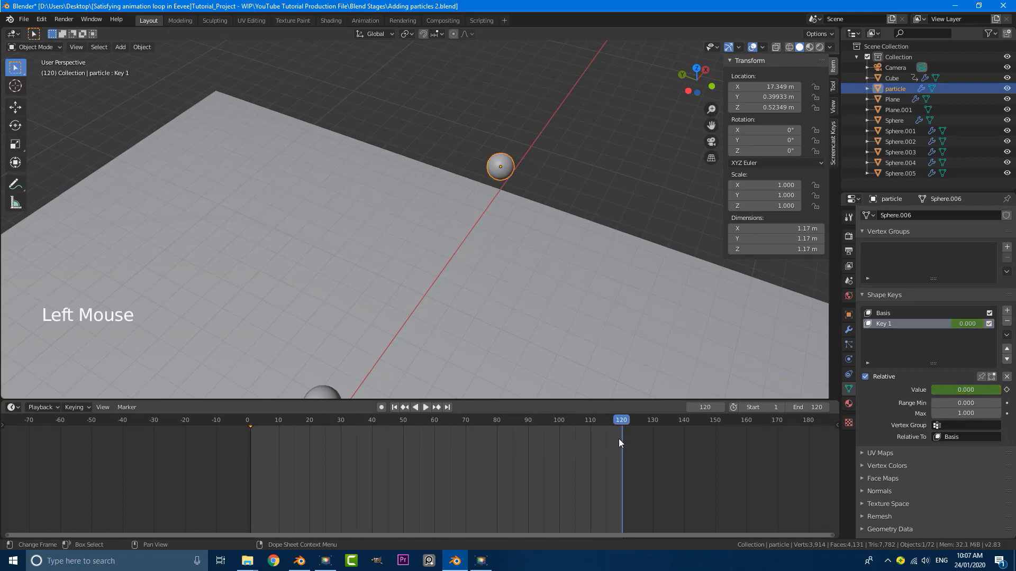
key("Right")
key("i")
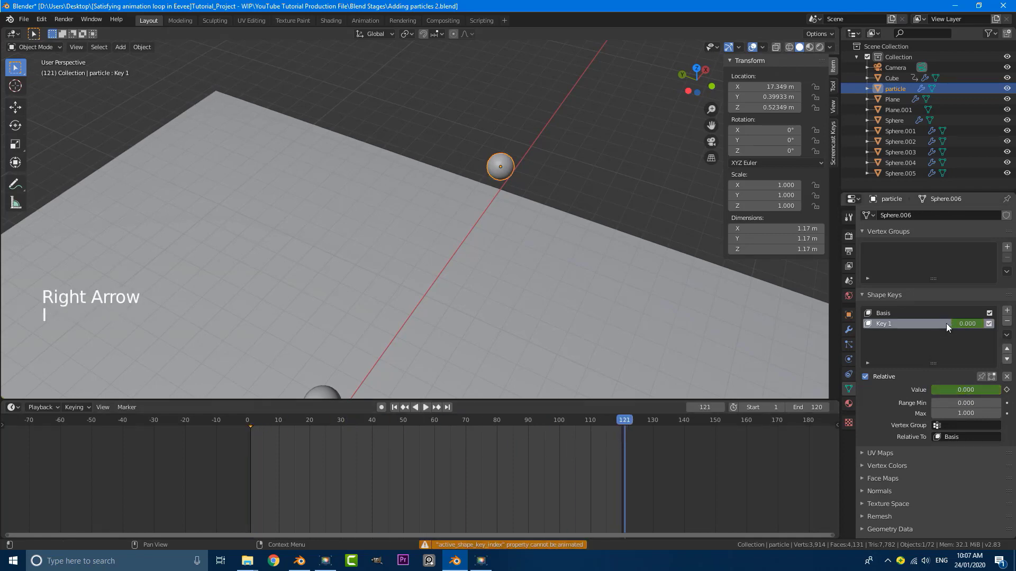
key("i")
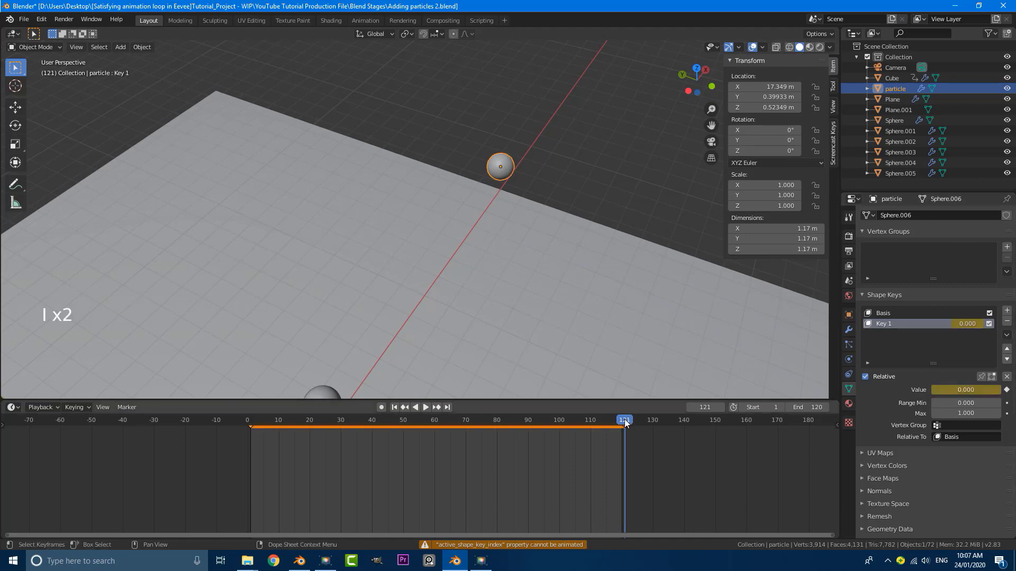
On frame 60, raise Key 1 to 1.000 and keyframe it, then preview through the camera
left_click_drag(624, 419, 434, 432)
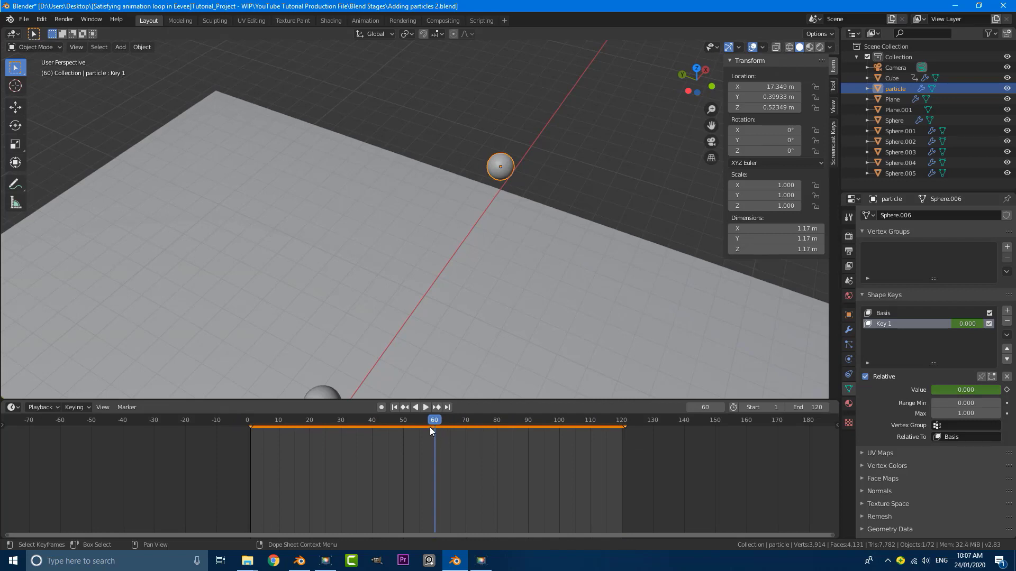
left_click(919, 326)
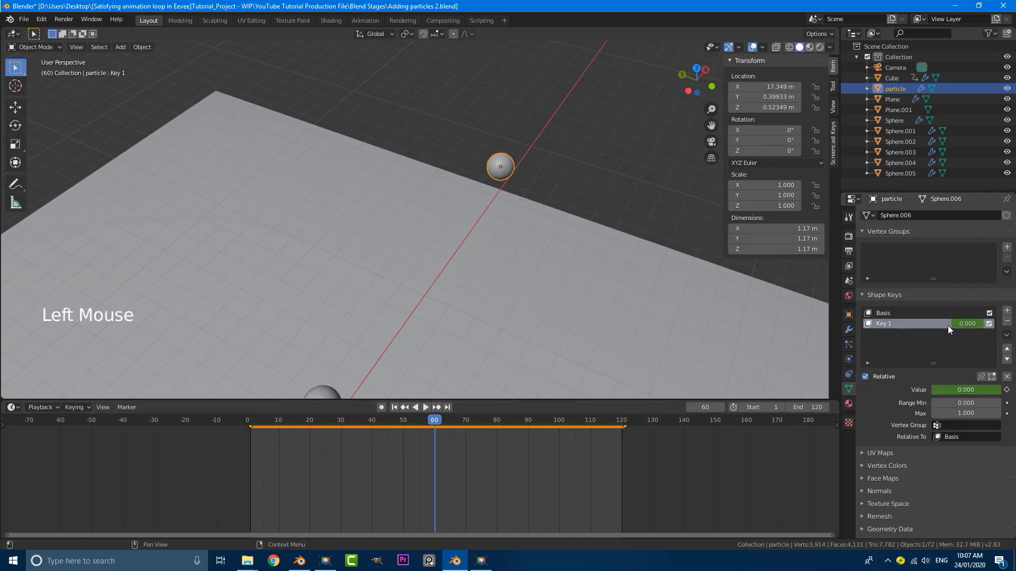
left_click(936, 325)
left_click(957, 326)
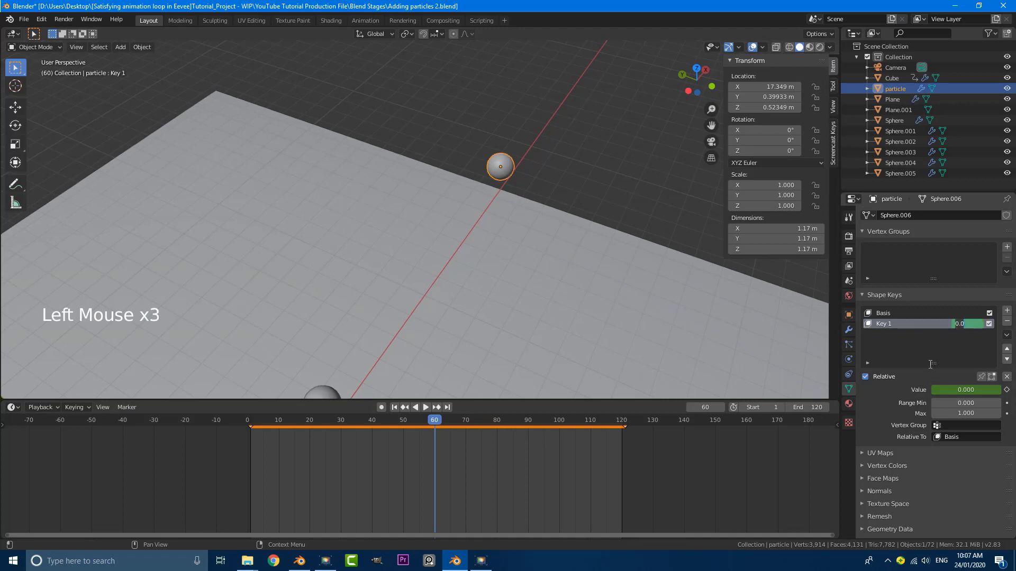
left_click_drag(938, 388, 975, 389)
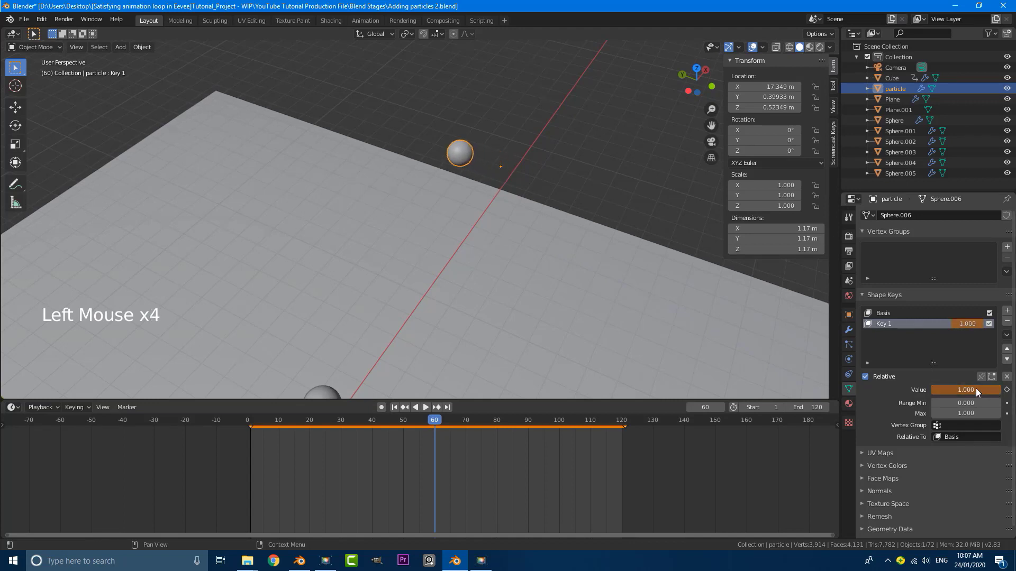
key("i")
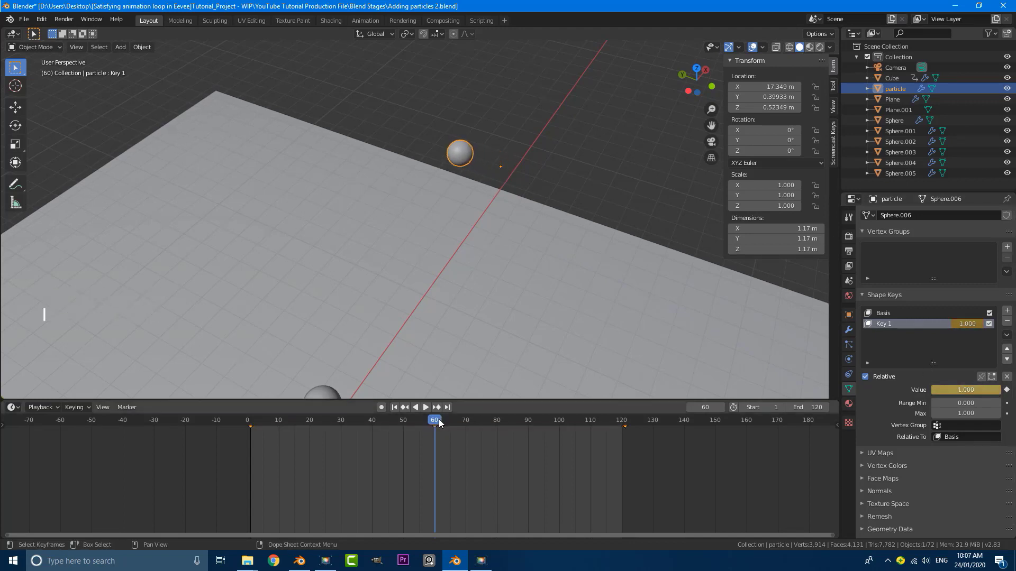
left_click_drag(439, 419, 618, 442)
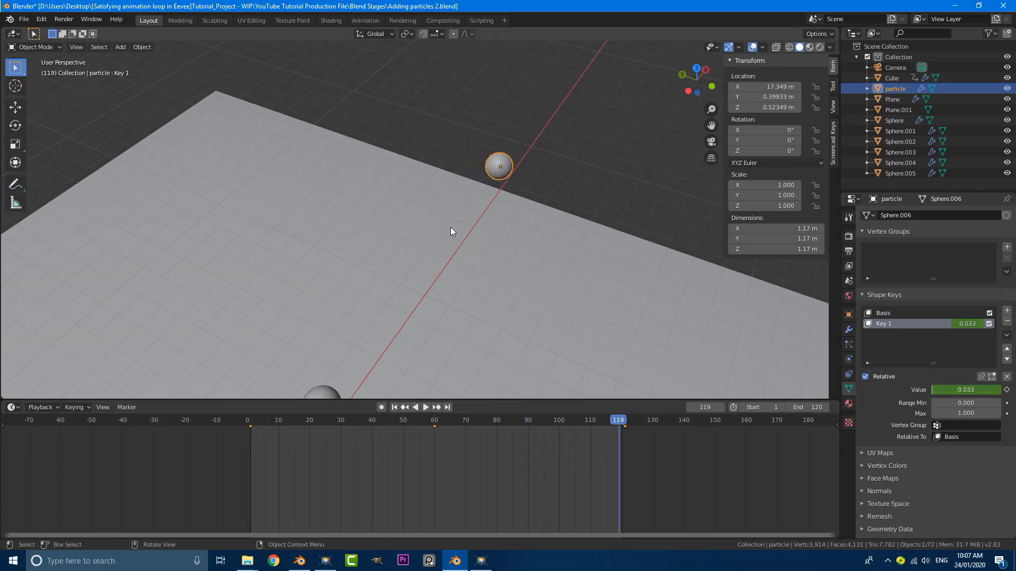
key("KP_0")
Play the loop to check the pulsing particles, then cycle the selection to the tilted cube
scroll(470, 217, "up", 5)
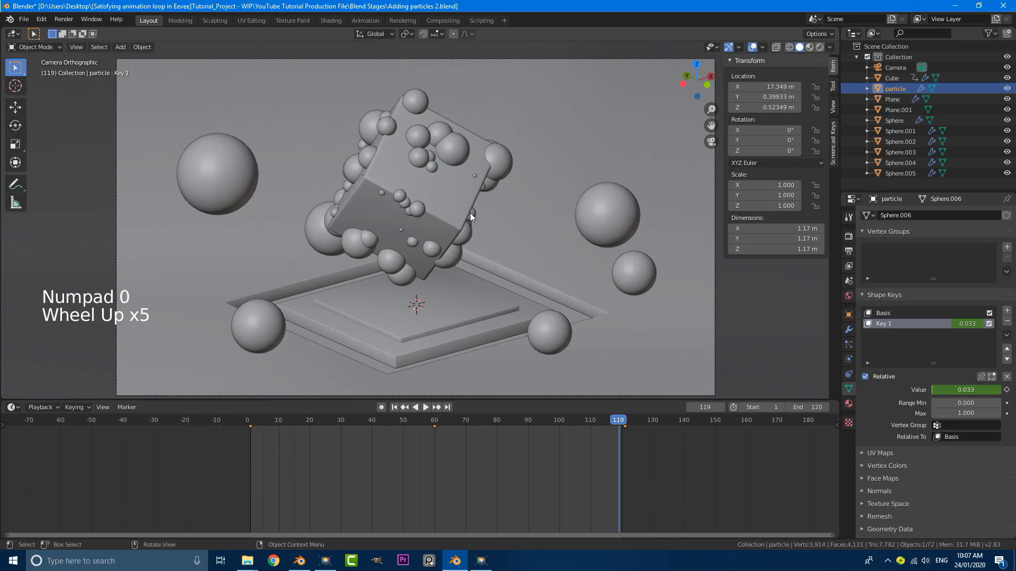
key("space")
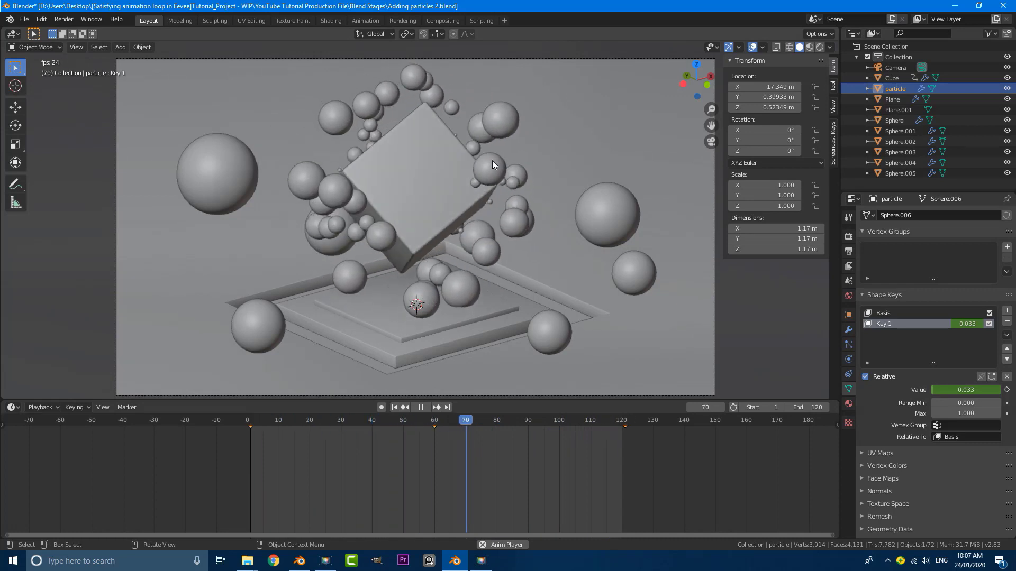
scroll(485, 157, "up", 1)
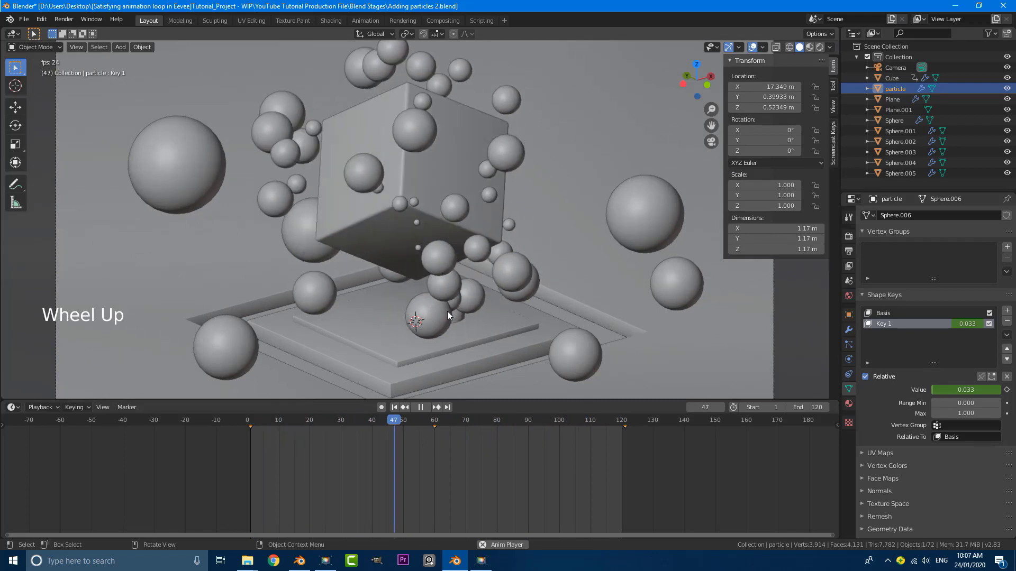
left_click(449, 310)
left_click(449, 310)
left_click(448, 310)
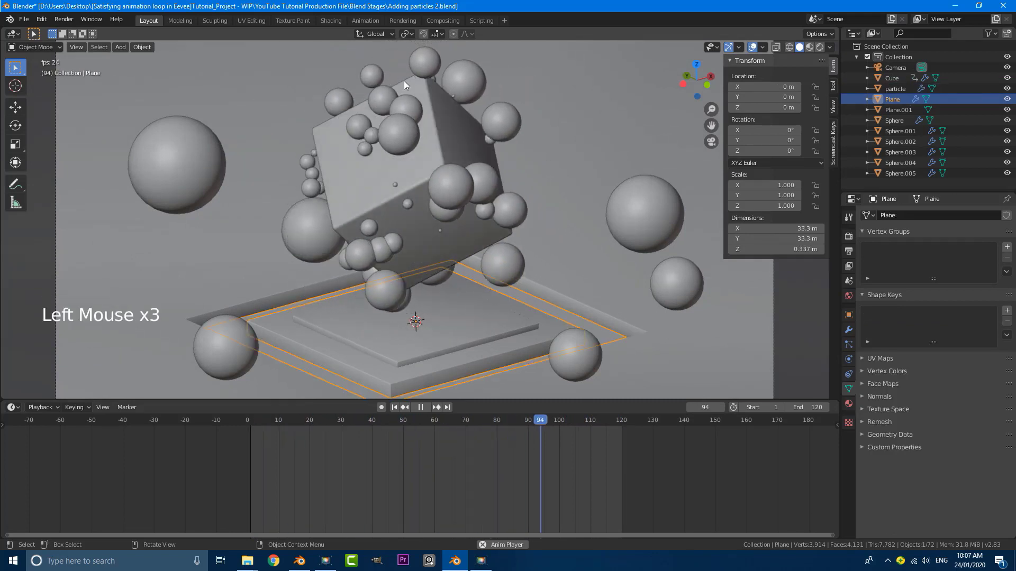
left_click(420, 66)
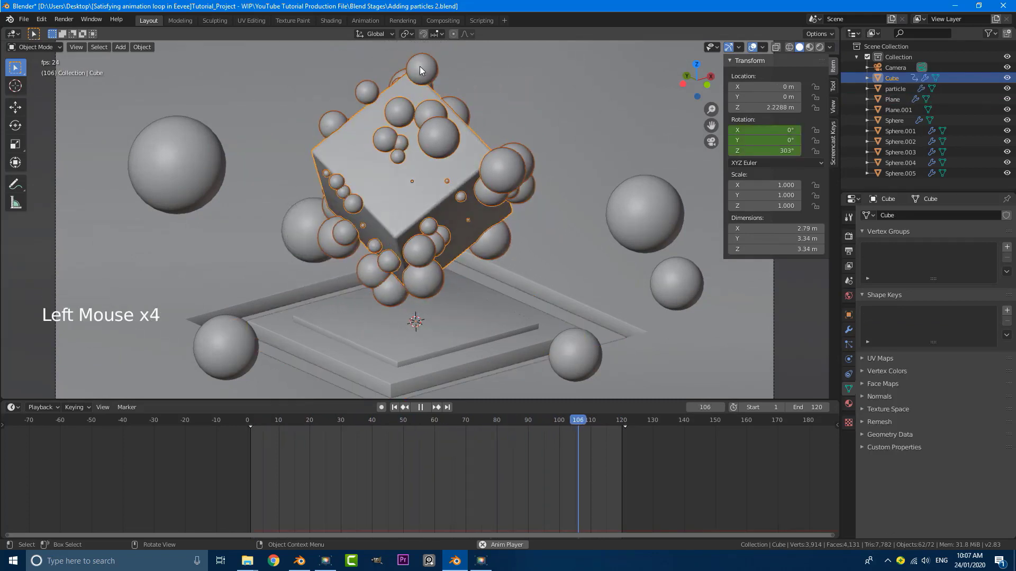
In the cube's Particles tab, lower the Emission Number from 50 to 44
left_click(849, 344)
left_click(966, 318)
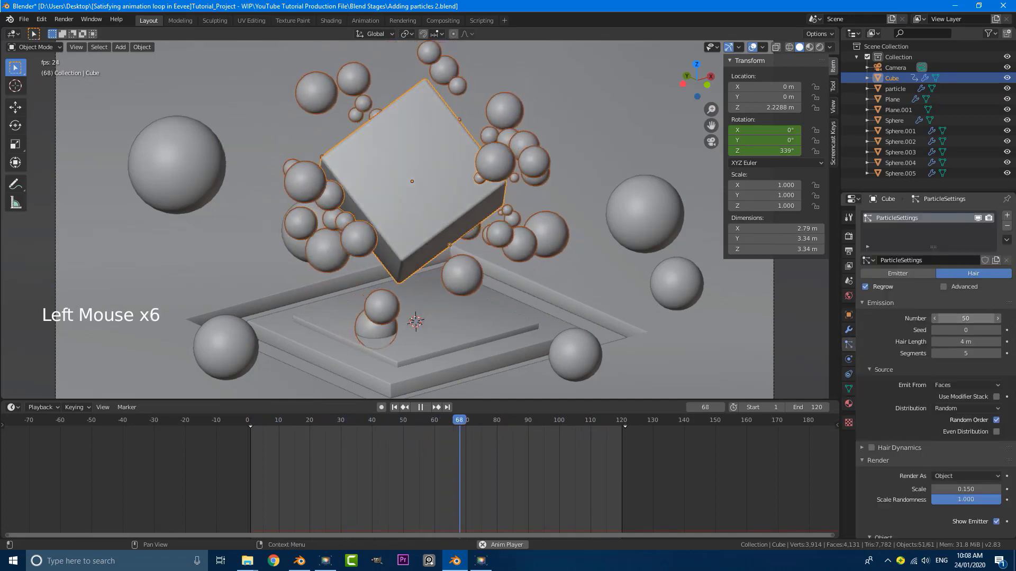
left_click(966, 318)
type("44")
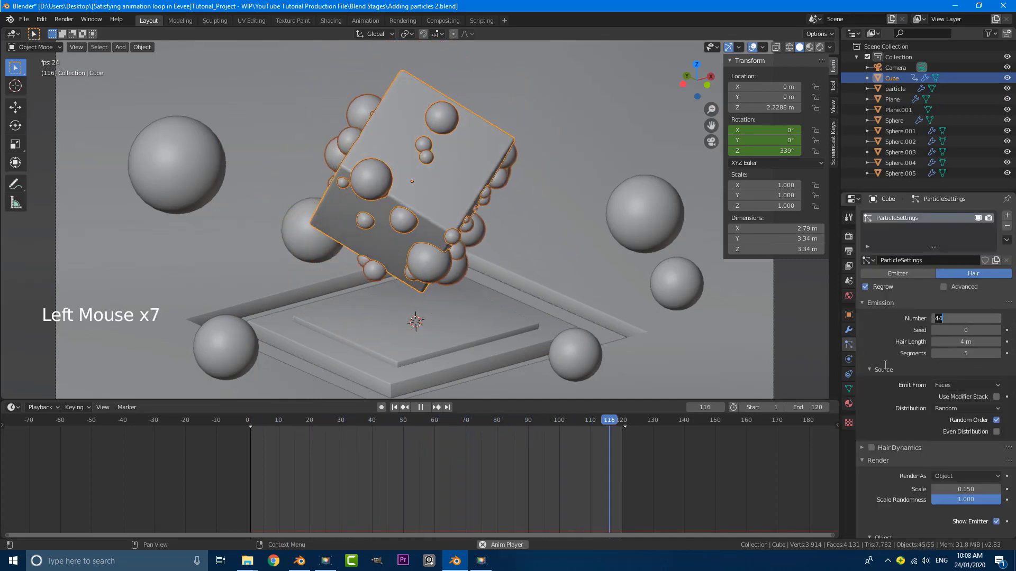
key("Return")
Shrink the particle Render Scale to 0.110 and stop playback at frame 13
scroll(907, 356, "down", 5)
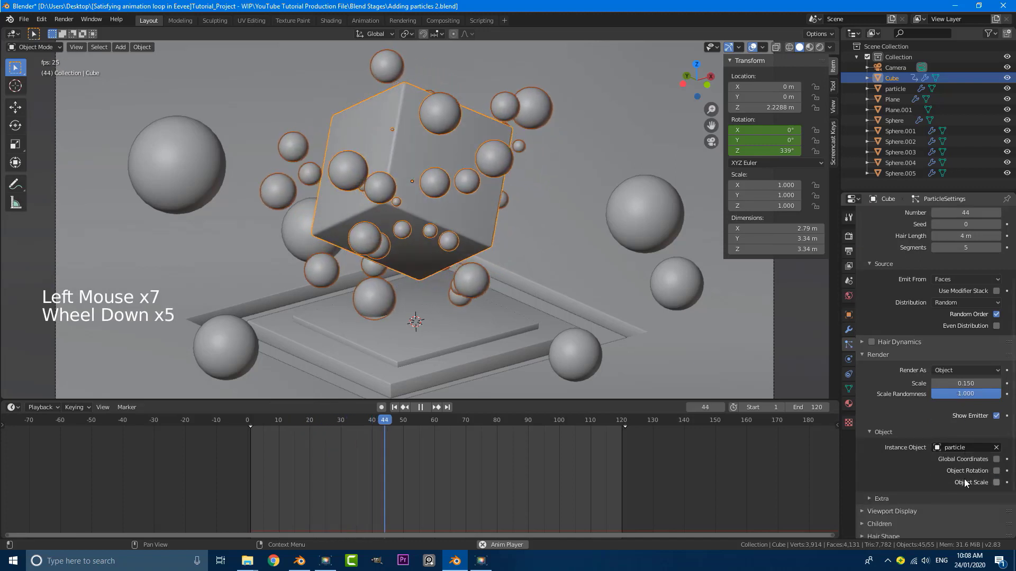
left_click_drag(966, 383, 965, 383)
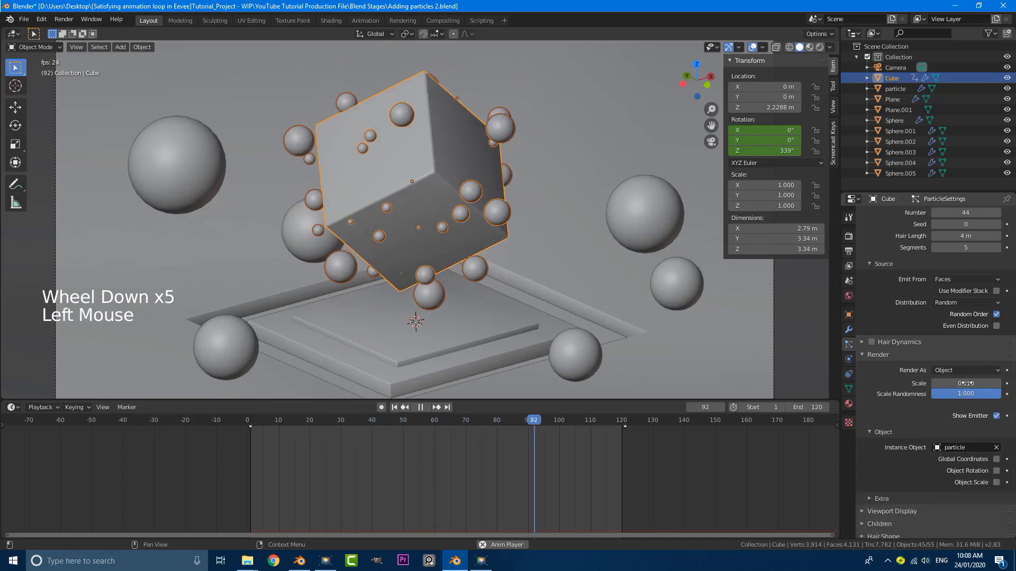
left_click(966, 383)
key("Return")
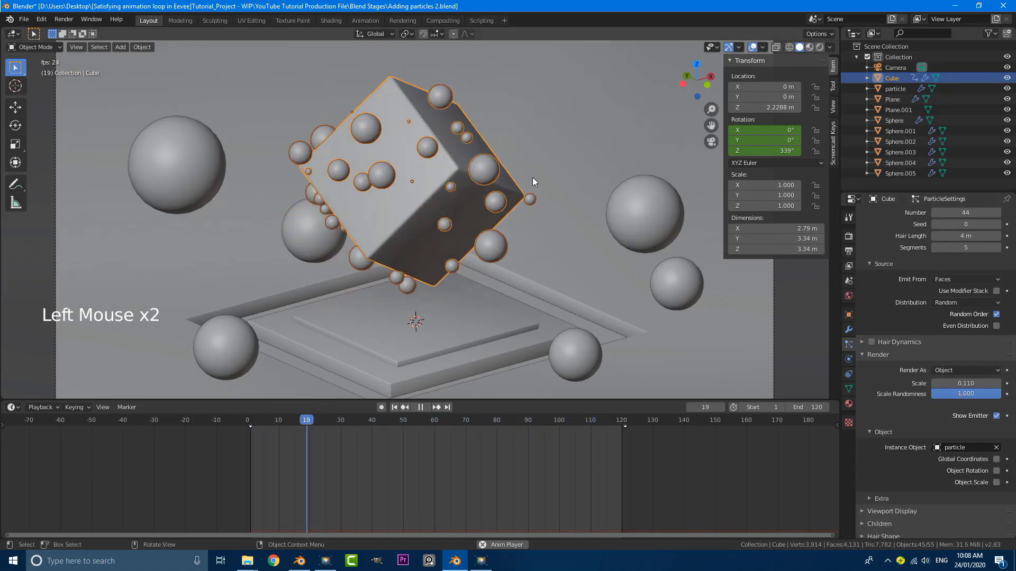
scroll(523, 176, "down", 3)
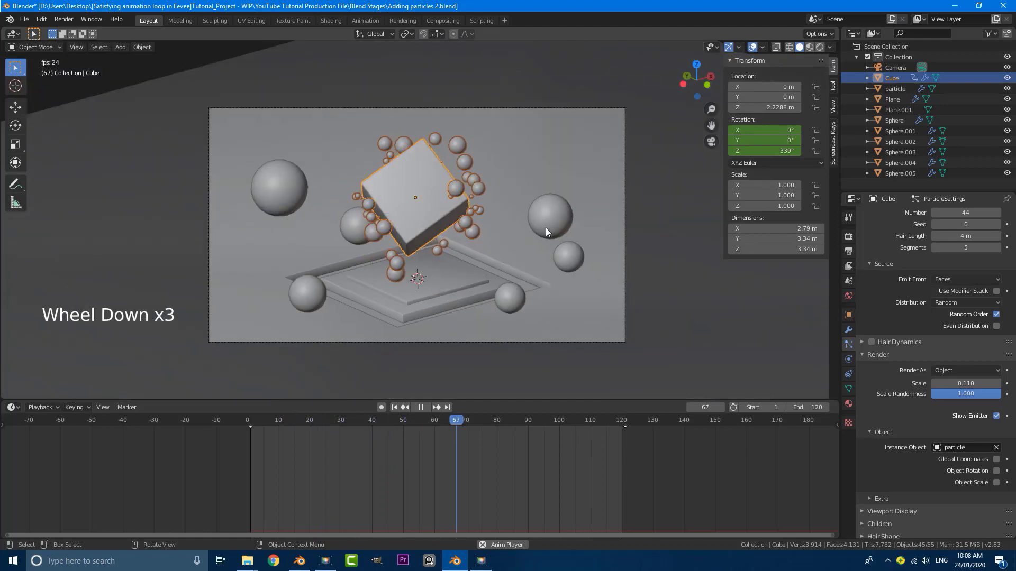
scroll(458, 145, "up", 4)
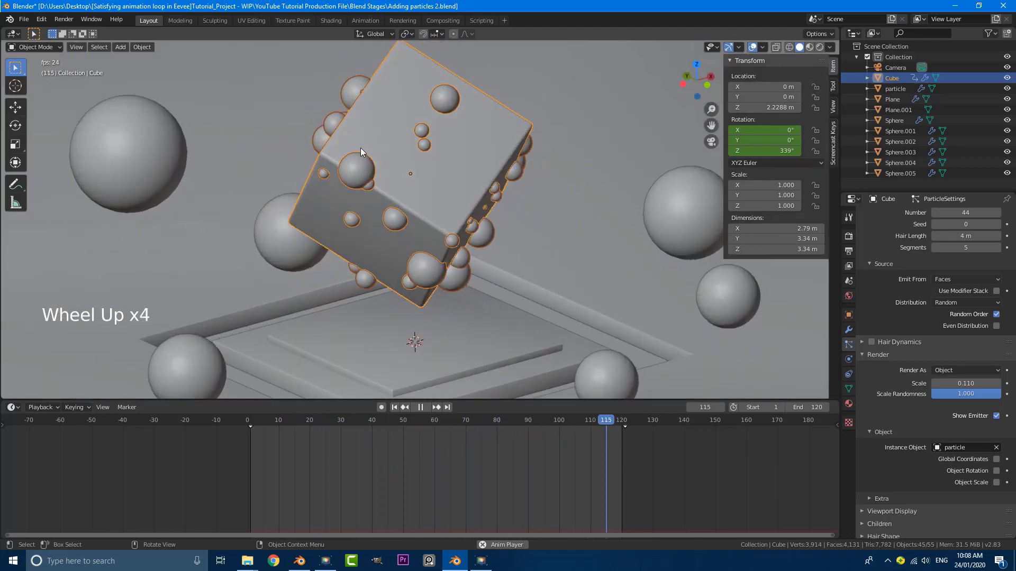
scroll(443, 206, "down", 3)
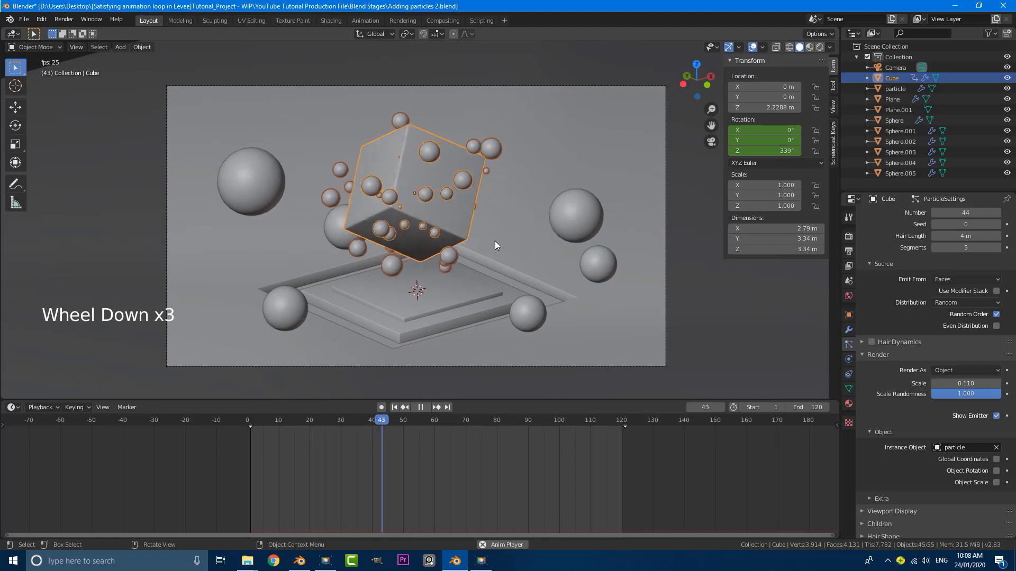
scroll(369, 275, "down", 1)
scroll(313, 311, "up", 2)
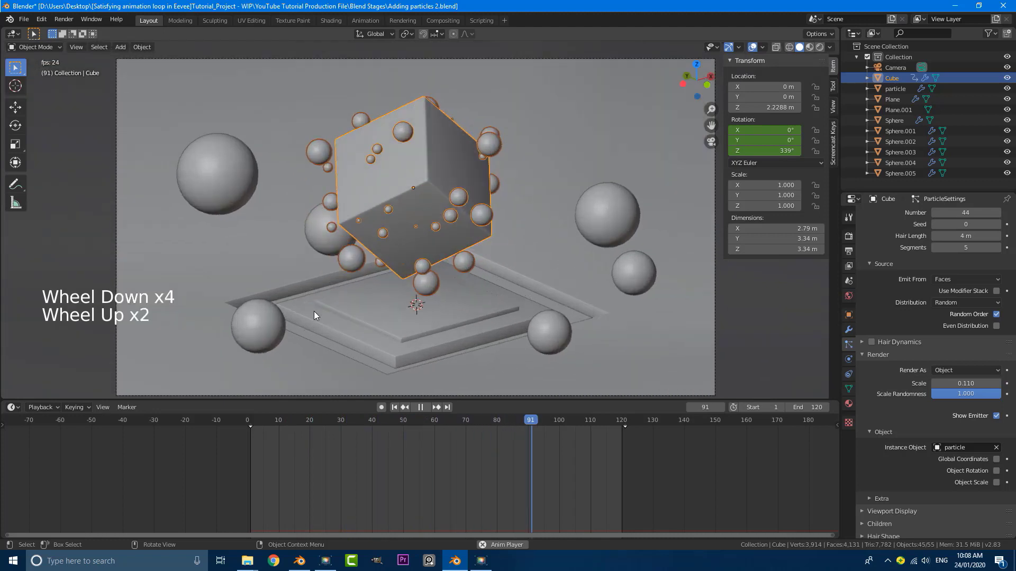
middle_click_drag(290, 316, 331, 270, "shift")
key("space")
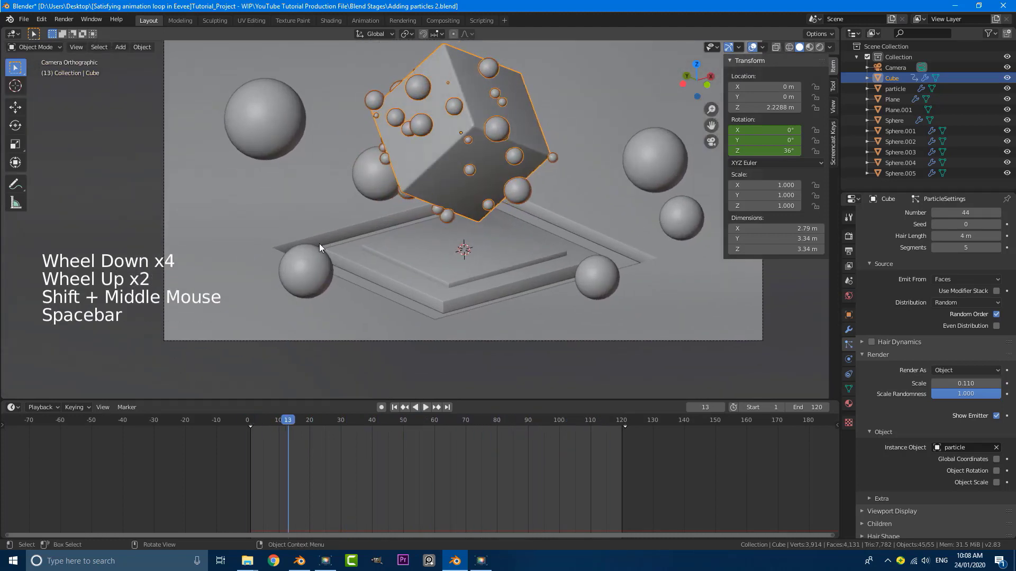
Select Sphere and Sphere.002 and keyframe their location at frame 1
left_click(309, 268)
left_click(309, 267)
left_click(309, 267)
left_click(309, 266)
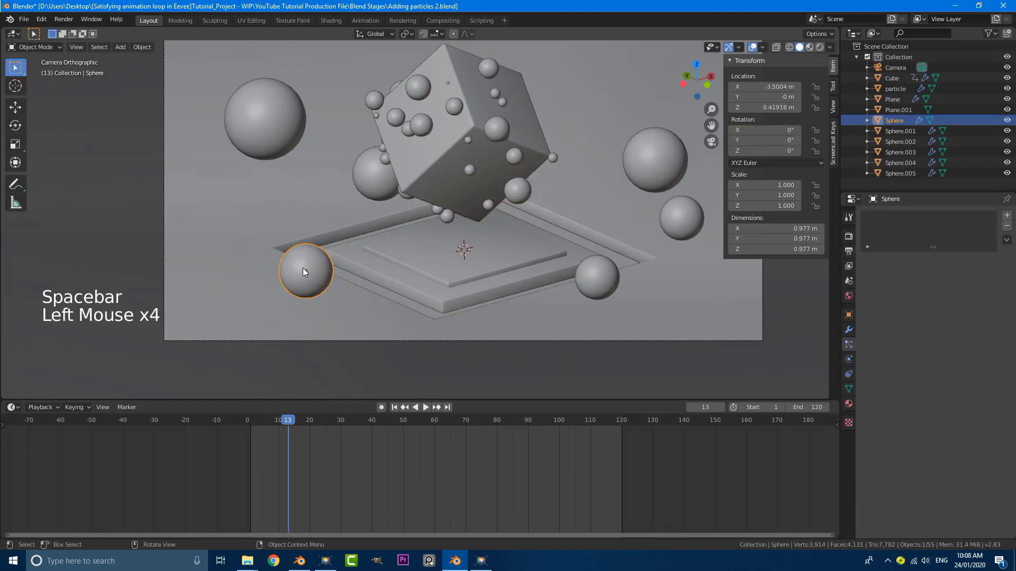
left_click(665, 153, "shift")
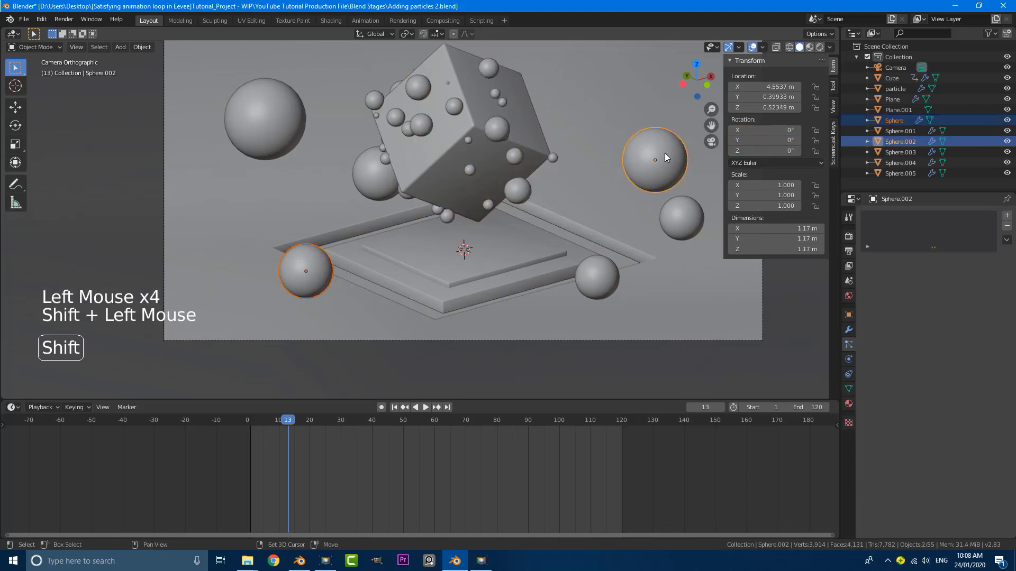
scroll(630, 185, "down", 3)
middle_click_drag(592, 221, 576, 195, "shift")
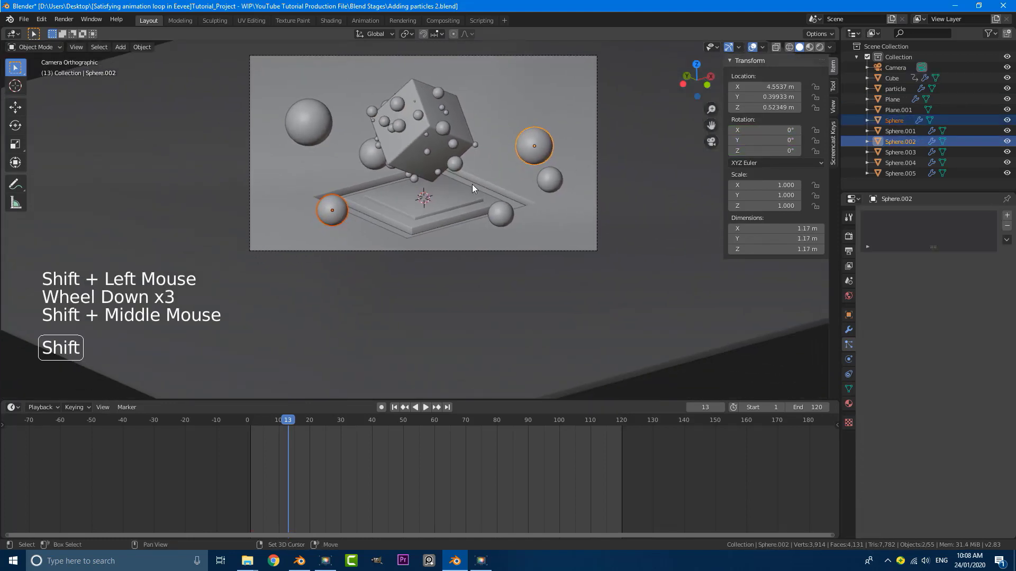
key("shift+Left")
scroll(551, 119, "up", 2)
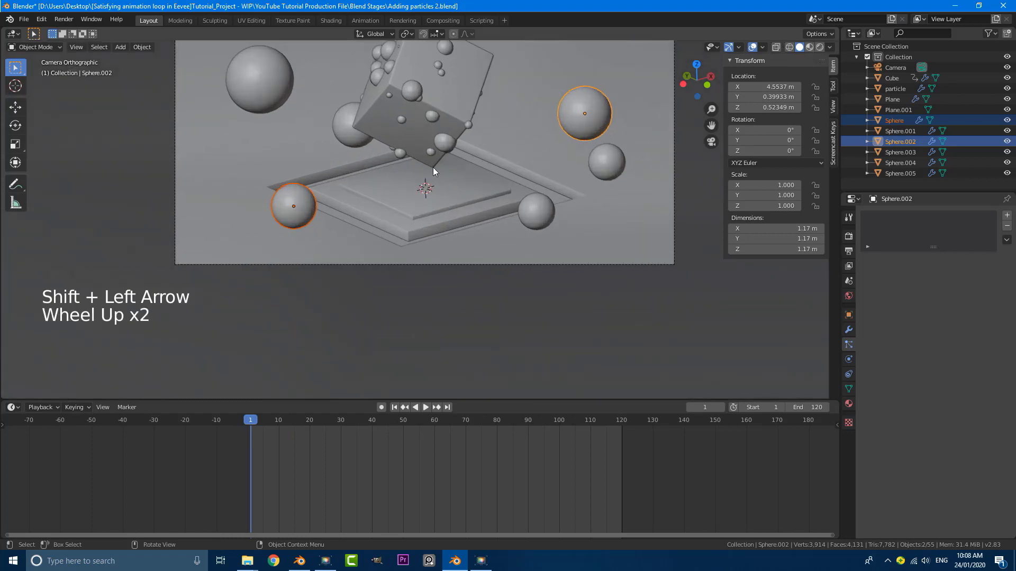
key("i")
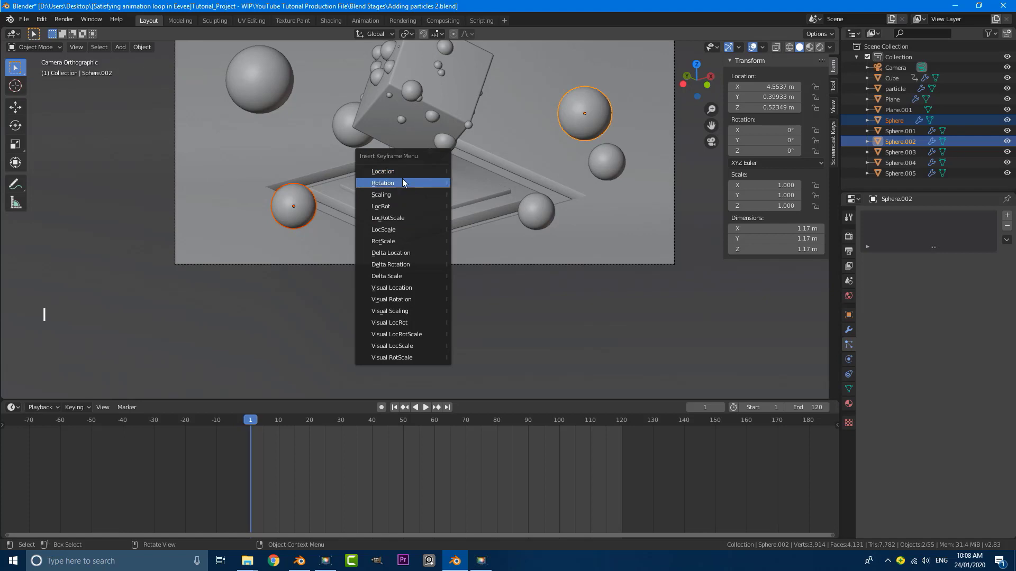
left_click(411, 172)
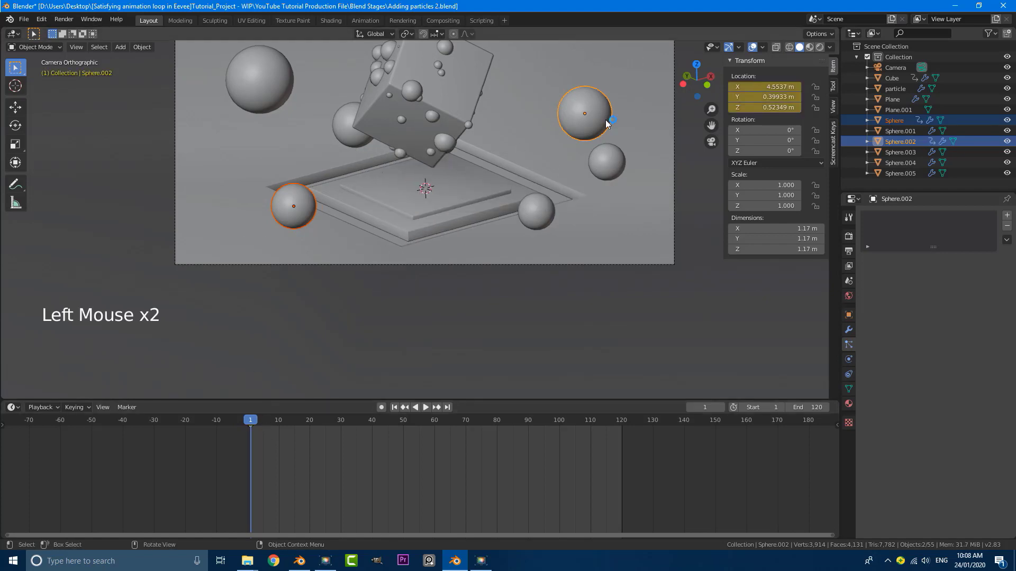
Keyframe the two spheres' location again at frame 121
left_click_drag(280, 439, 621, 453)
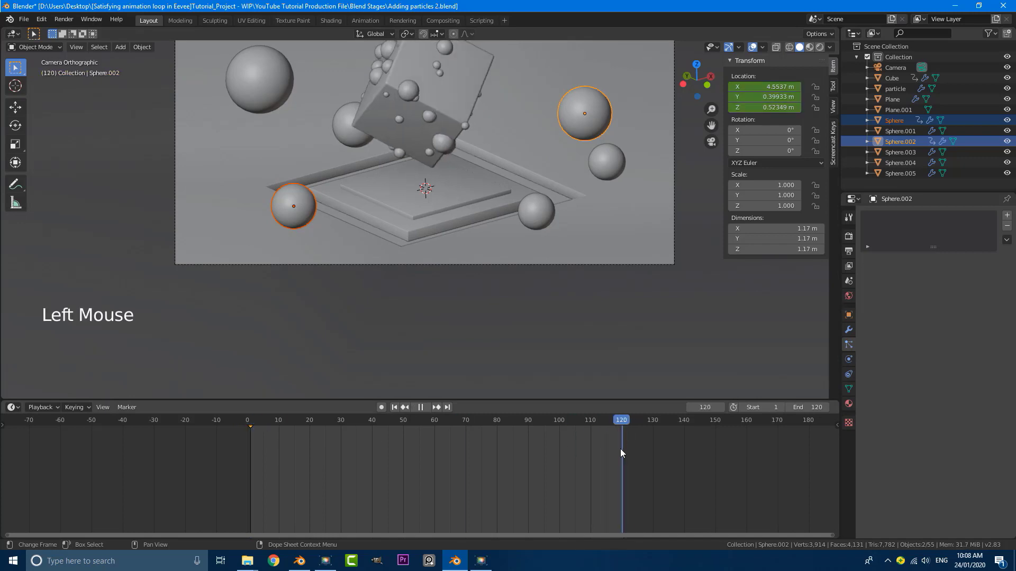
key("Right")
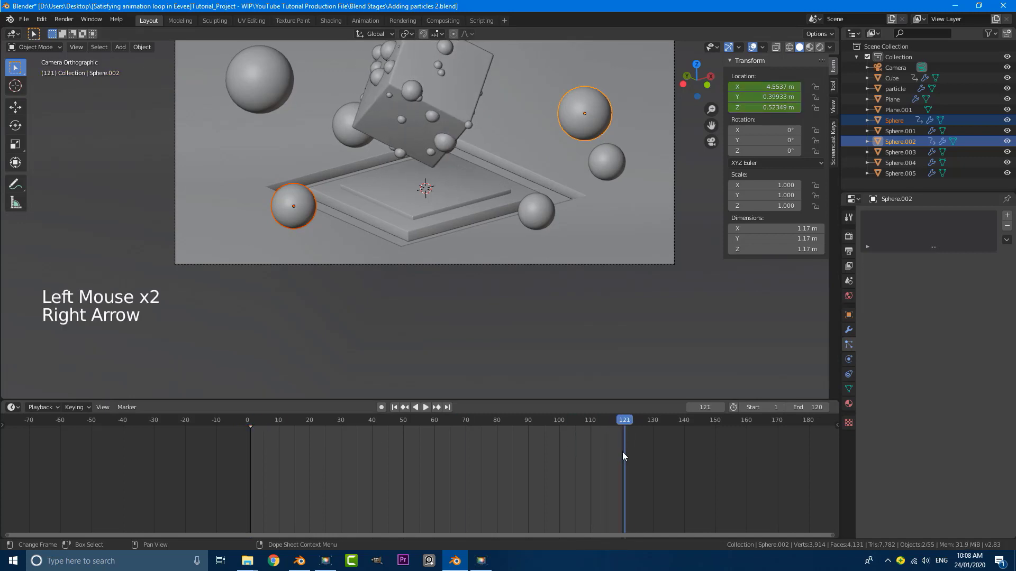
key("i")
left_click(316, 173)
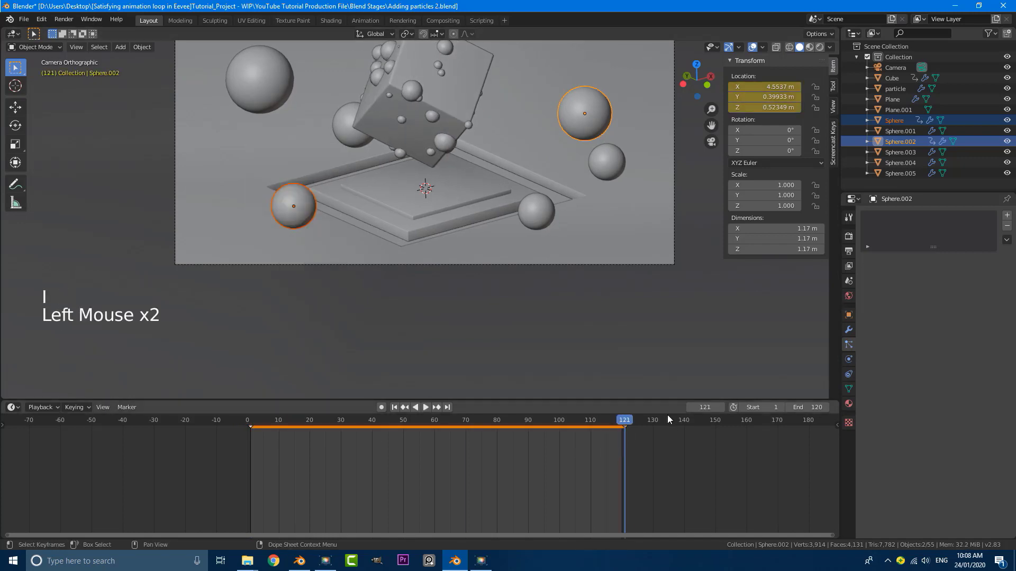
At frame 60, raise both spheres to Z 1.2981 m and keyframe their location
left_click_drag(626, 419, 434, 437)
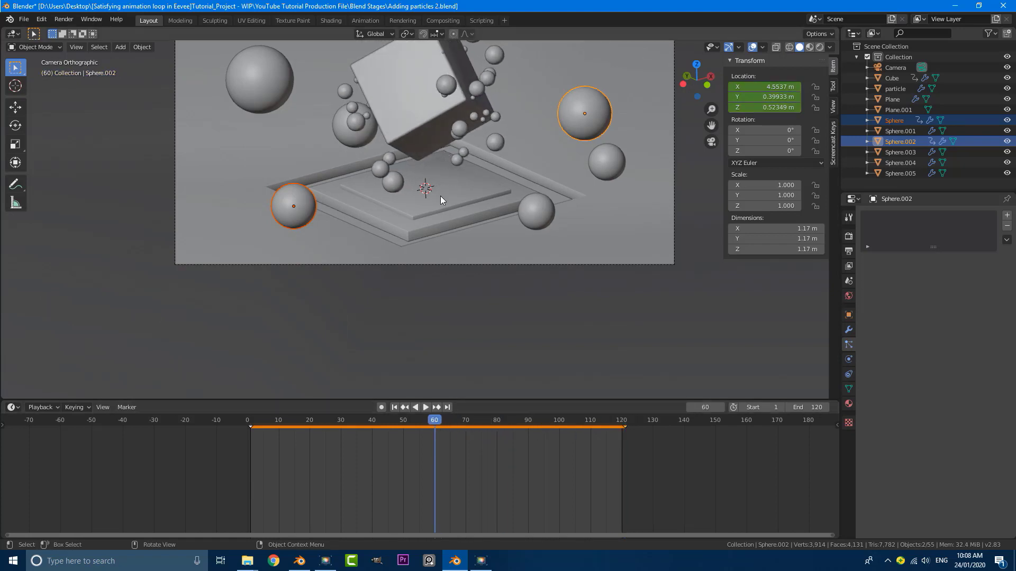
key("g")
key("z")
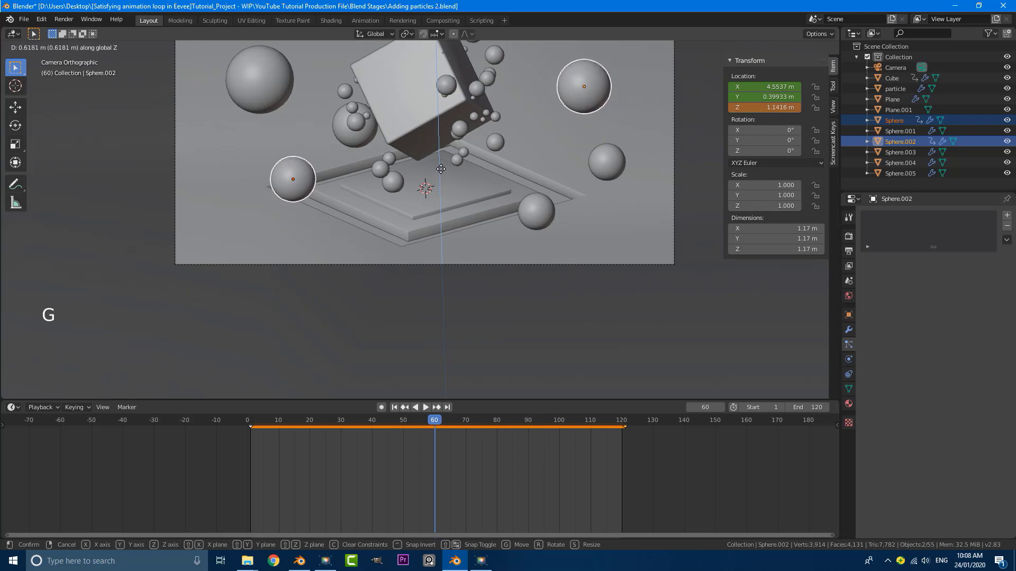
left_click(440, 166)
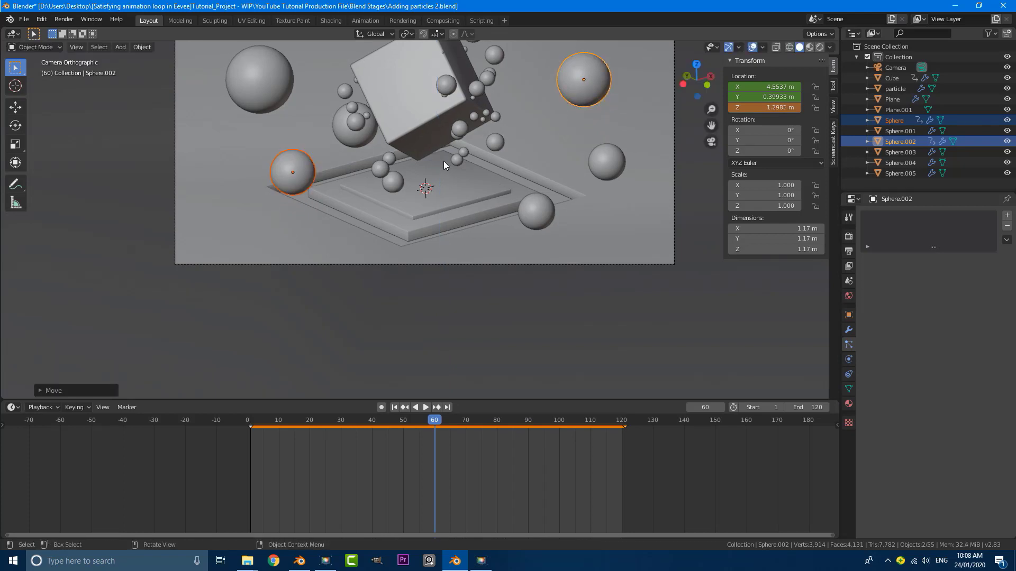
key("i")
left_click(442, 161)
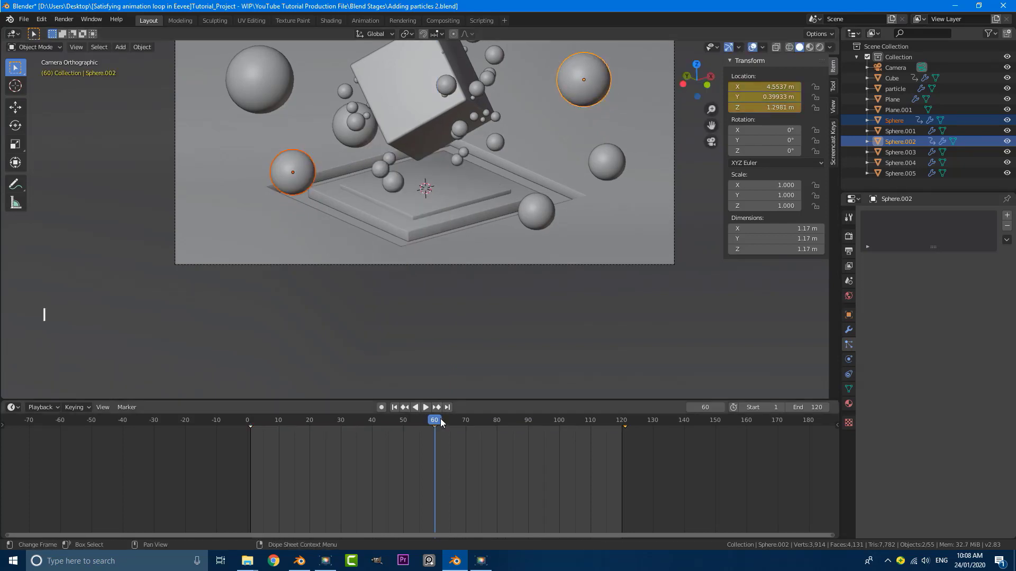
left_click_drag(440, 418, 247, 422)
Play the animation loop through the camera view in a maximized, centred 3D viewport
key("KP_0")
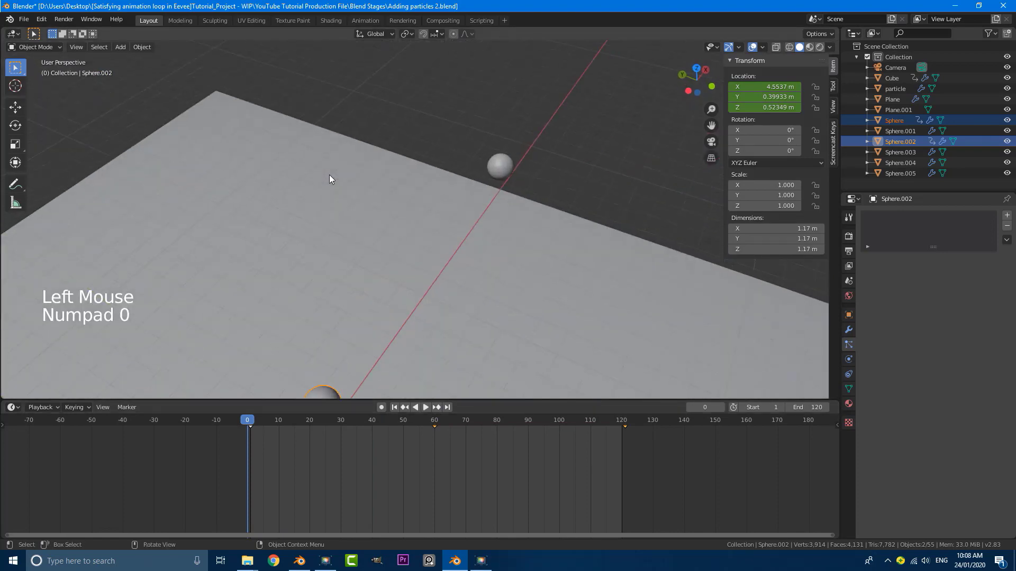
key("KP_0")
scroll(345, 175, "down", 3)
middle_click_drag(381, 185, 406, 221, "shift")
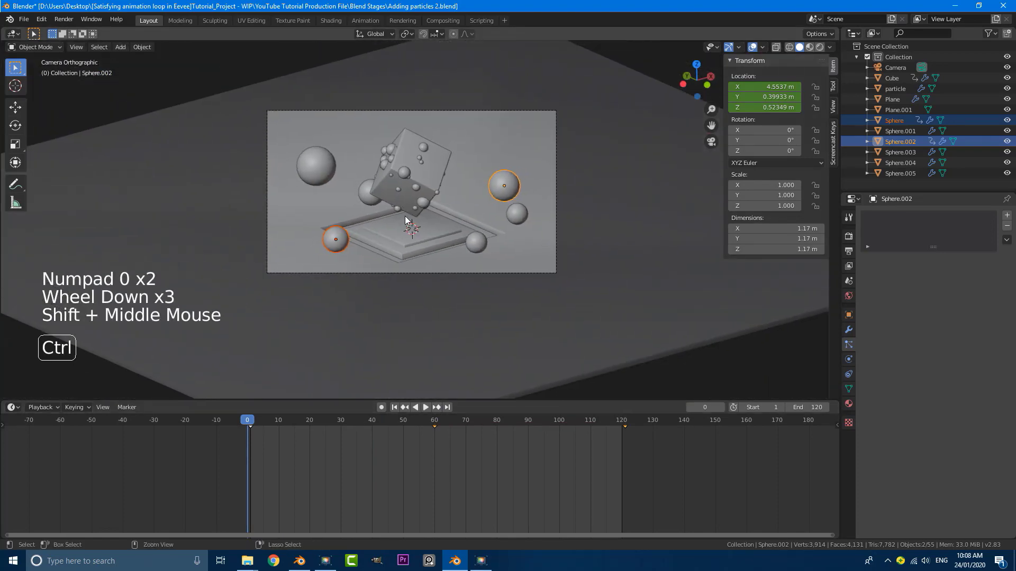
key("ctrl+space")
scroll(525, 214, "up", 3)
scroll(710, 269, "up", 1)
middle_click_drag(710, 269, 753, 309, "shift")
key("space")
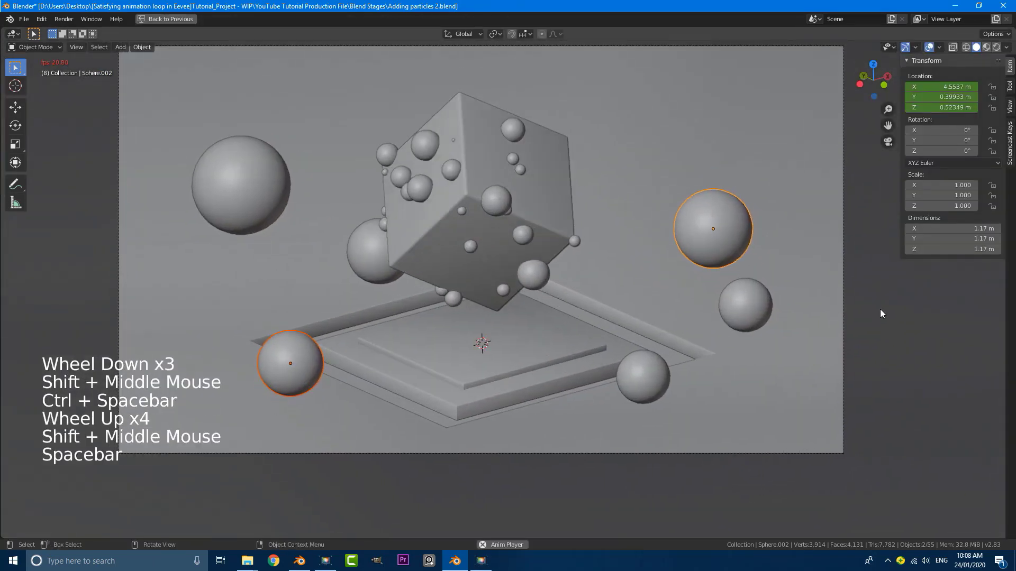
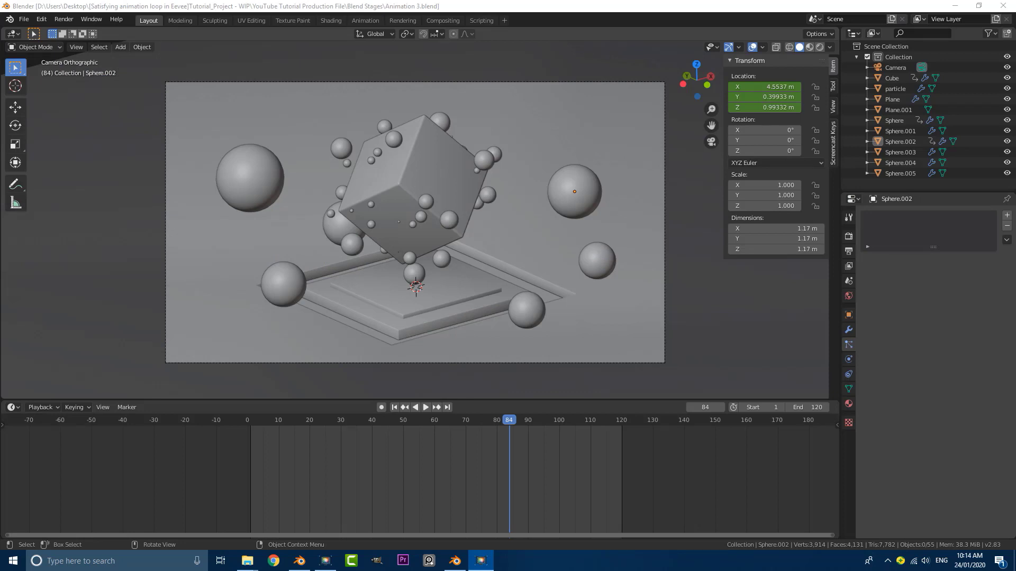
Turn on Ambient Occlusion and Screen Space Reflections in Render Properties, keeping Eevee as the engine
scroll(493, 214, "down", 2)
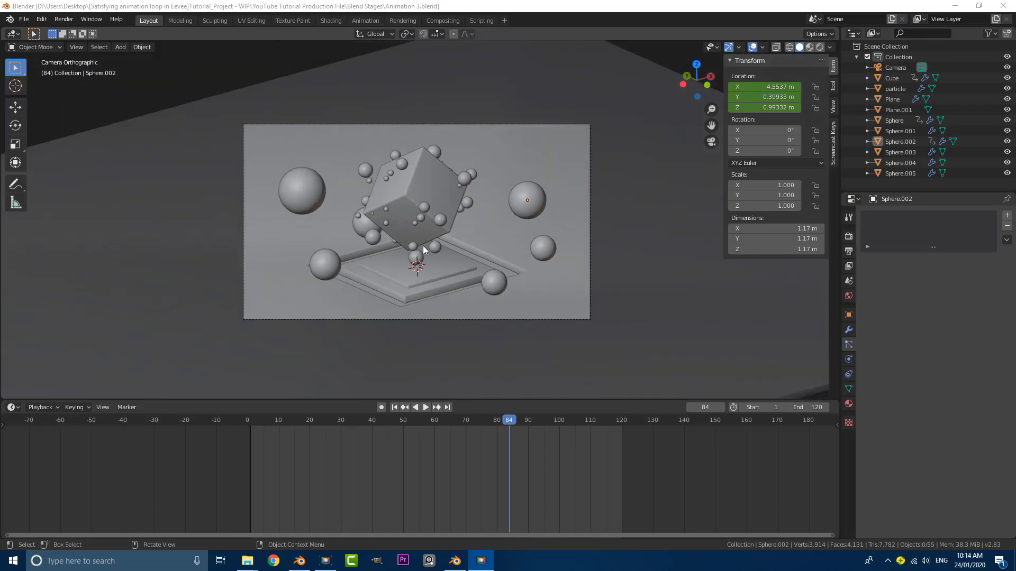
left_click(849, 238)
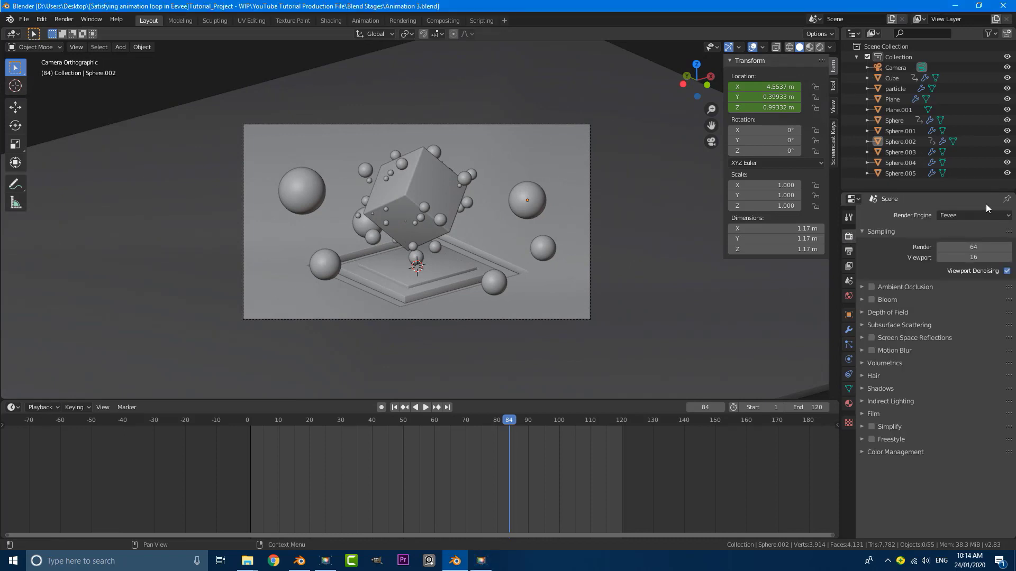
left_click(872, 287)
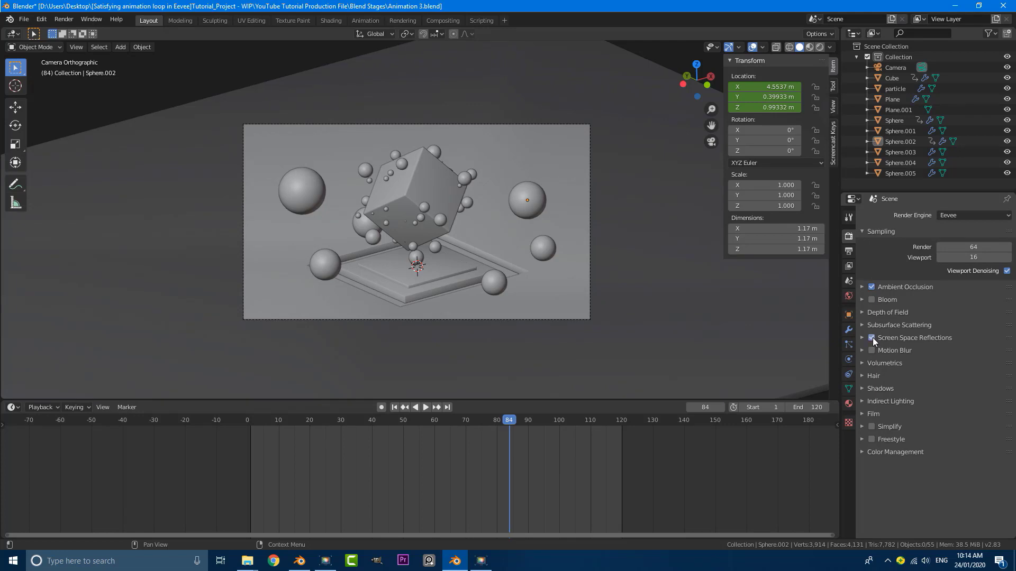
left_click(960, 216)
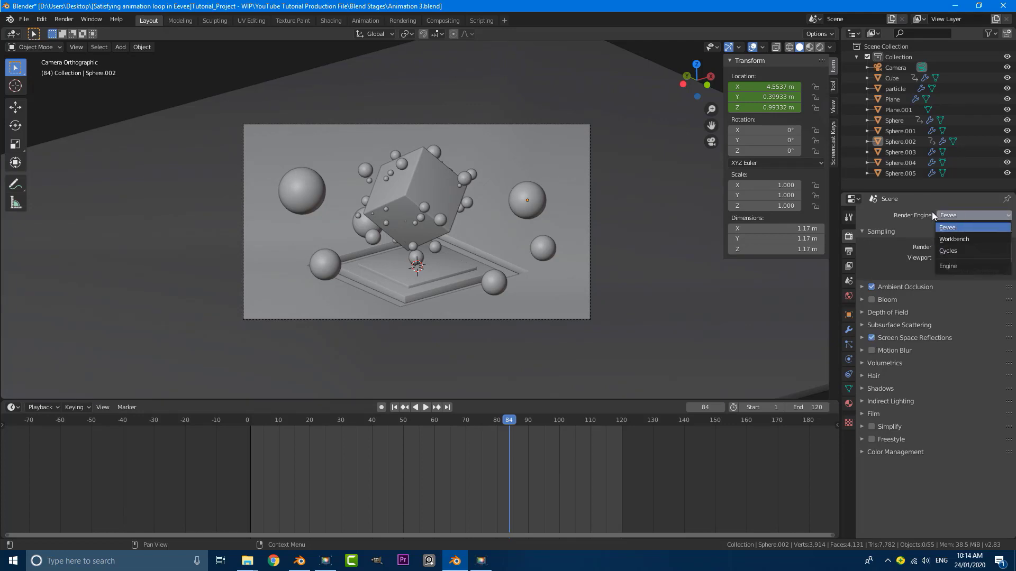
left_click(963, 227)
Switch the viewport to front orthographic view and bring up the Add menu
scroll(453, 217, "down", 2)
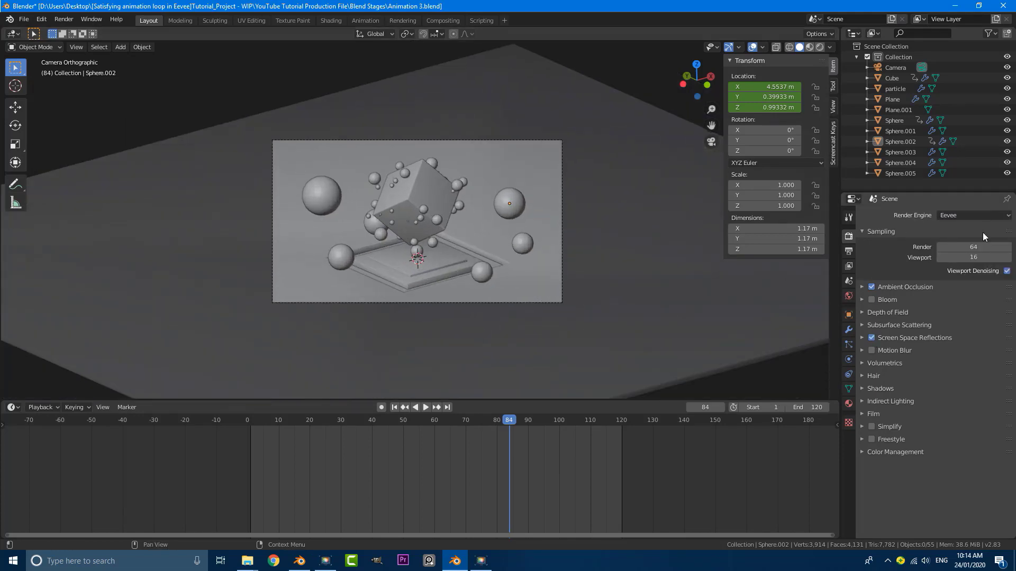
middle_click_drag(424, 278, 417, 268)
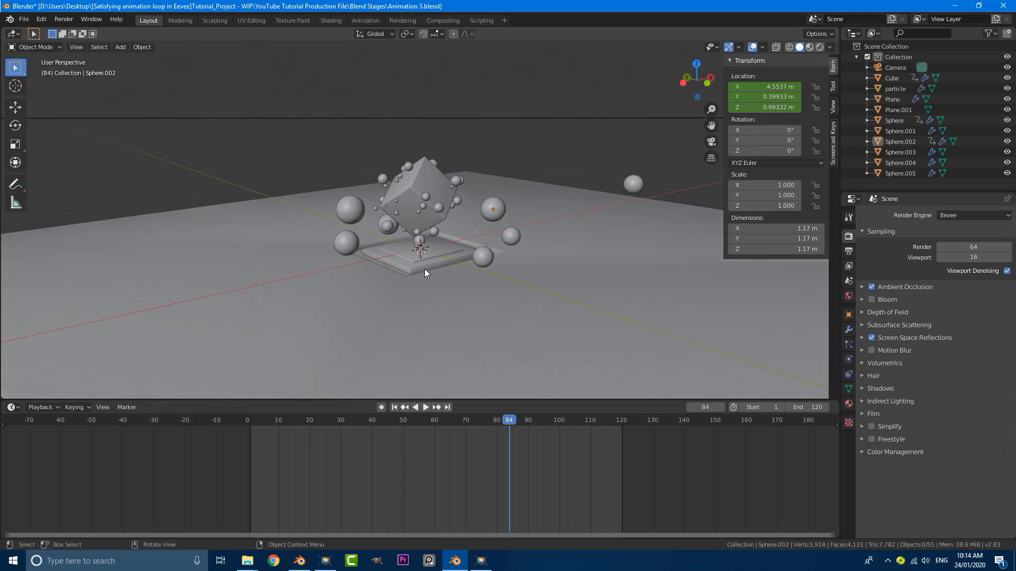
key("KP_1")
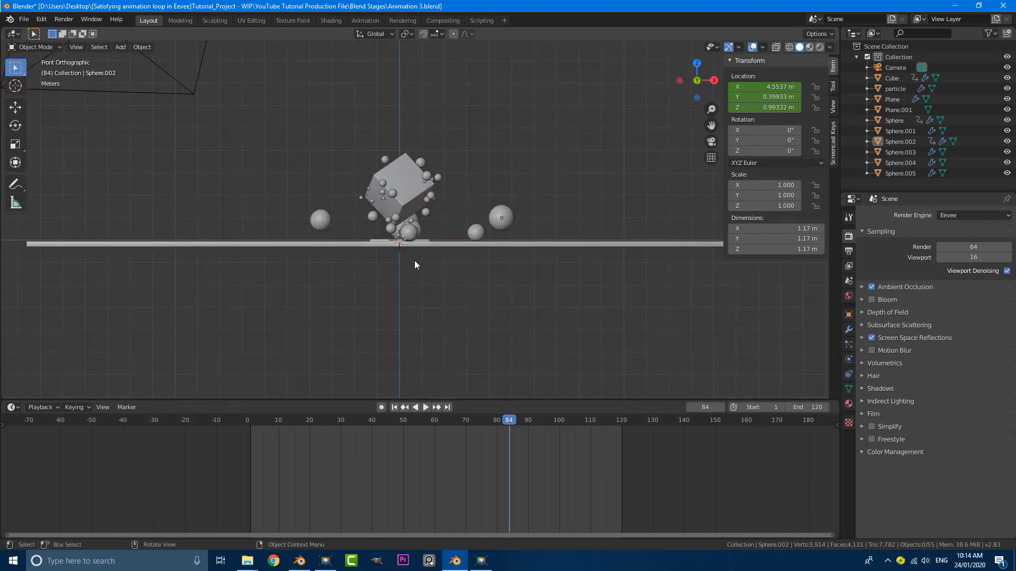
key("shift+a")
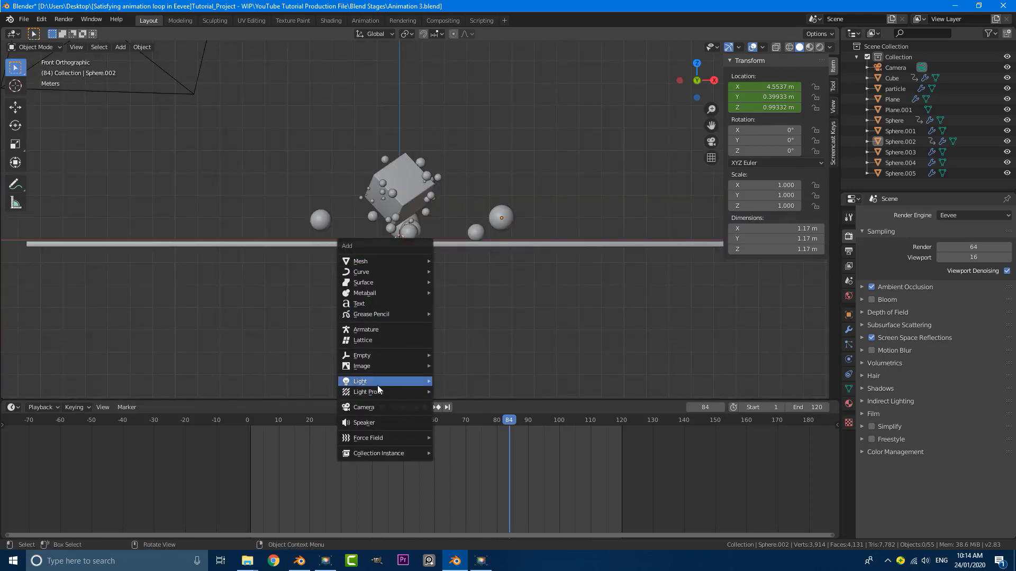
Add an area light and raise it straight up high above the scene
mouse_move(378, 382)
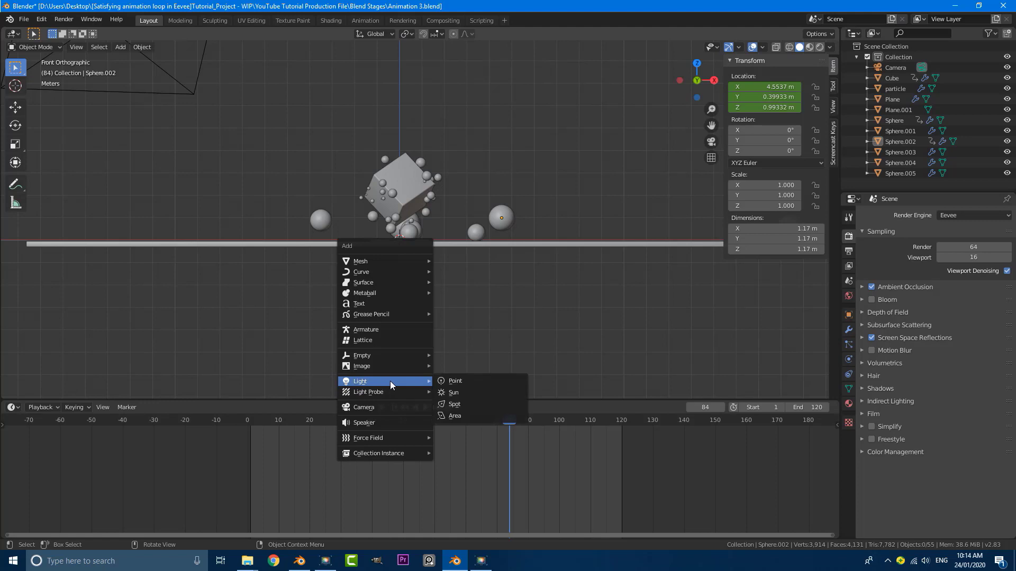
left_click(467, 414)
key("g")
key("z")
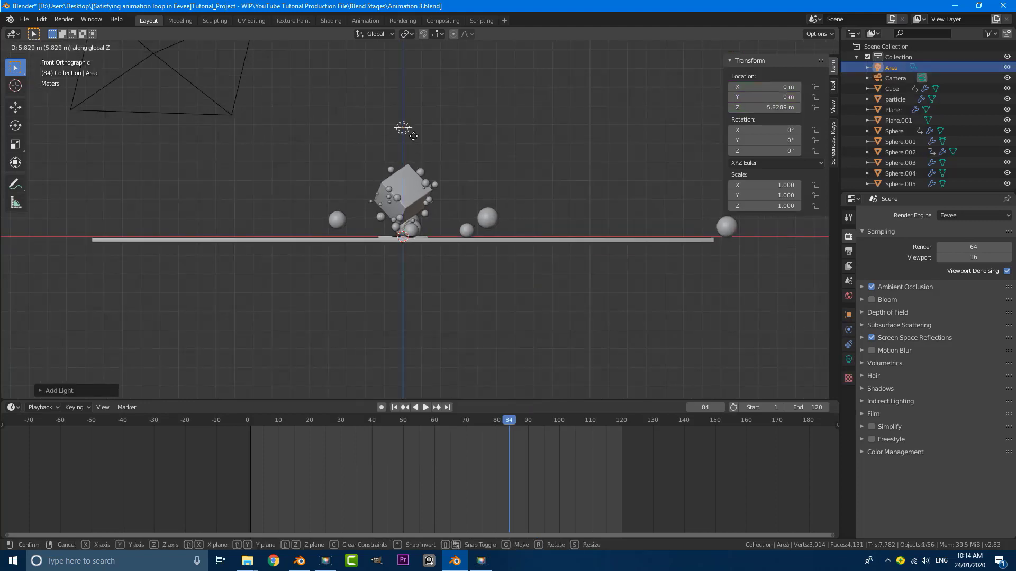
left_click(413, 83)
middle_click_drag(414, 84, 839, 360)
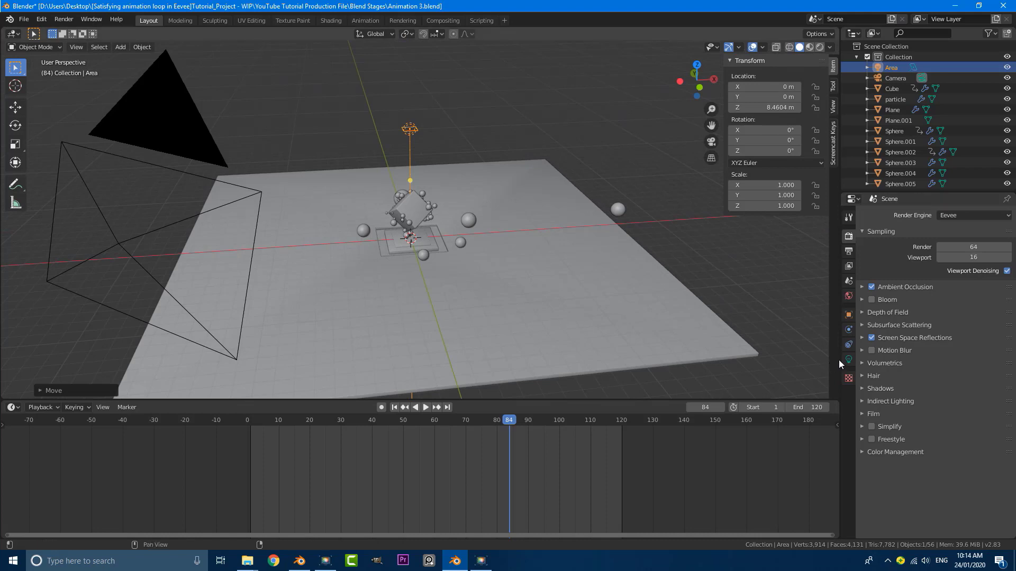
Set the area light's size to 10.3 m and its power to 200 W
left_click(848, 360)
left_click_drag(949, 320, 947, 324)
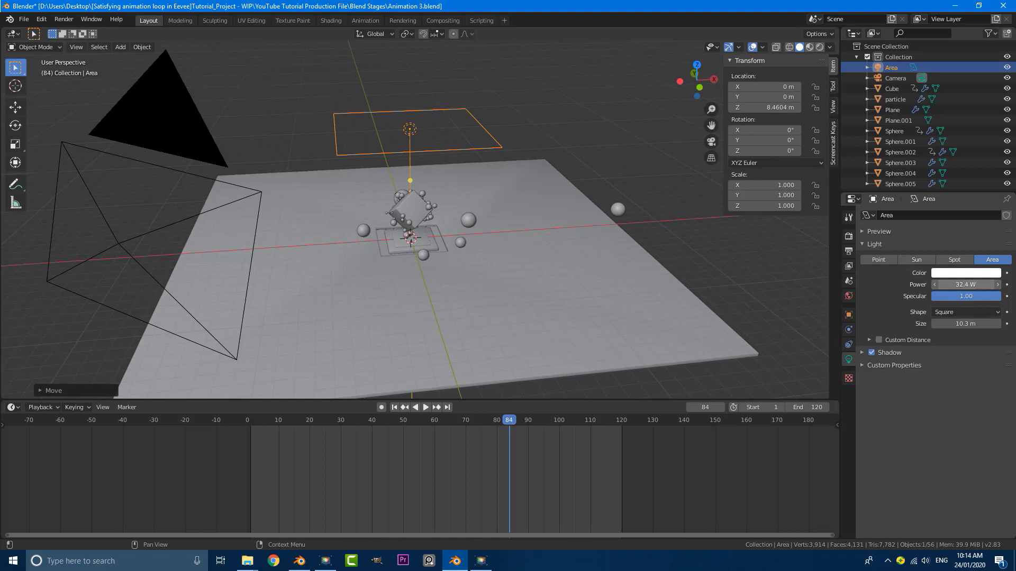
left_click(956, 285)
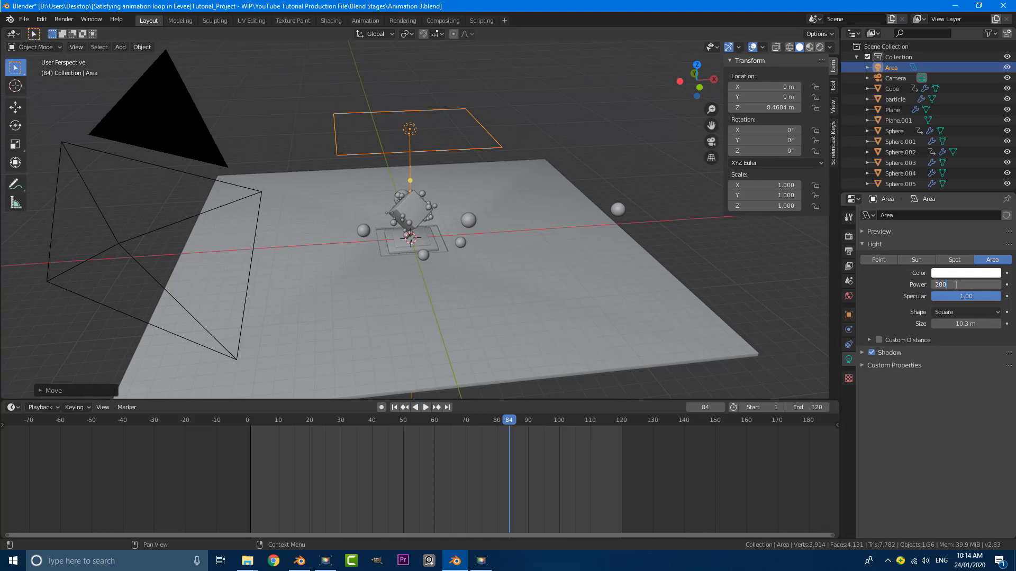
type("200")
key("Return")
Duplicate the light, tilt the copy 56° and move it to the right of the scene
middle_click_drag(551, 215, 518, 217)
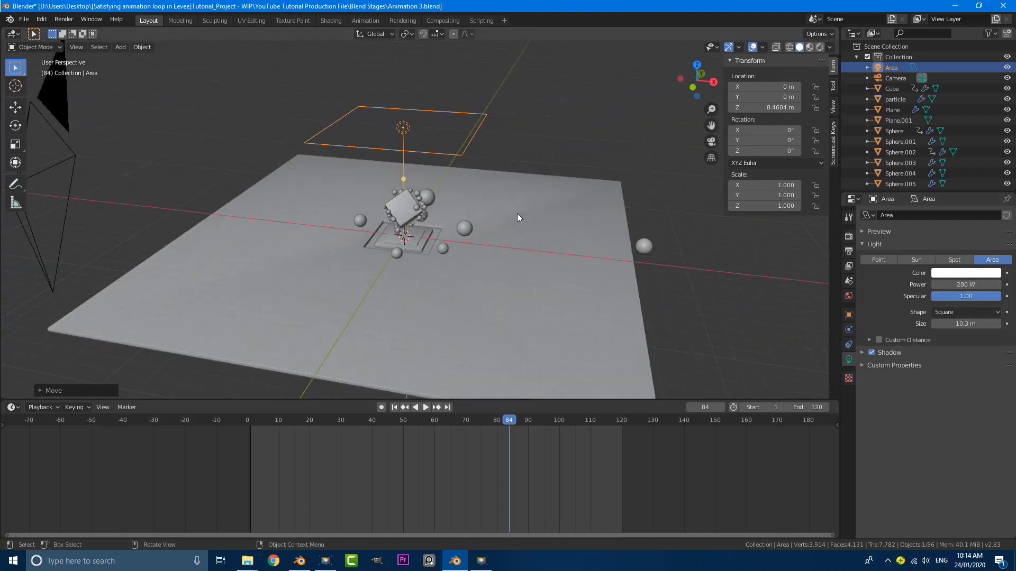
key("KP_1")
key("shift+d")
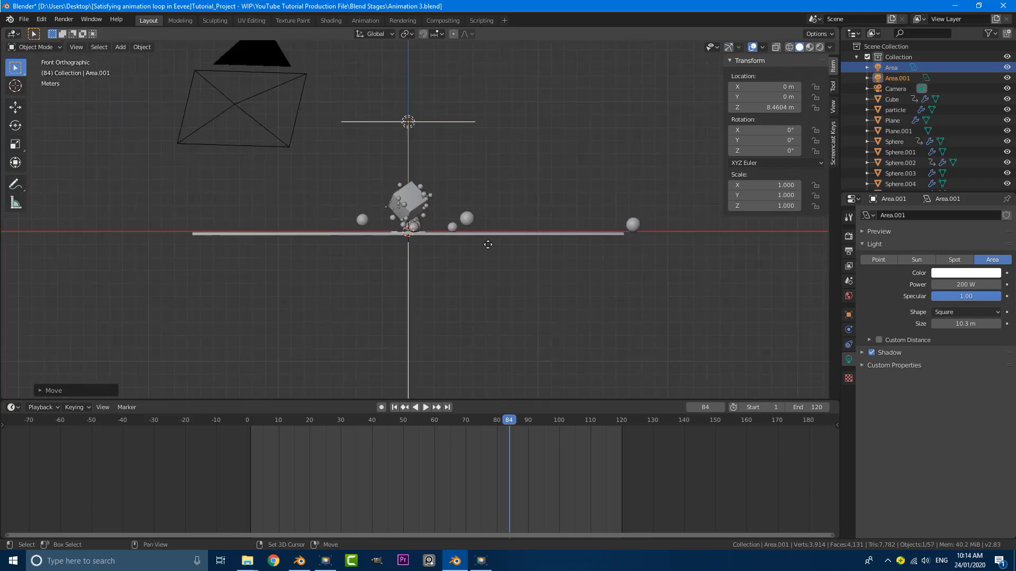
key("r")
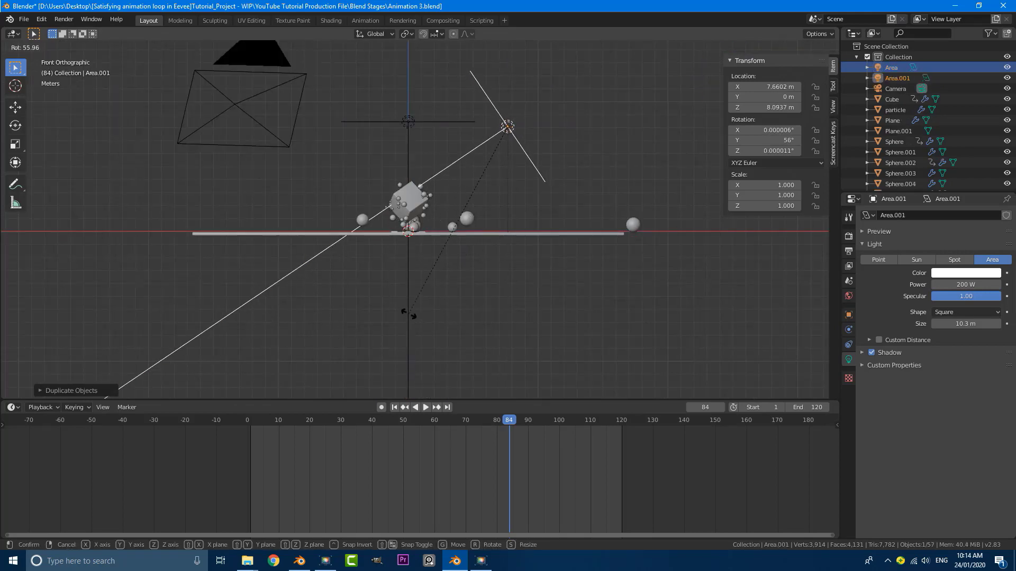
left_click(411, 315)
key("g")
left_click(438, 322)
Turn the copy -36.2° about Z, place it at front right and aim it at the cube
key("KP_7")
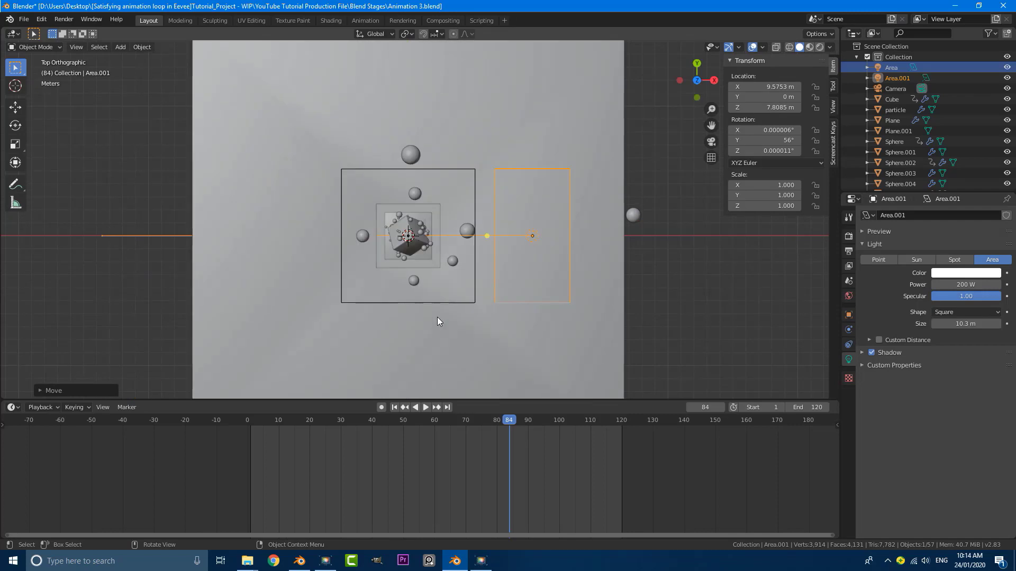
key("r")
left_click(599, 269)
key("g")
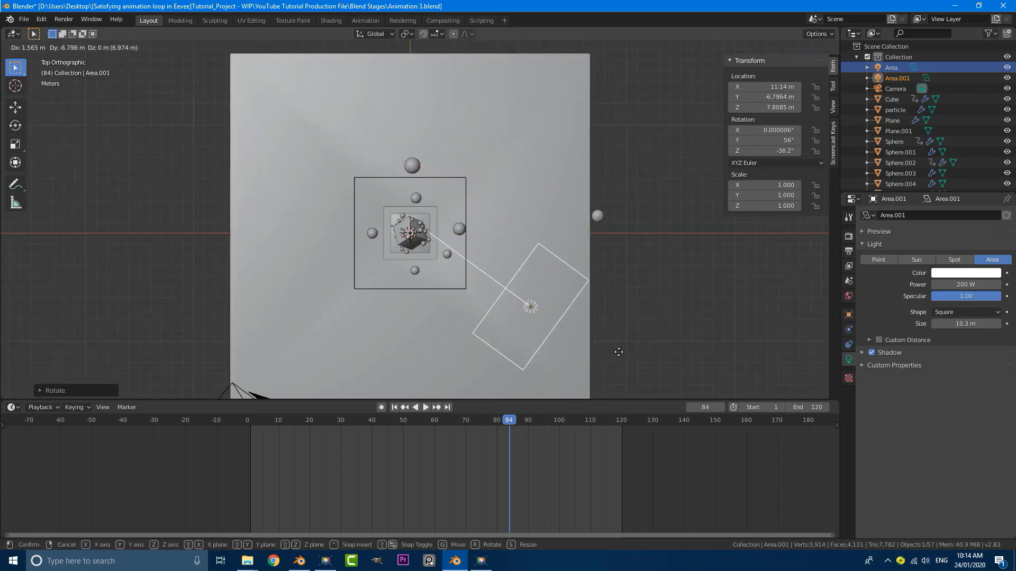
left_click(628, 364)
middle_click_drag(605, 369, 625, 259)
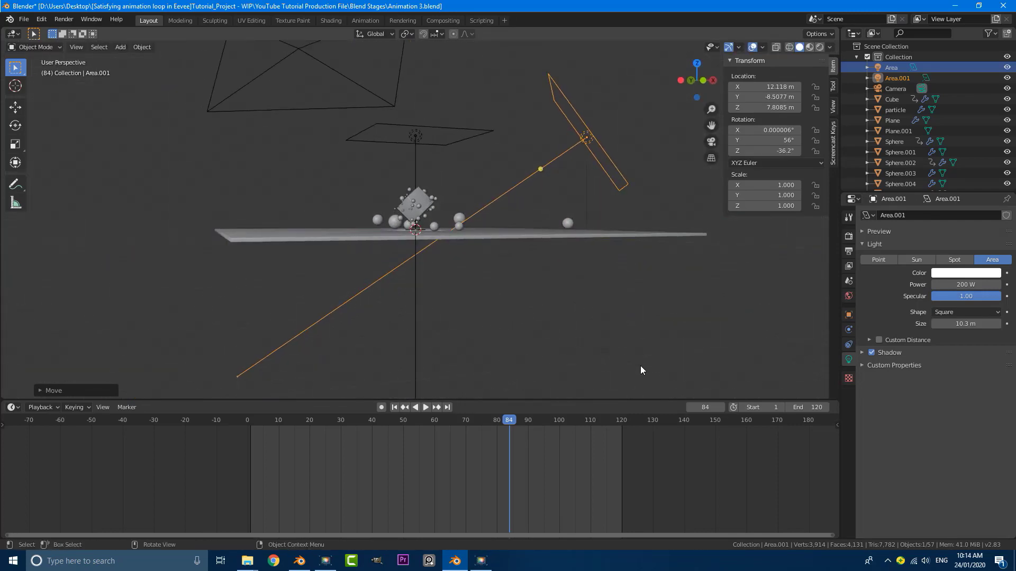
key("r")
left_click(606, 326)
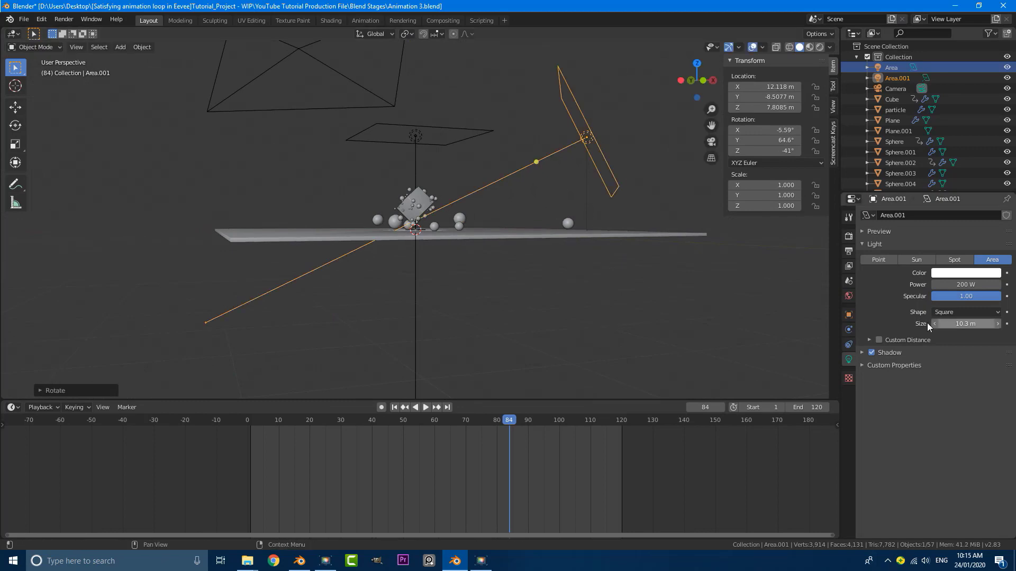
Duplicate the angled light to the left side, rotate it toward the scene, and view through the camera
key("KP_7")
key("shift+d")
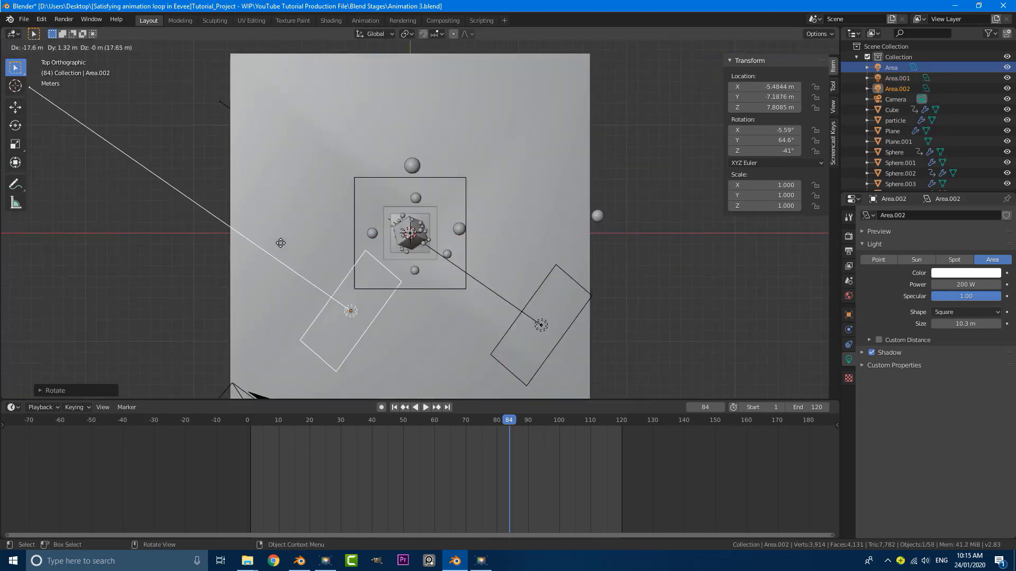
key("r")
left_click(570, 353)
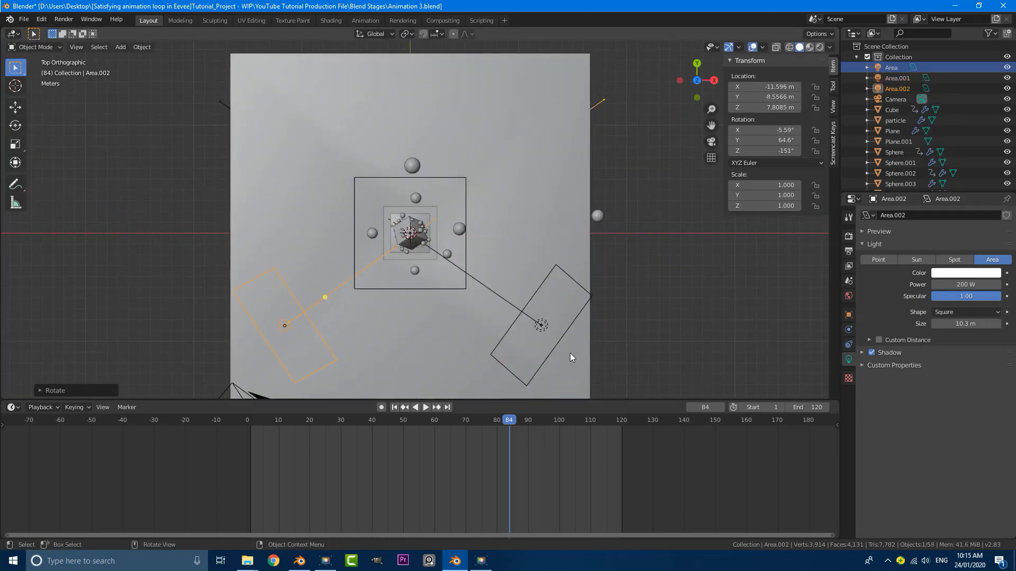
middle_click_drag(570, 353, 531, 265)
key("KP_0")
Switch the viewport to rendered shading
key("z")
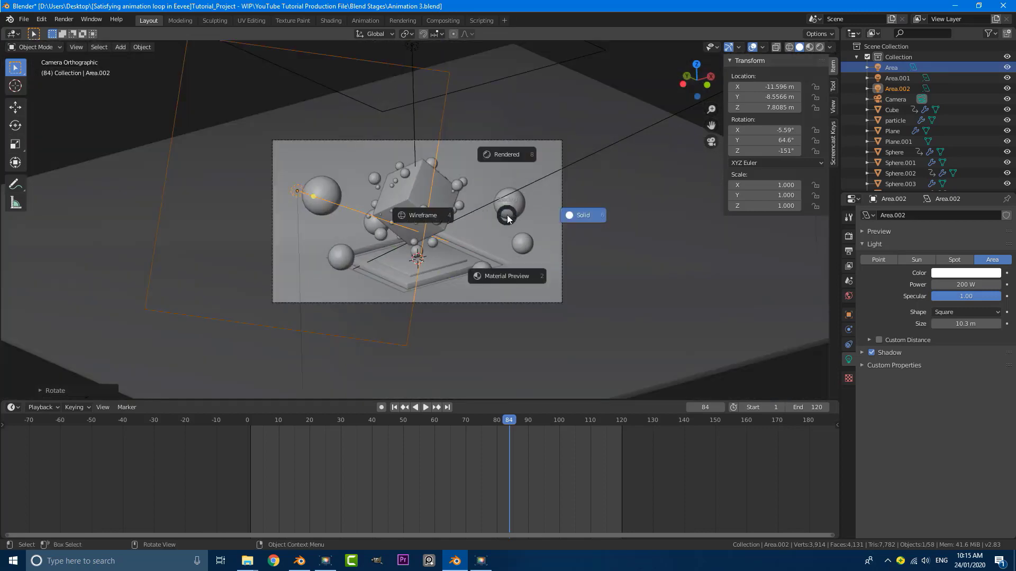
left_click(507, 154)
scroll(445, 178, "up", 2)
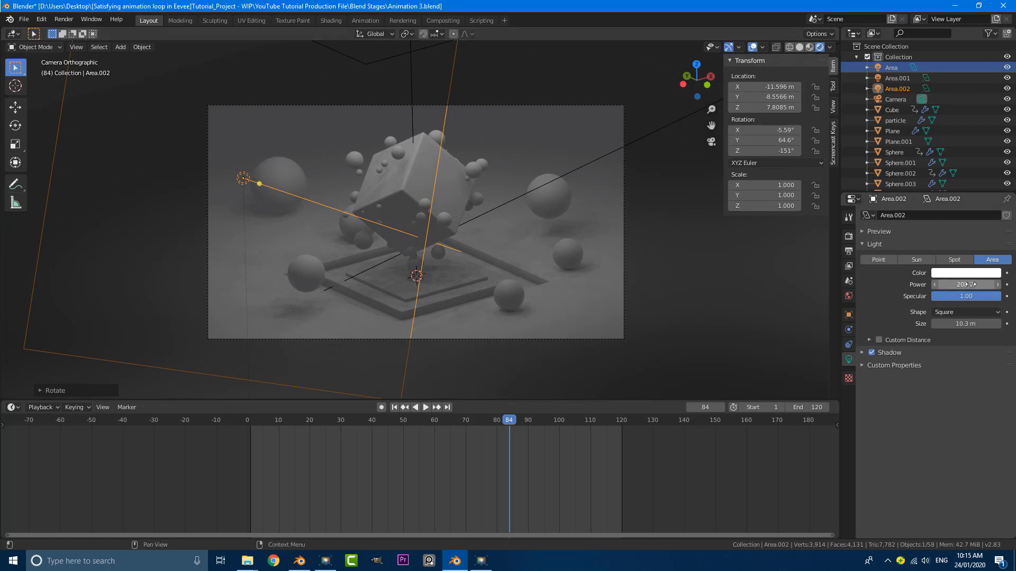
scroll(454, 179, "down", 4)
Set the overhead light and the right-side light Area.001 to 700 W power
left_click(417, 96)
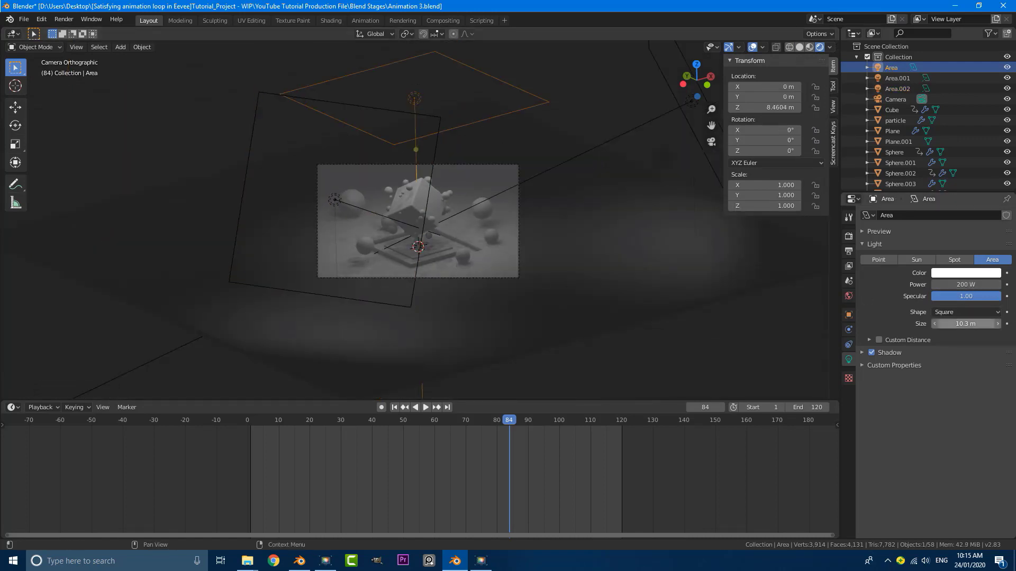
double_click(964, 285)
type("700")
key("Return")
scroll(561, 163, "up", 4)
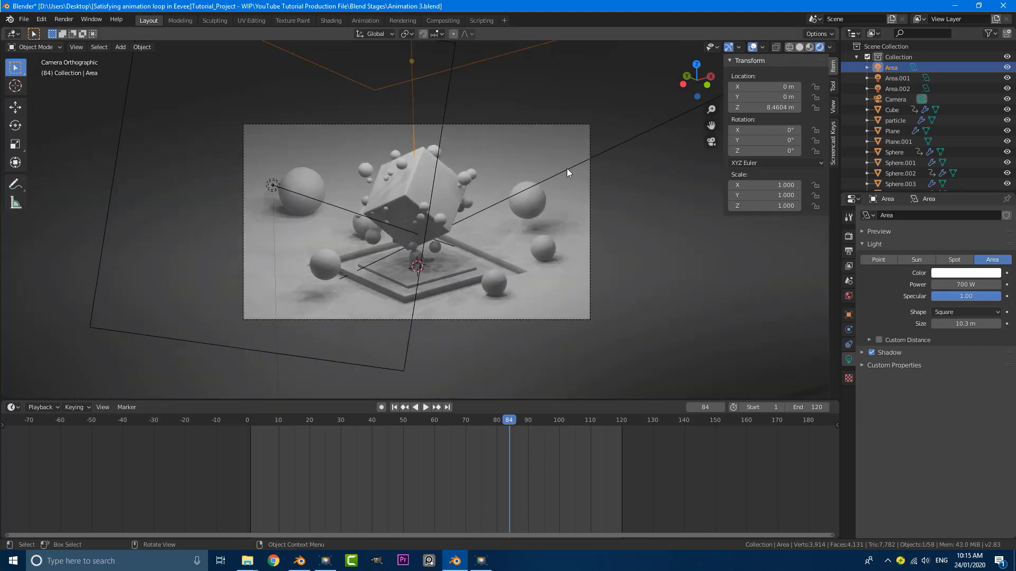
left_click(626, 141)
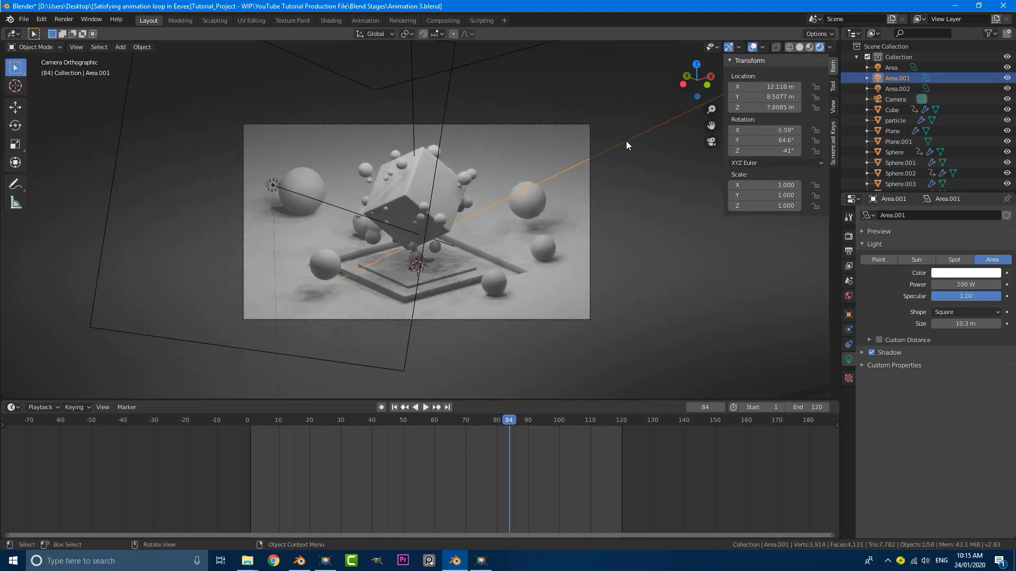
double_click(984, 284)
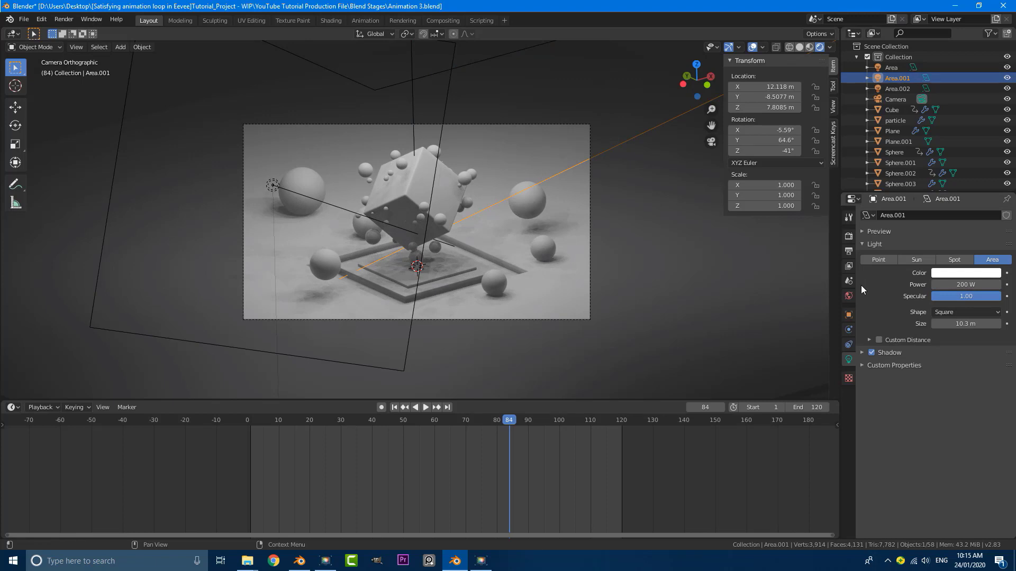
type("700")
key("Return")
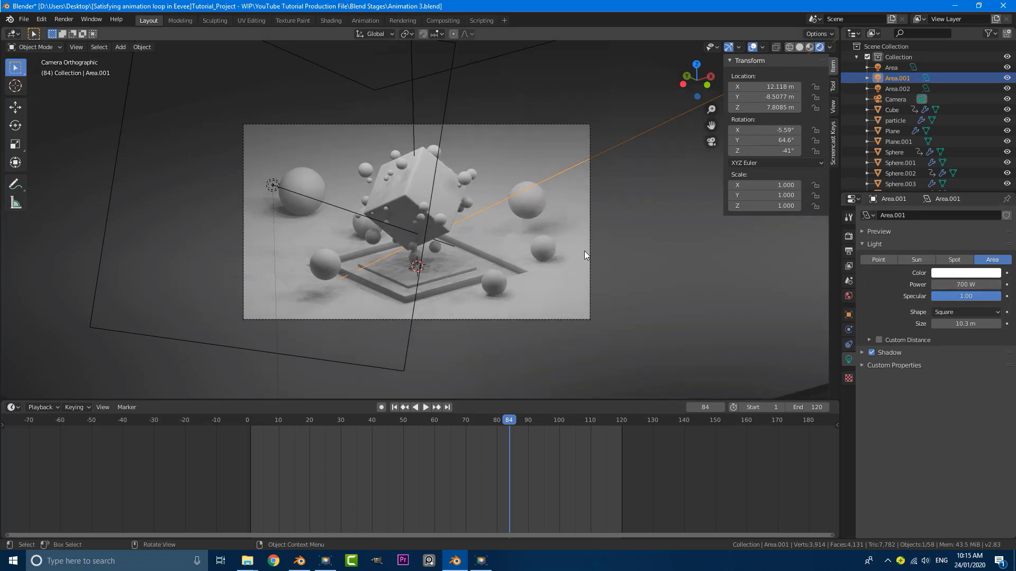
Select the left-side light Area.002 and set its power to 700 W
scroll(466, 205, "down", 1)
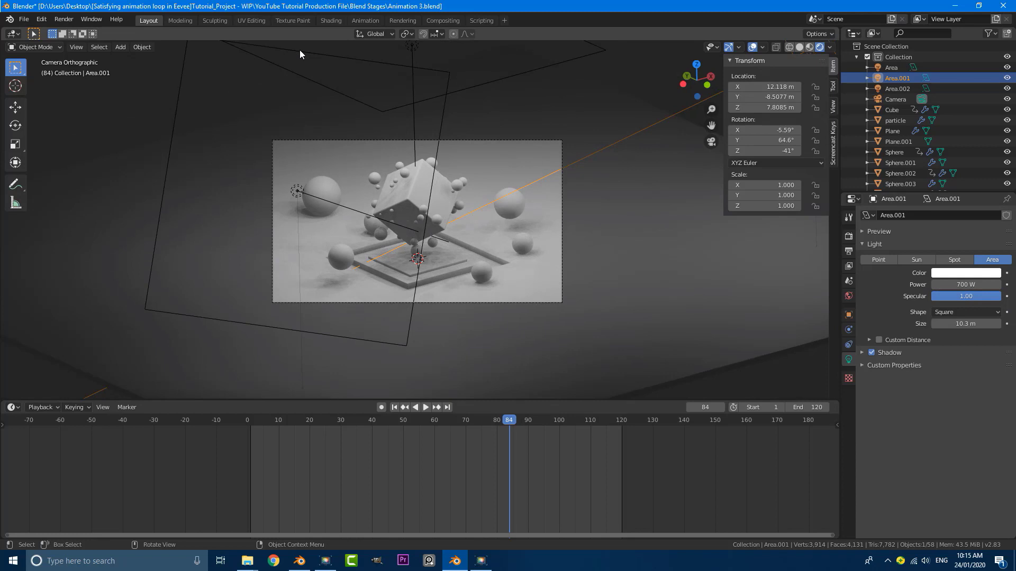
left_click(898, 88)
double_click(967, 285)
left_click(873, 285)
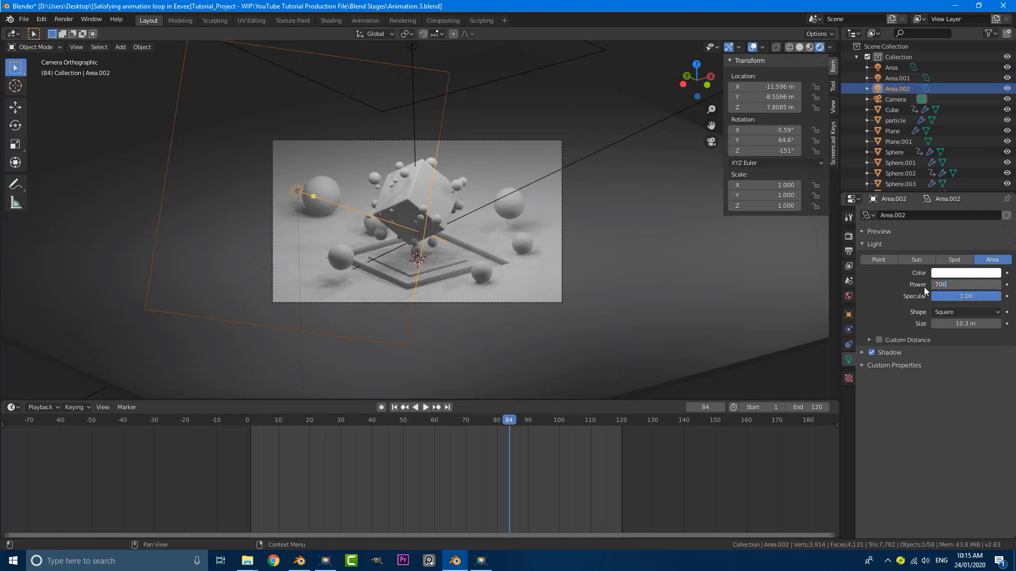
key("Return")
scroll(453, 240, "up", 3)
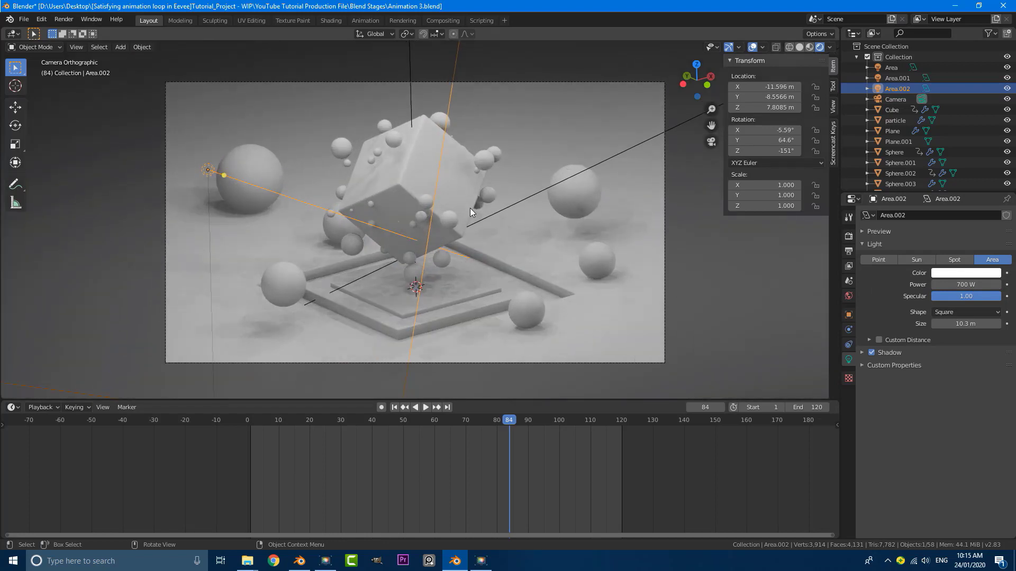
Open the World settings and look at the background colour picker
left_click(849, 296)
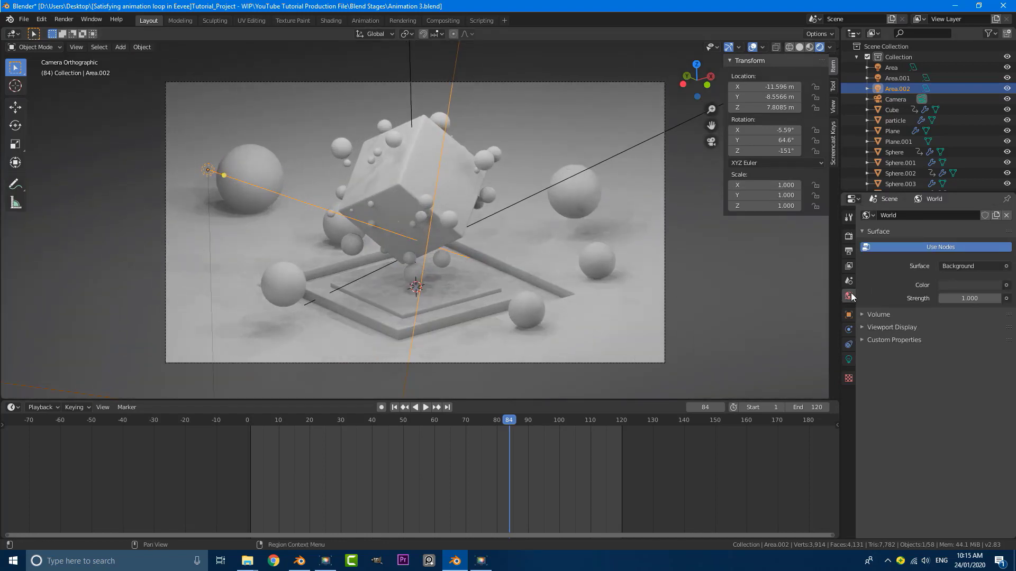
left_click(952, 285)
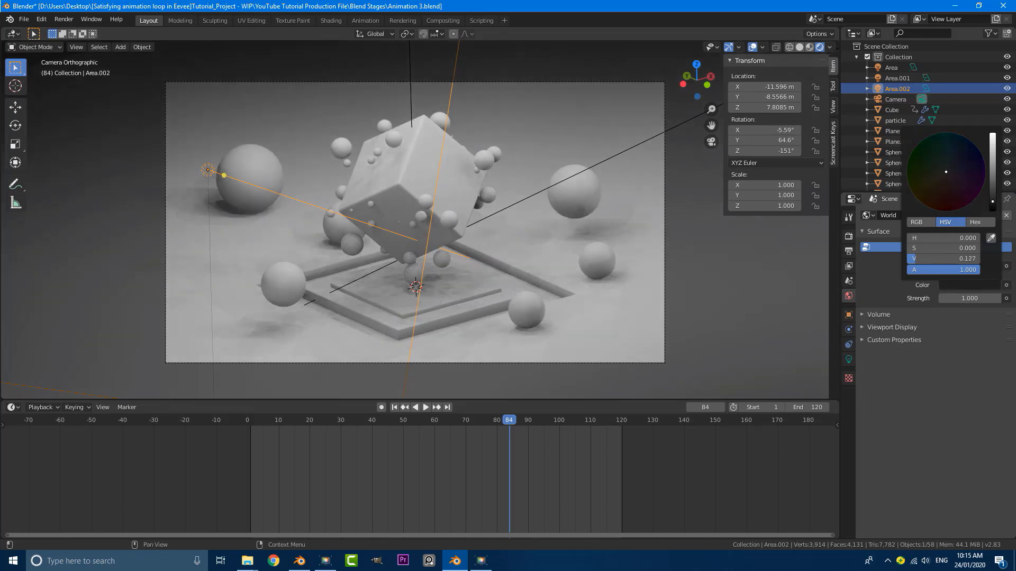
scroll(555, 225, "down", 4)
scroll(551, 219, "up", 3)
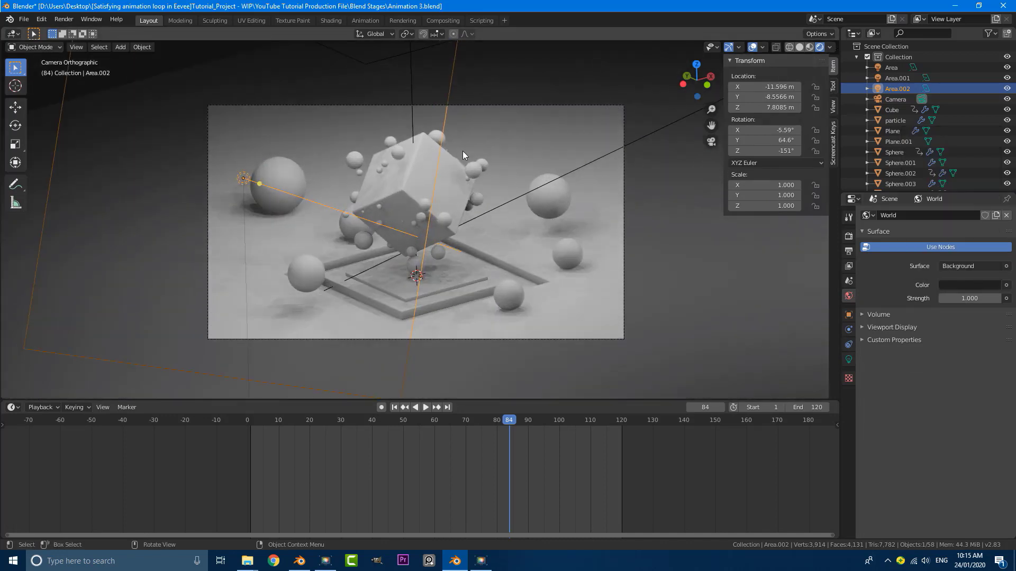
Select the Camera and turn on Depth of Field in its camera data
left_click(481, 106)
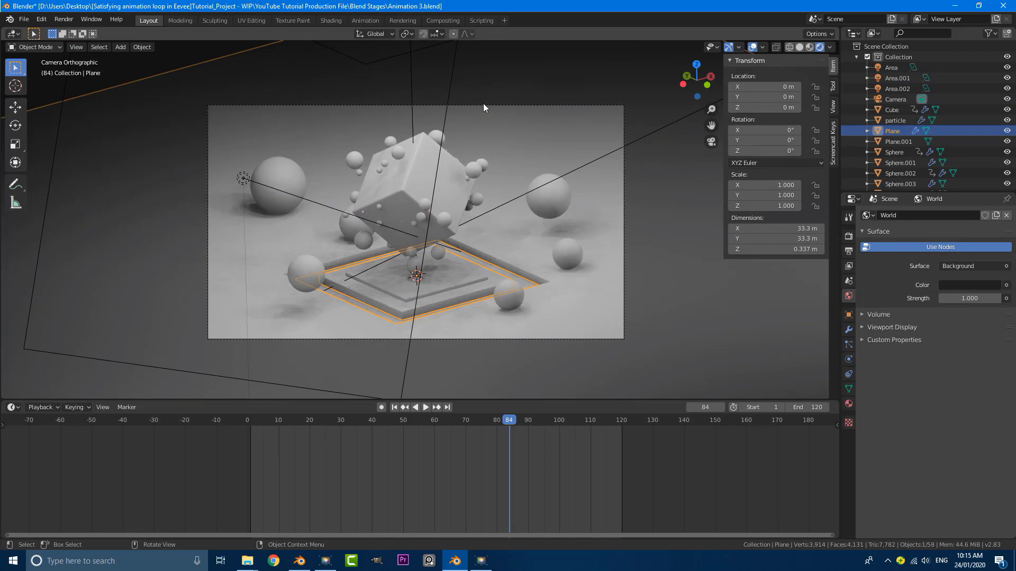
left_click(904, 98)
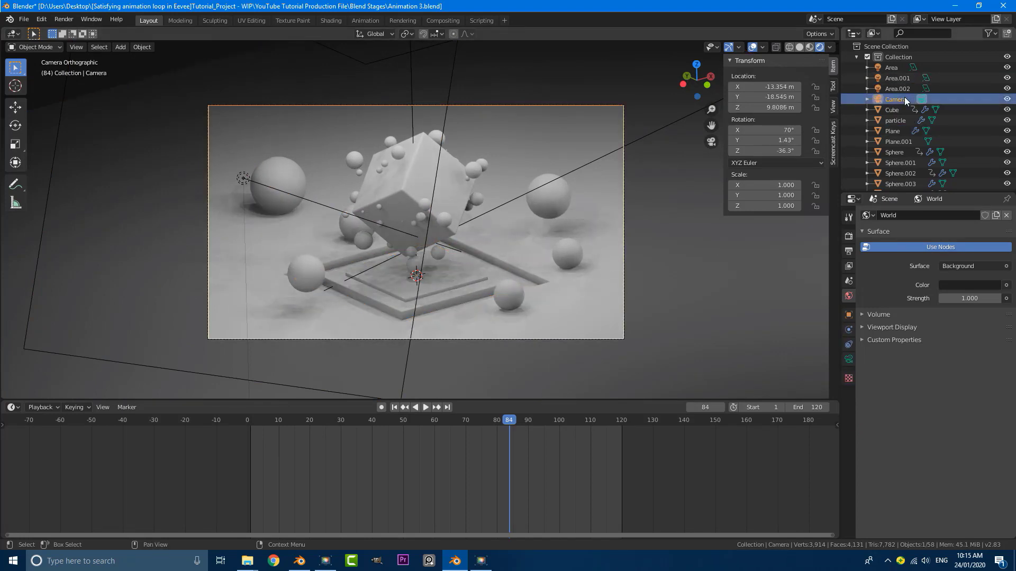
left_click(850, 360)
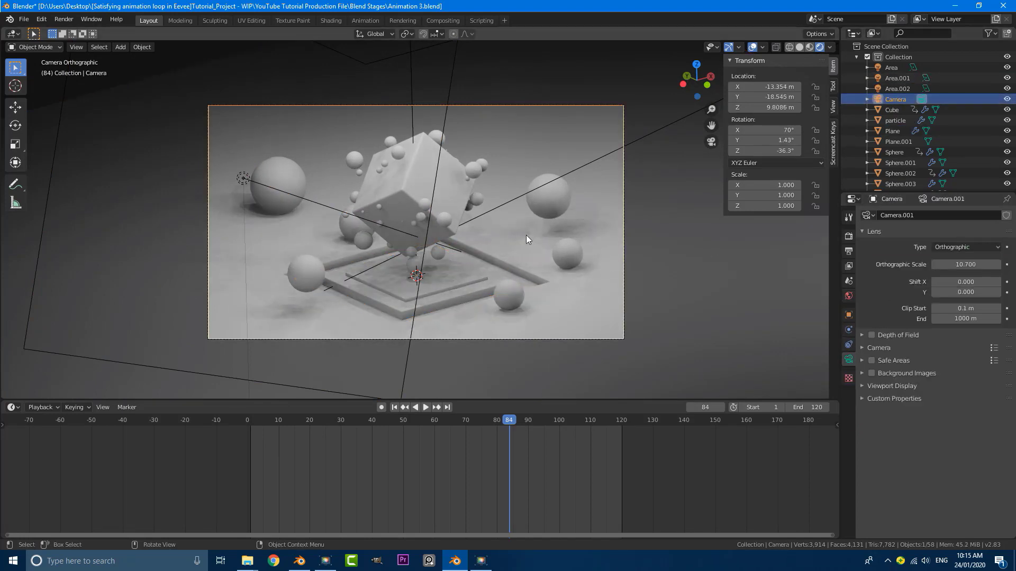
left_click(871, 336)
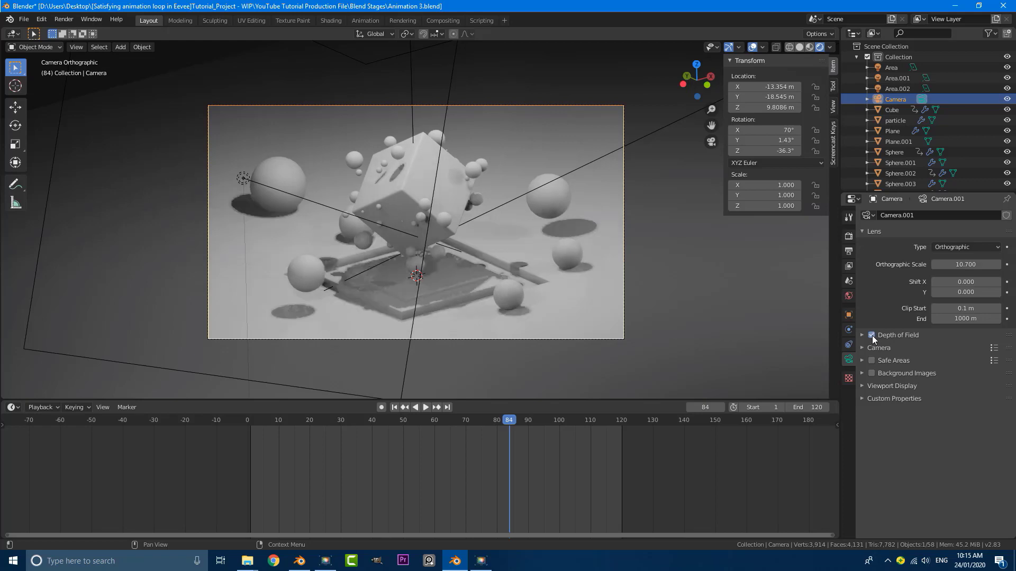
left_click(861, 335)
Eyedrop the Cube as the depth of field Focus on Object
middle_click_drag(398, 242, 372, 247)
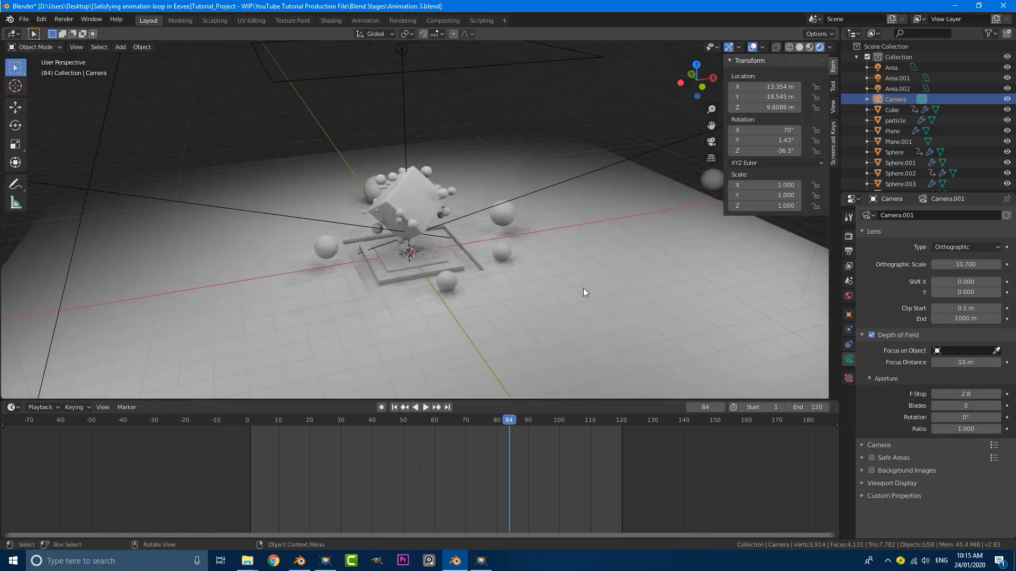
left_click(997, 352)
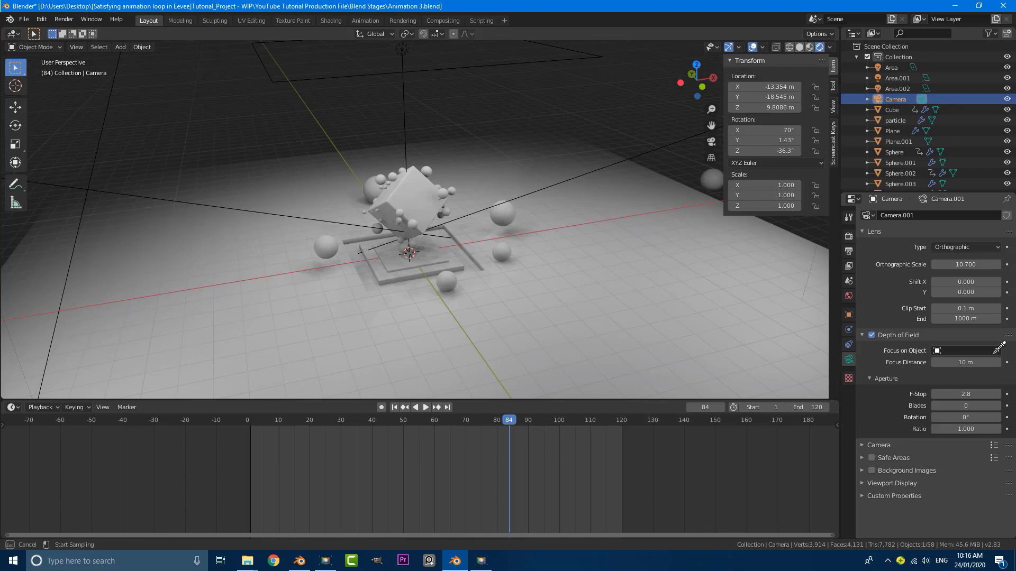
left_click(414, 188)
scroll(415, 191, "up", 6)
middle_click_drag(415, 191, 491, 187)
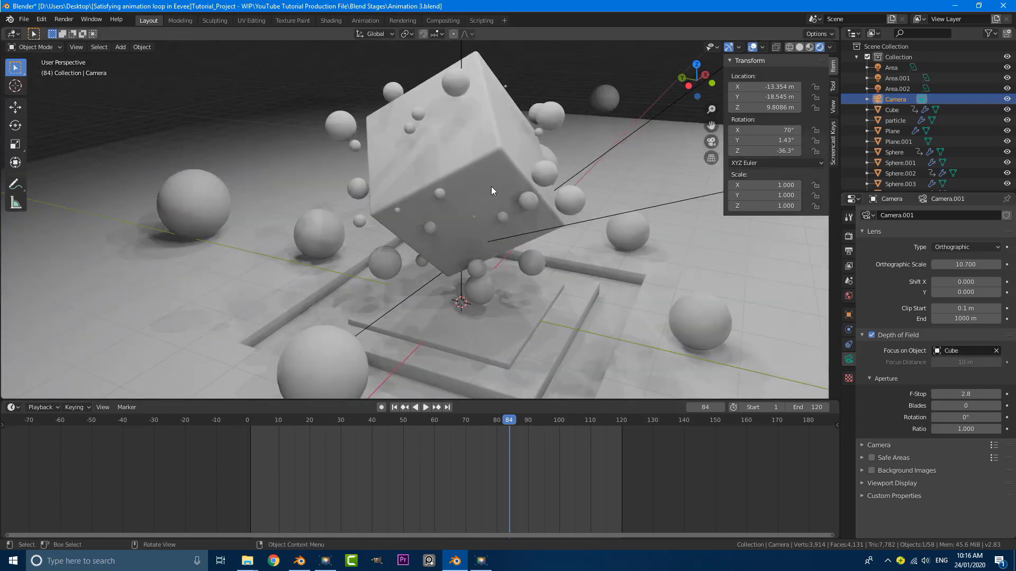
key("KP_0")
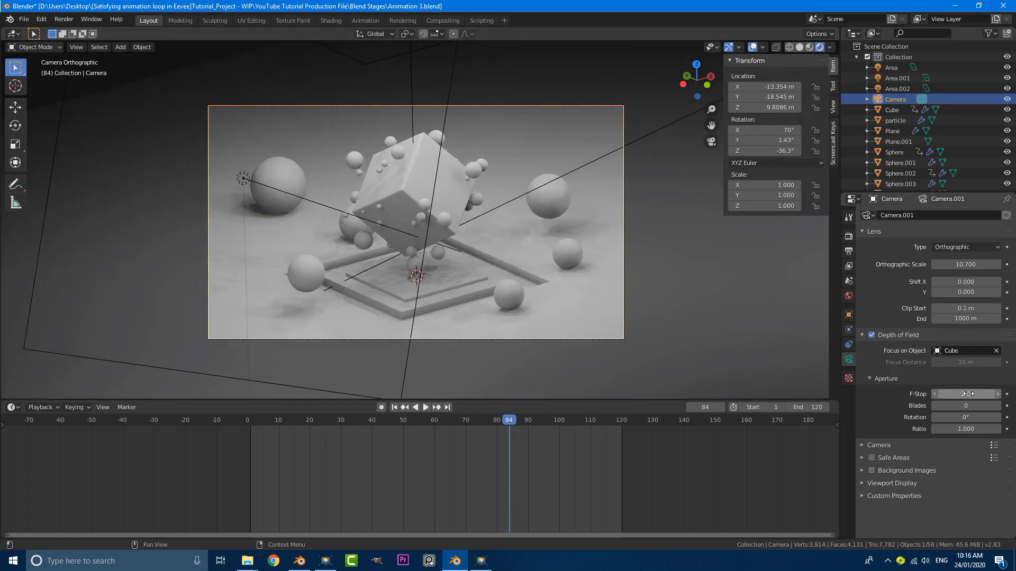
Lower the F-Stop to 0.1, reselect the Cube and switch to the Shading workspace
left_click_drag(966, 394, 899, 395)
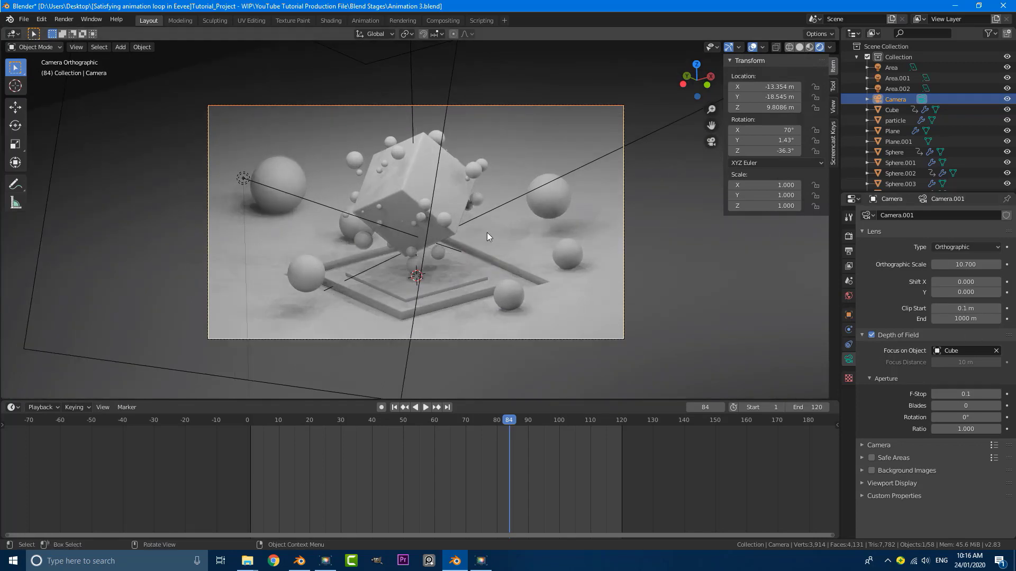
scroll(436, 205, "up", 3)
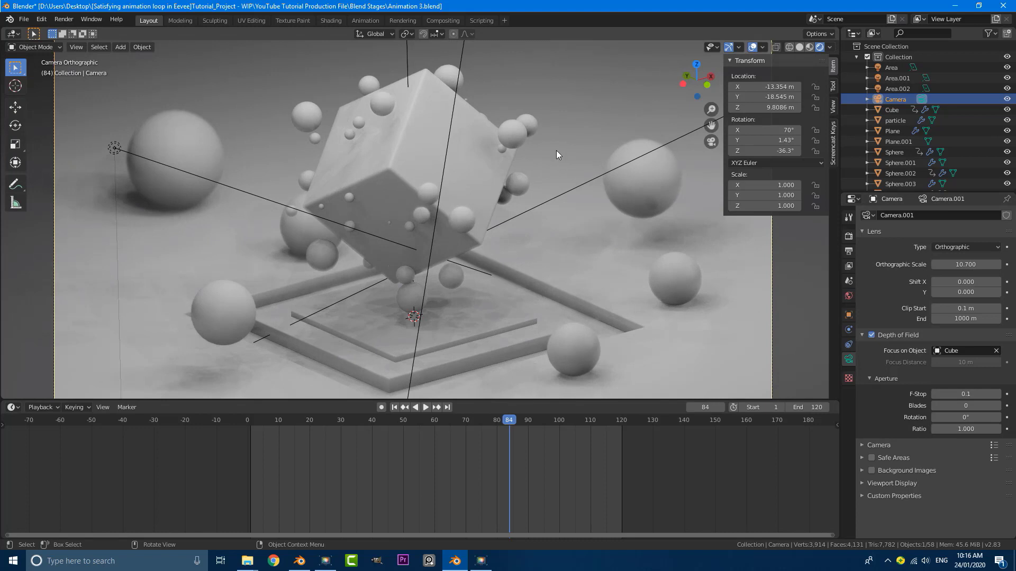
scroll(556, 150, "down", 3)
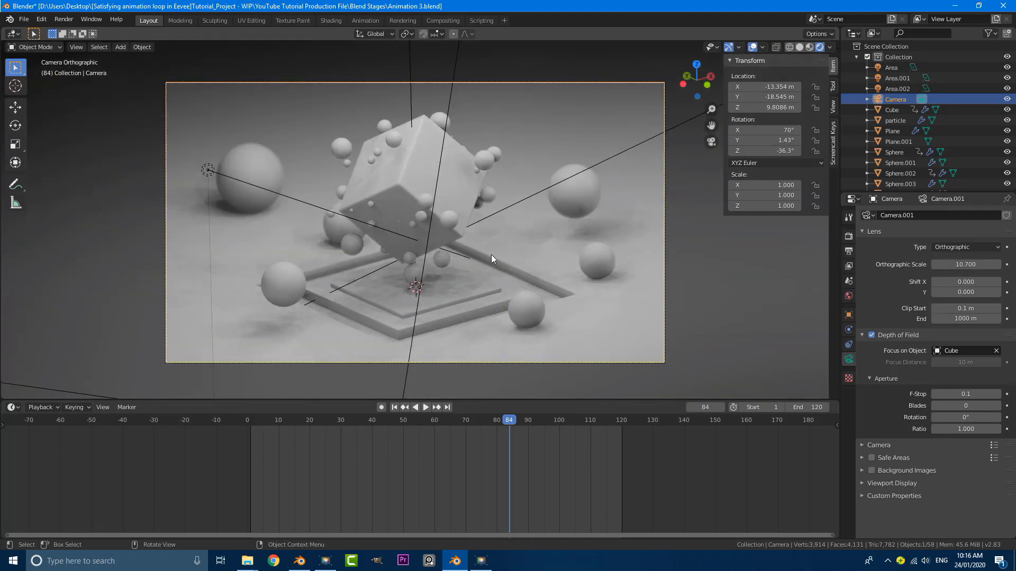
middle_click_drag(481, 247, 488, 254, "shift")
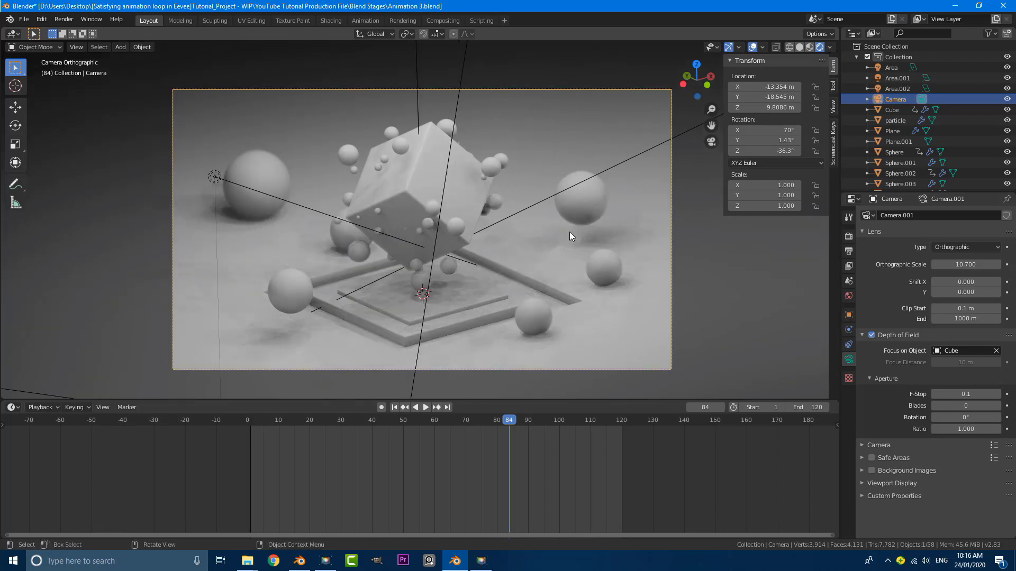
left_click(431, 145)
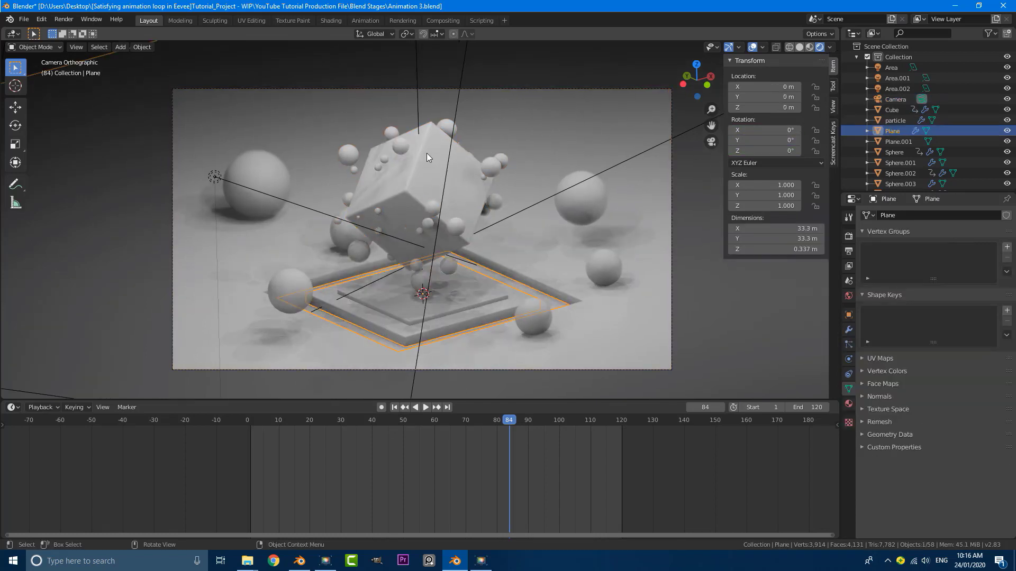
left_click(326, 19)
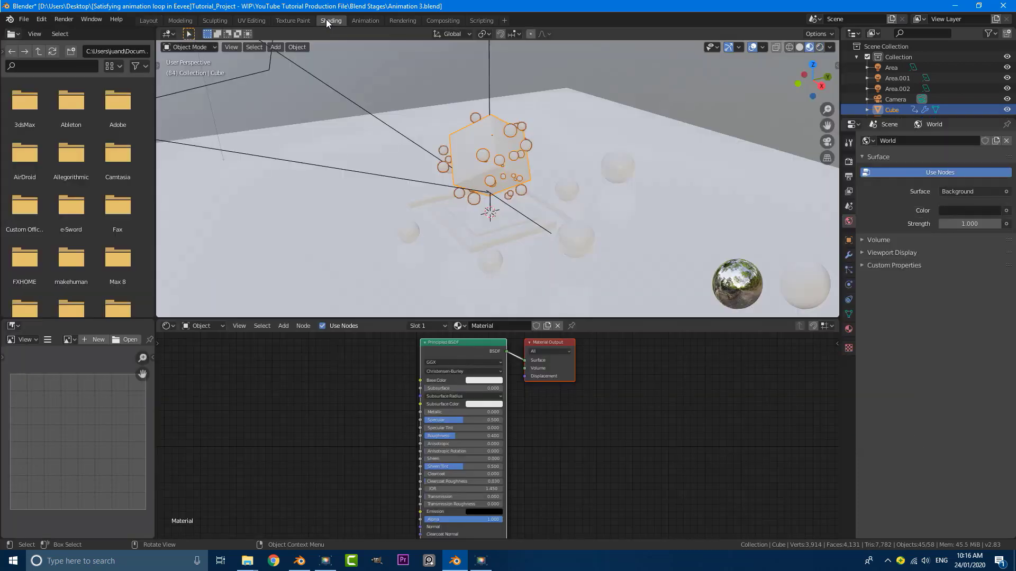
View through the camera in rendered shading with the Cube still active
middle_click_drag(418, 114, 463, 156)
key("KP_0")
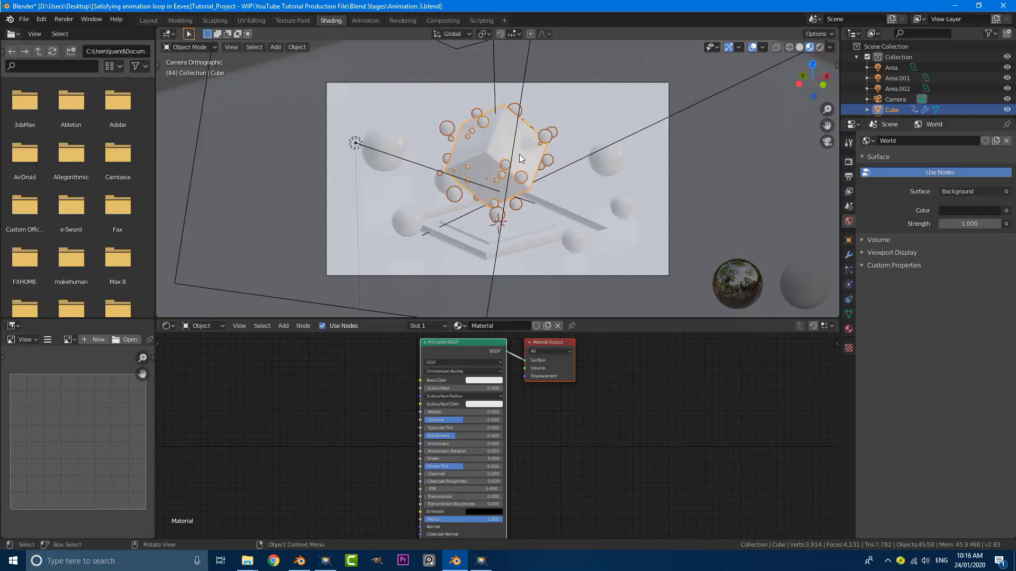
key("z")
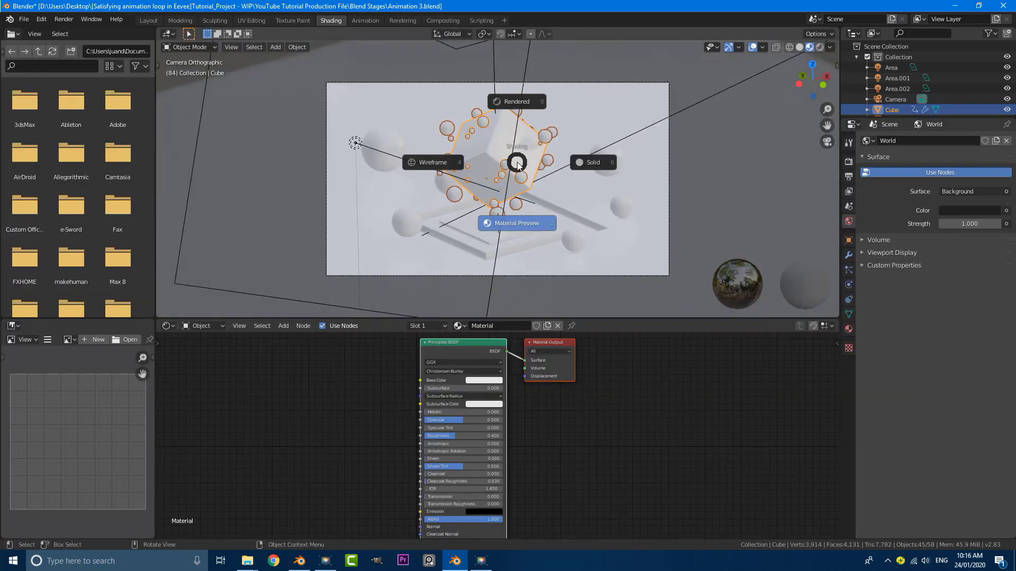
left_click(519, 98)
scroll(463, 140, "up", 1)
key("alt+a")
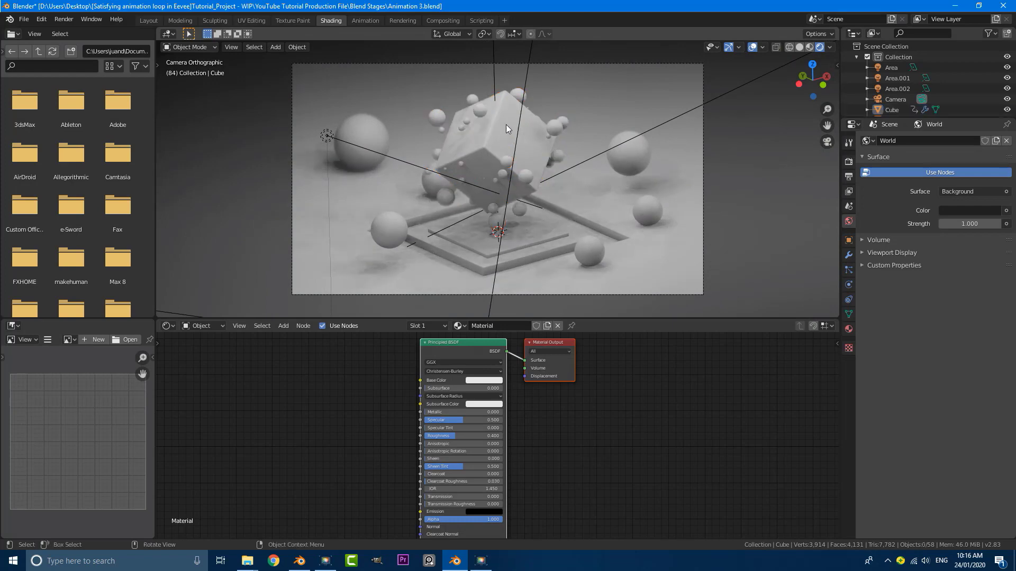
key("ctrl+z")
scroll(487, 138, "down", 3)
Enlarge the node editor so the Cube's material nodes are in view
middle_click_drag(396, 382, 400, 429)
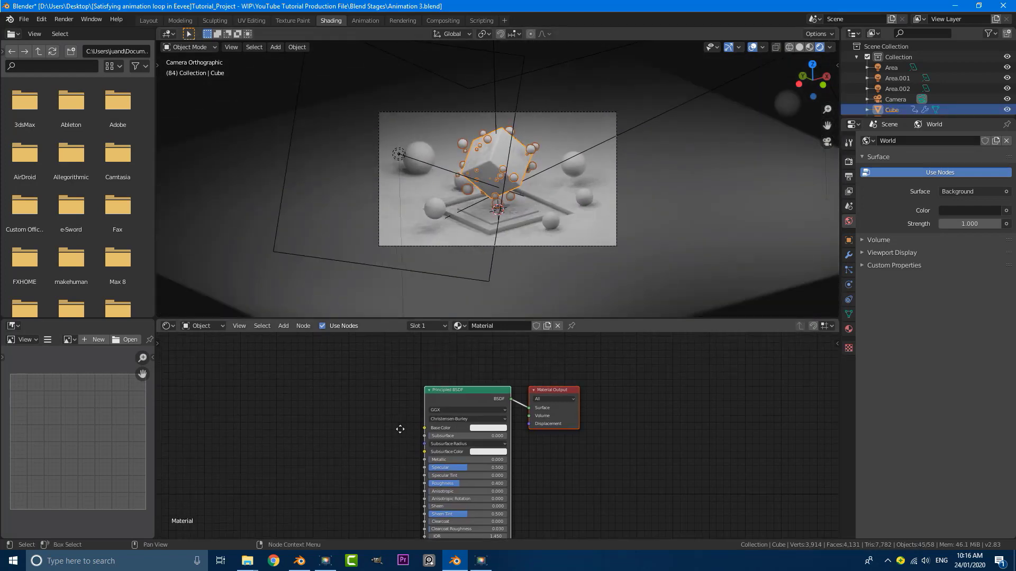
scroll(492, 335, "up", 2)
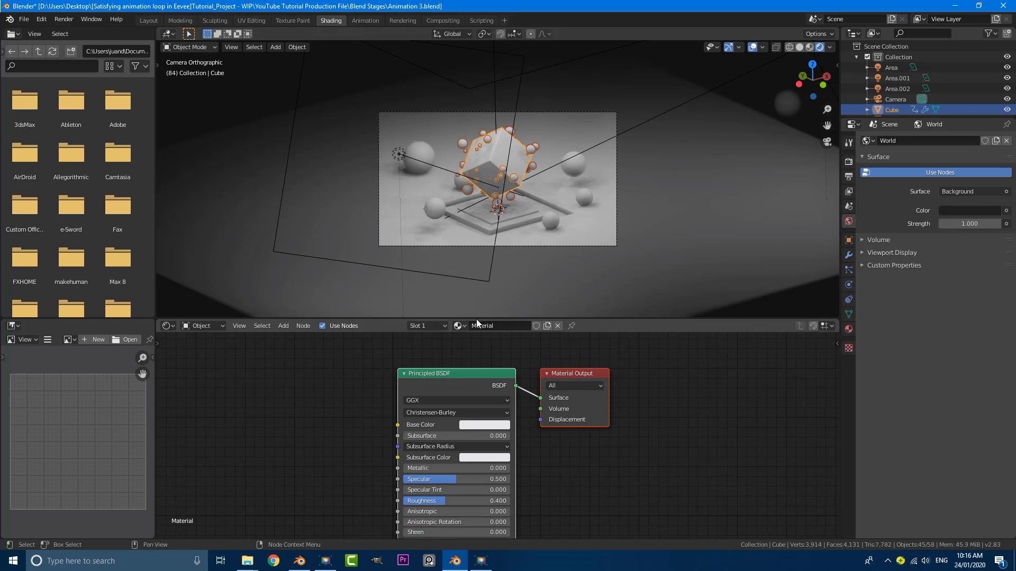
scroll(476, 360, "up", 2)
scroll(543, 298, "up", 1)
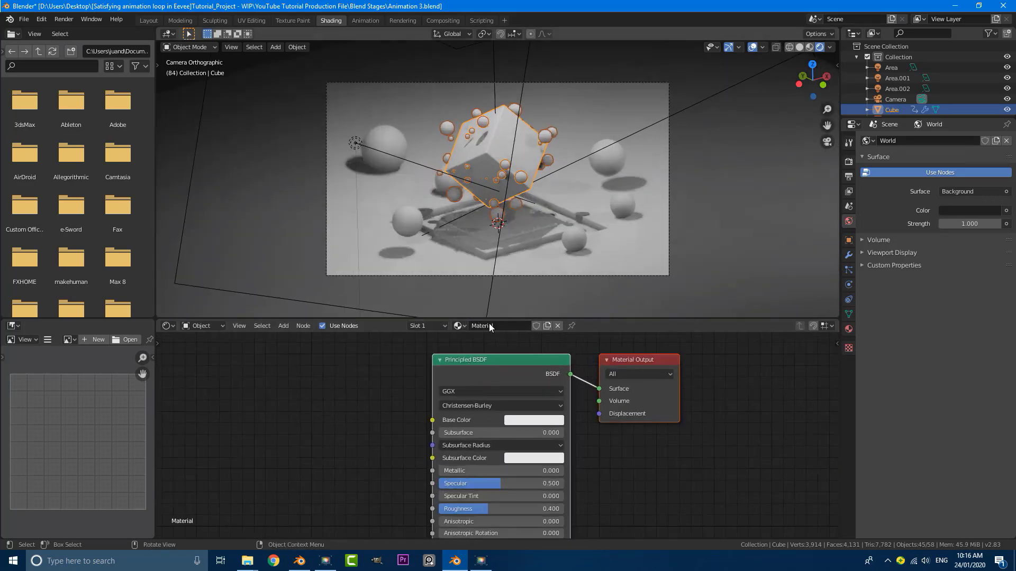
scroll(481, 365, "down", 2)
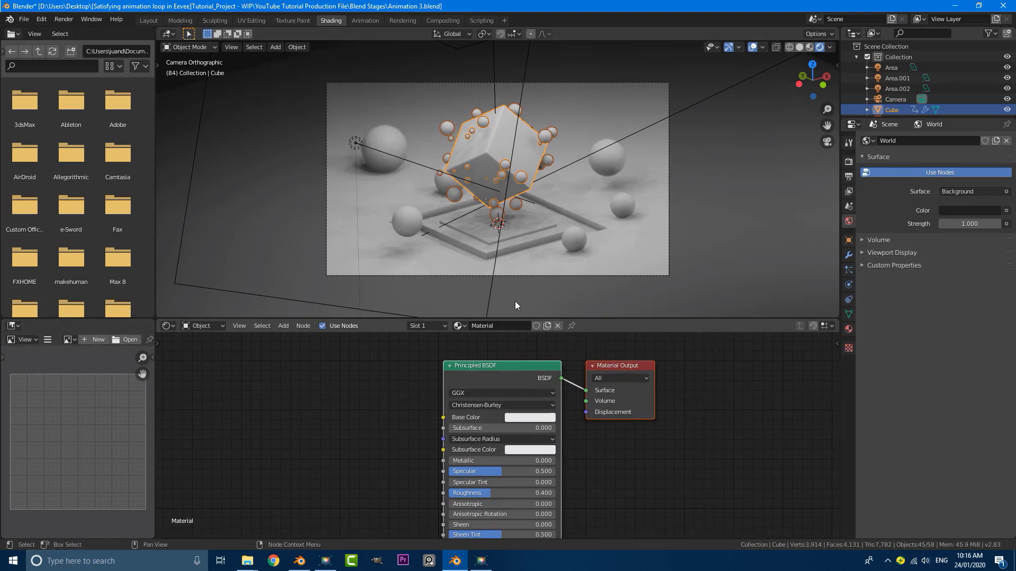
left_click_drag(623, 319, 622, 268)
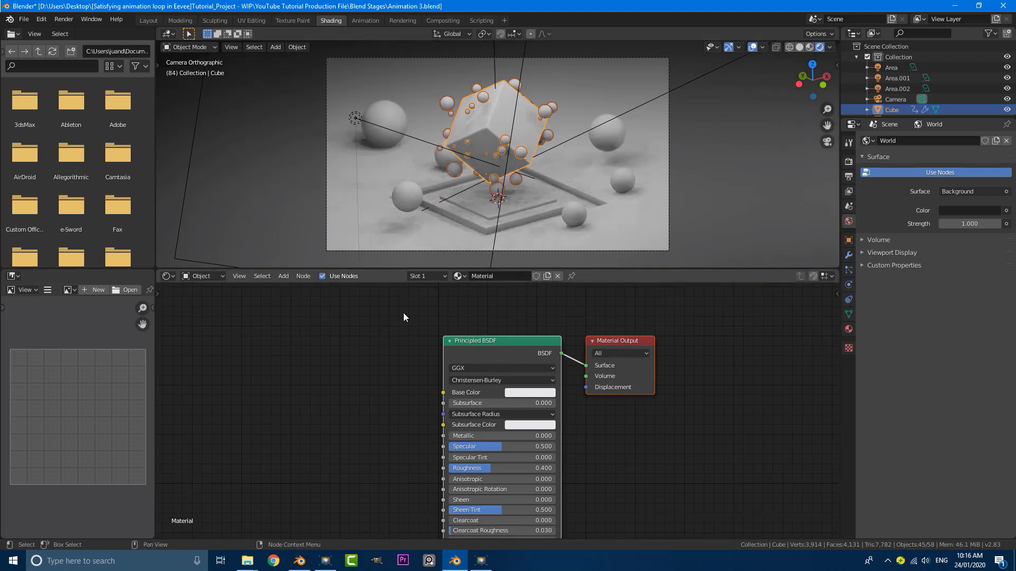
middle_click_drag(407, 350, 470, 333)
scroll(553, 372, "up", 1)
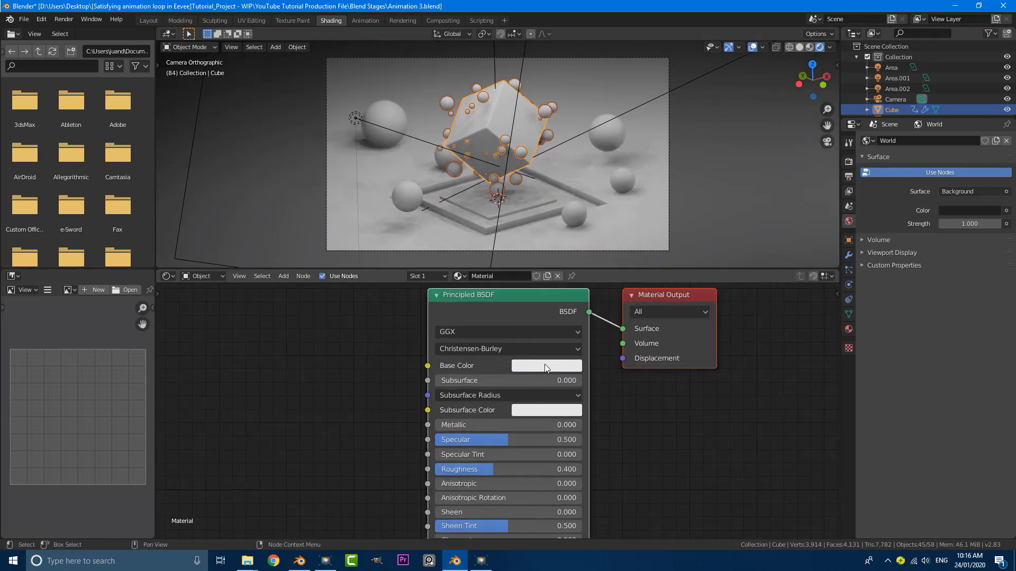
Set the Principled BSDF Base Color to a pale golden yellow
left_click(545, 365)
left_click(551, 237)
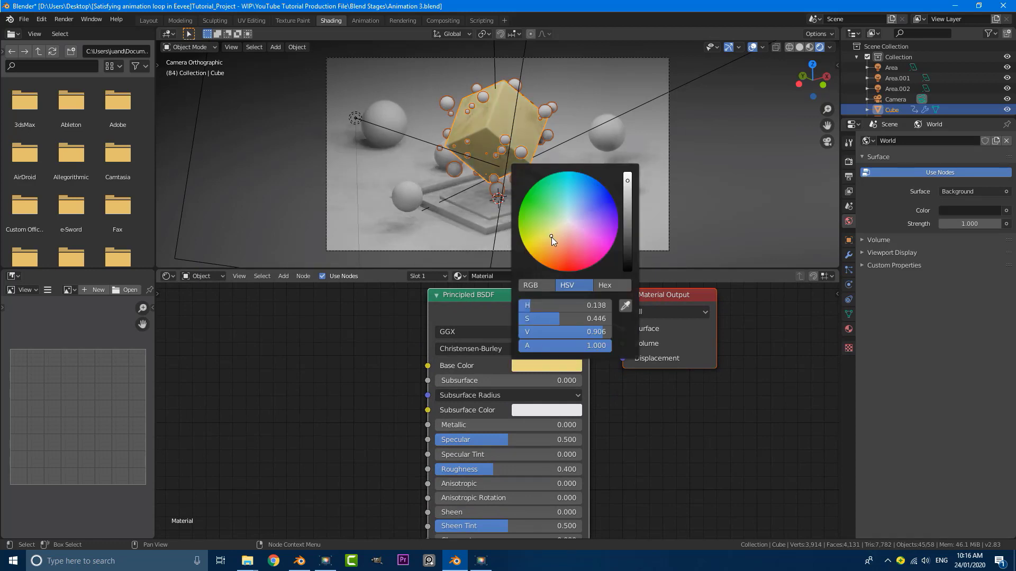
scroll(609, 212, "down", 2)
scroll(558, 228, "up", 1)
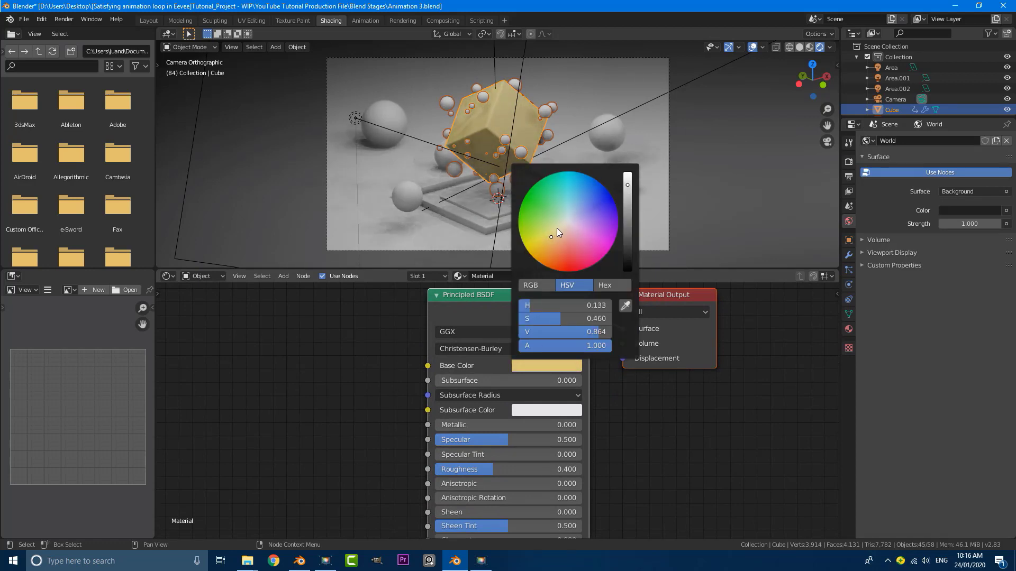
scroll(479, 112, "down", 1)
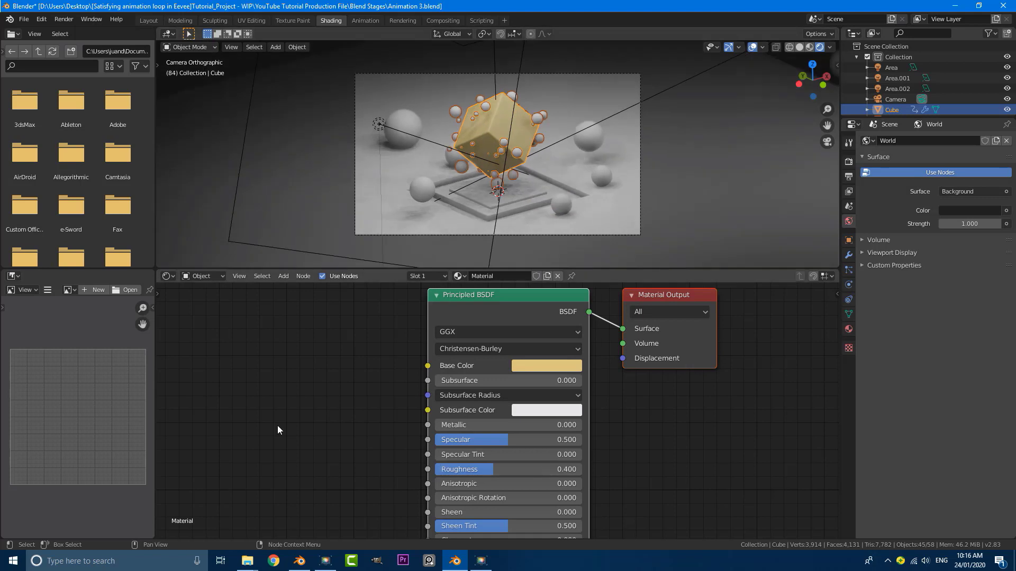
scroll(273, 427, "down", 1)
Pan the node view to the right and deselect the material nodes
middle_click_drag(269, 427, 322, 426)
middle_click_drag(263, 360, 292, 387)
key("shift+a")
key("Escape")
left_click(287, 378)
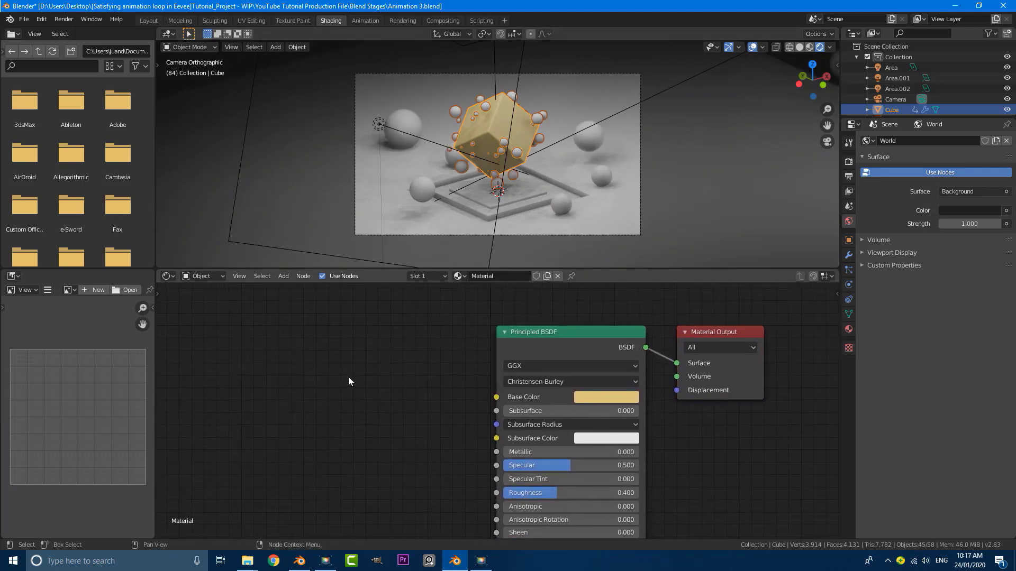
Insert a Mix Shader between the gold Principled BSDF and the Material Output
scroll(349, 378, "down", 1)
key("shift+a")
type("smi")
left_click(394, 409)
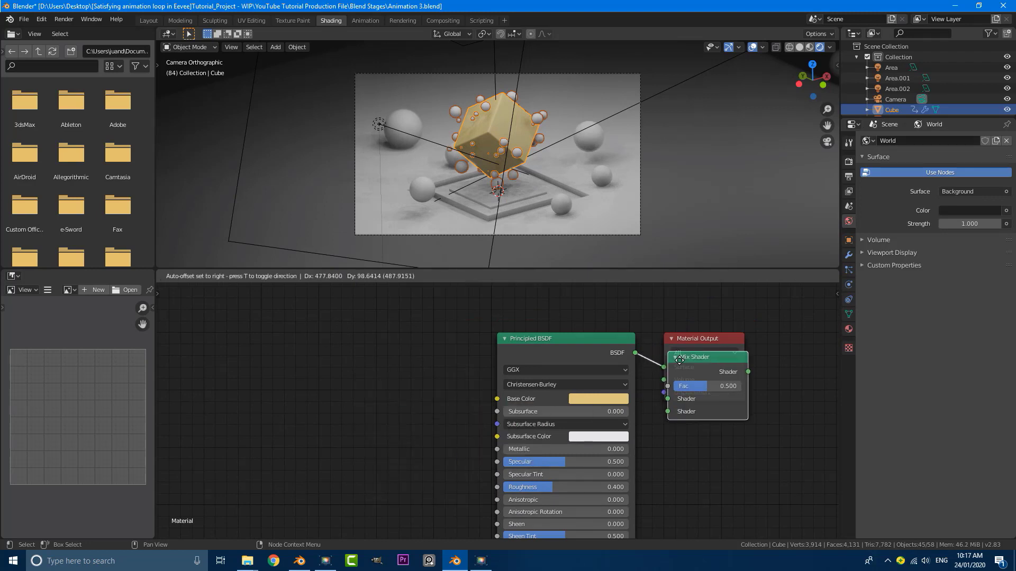
left_click(681, 436)
middle_click_drag(681, 435, 356, 401)
left_click_drag(400, 310, 581, 351)
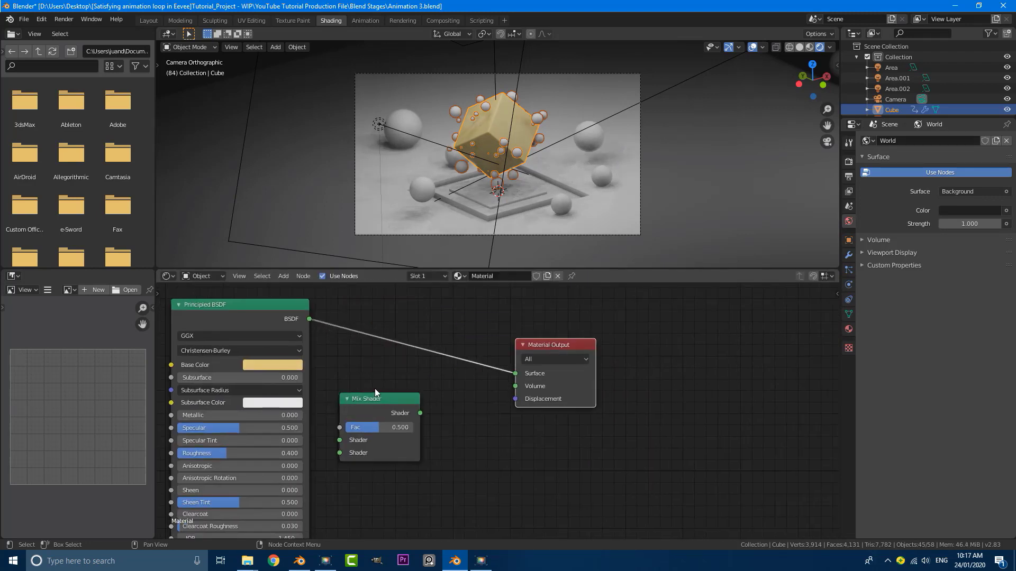
left_click_drag(375, 398, 415, 333)
middle_click_drag(238, 353, 359, 360)
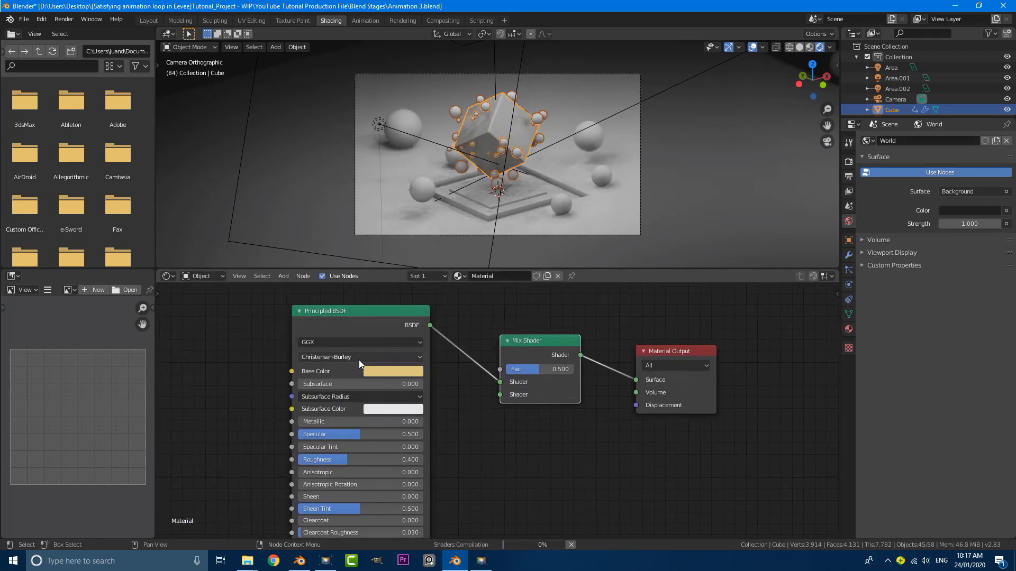
scroll(517, 379, "up", 1)
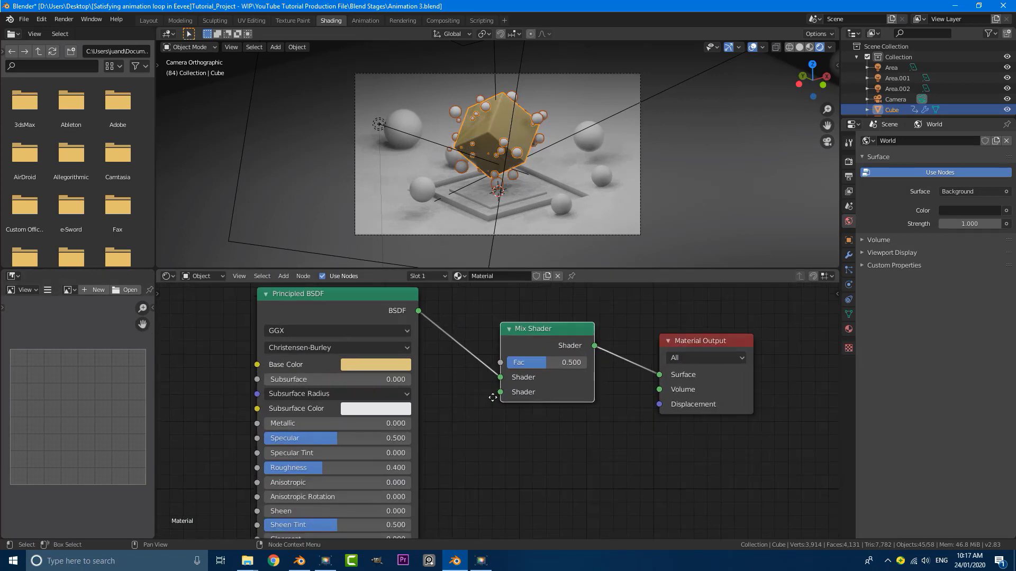
scroll(493, 398, "down", 1)
middle_click_drag(259, 356, 366, 378)
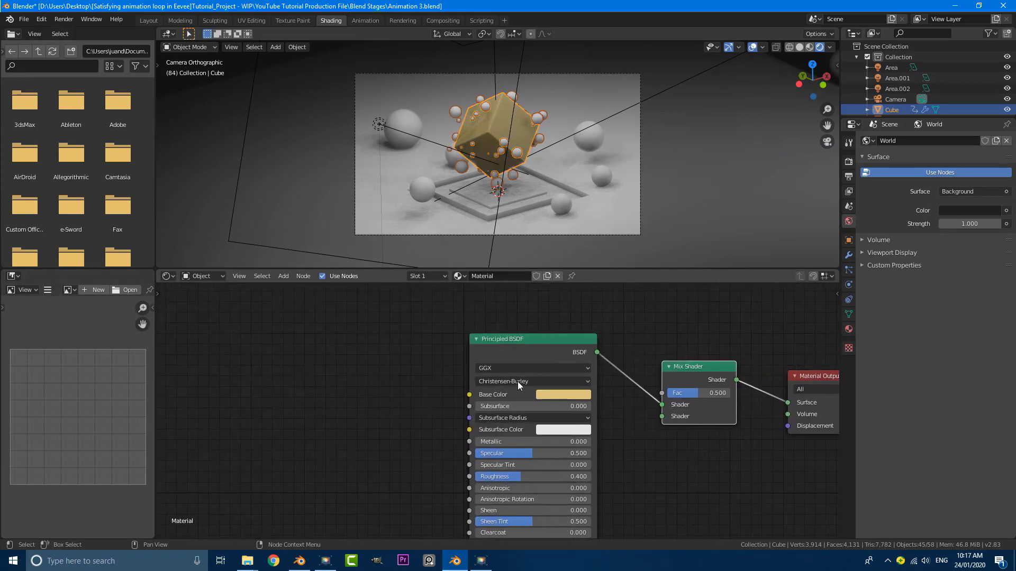
Add a second Principled BSDF and connect it to the Mix Shader's Shader input
key("shift+a")
key("Escape")
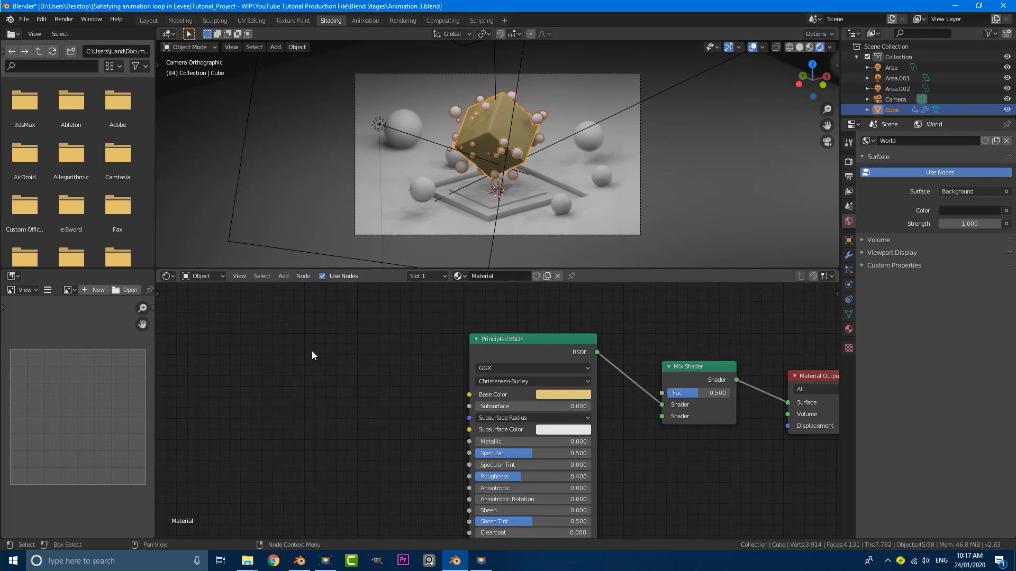
key("shift+a")
left_click(311, 355)
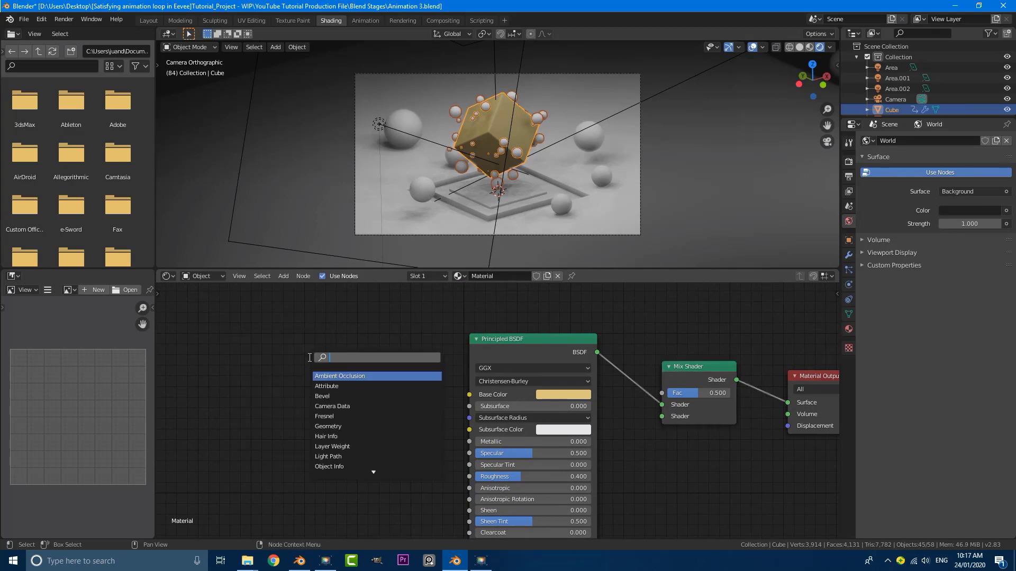
type("prin")
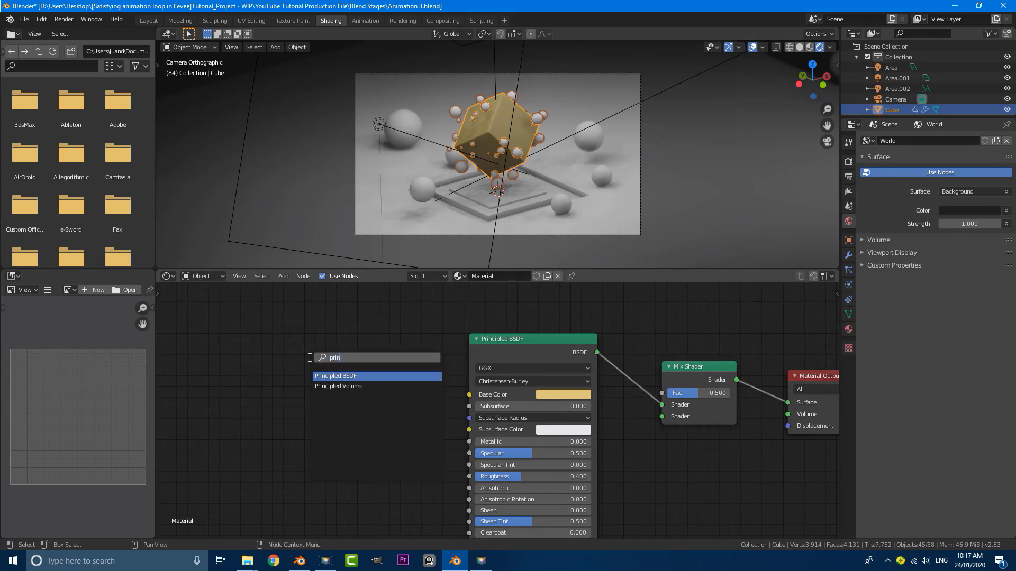
type("c")
left_click(336, 369)
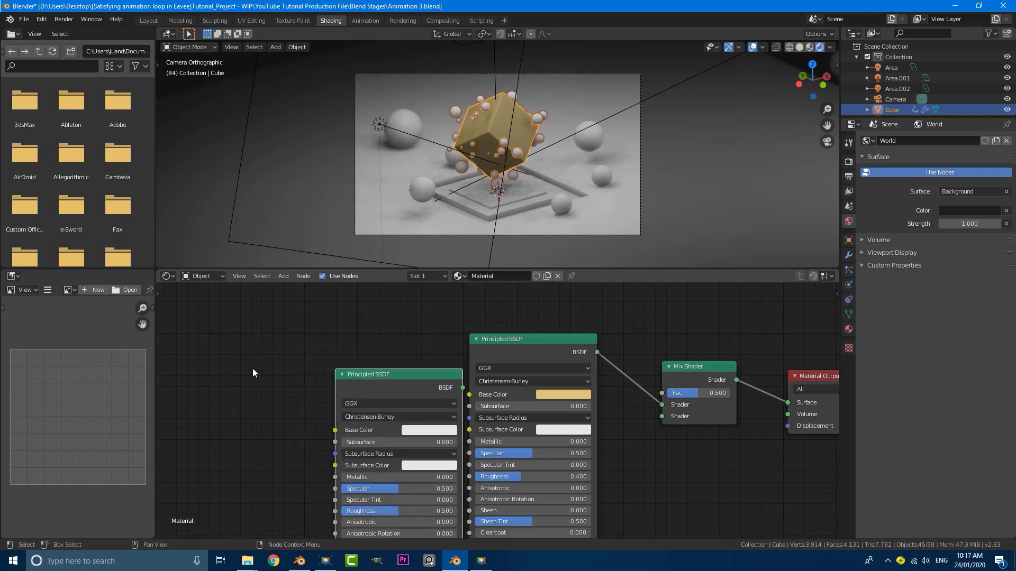
scroll(401, 389, "down", 4)
middle_click_drag(377, 386, 410, 343)
scroll(418, 346, "up", 2)
left_click_drag(420, 343, 280, 350)
scroll(317, 347, "down", 5)
middle_click_drag(401, 361, 393, 364)
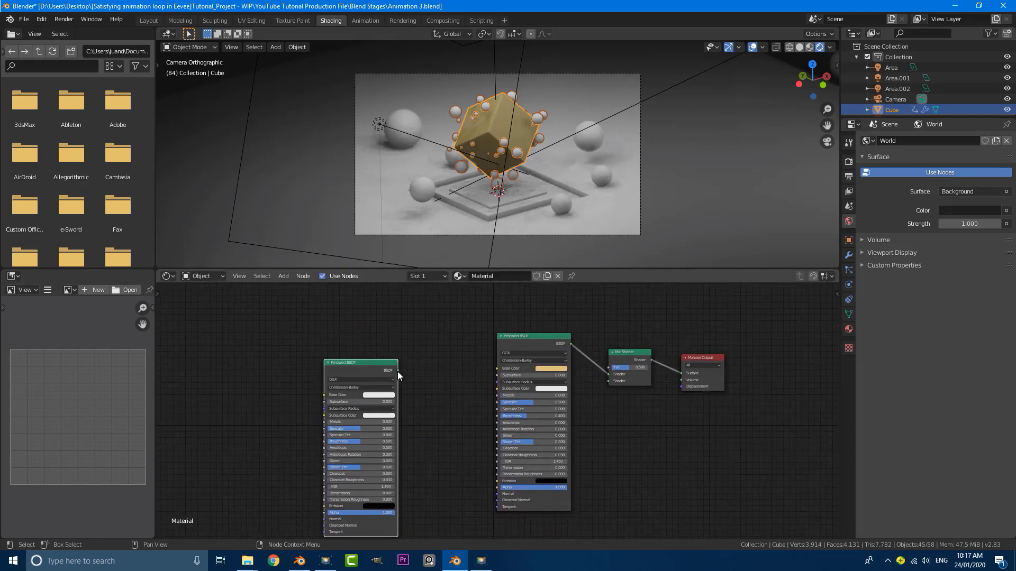
left_click_drag(398, 372, 607, 374)
Set the new Principled BSDF to Metallic 1 and Roughness 0.036
scroll(545, 339, "up", 2)
left_click_drag(545, 313, 480, 426)
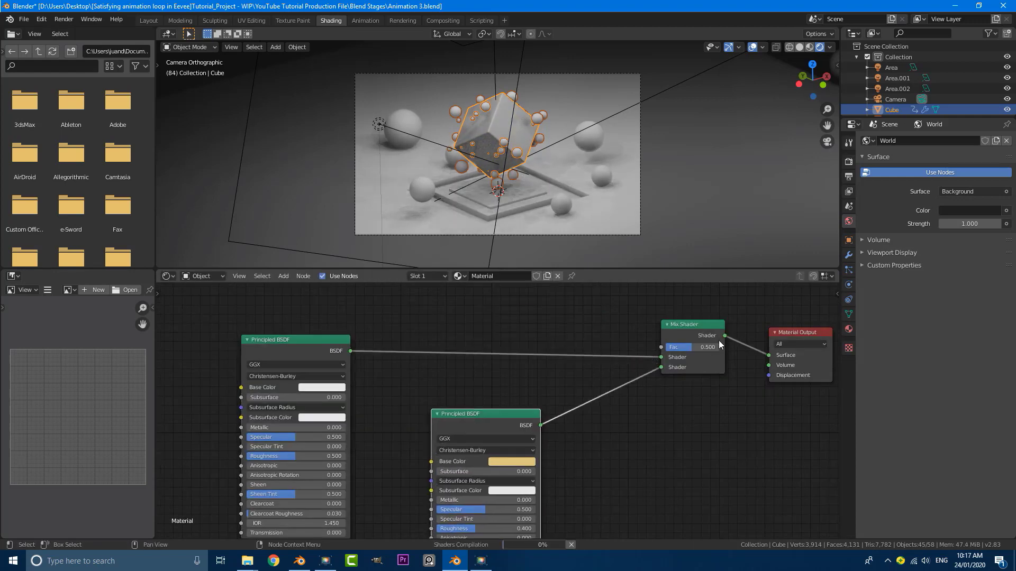
scroll(480, 404, "down", 3)
scroll(499, 335, "up", 1)
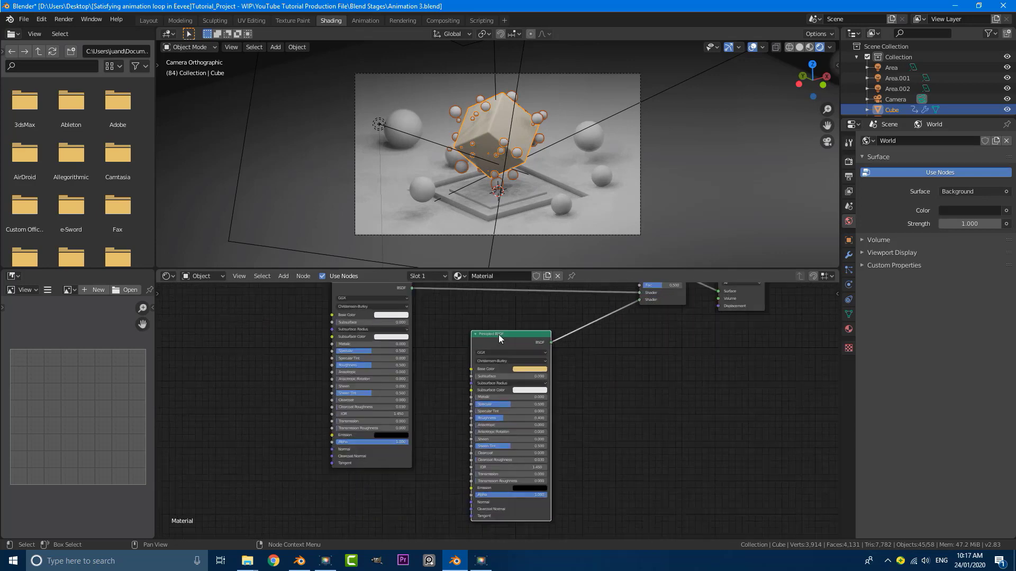
scroll(450, 337, "up", 2)
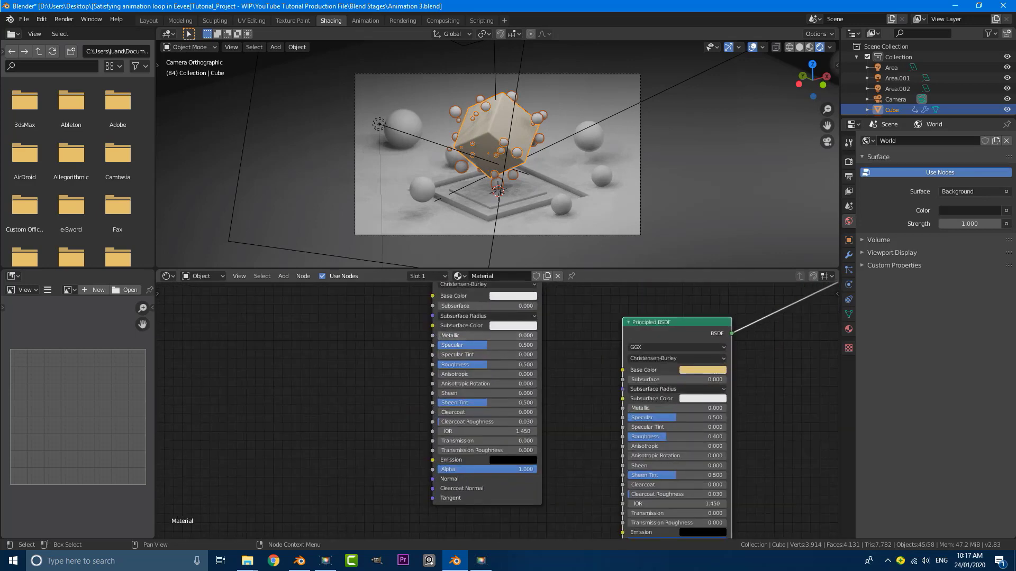
left_click_drag(459, 338, 538, 336)
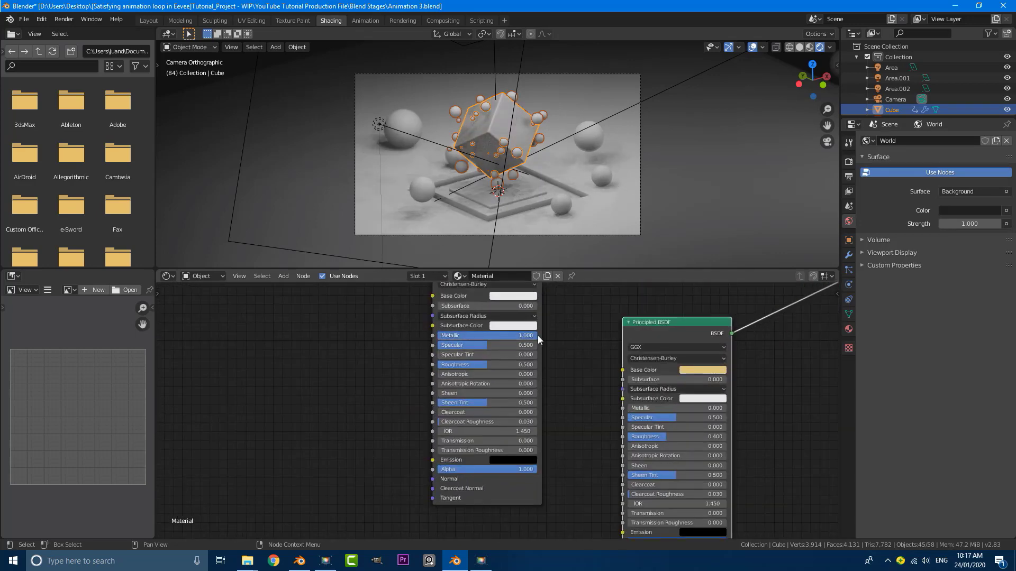
left_click_drag(479, 363, 443, 367)
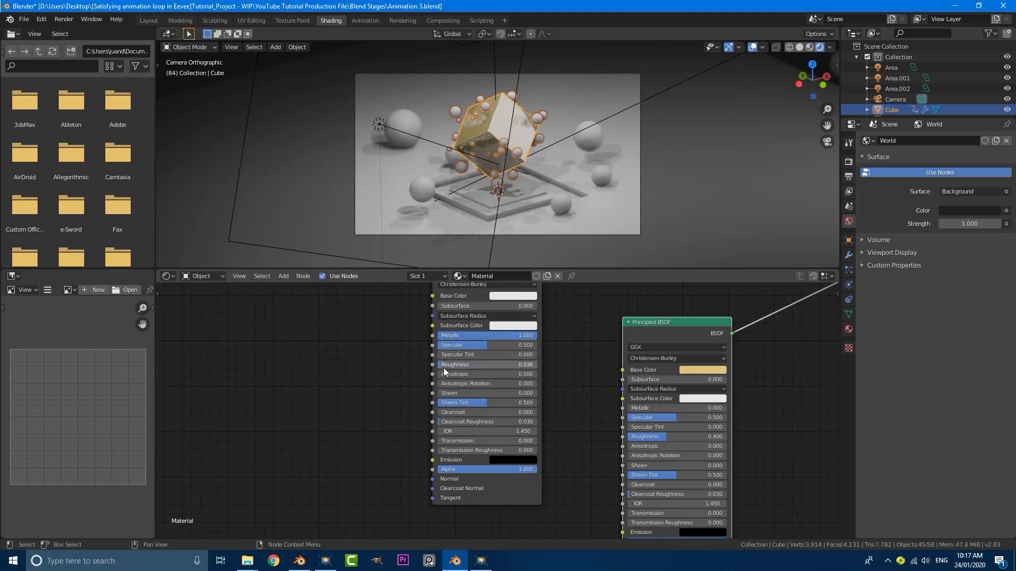
key("Home")
middle_click_drag(480, 344, 558, 433)
scroll(487, 341, "down", 3)
scroll(492, 326, "up", 1)
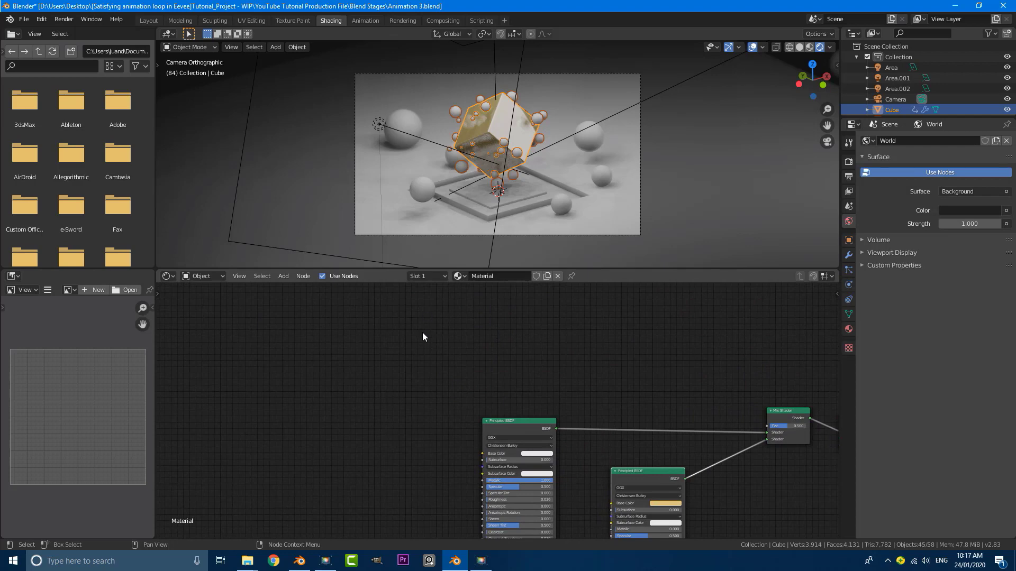
middle_click_drag(503, 380, 530, 397)
Add a Voronoi Texture and a ColorRamp, feeding Voronoi Distance into the ColorRamp's Fac
key("shift+a")
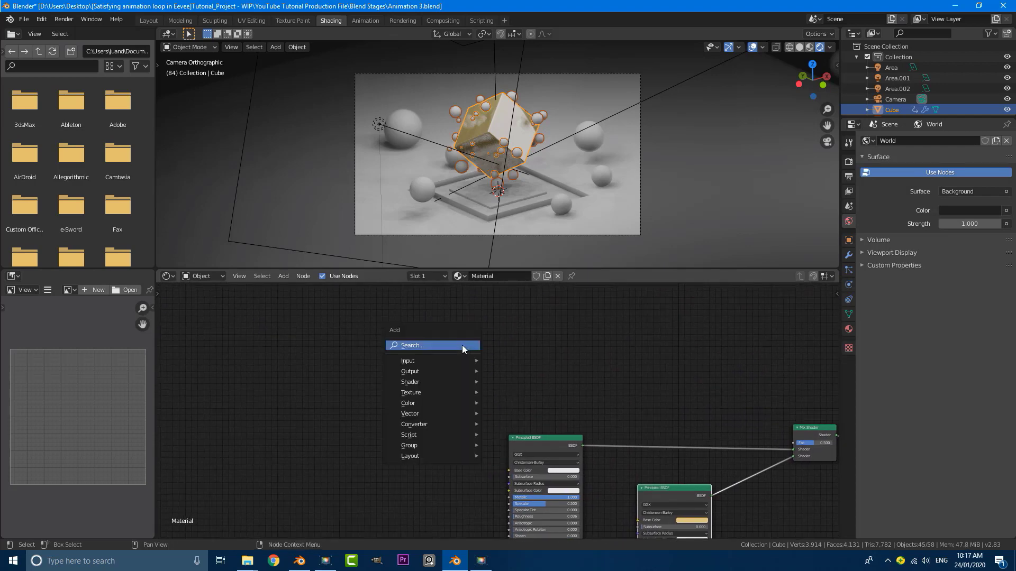
key("Escape")
key("shift+a")
left_click(462, 345)
type("voron")
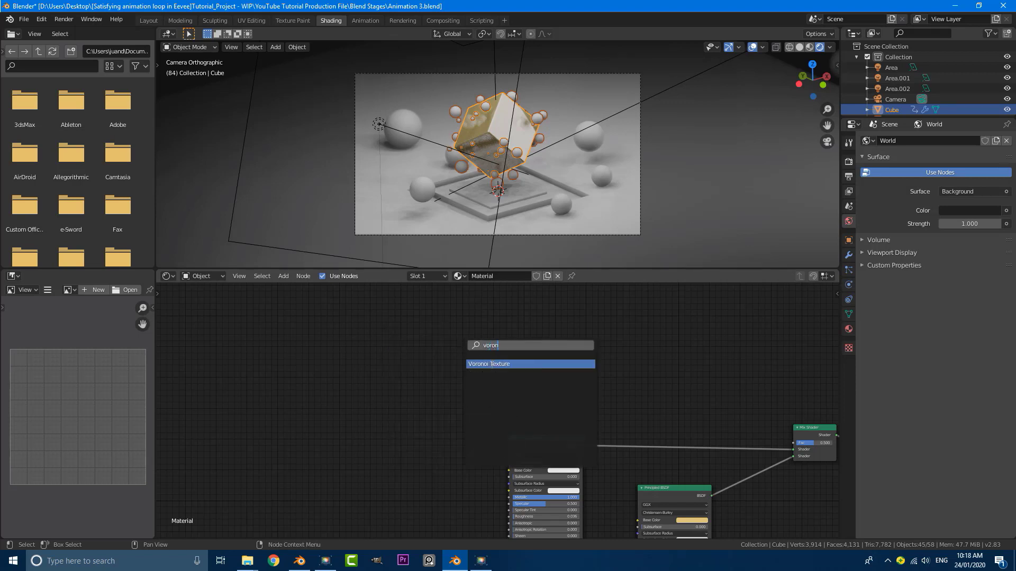
key("Return")
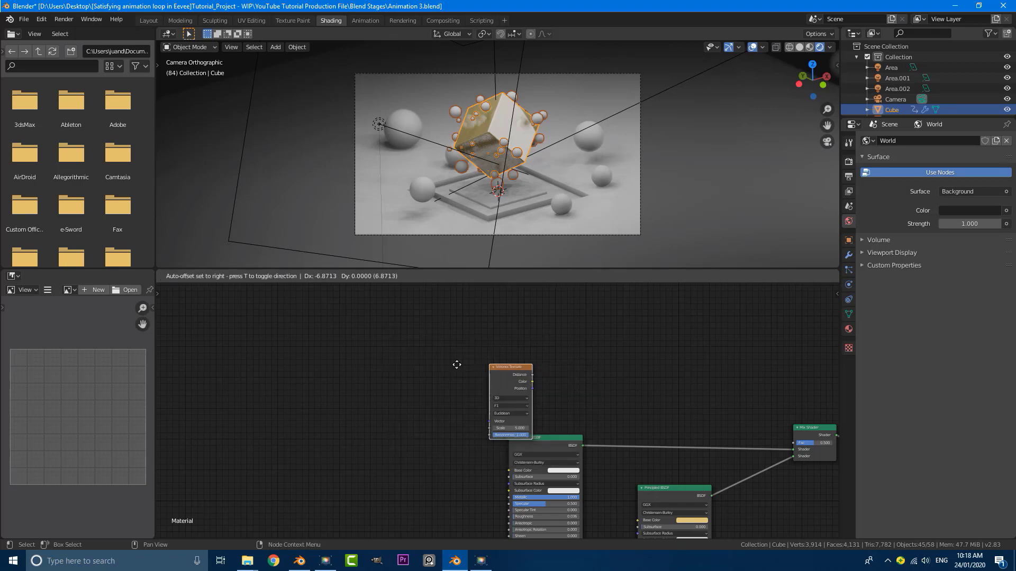
scroll(415, 352, "up", 2)
left_click(411, 356)
scroll(490, 358, "up", 1)
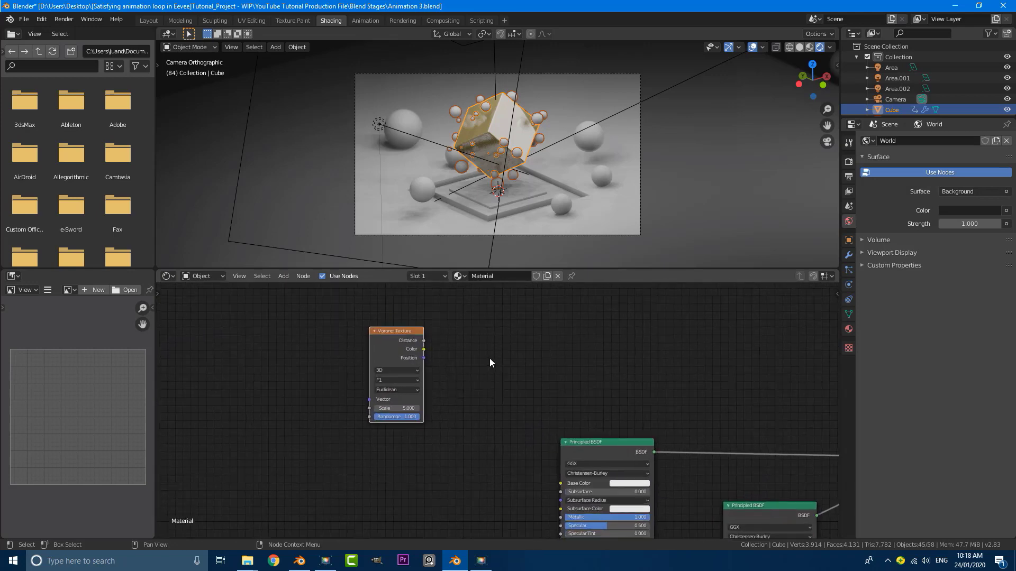
key("shift+a")
left_click(490, 357)
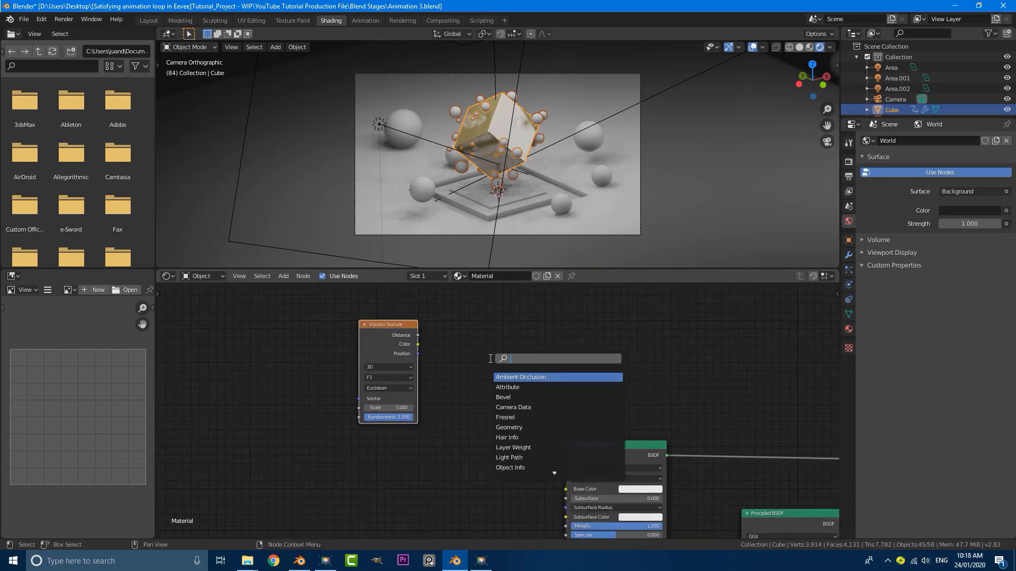
type("colo")
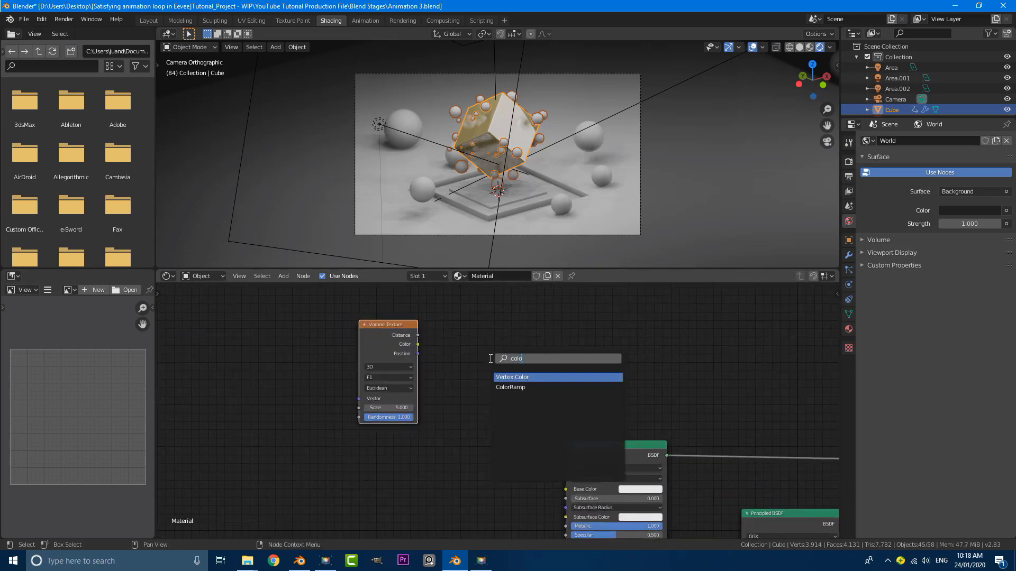
left_click(545, 387)
left_click(469, 320)
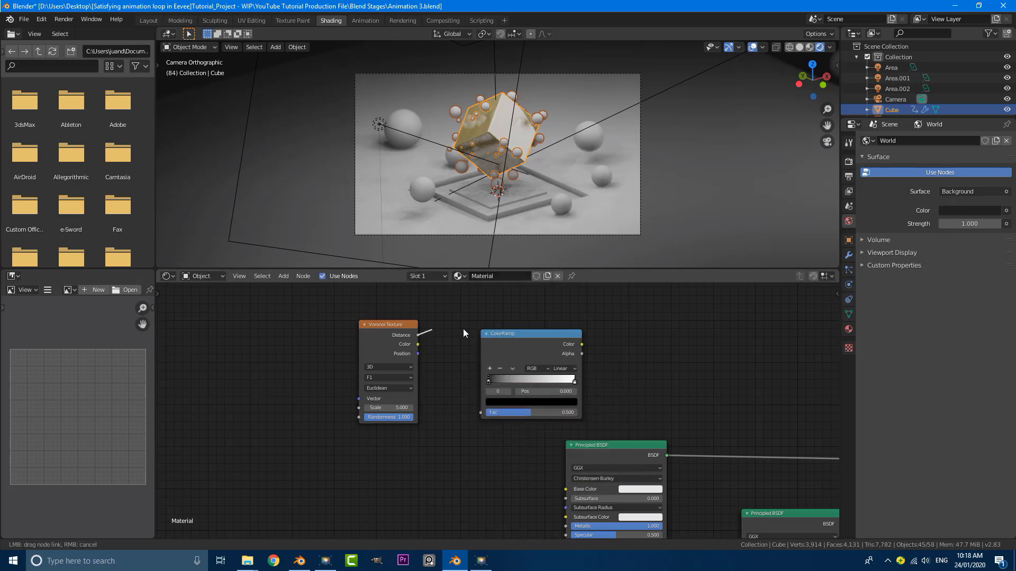
left_click_drag(418, 335, 481, 413)
Connect the ColorRamp's Color output to the Mix Shader's Fac
scroll(604, 395, "down", 2)
scroll(604, 395, "up", 1)
middle_click_drag(604, 395, 445, 344)
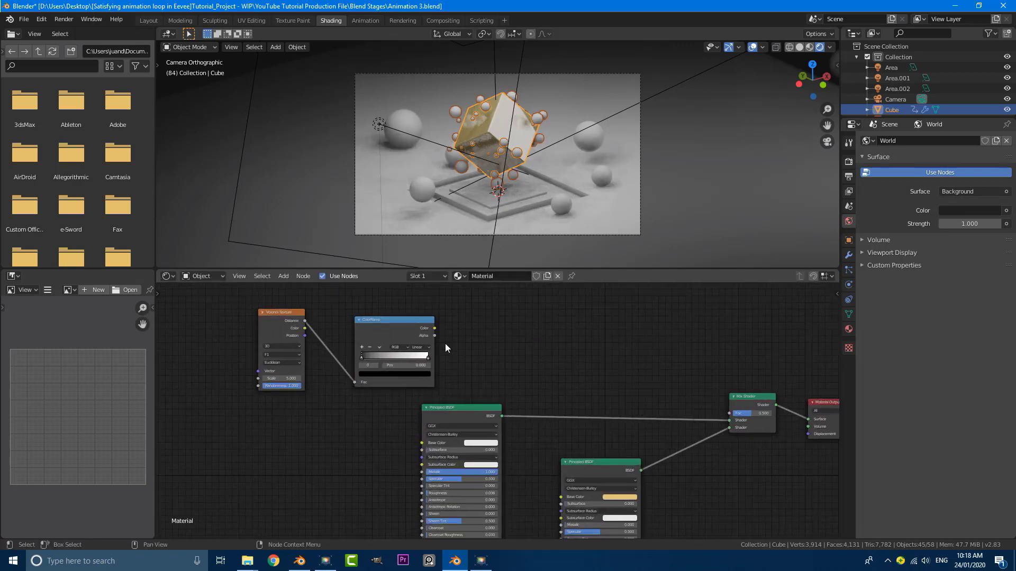
left_click_drag(434, 328, 728, 413)
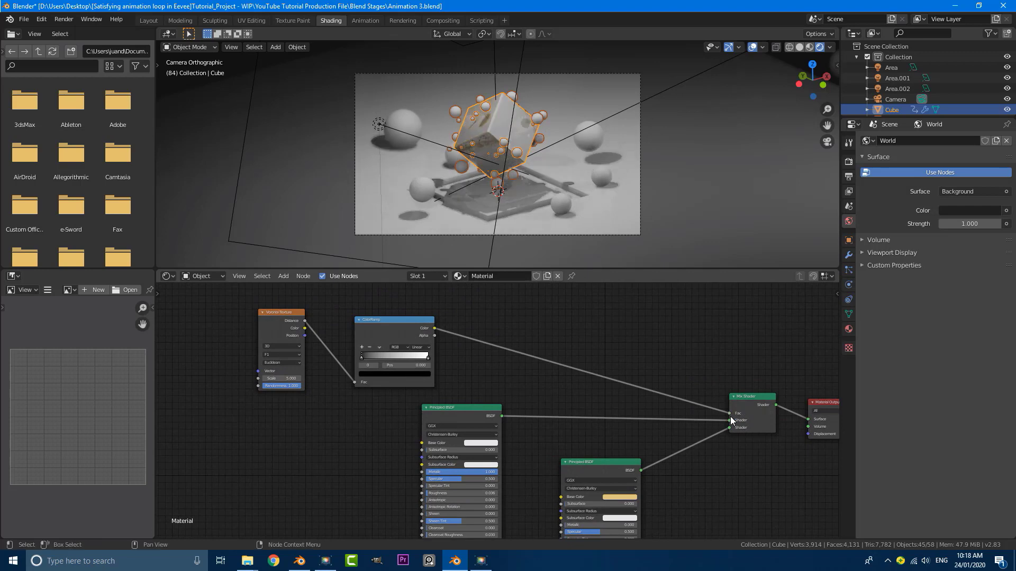
middle_click_drag(259, 353, 412, 416)
scroll(439, 370, "up", 2)
scroll(494, 401, "up", 2)
left_click(488, 395)
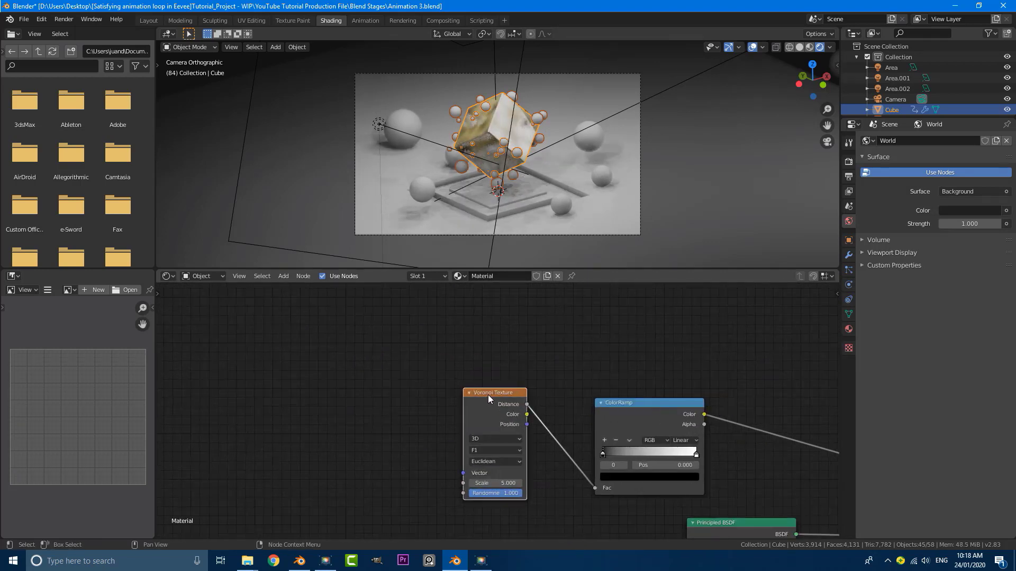
Add Texture Coordinate and Mapping nodes to the Voronoi via Ctrl+T, wiring Object into the Mapping Vector
key("ctrl+t")
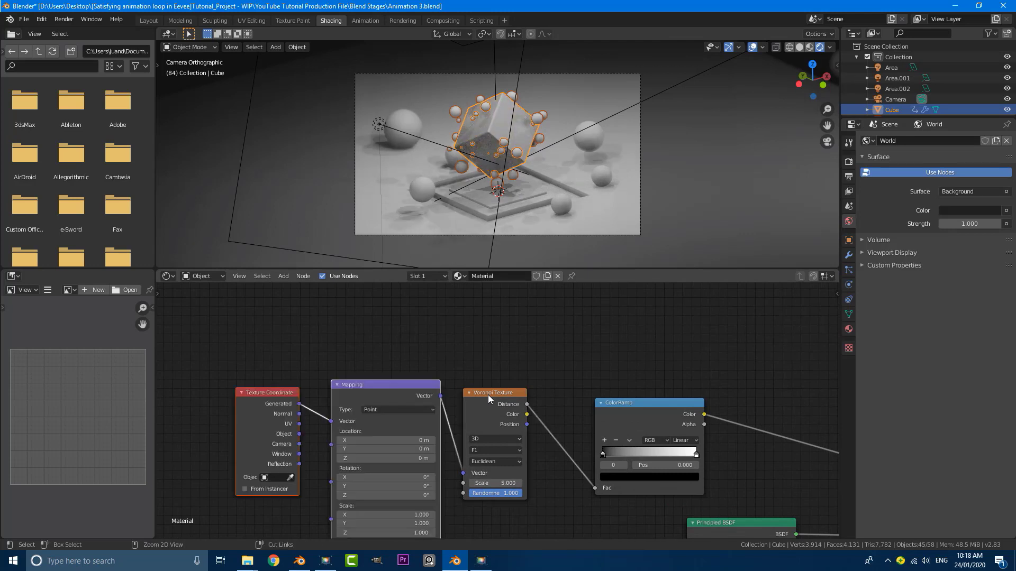
middle_click_drag(369, 393, 501, 329)
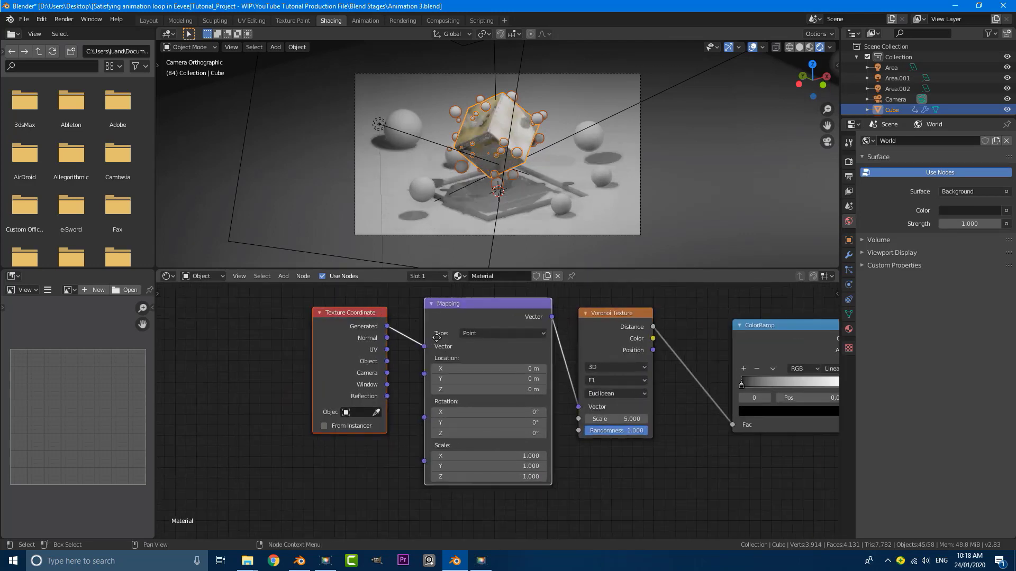
scroll(459, 326, "up", 1)
left_click_drag(438, 326, 429, 329)
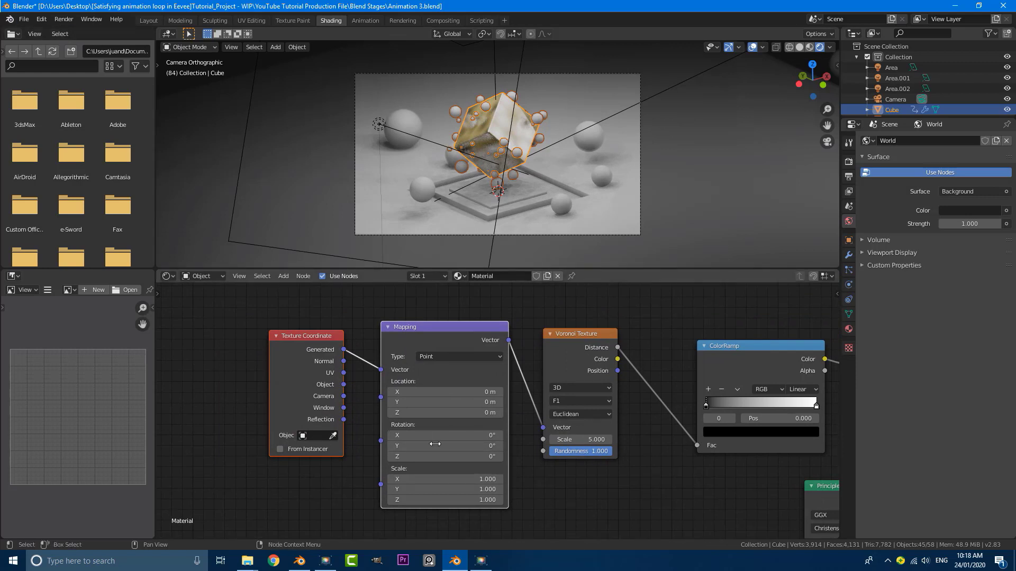
middle_click_drag(352, 396, 351, 373)
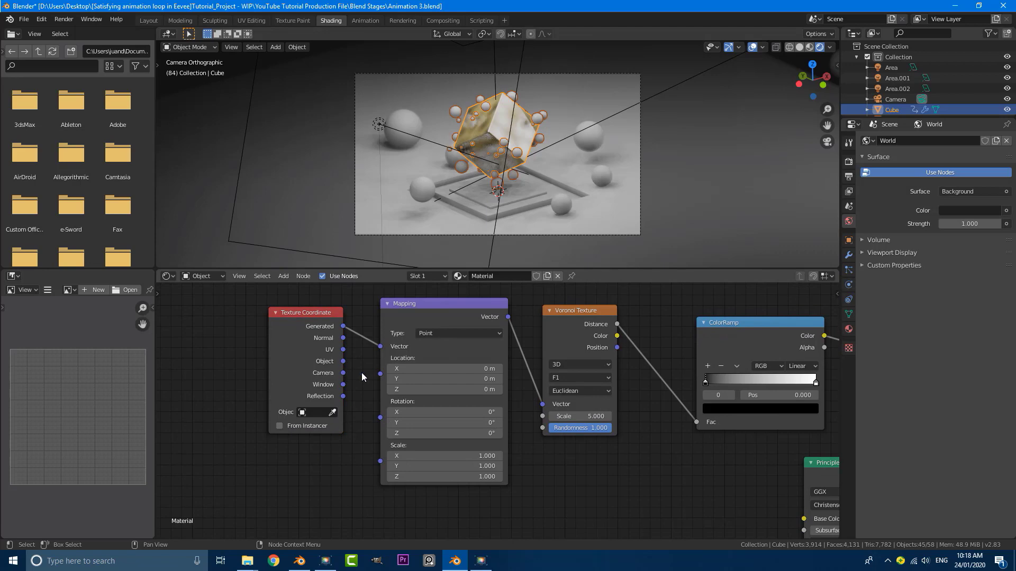
left_click_drag(342, 361, 381, 347)
scroll(499, 124, "down", 2)
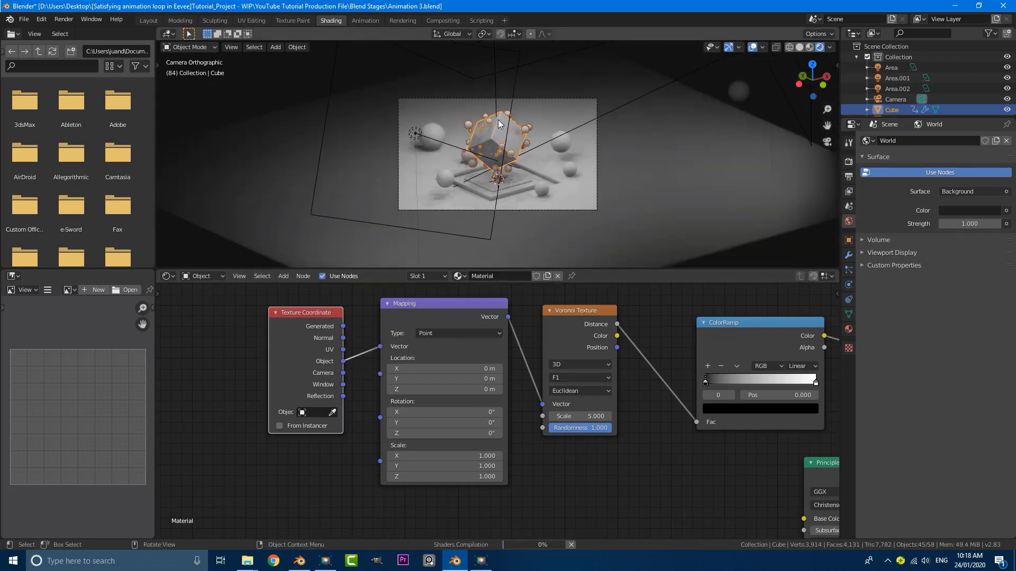
Move the ColorRamp's black stop to 0.273 and its white stop to 0.282
scroll(499, 124, "up", 3)
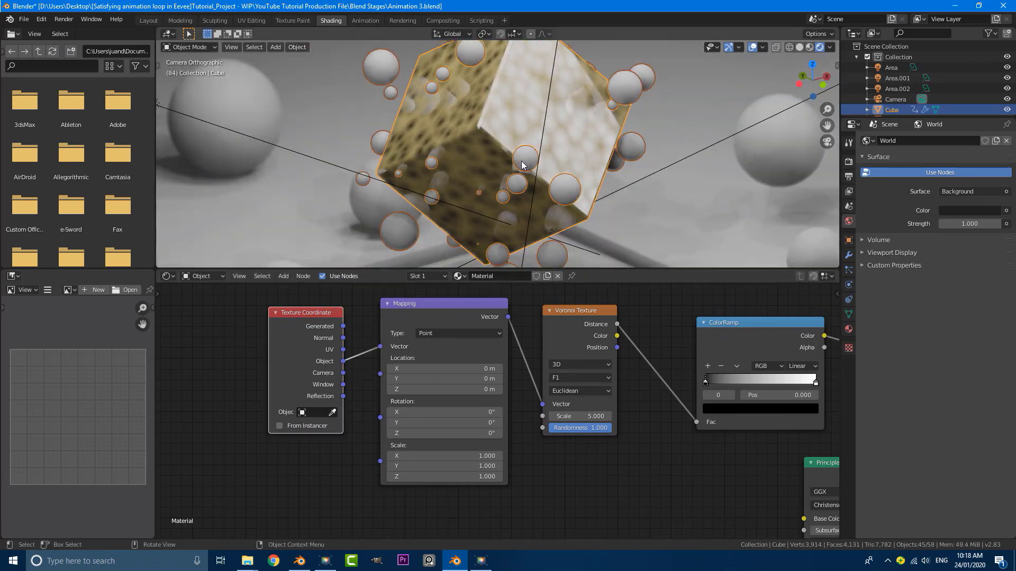
scroll(538, 107, "up", 5)
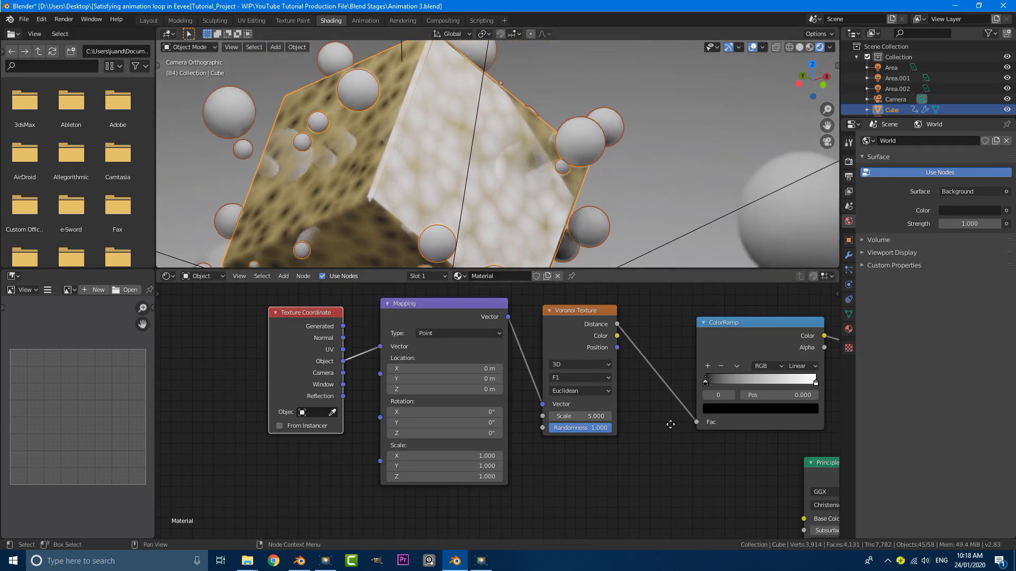
middle_click_drag(669, 419, 418, 442)
scroll(433, 424, "up", 2)
left_click_drag(444, 396, 468, 396)
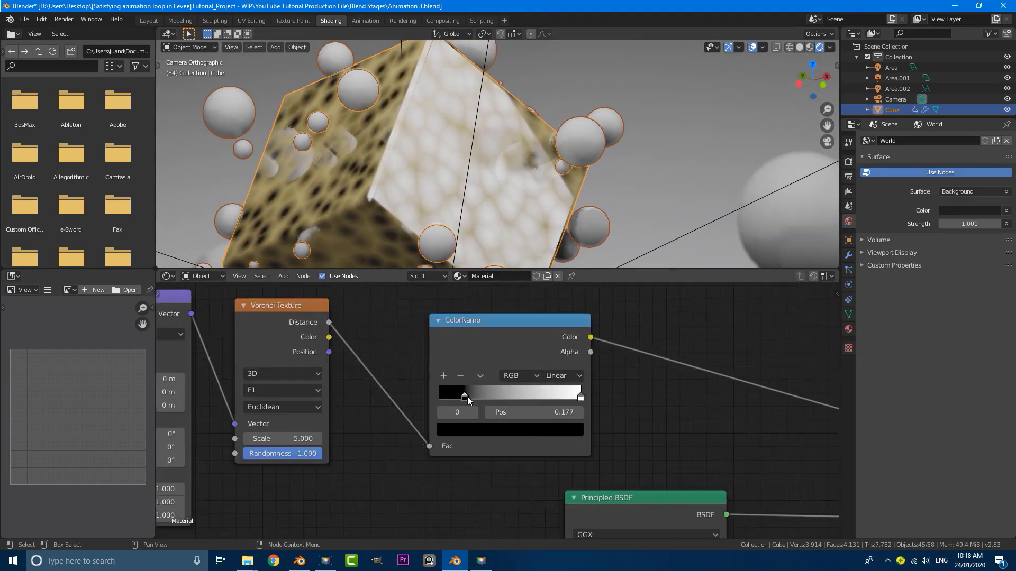
left_click_drag(580, 397, 483, 396)
scroll(427, 211, "down", 8)
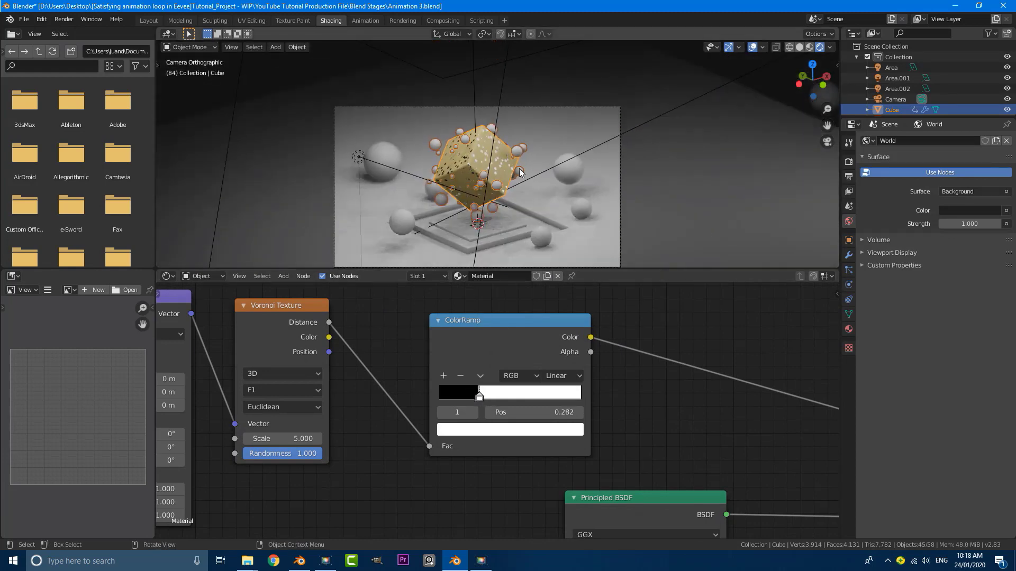
scroll(519, 169, "up", 4)
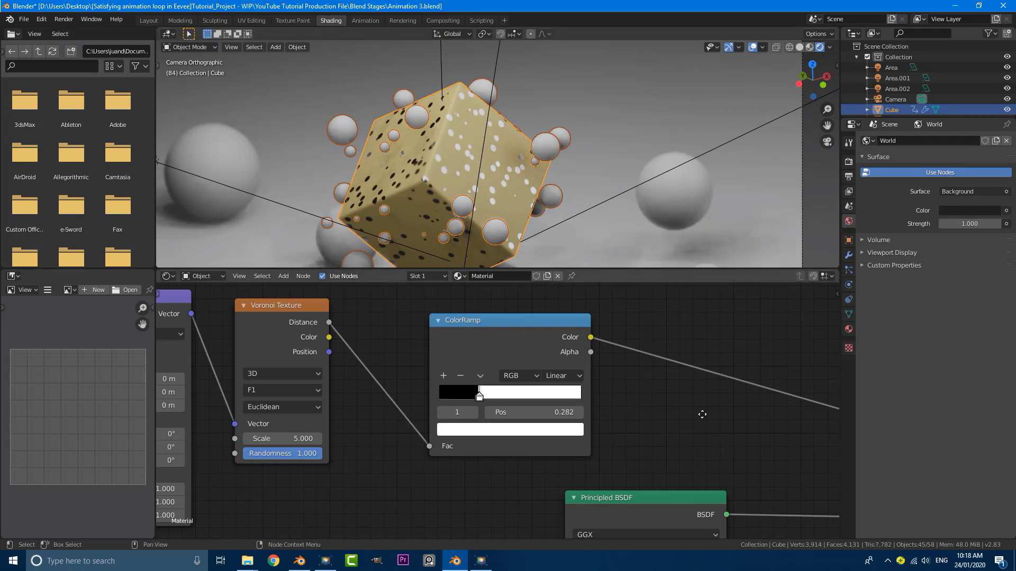
middle_click_drag(703, 415, 434, 305)
scroll(789, 426, "down", 5)
middle_click_drag(789, 426, 428, 337)
scroll(443, 365, "down", 3)
middle_click_drag(442, 365, 603, 270)
scroll(558, 312, "up", 4)
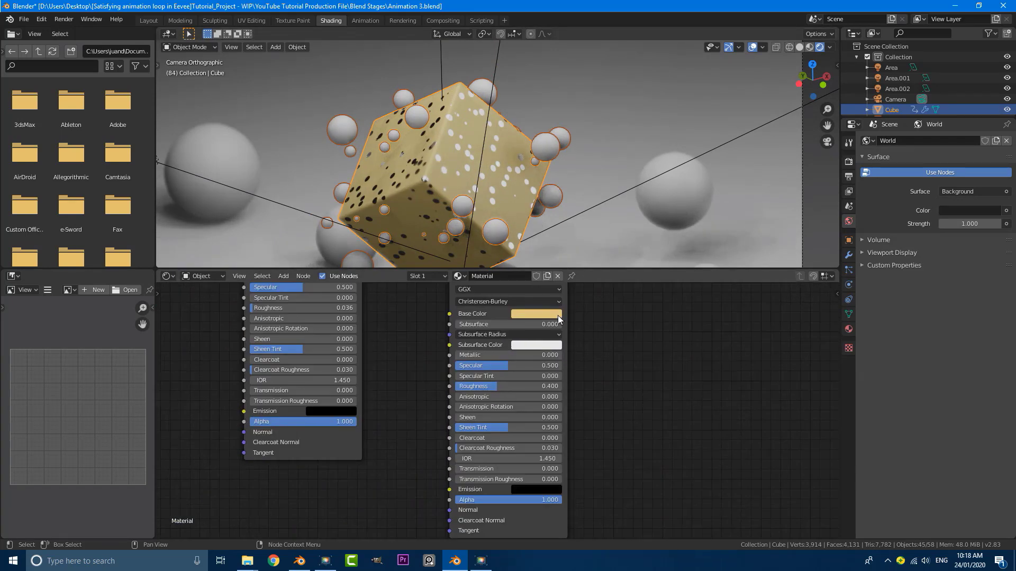
Set the gold Base Color to H 0.117, S 0.597, V 0.864, then select all nodes
left_click(553, 315)
left_click(538, 224)
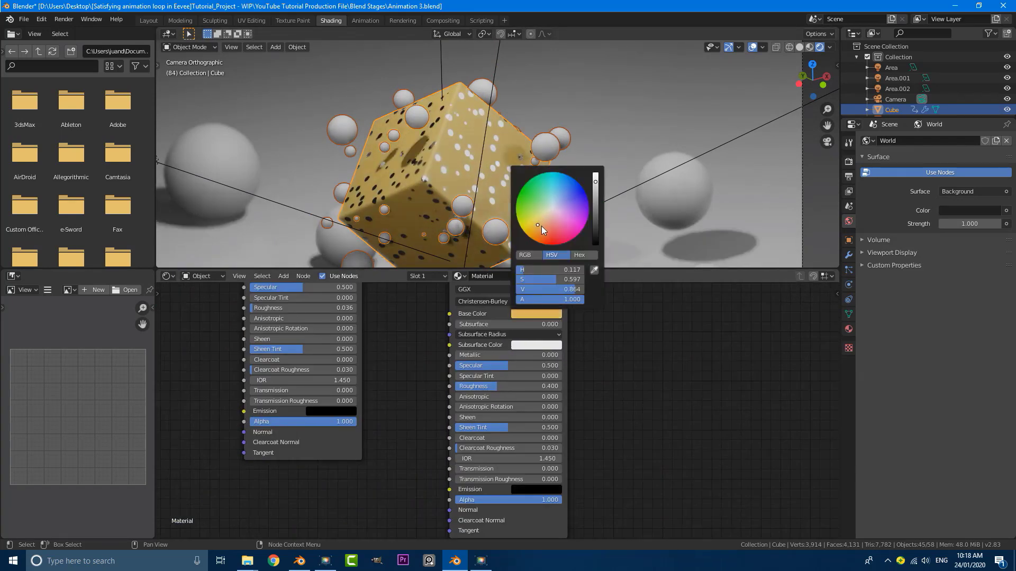
scroll(432, 138, "down", 3)
middle_click_drag(581, 407, 589, 393)
scroll(498, 392, "up", 3)
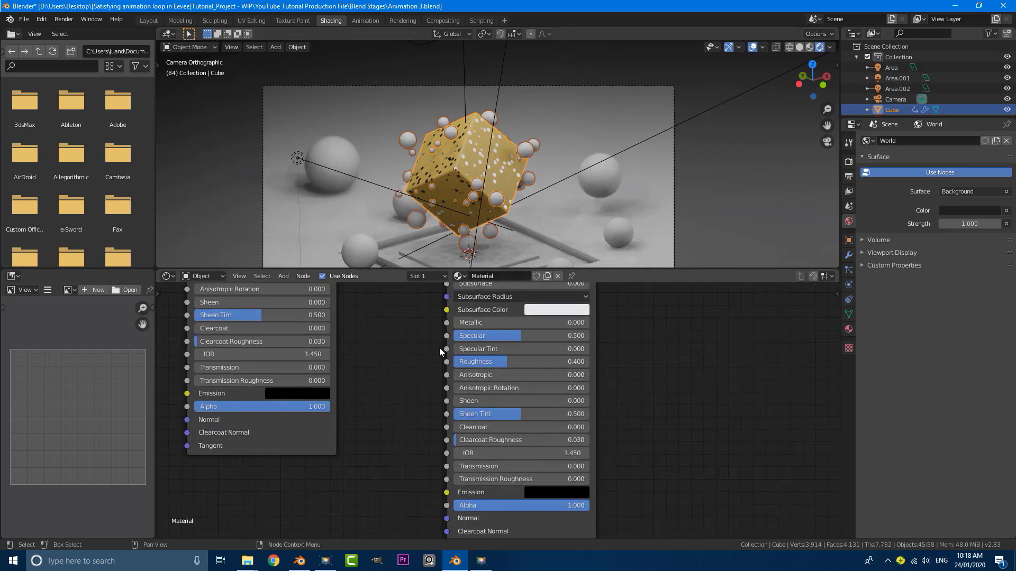
middle_click_drag(441, 350, 478, 431)
scroll(405, 364, "down", 5)
key("a")
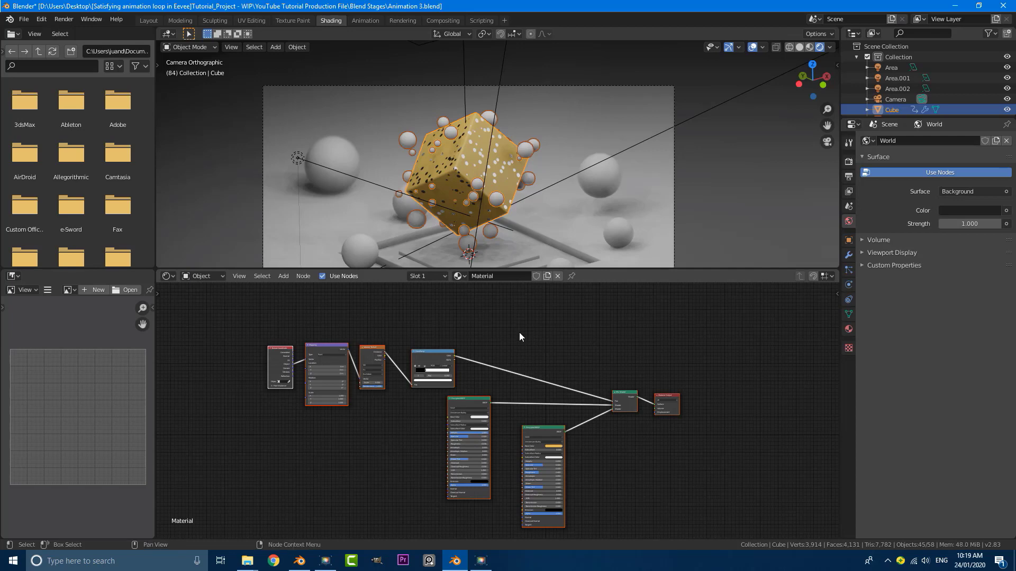
Give the floor plane a new material and replace its default nodes with the pasted cube nodes
left_click(556, 222)
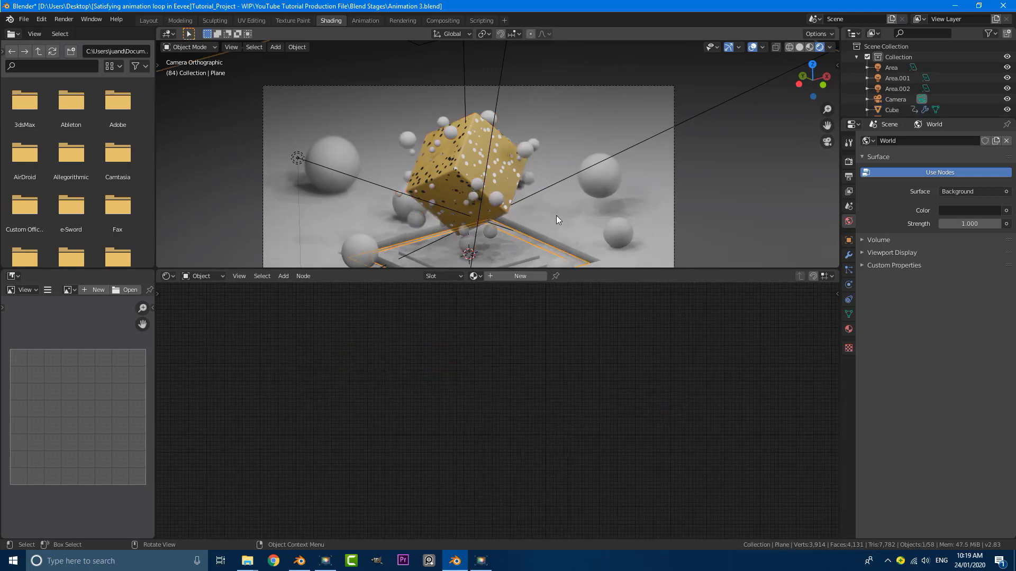
scroll(557, 223, "down", 1)
middle_click_drag(557, 223, 560, 164, "shift")
scroll(587, 134, "up", 2)
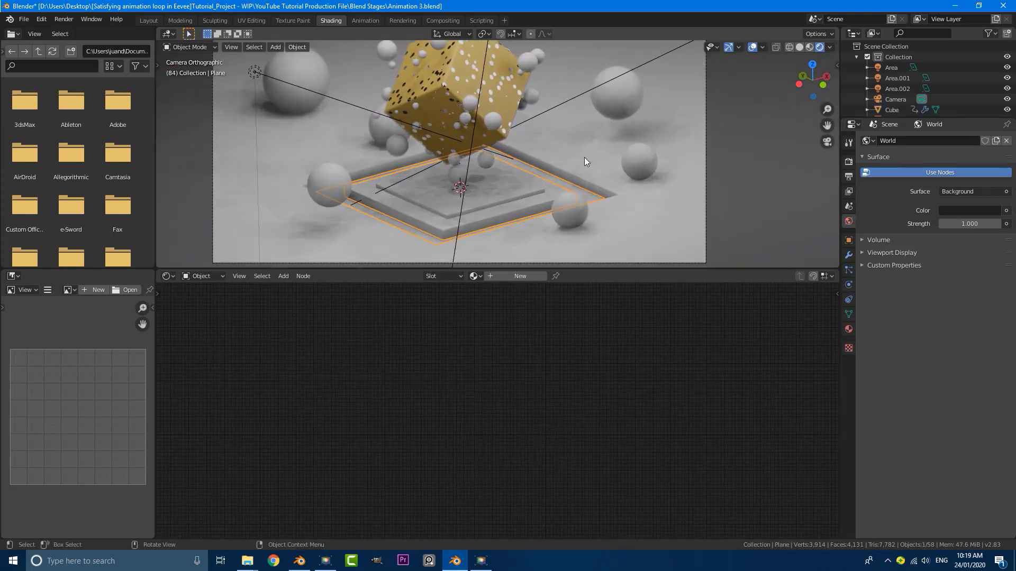
left_click(527, 276)
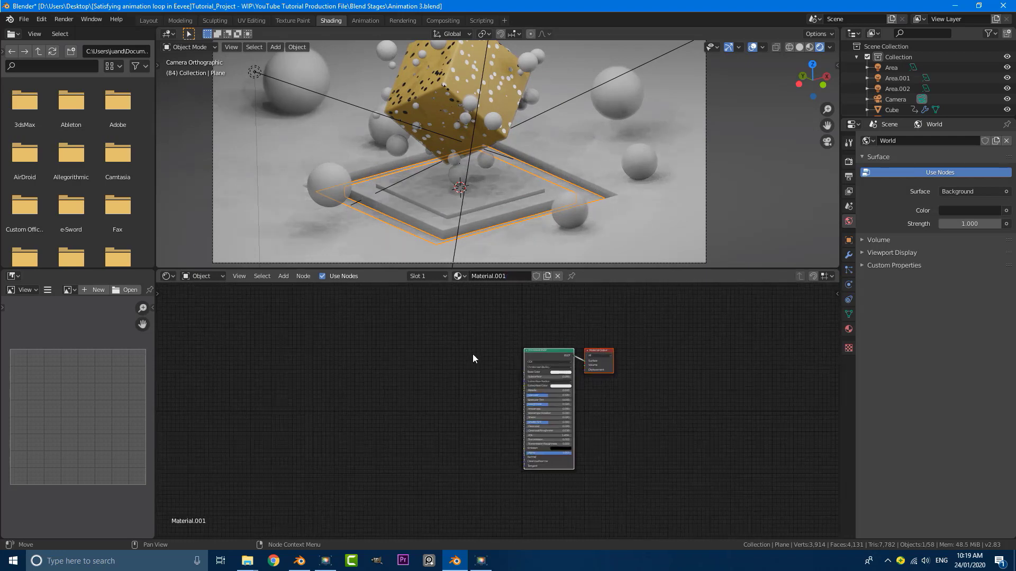
key("Home")
middle_click_drag(439, 351, 408, 354)
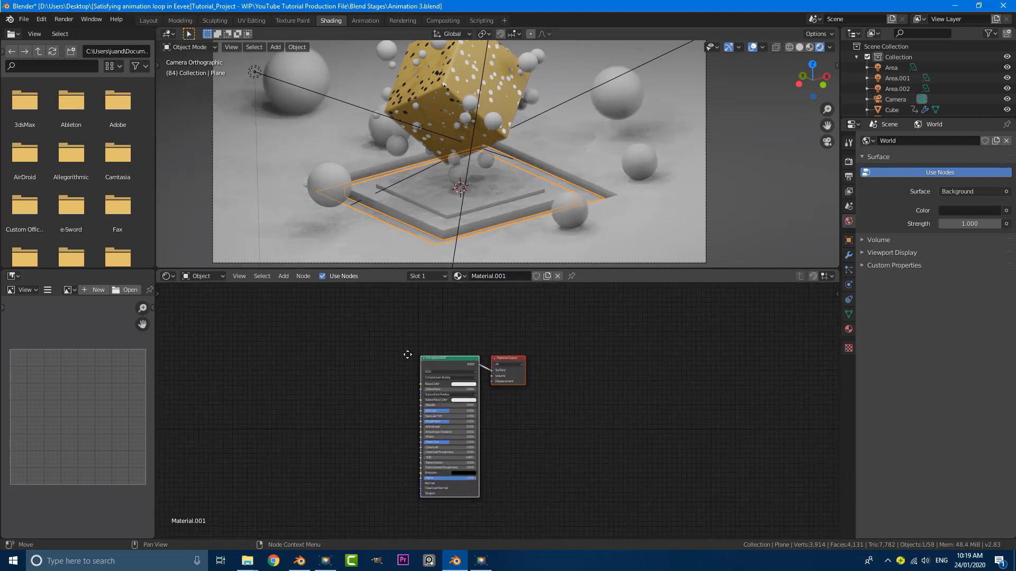
scroll(406, 351, "up", 1)
key("a")
key("x")
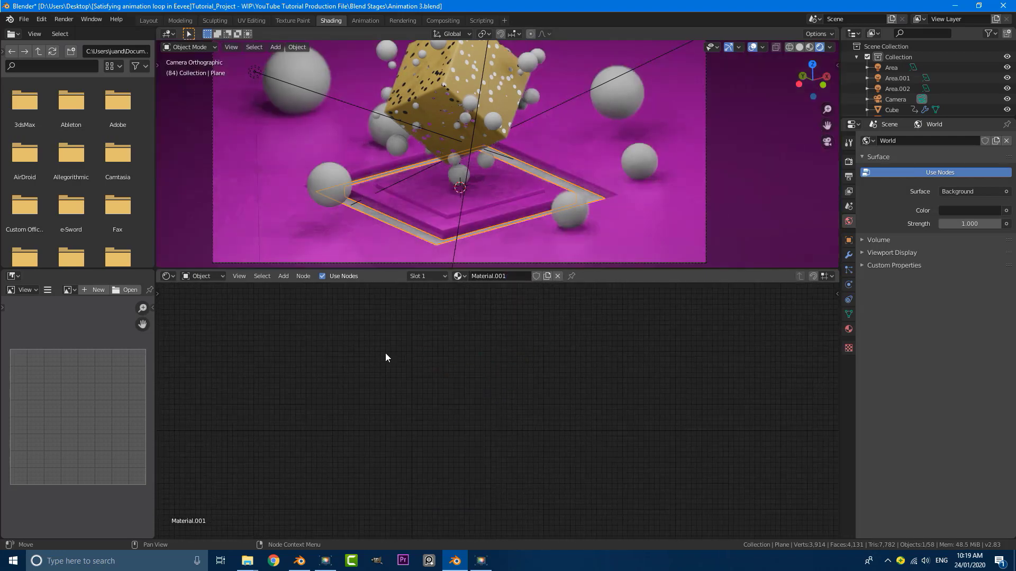
key("ctrl+v")
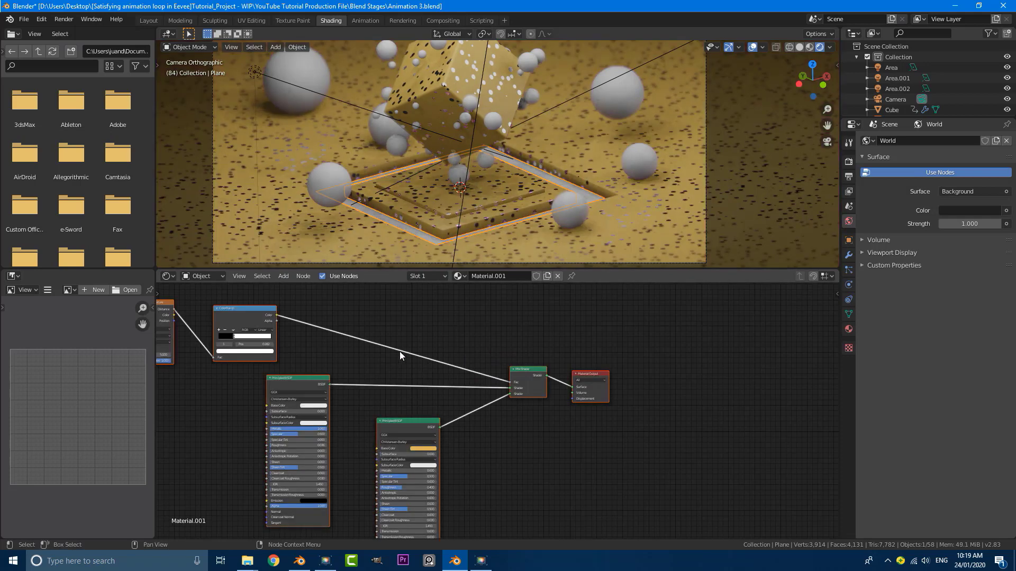
key("Home")
scroll(484, 357, "up", 6)
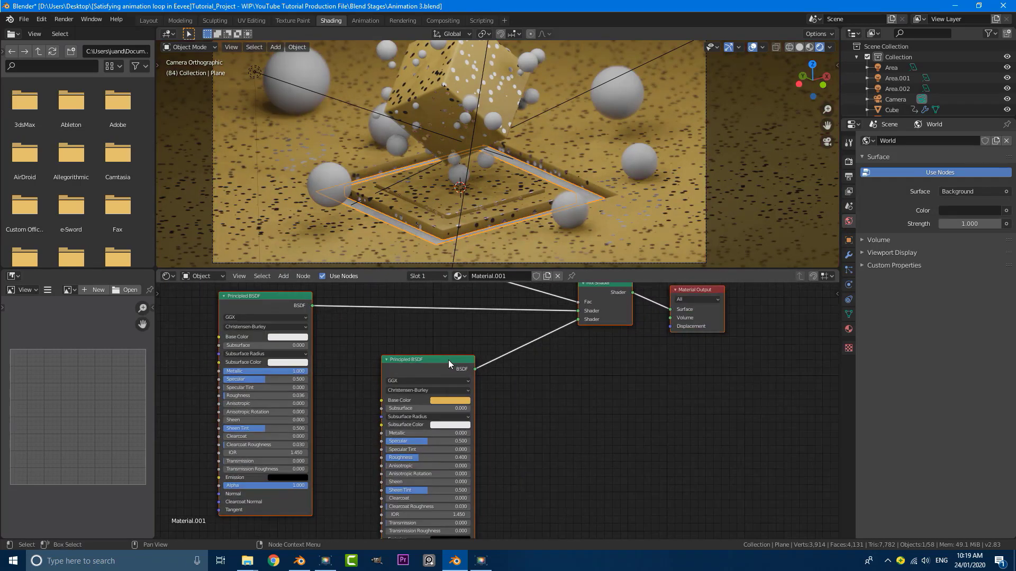
Set the floor's Base Color to dark purple (H 0.723, S 0.522, V 0.377)
left_click(527, 382)
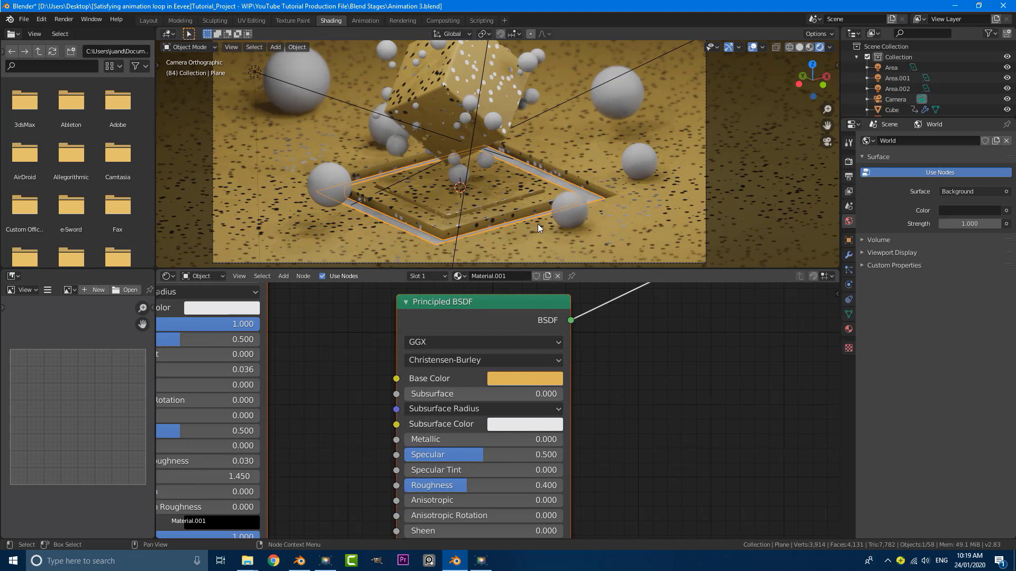
left_click(531, 379)
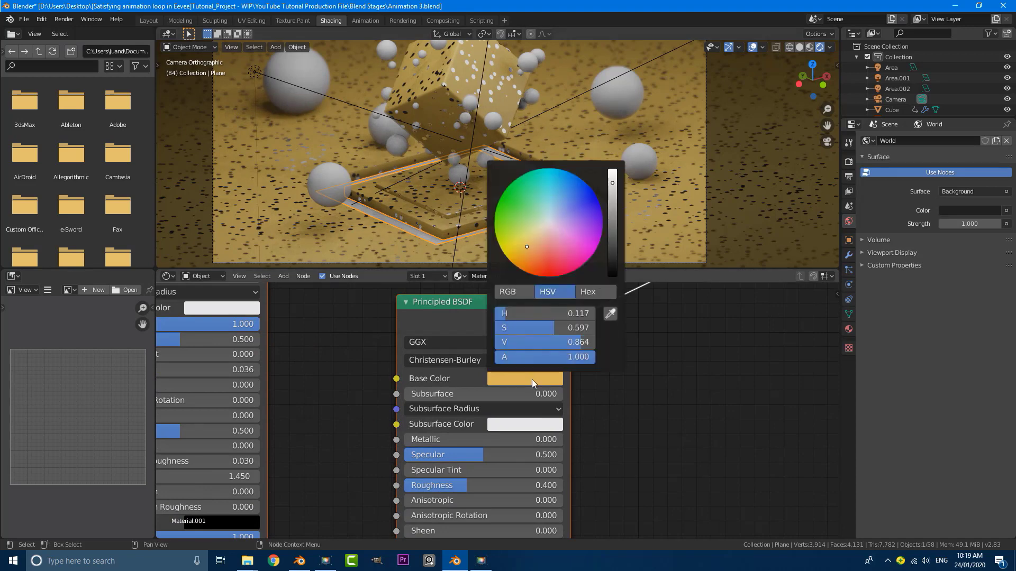
left_click(585, 214)
left_click(615, 198)
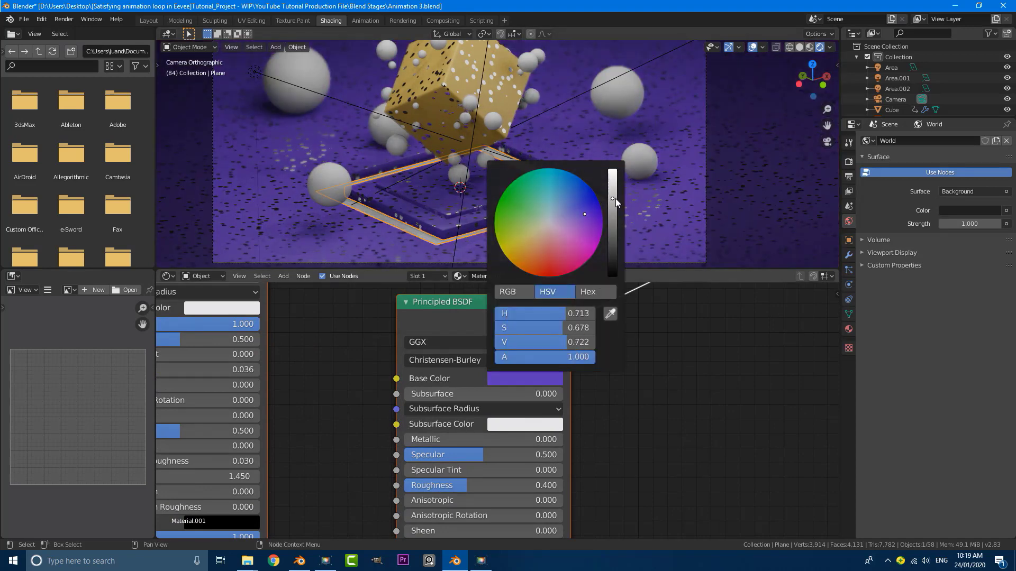
left_click_drag(615, 198, 613, 236)
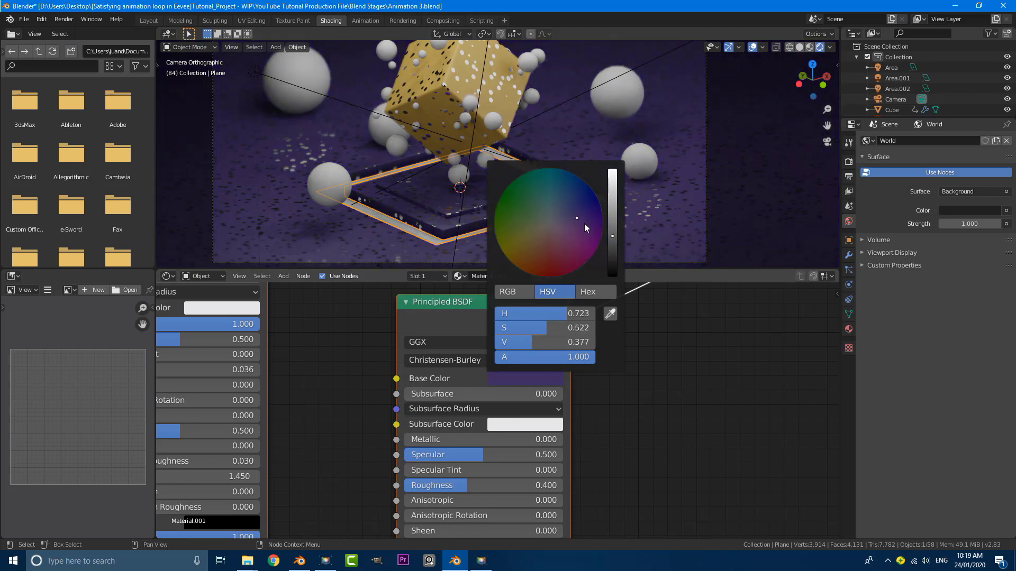
scroll(455, 179, "down", 4)
scroll(507, 163, "up", 4)
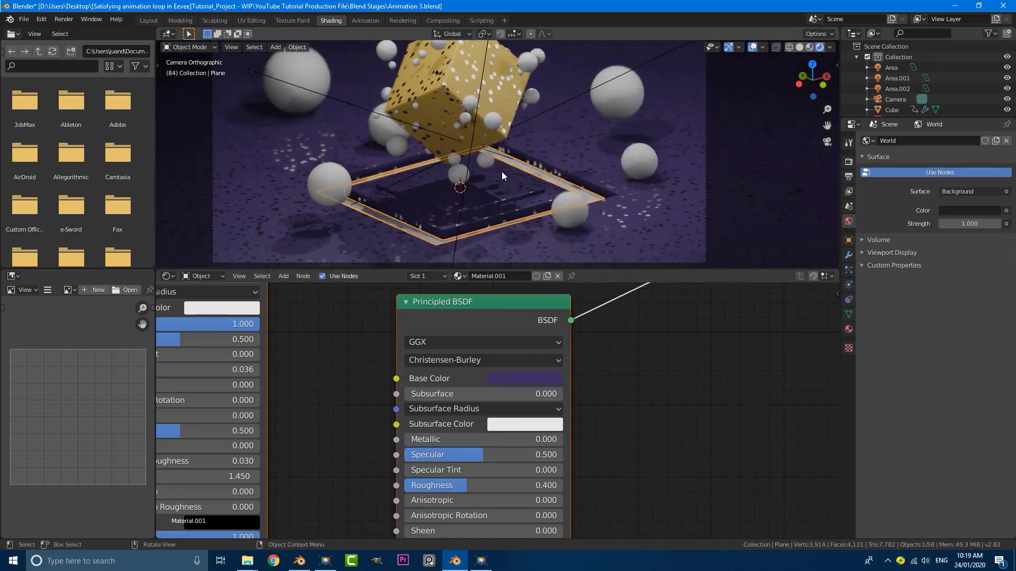
In Edit Mode, select all the faces of the plane's raised ring
key("Tab")
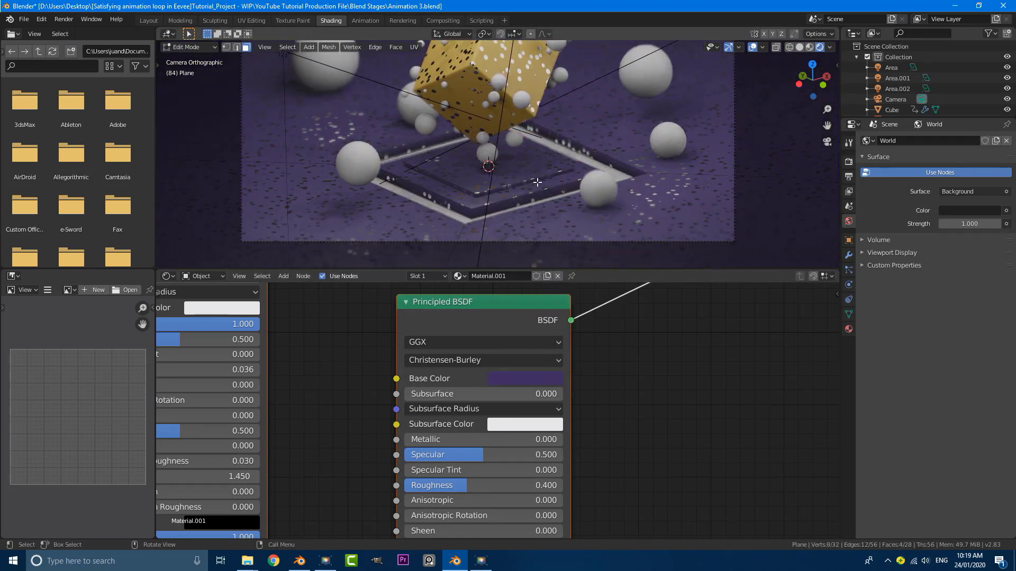
left_click(537, 182)
scroll(539, 183, "up", 3)
left_click(568, 212)
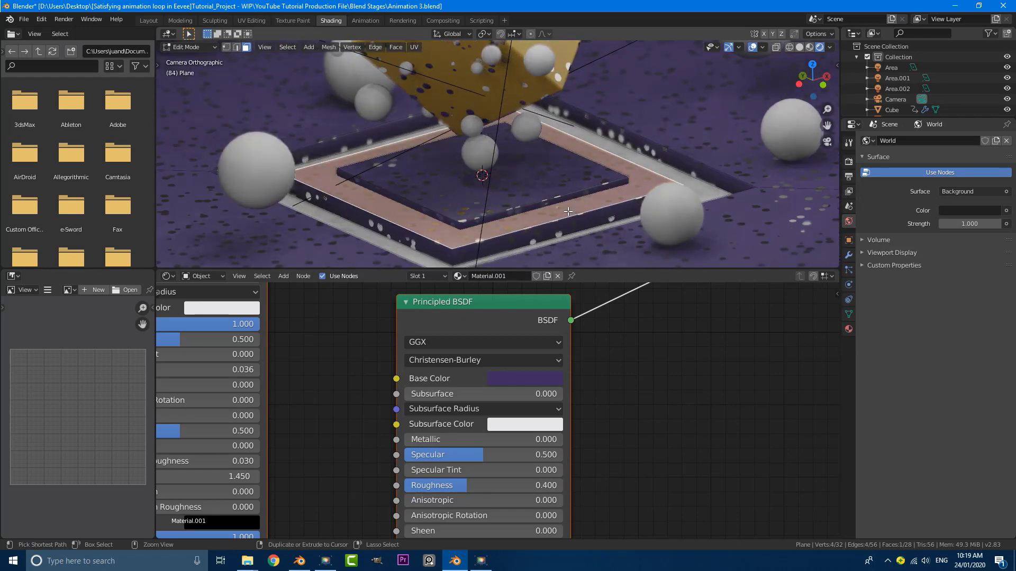
key("ctrl+l")
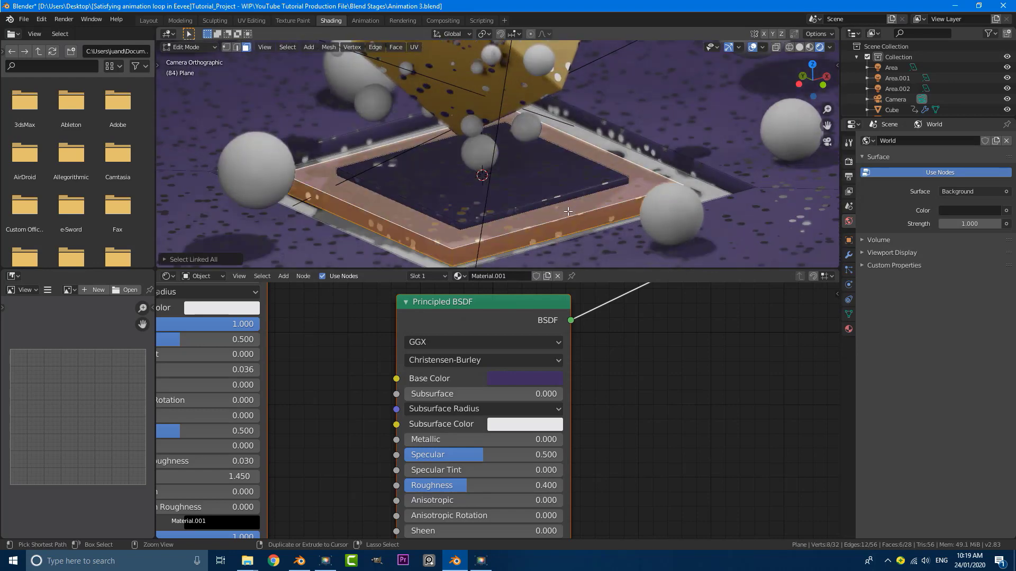
Add a material slot with new Material.002 and replace its default nodes with the copied dotted node tree
left_click(848, 329)
left_click(1007, 141)
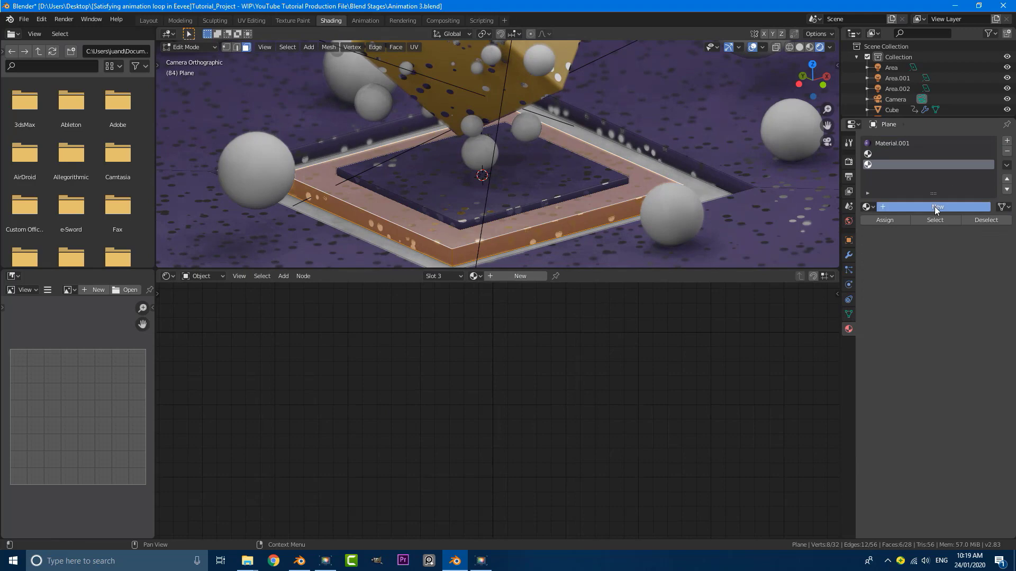
double_click(934, 206)
left_click(709, 334)
scroll(698, 318, "down", 12)
middle_click_drag(658, 340, 658, 347)
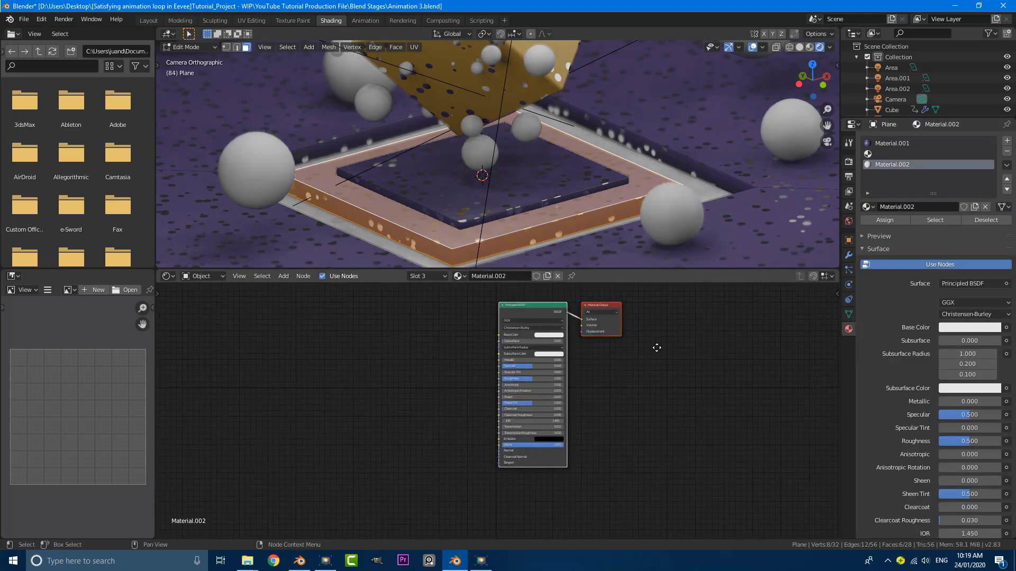
scroll(662, 351, "up", 2)
middle_click_drag(616, 397, 608, 415)
key("a")
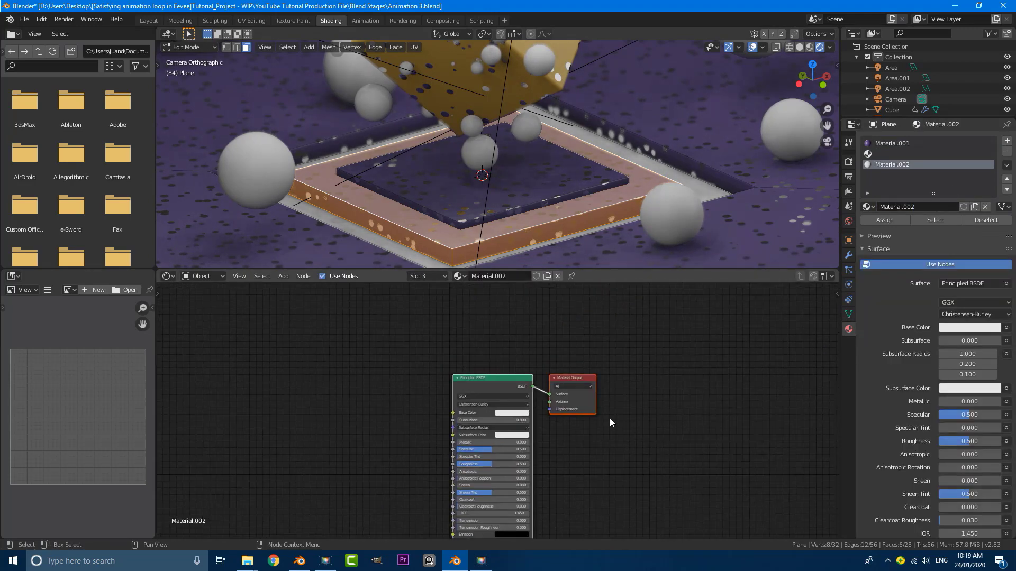
key("x")
key("ctrl+v")
scroll(525, 409, "down", 4)
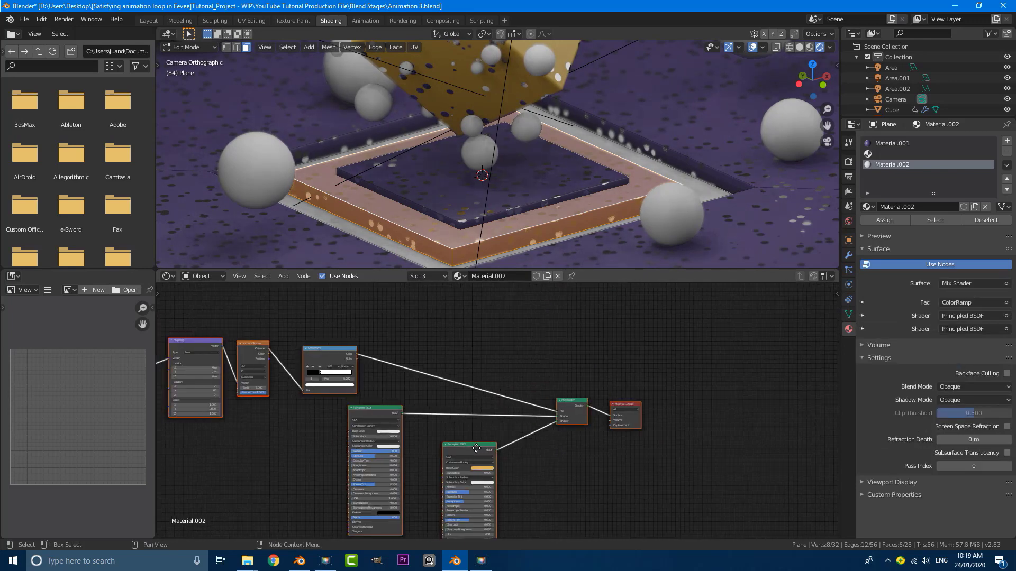
scroll(524, 390, "up", 7)
middle_click_drag(471, 464, 538, 386)
scroll(538, 385, "up", 1)
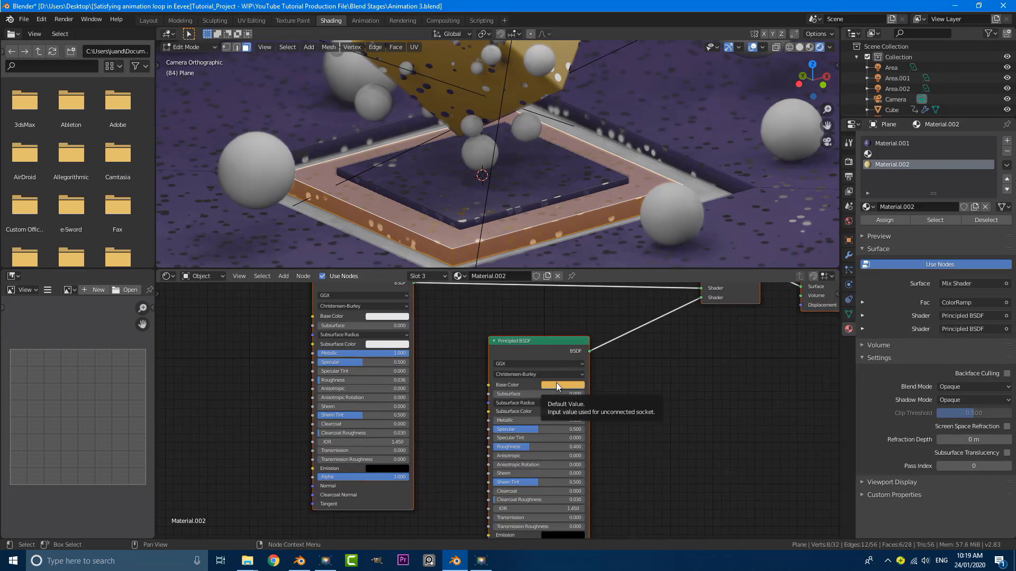
Make Material.002's base colour pink, assign it to the ring, then deselect all
left_click(556, 382)
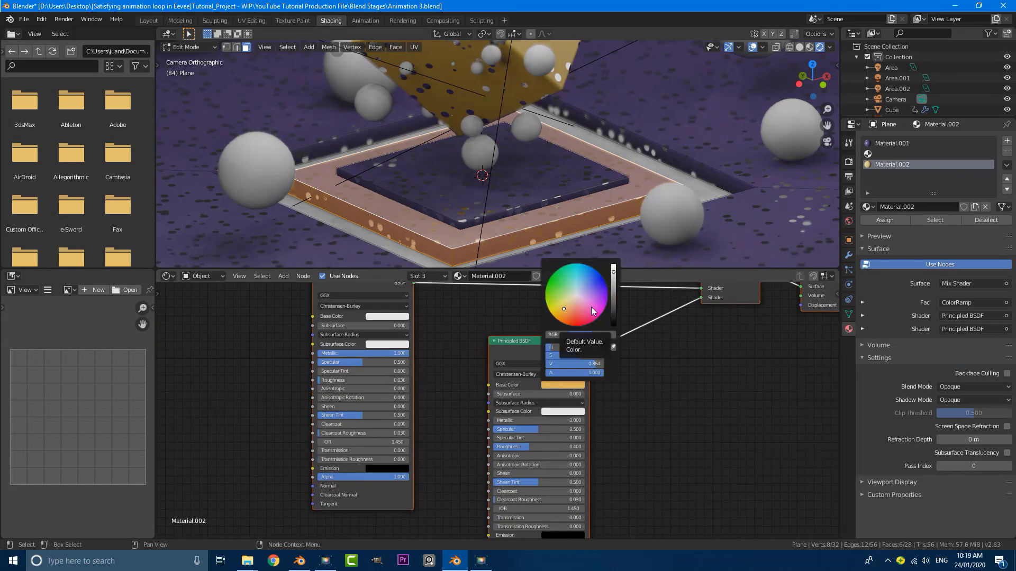
left_click(588, 300)
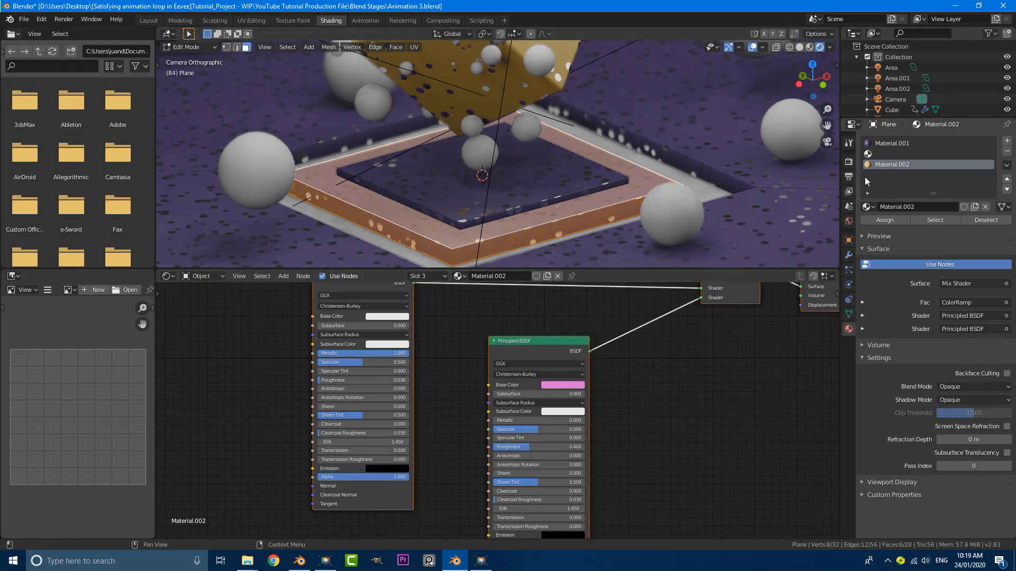
left_click(886, 225)
scroll(533, 204, "down", 4)
scroll(533, 205, "up", 3)
key("alt+a")
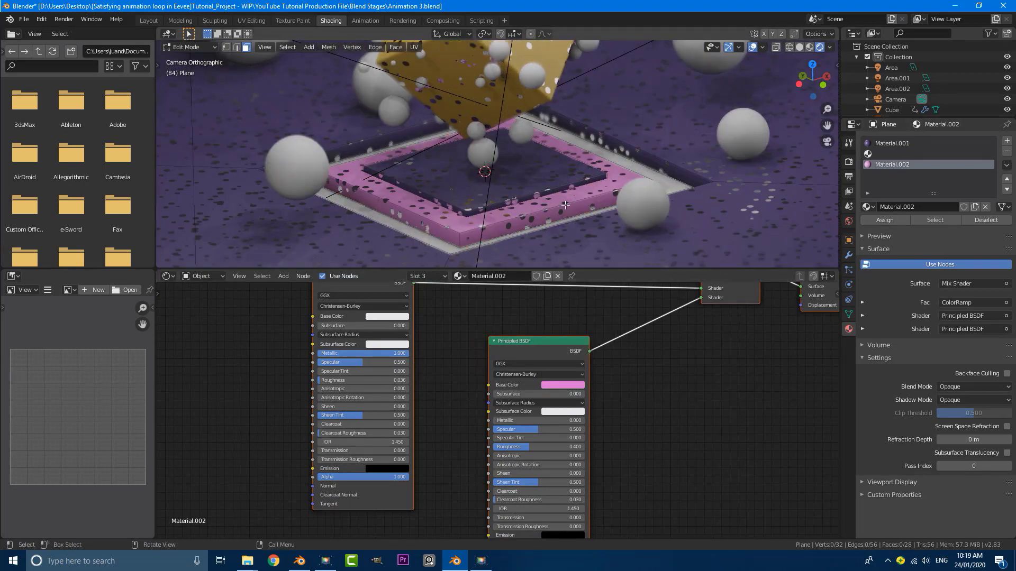
scroll(524, 158, "up", 2)
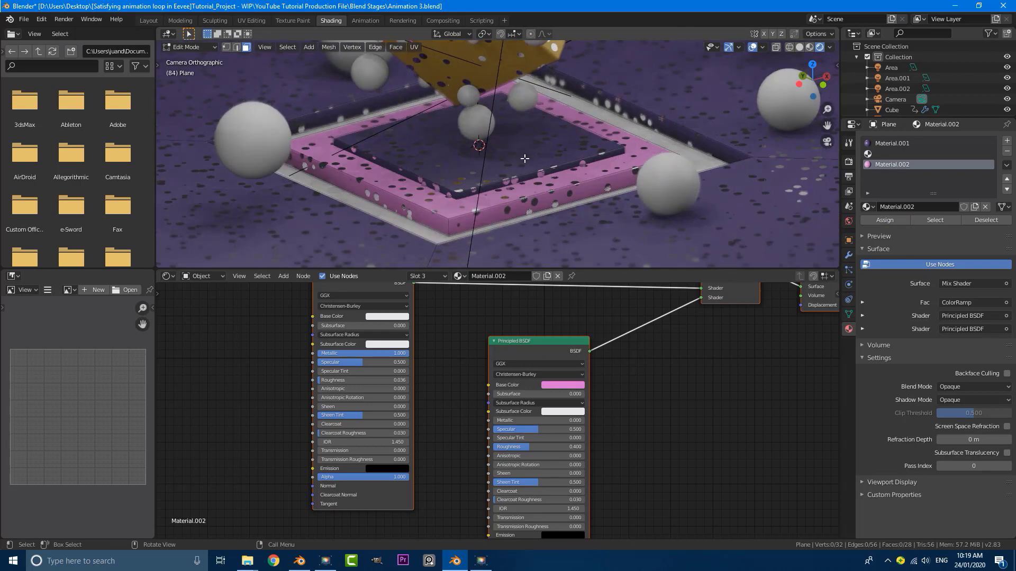
Select the inner square and add a new material slot holding the pasted dotted node tree
left_click(524, 157)
key("ctrl+l")
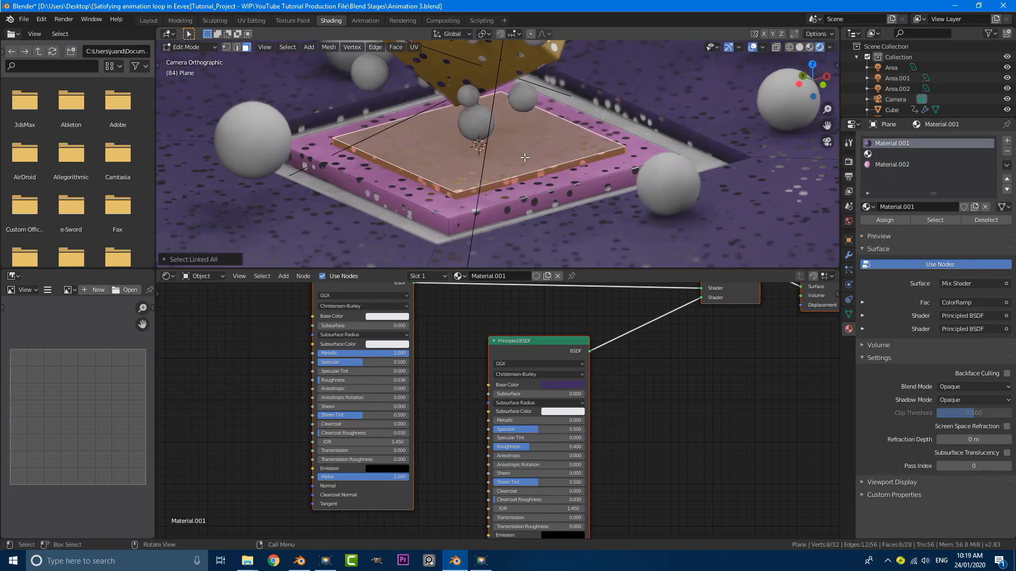
left_click(1007, 141)
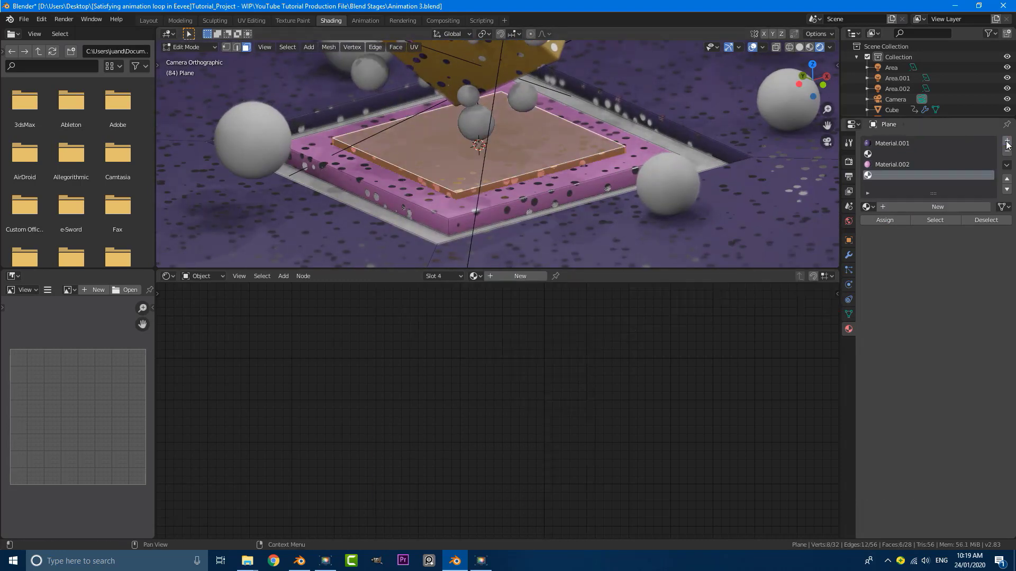
left_click(922, 209)
key("Home")
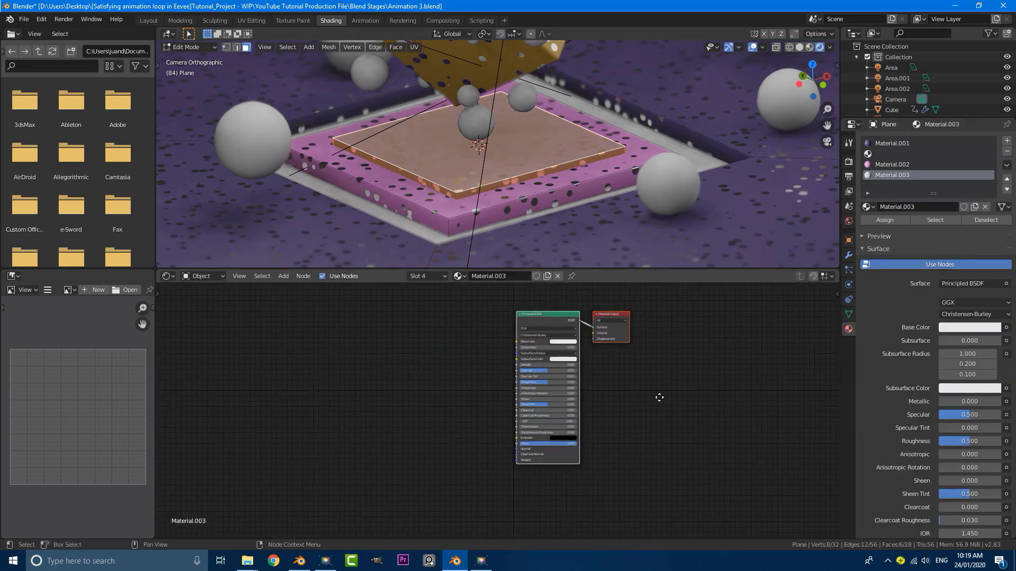
key("x")
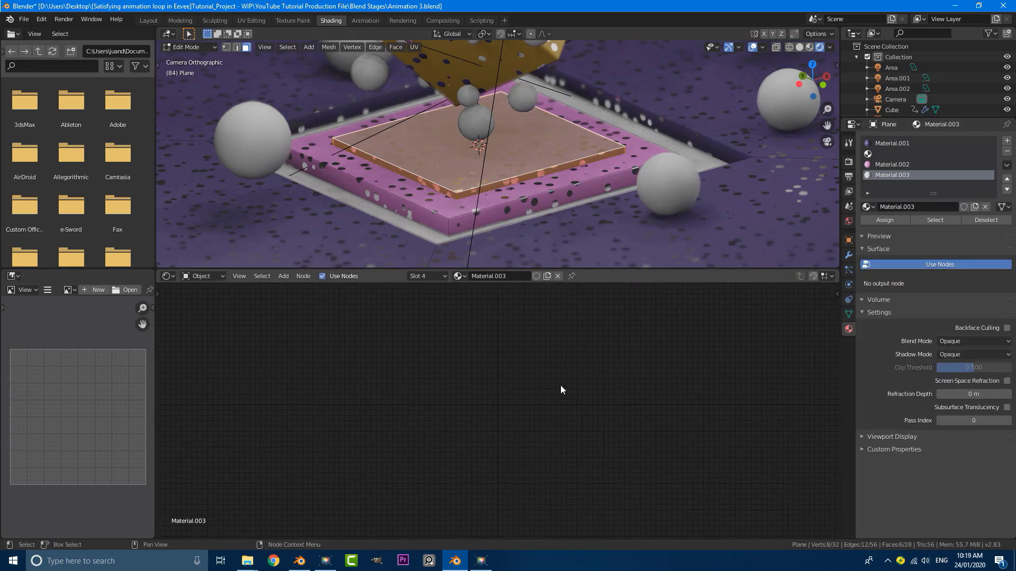
key("ctrl+v")
scroll(538, 394, "up", 5)
scroll(534, 391, "up", 2)
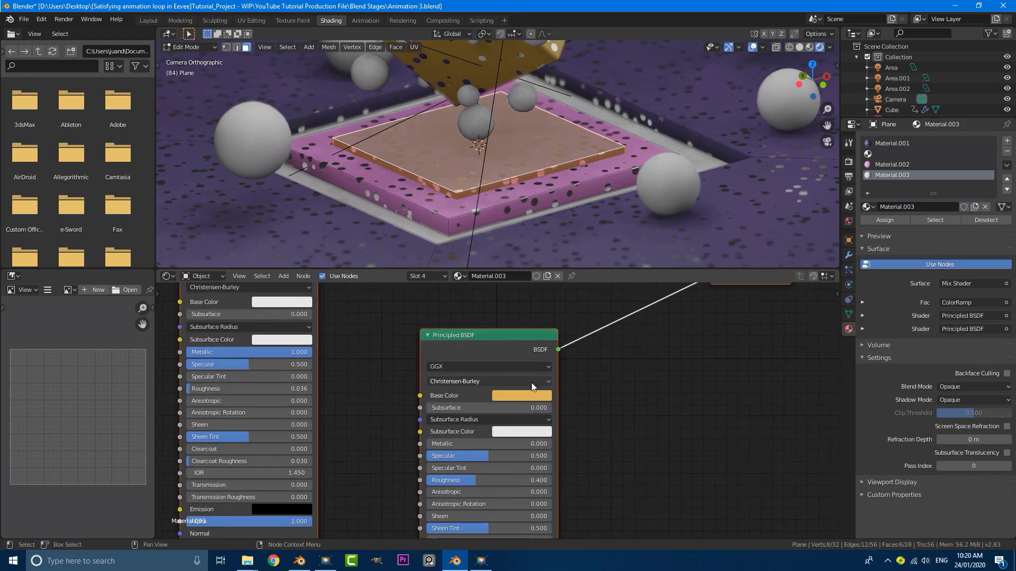
Colour Material.003 blue (H 0.551, S 0.601, V 0.864), assign it to the inner square, and exit Edit Mode
left_click(528, 396)
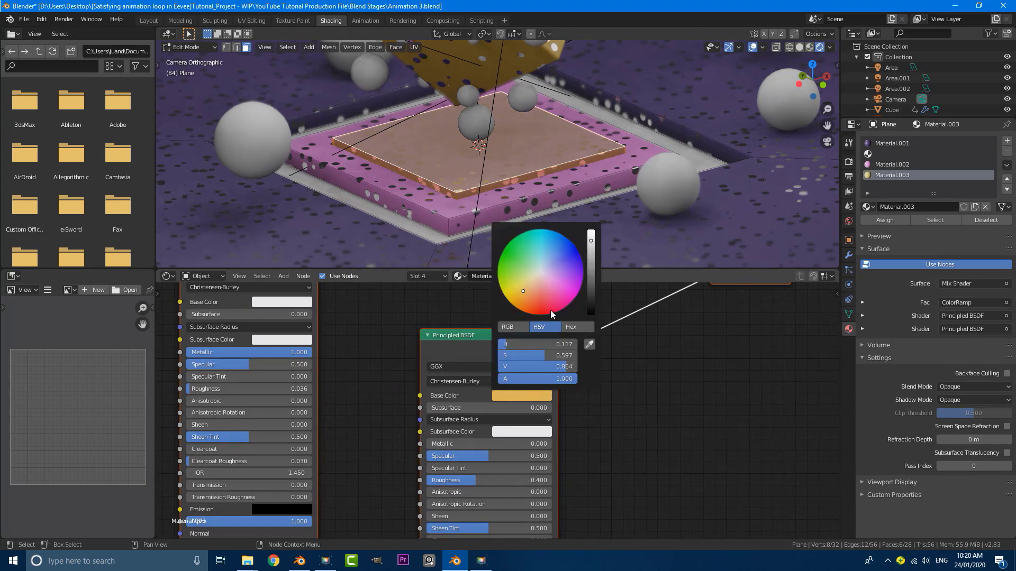
left_click(554, 249)
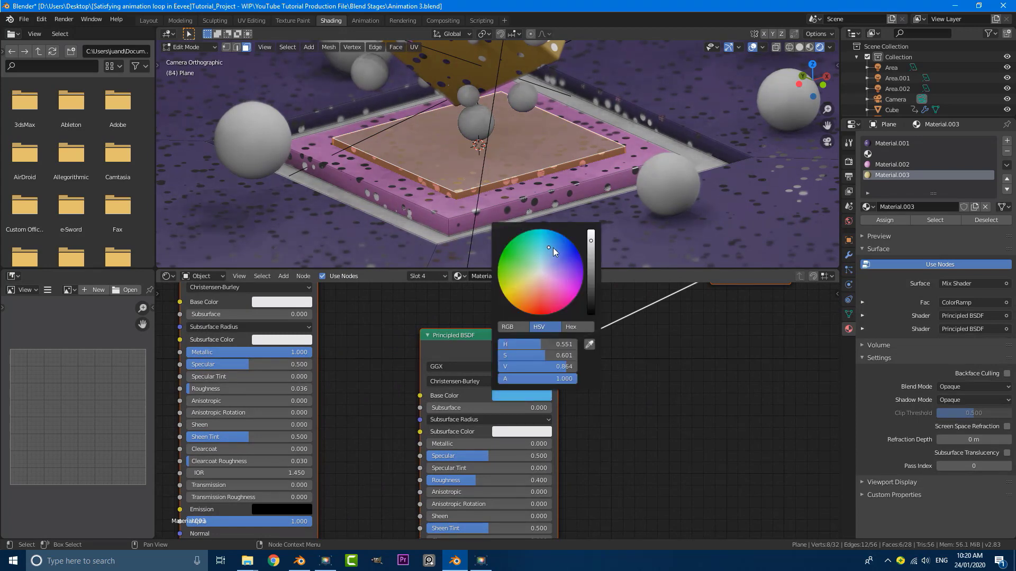
left_click(881, 223)
key("Tab")
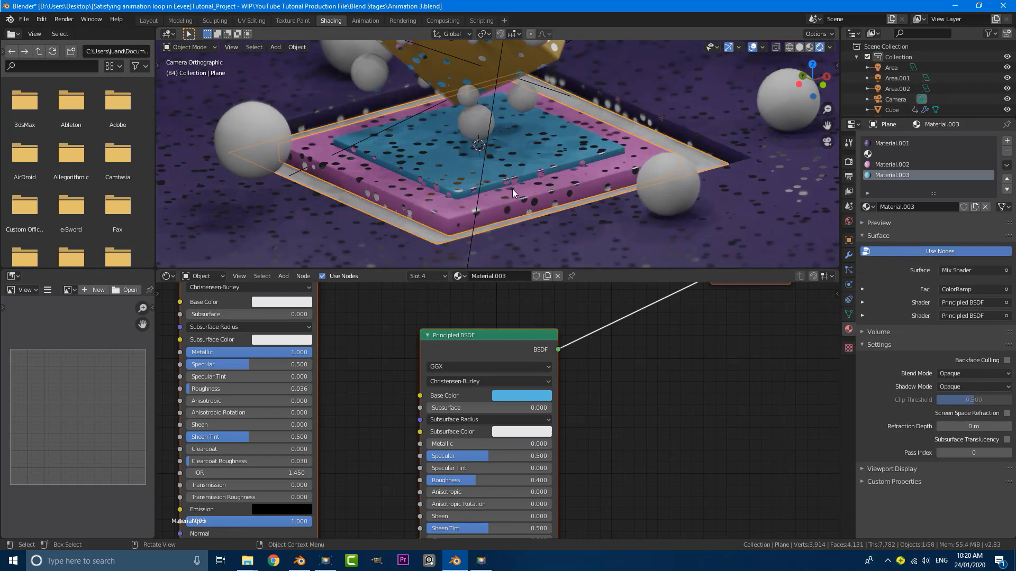
Orbit and pan the view out of the camera to locate the particle object
scroll(513, 189, "down", 5)
scroll(537, 147, "up", 2)
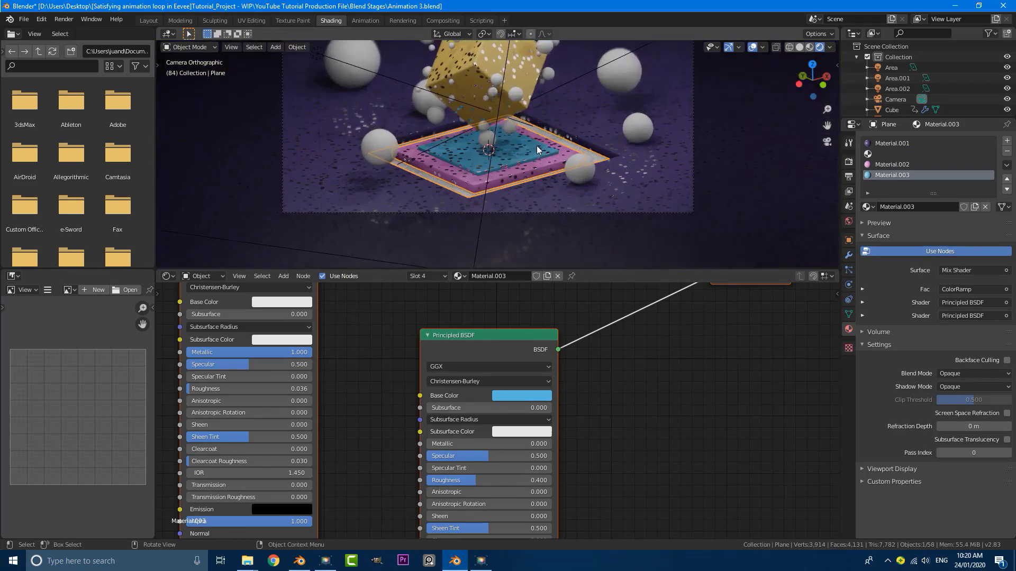
middle_click_drag(536, 145, 530, 183, "shift")
scroll(531, 180, "up", 1)
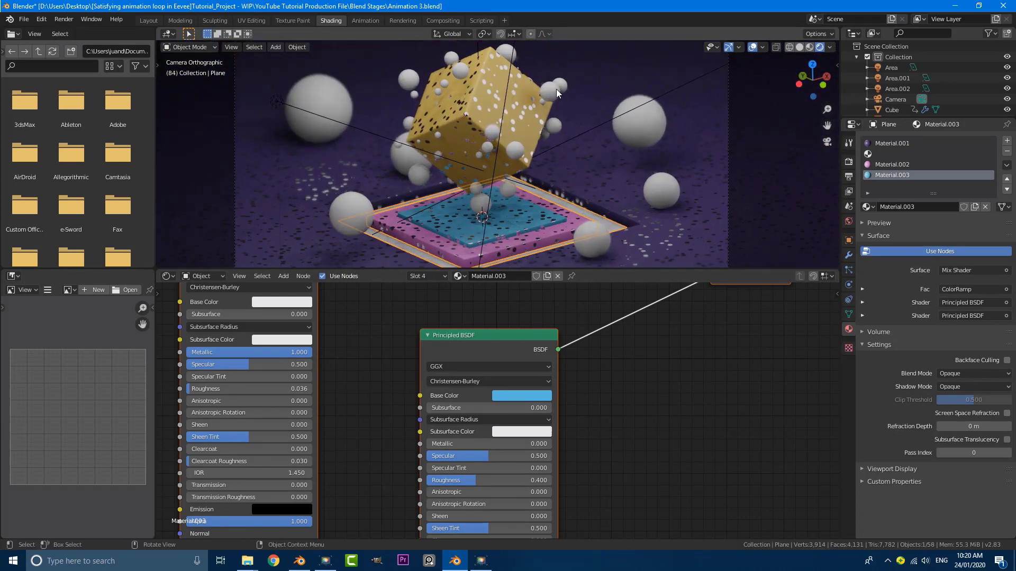
scroll(571, 122, "down", 5)
middle_click_drag(580, 135, 619, 142)
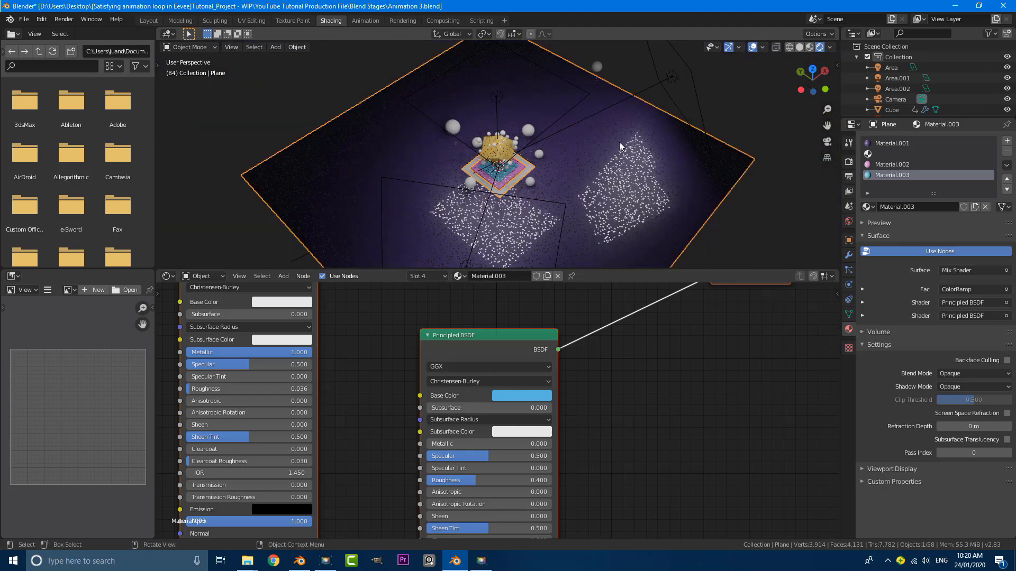
middle_click_drag(624, 55, 528, 139, "shift")
Select the particle object, return to camera view, and create a new material for it
left_click(567, 119)
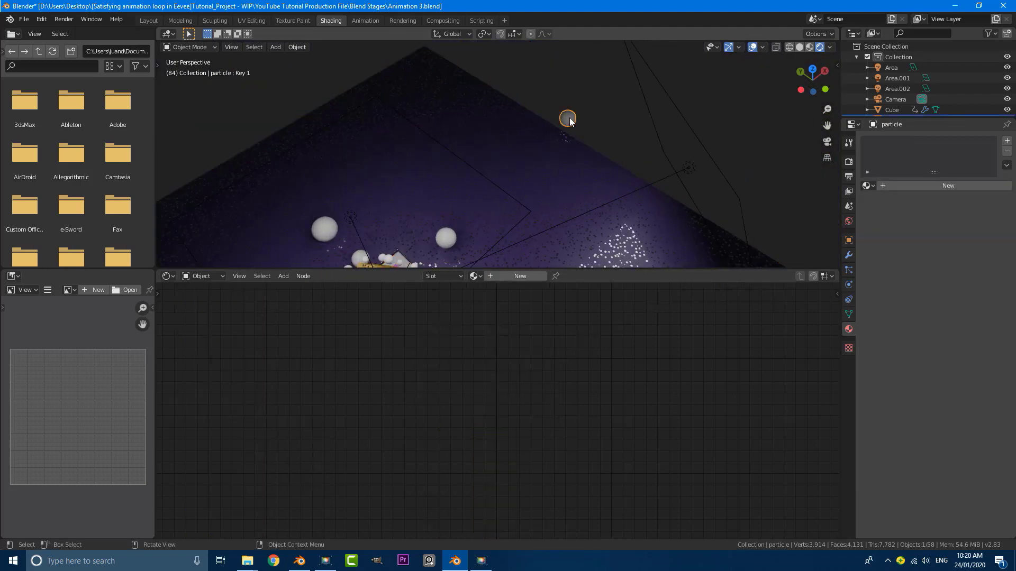
key("KP_0")
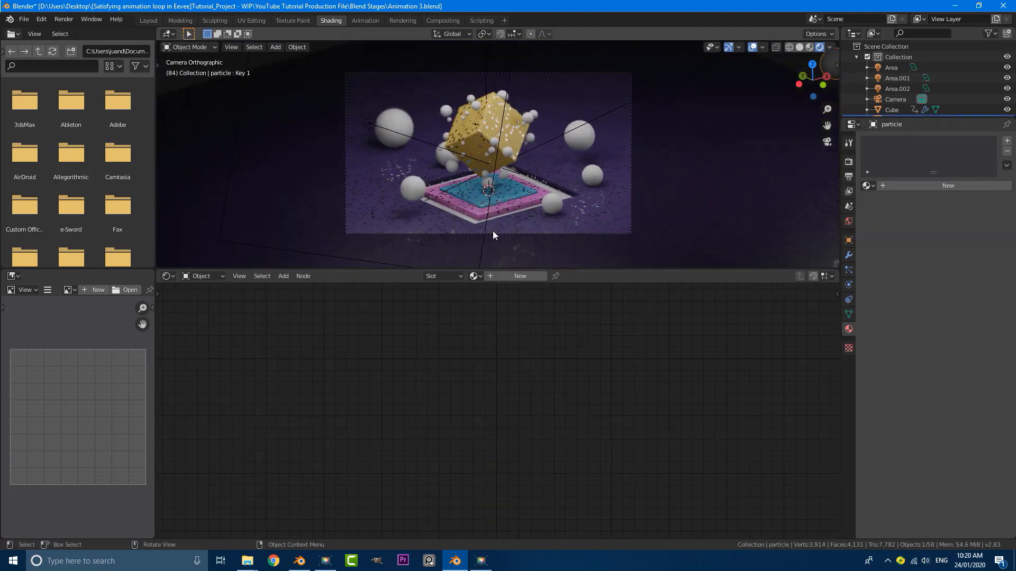
left_click(519, 276)
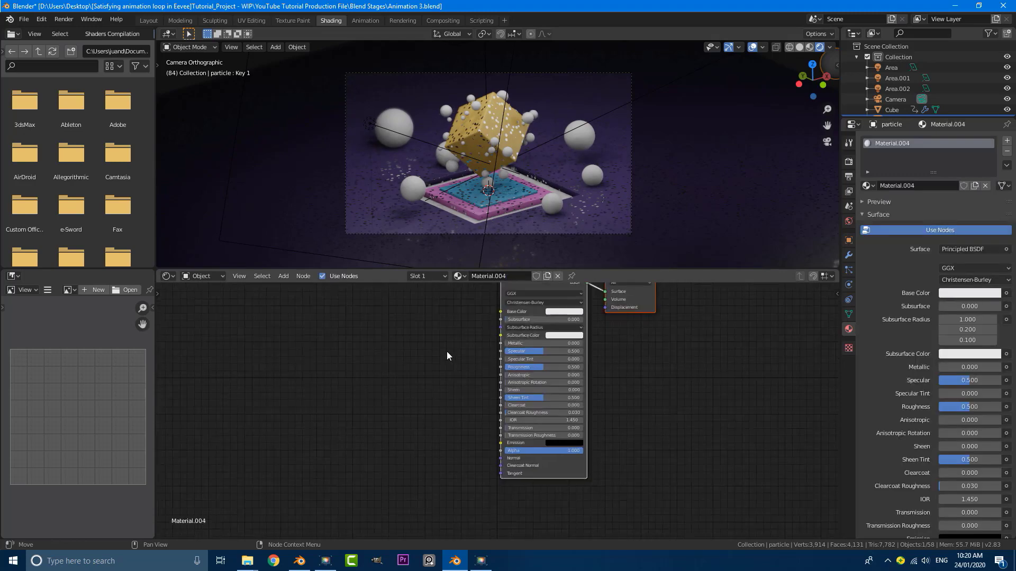
scroll(447, 352, "down", 7)
middle_click_drag(438, 354, 430, 386)
scroll(434, 366, "up", 3)
scroll(434, 375, "up", 5)
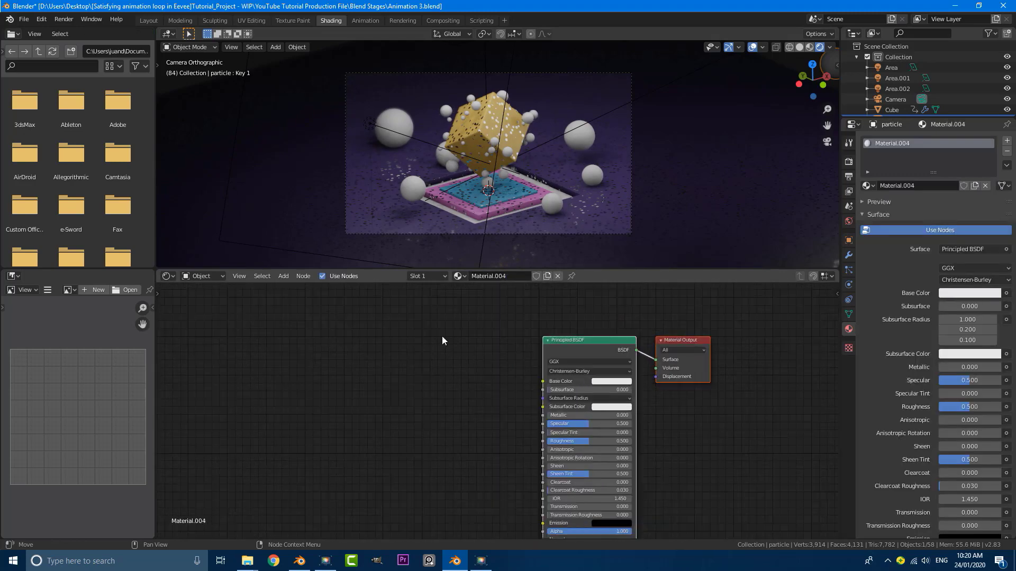
middle_click_drag(442, 337, 450, 359)
middle_click_drag(420, 355, 420, 357)
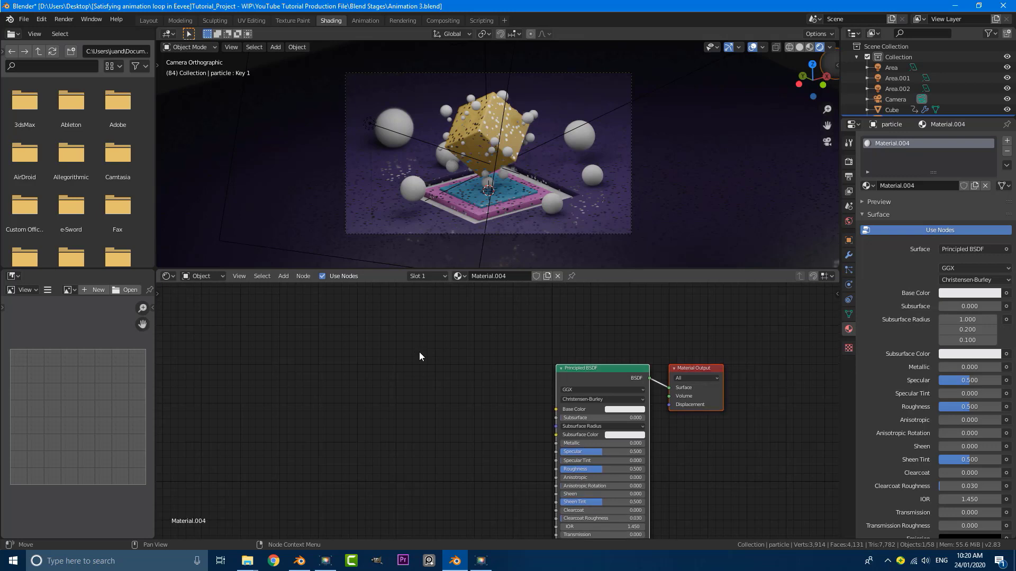
Add an Object Info node and link its Random output to Base Color
key("shift+a")
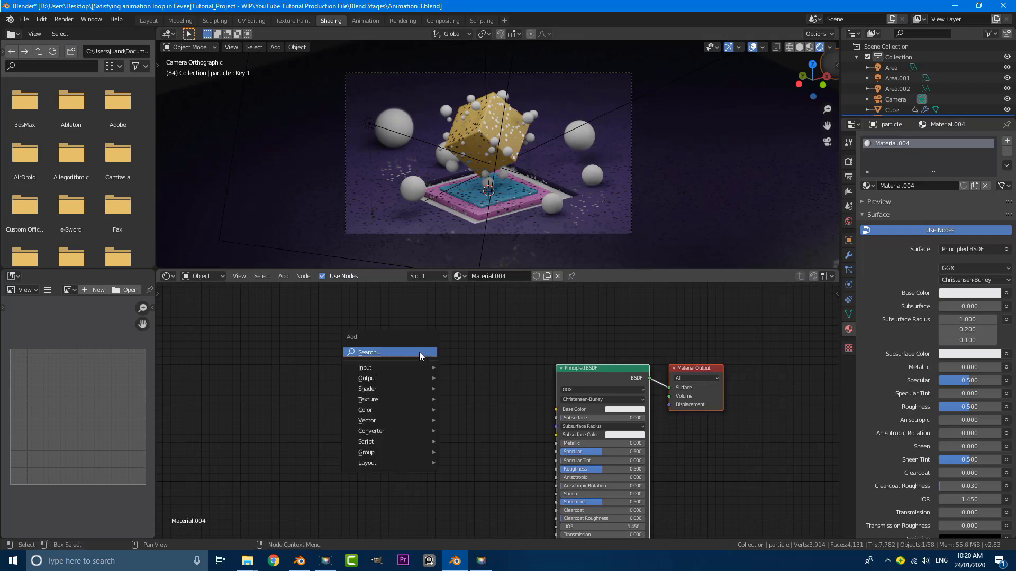
left_click(421, 353)
type("o")
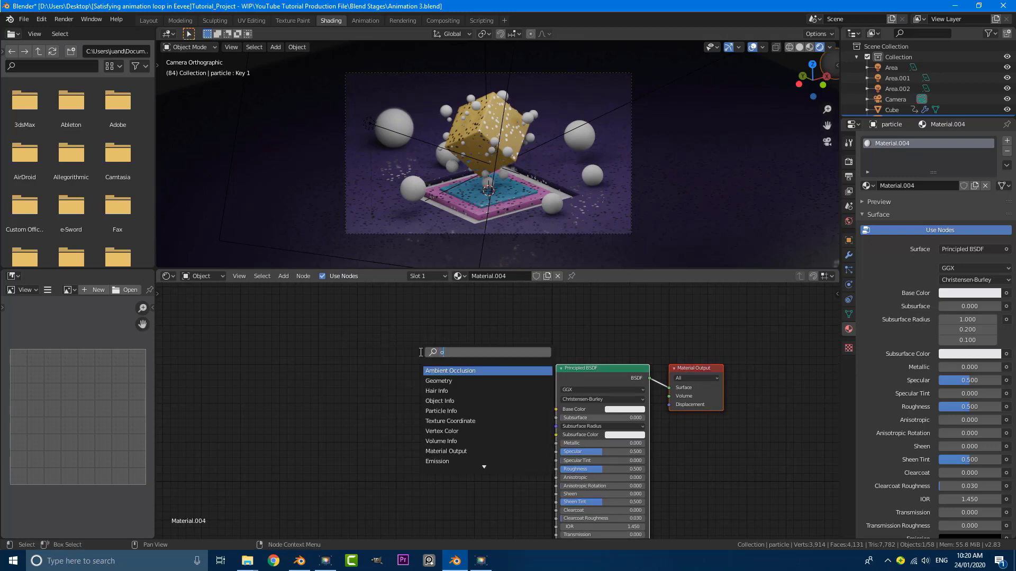
type("b")
key("Return")
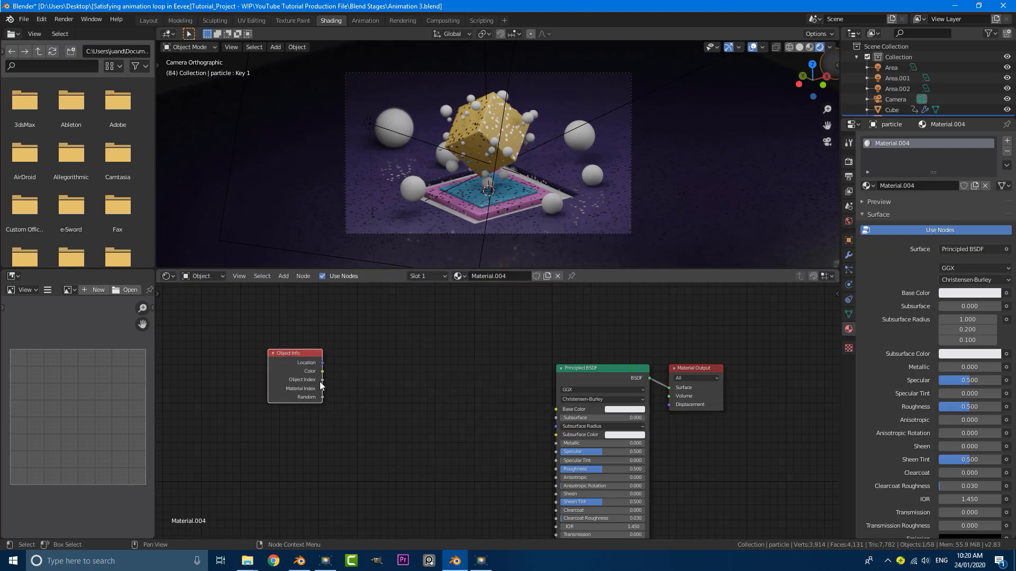
left_click_drag(323, 398, 556, 410)
Insert a ColorRamp node onto the Random-to-Base Color link
scroll(420, 421, "up", 2)
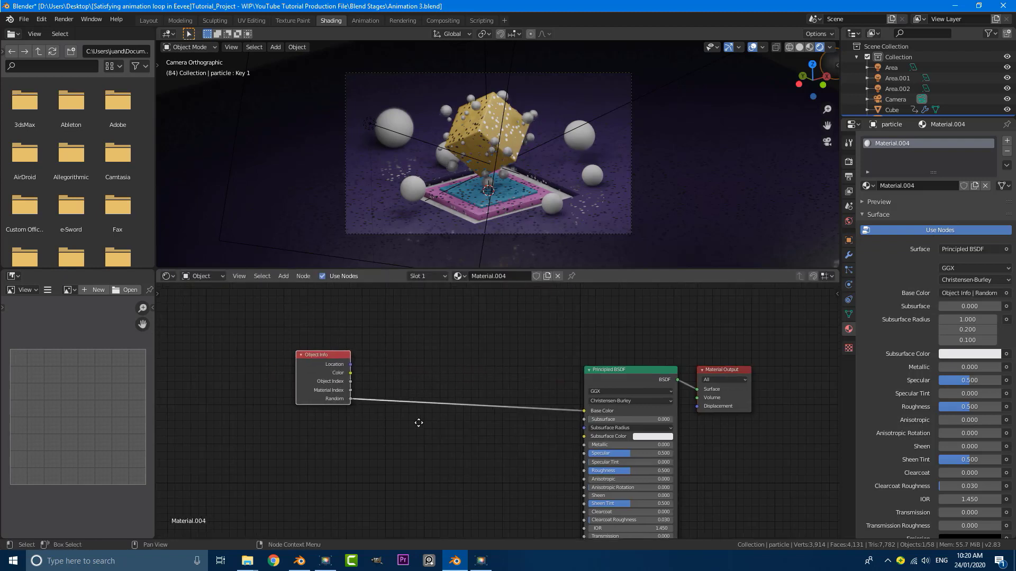
key("shift+a")
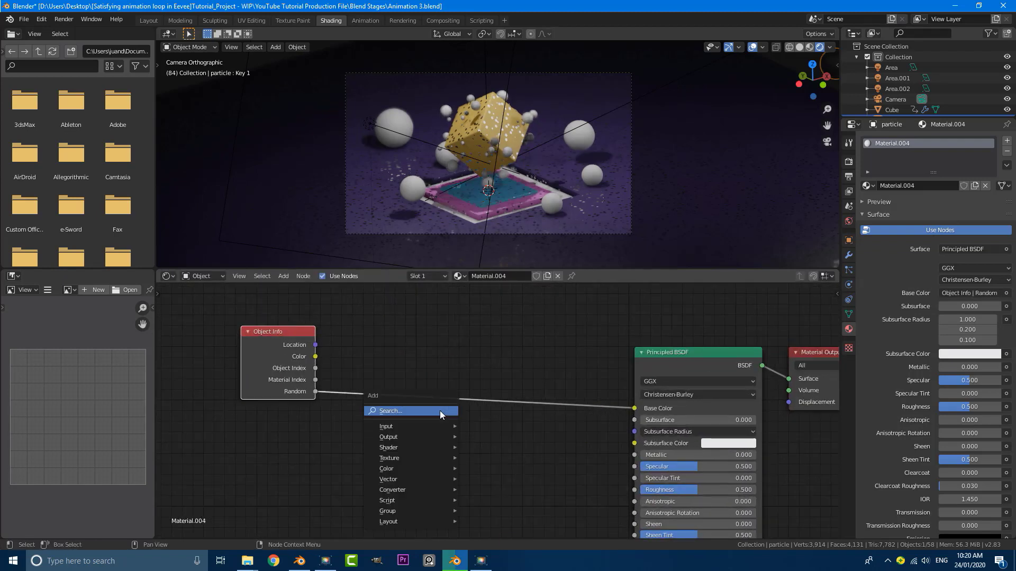
type("col")
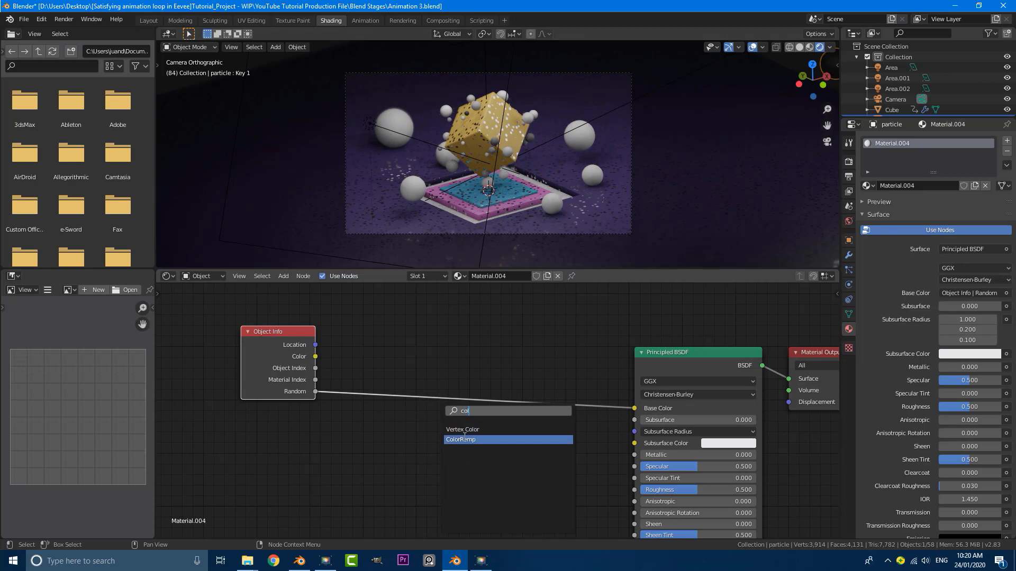
left_click(462, 440)
left_click(416, 343)
scroll(307, 417, "down", 5)
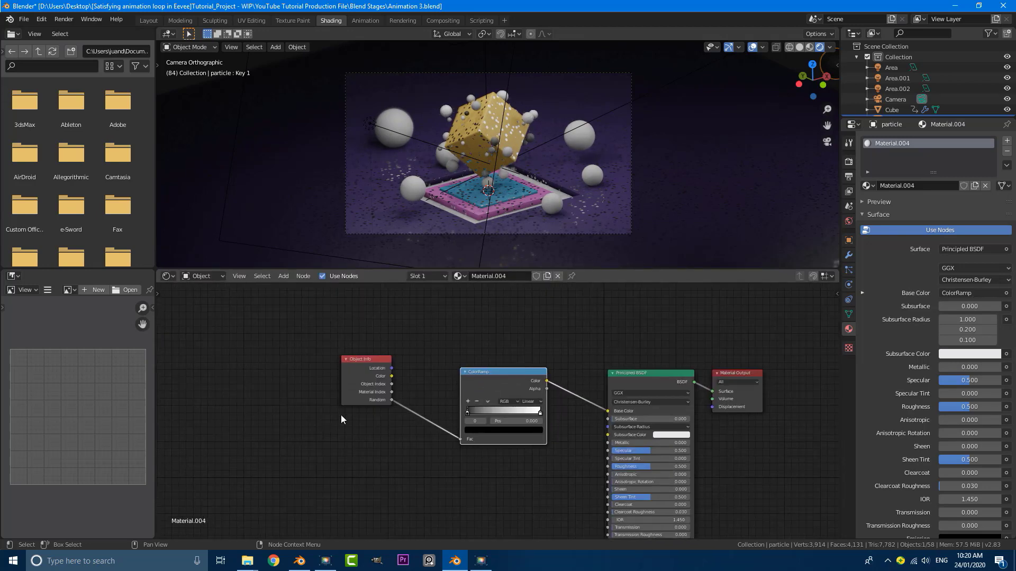
Switch the ColorRamp to Constant interpolation, white stop at 0.845, black stop at 0.245
scroll(479, 392, "up", 3)
left_click_drag(443, 411, 505, 414)
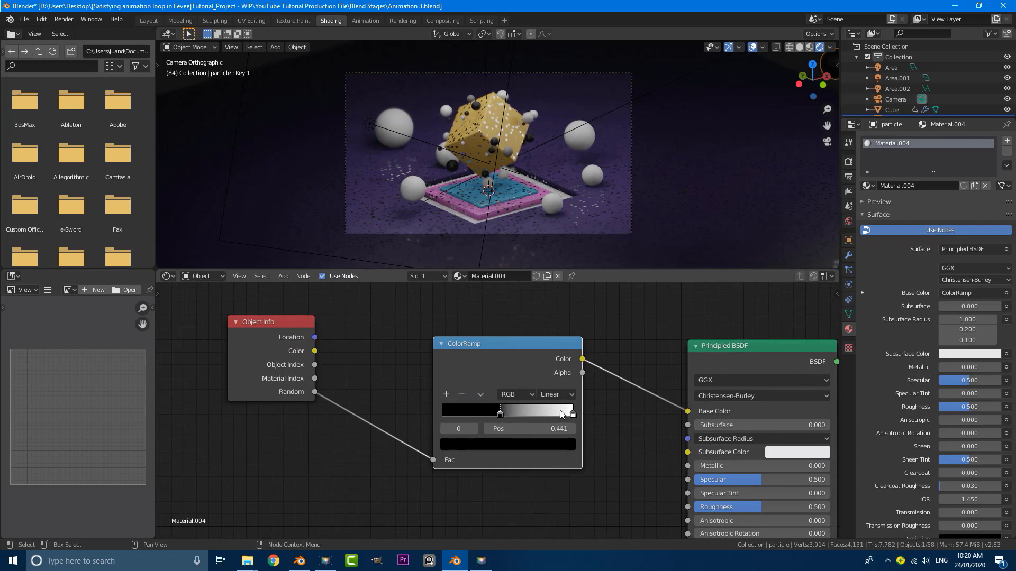
left_click_drag(573, 413, 553, 414)
scroll(468, 139, "up", 3)
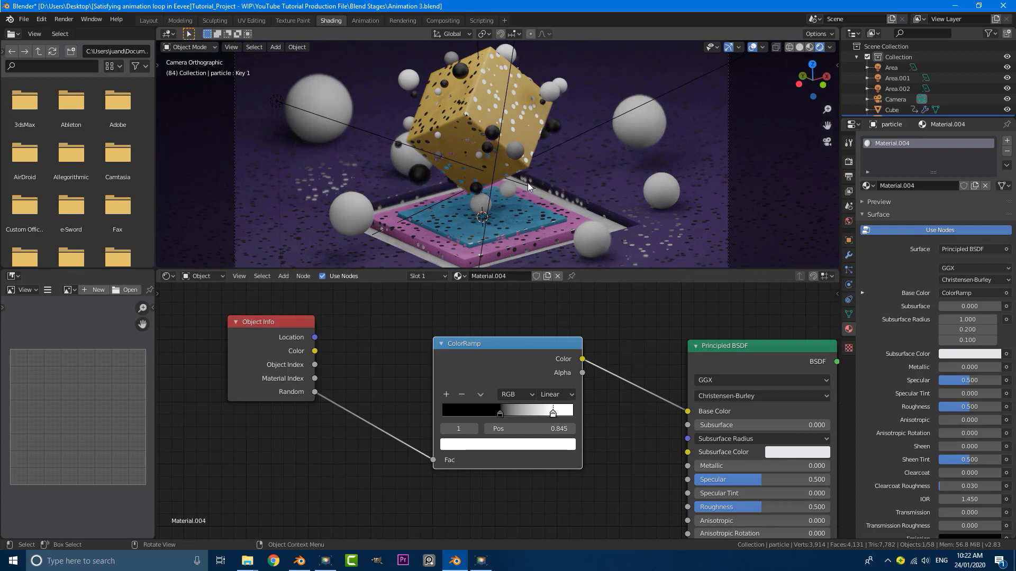
scroll(492, 402, "down", 2)
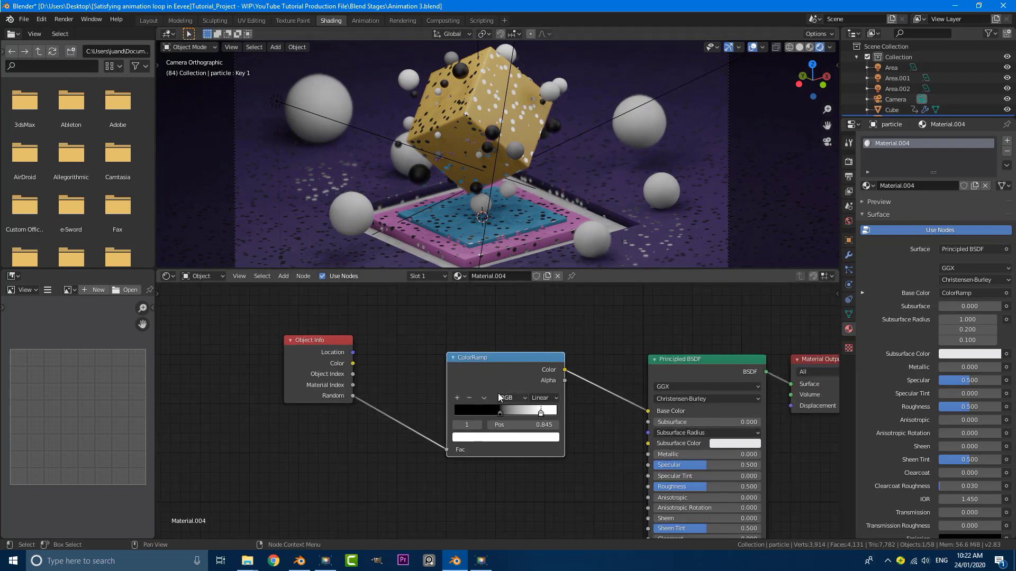
scroll(492, 399, "up", 3)
left_click_drag(502, 416, 482, 416)
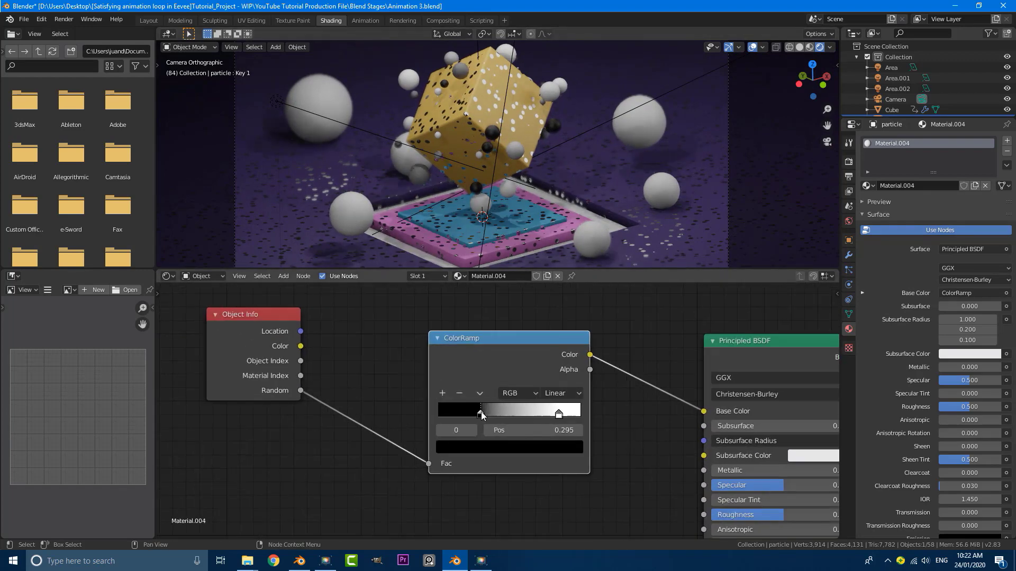
left_click(562, 393)
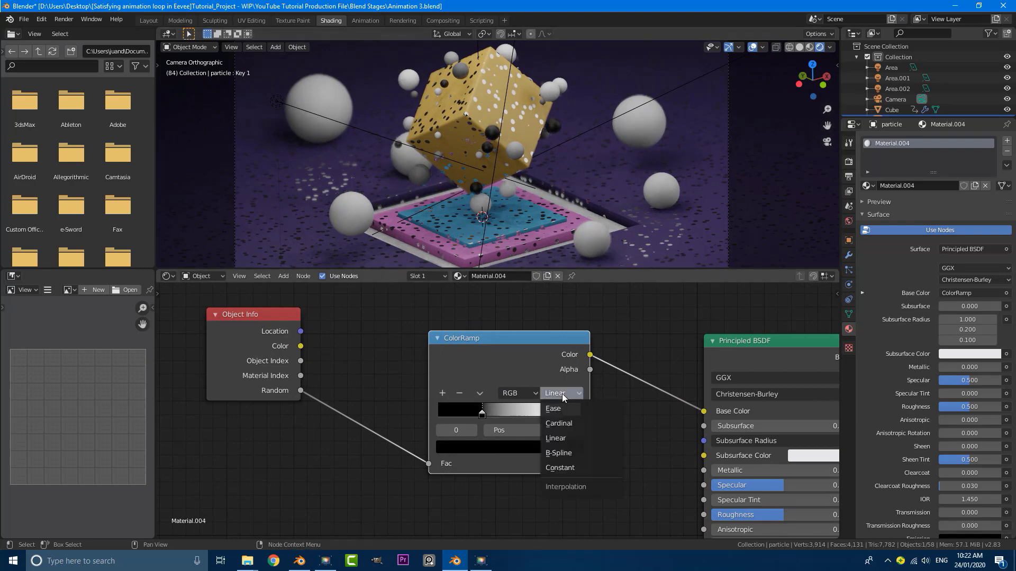
left_click(571, 468)
scroll(492, 147, "up", 3)
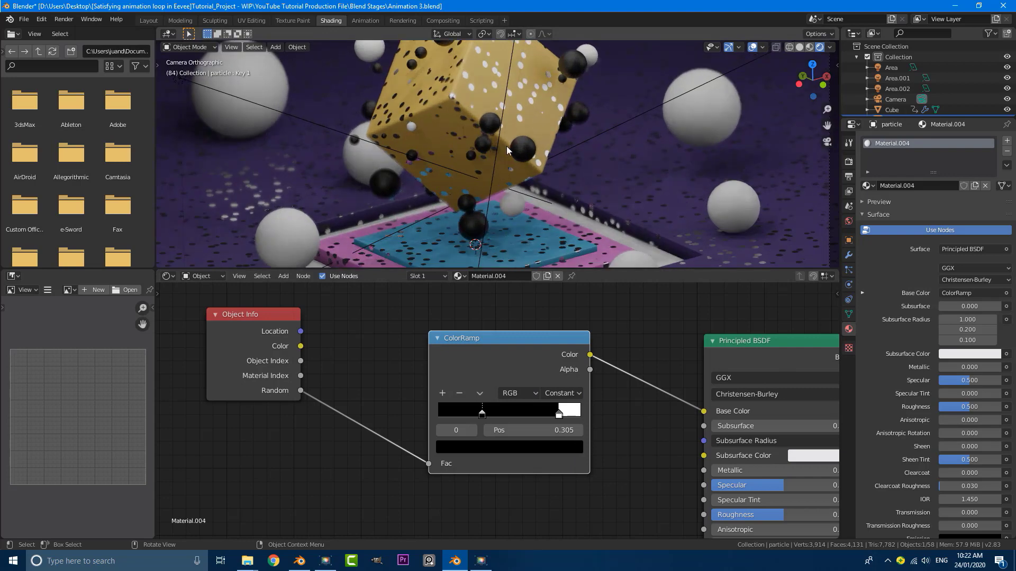
left_click_drag(482, 417, 473, 415)
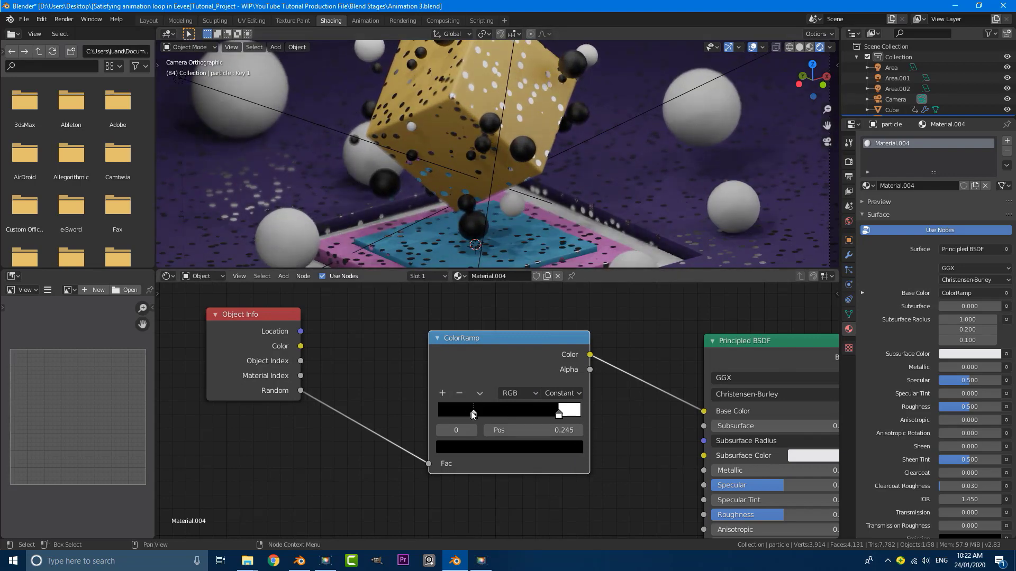
Colour the ramp's first stop red and last stop blue, and add a green middle stop
left_click(493, 446)
left_click(551, 281)
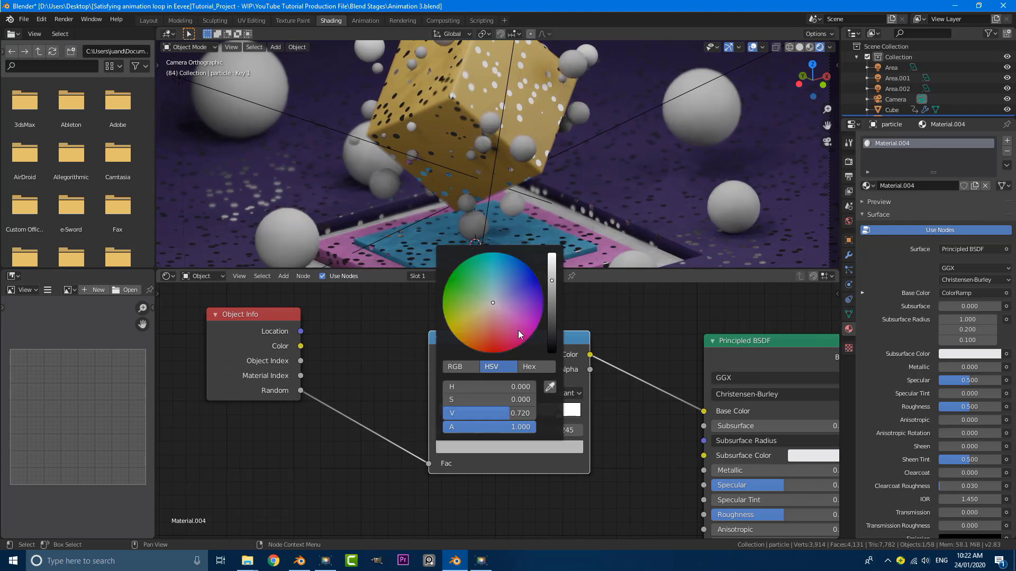
left_click(488, 348)
scroll(554, 187, "down", 2)
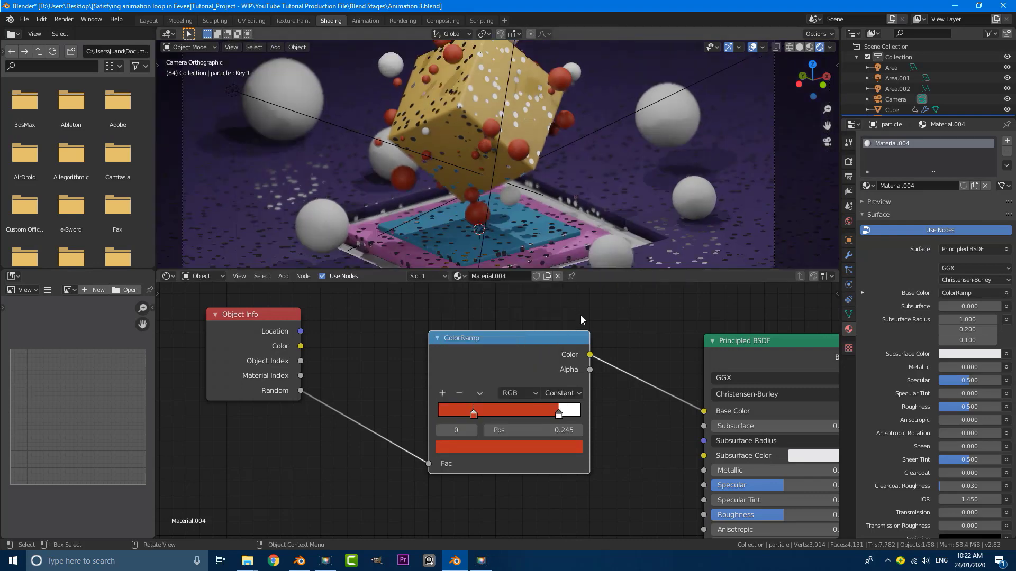
left_click(560, 413)
left_click(550, 447)
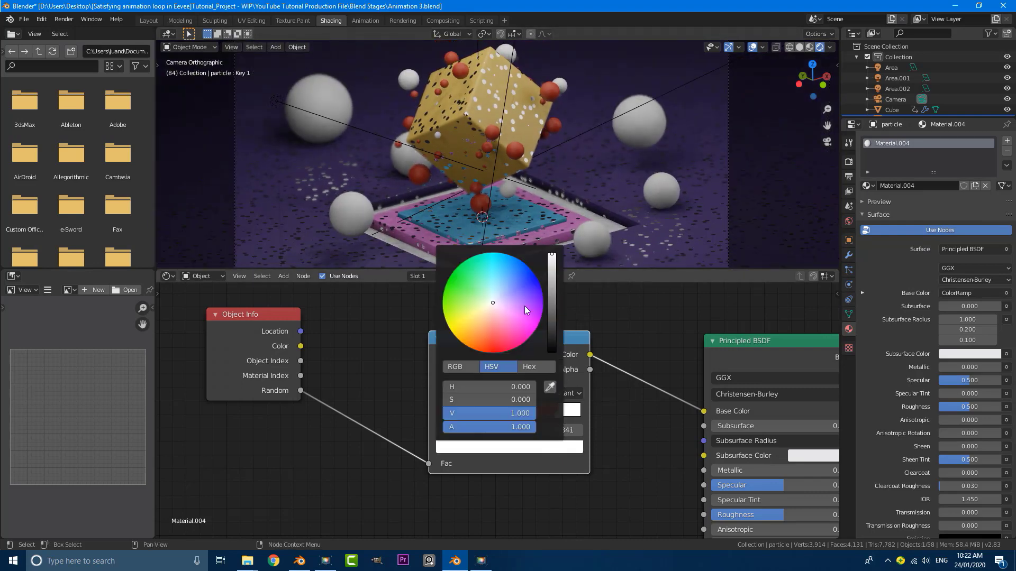
left_click(518, 272)
scroll(561, 132, "down", 2)
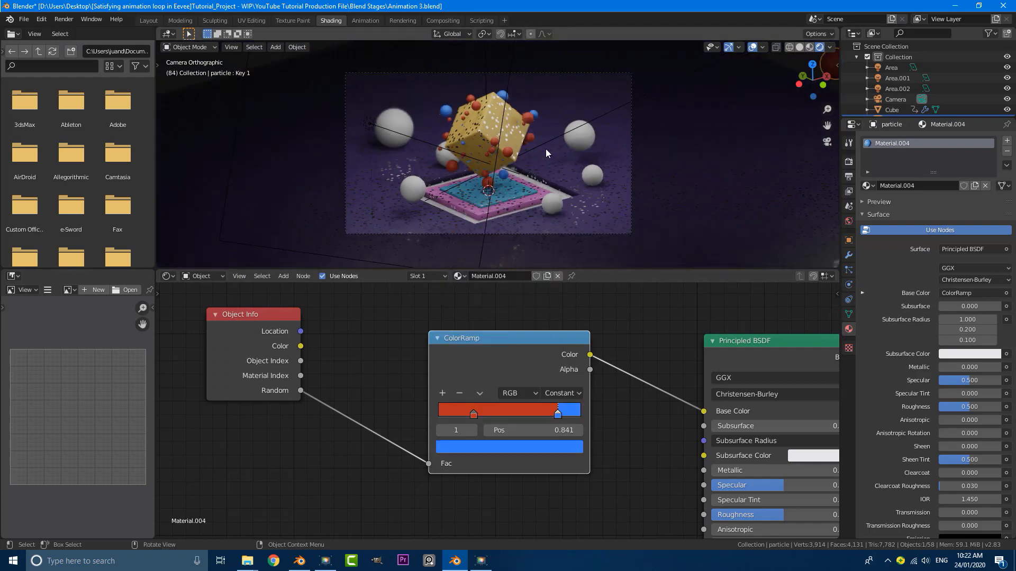
scroll(545, 148, "up", 4)
left_click(442, 393)
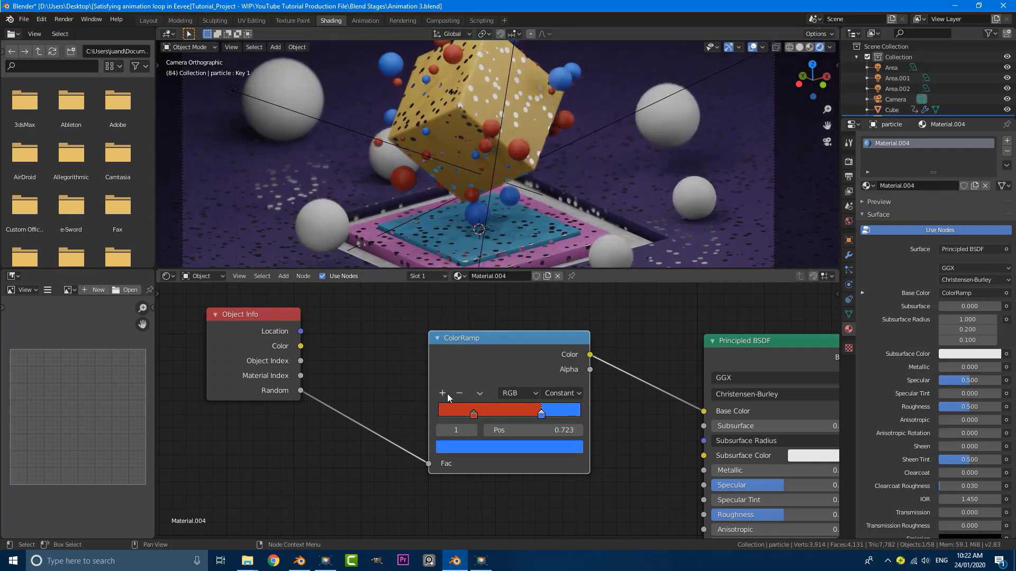
left_click(507, 447)
left_click(465, 286)
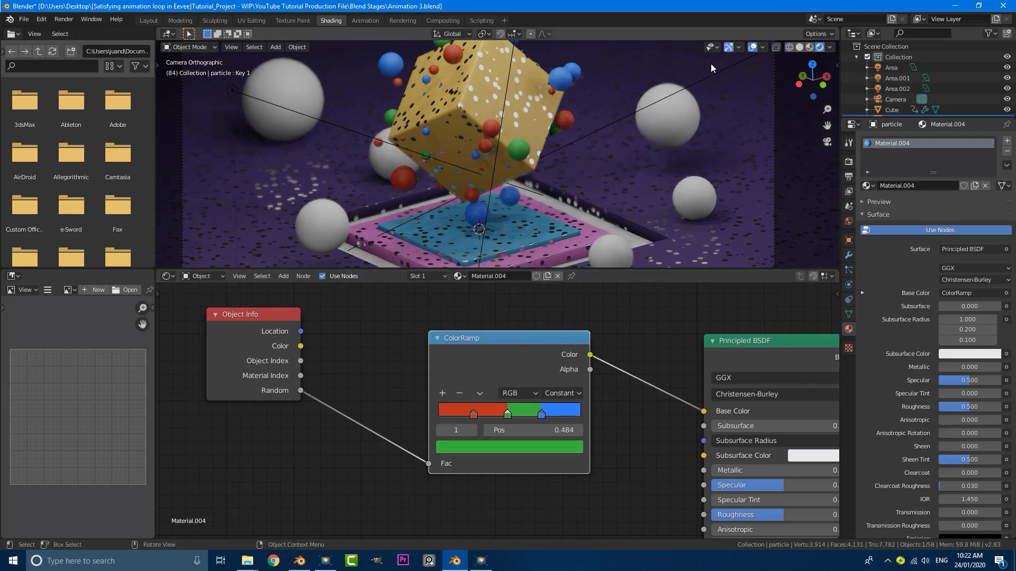
scroll(484, 155, "down", 1)
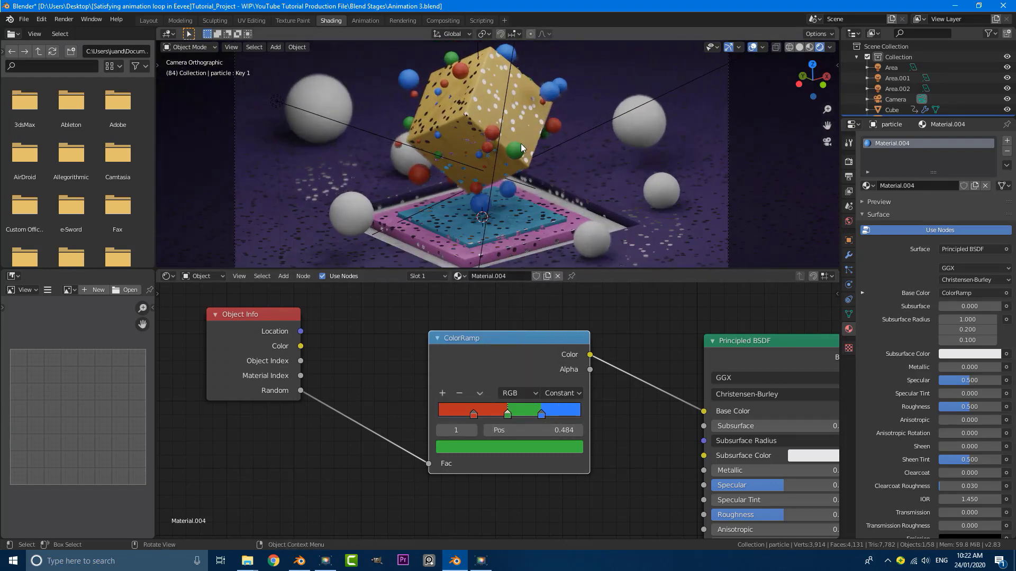
Recolour the three ramp stops purple, pink and light pink
left_click(473, 416)
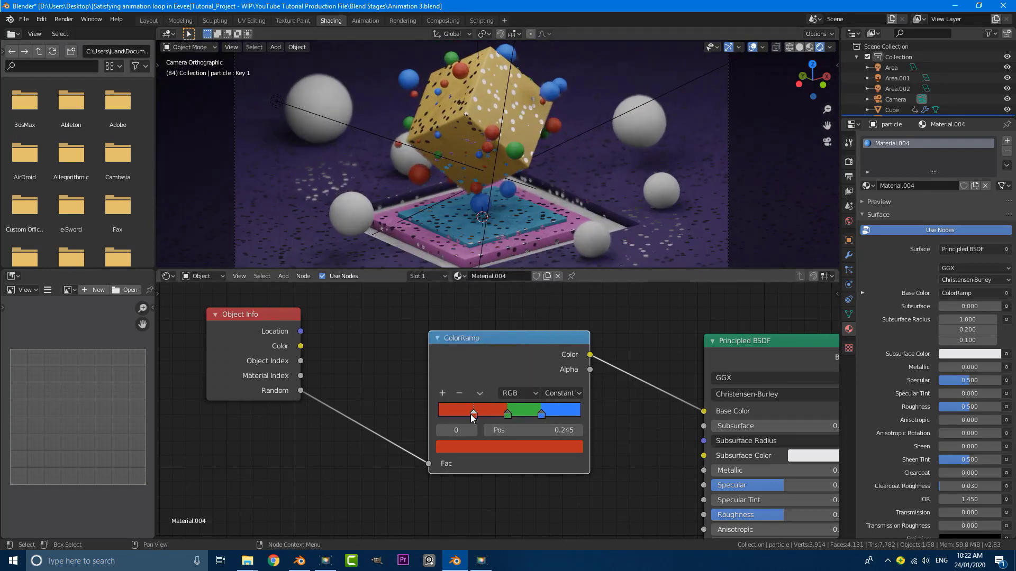
left_click(471, 449)
left_click(528, 298)
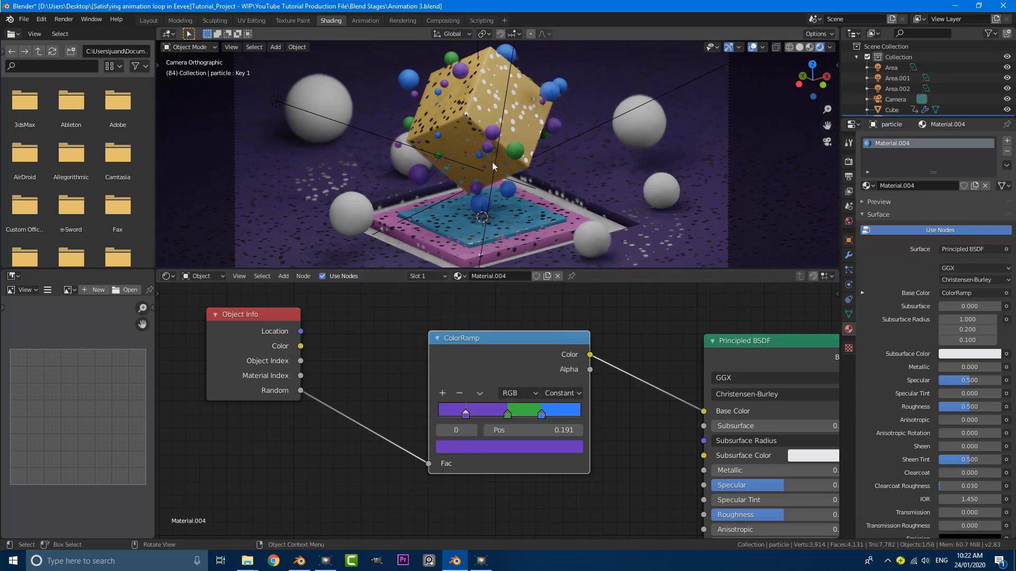
left_click(509, 415)
left_click(507, 446)
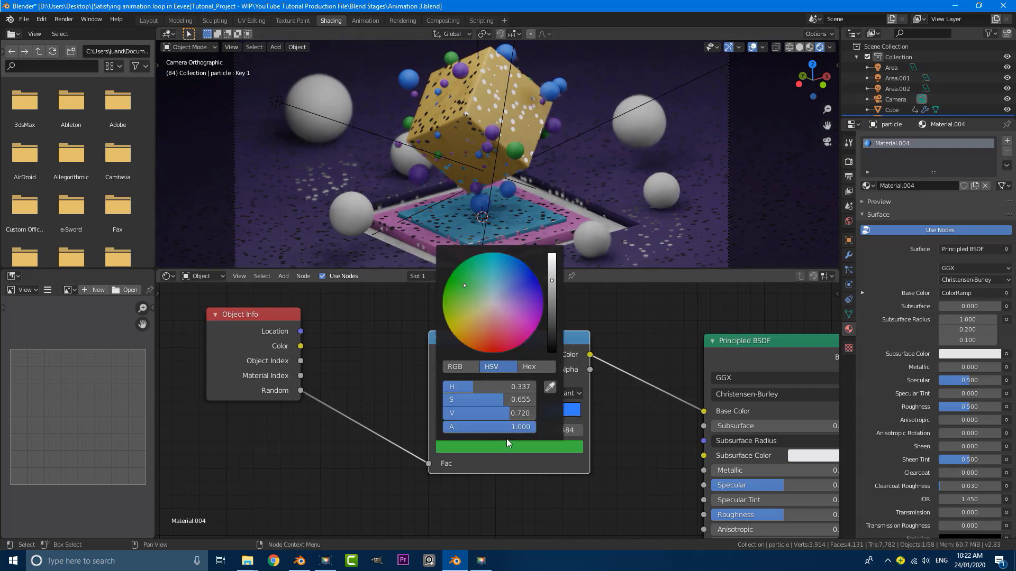
left_click(511, 319)
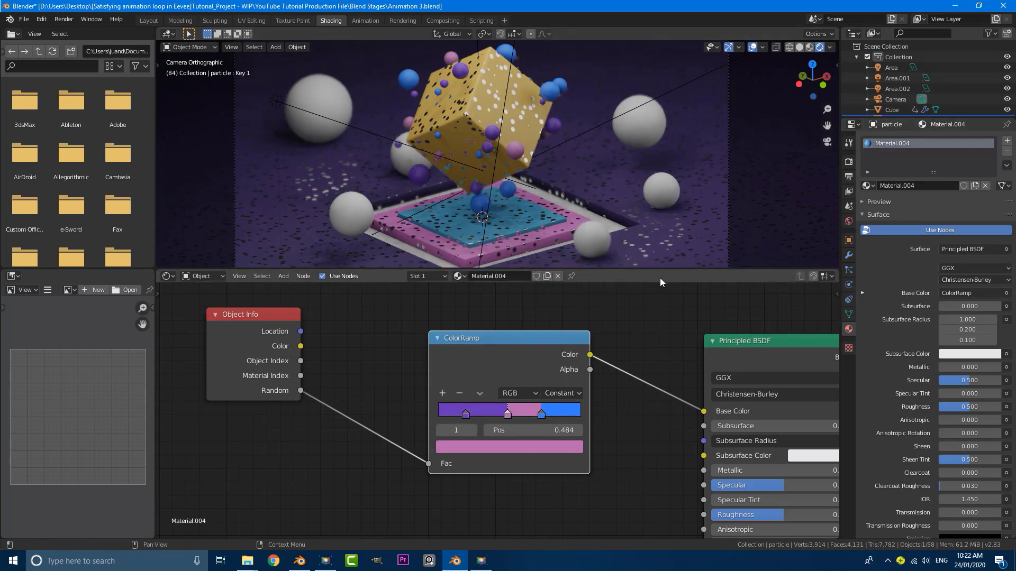
left_click(542, 416)
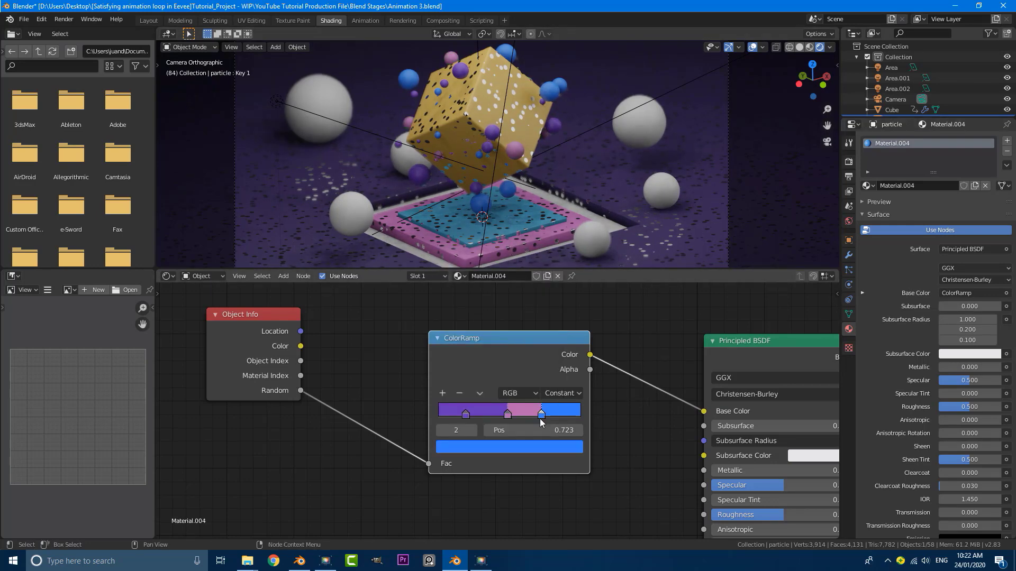
left_click(532, 445)
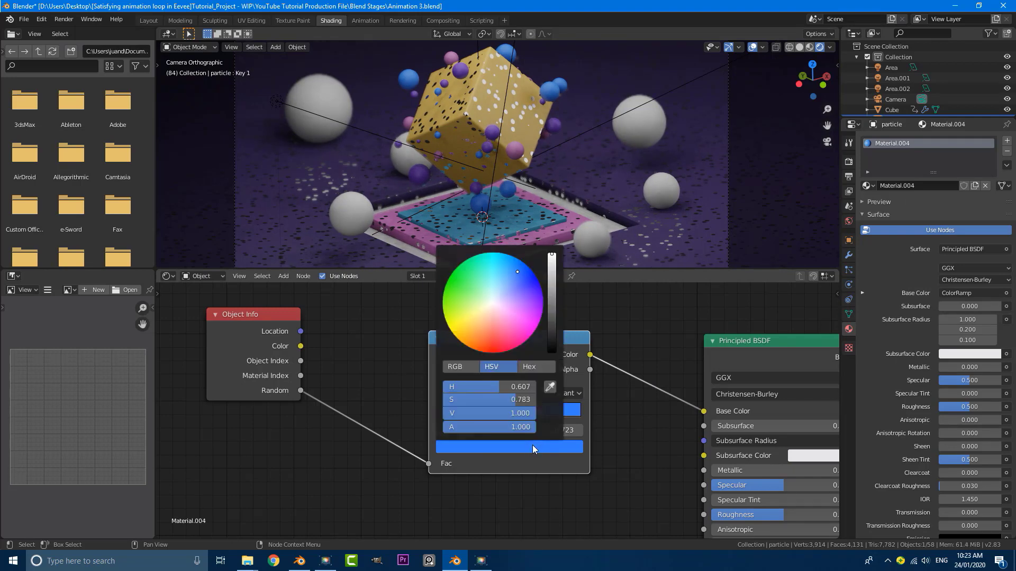
left_click(512, 309)
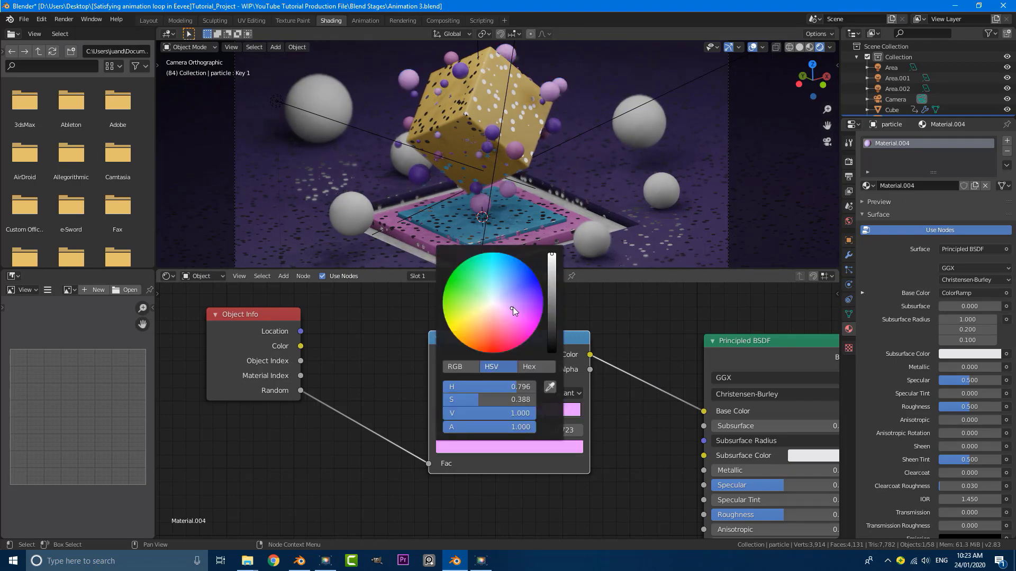
Lower the Principled BSDF Roughness of the particle material to 0.305
scroll(547, 141, "down", 2)
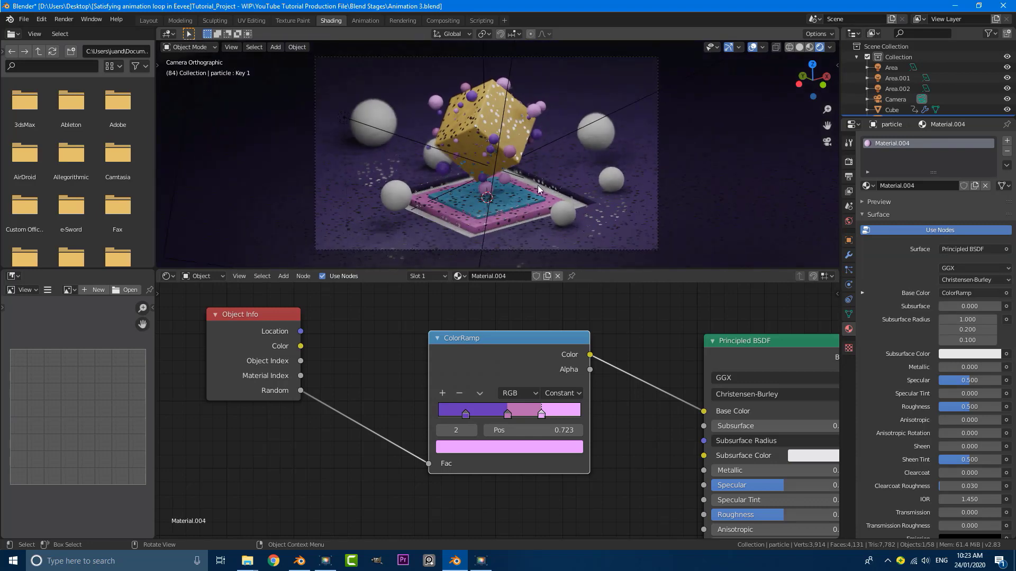
scroll(539, 189, "up", 1)
scroll(588, 400, "down", 1)
middle_click_drag(587, 400, 451, 366)
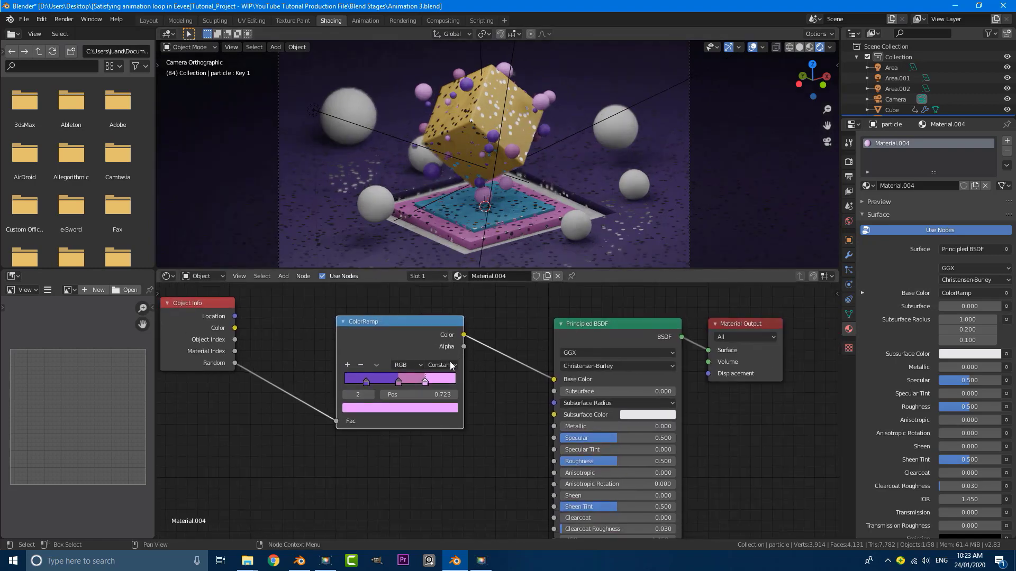
left_click_drag(385, 354, 408, 363)
middle_click_drag(597, 458, 490, 374)
scroll(489, 384, "up", 3)
left_click_drag(508, 372, 480, 372)
scroll(528, 225, "down", 4)
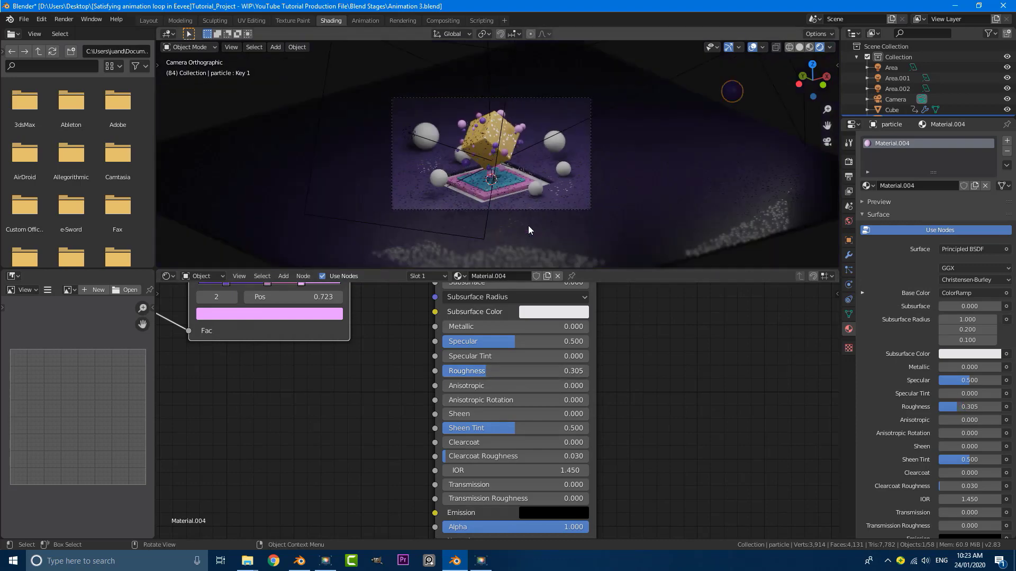
scroll(528, 226, "up", 5)
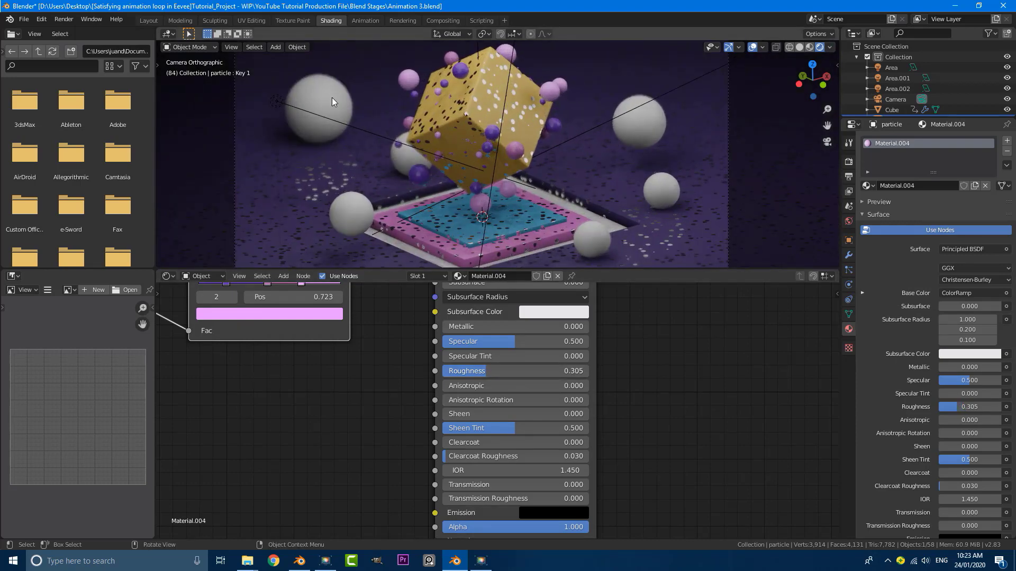
left_click(331, 94)
Give the upper-left sphere pink Material.002 and the right sphere blue Material.003
left_click(332, 94)
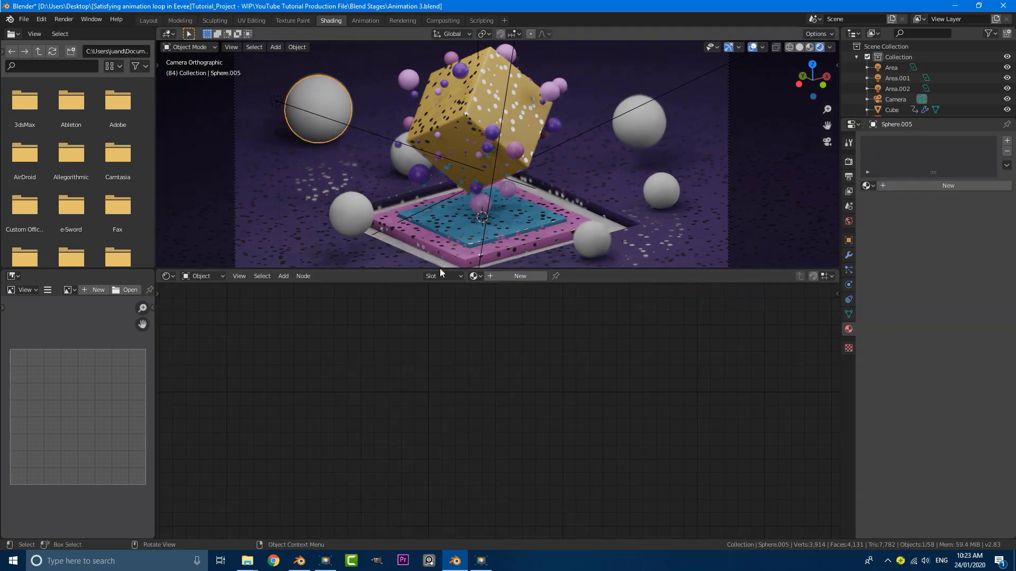
left_click(474, 276)
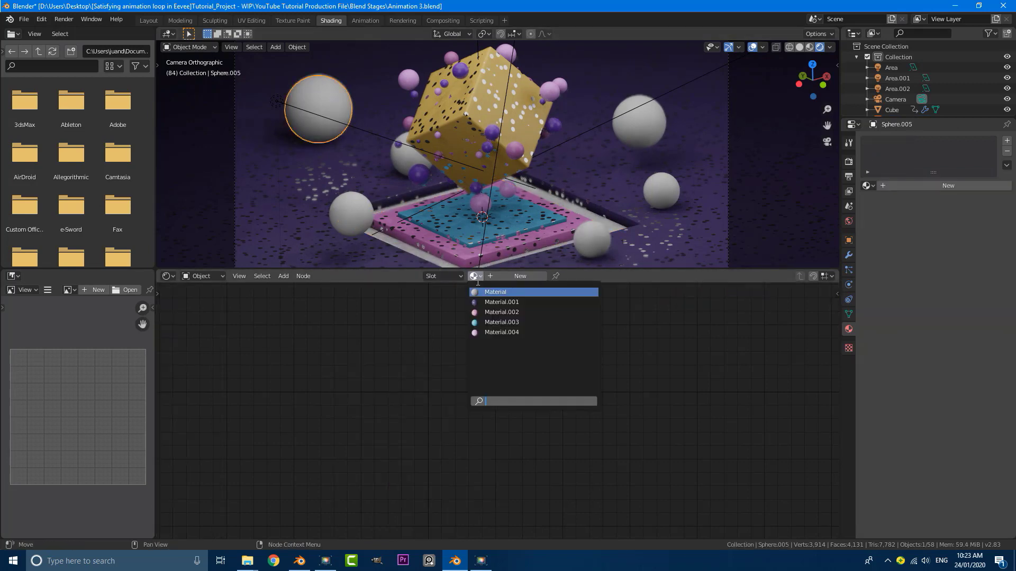
left_click(486, 312)
left_click(640, 120)
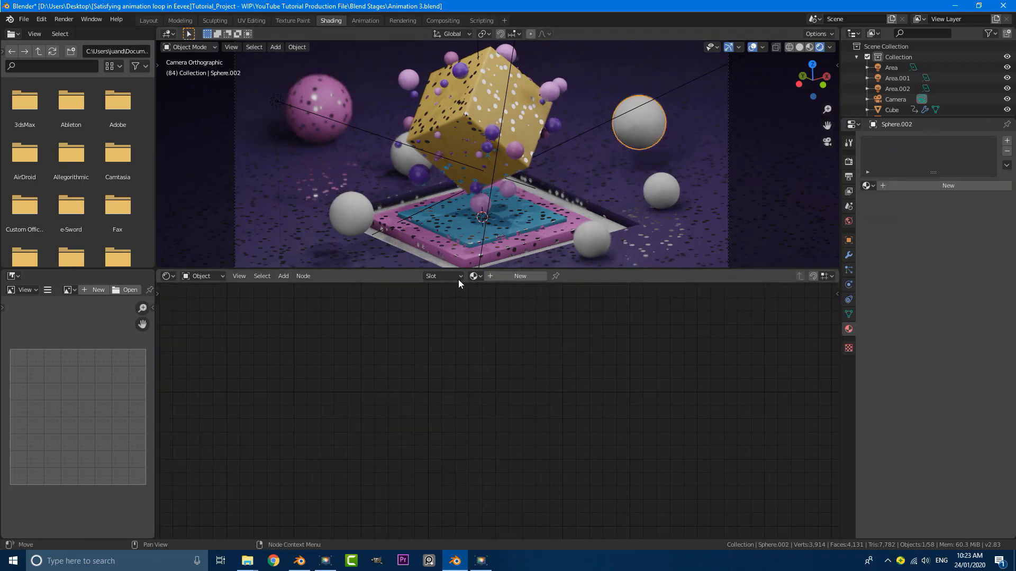
left_click(475, 276)
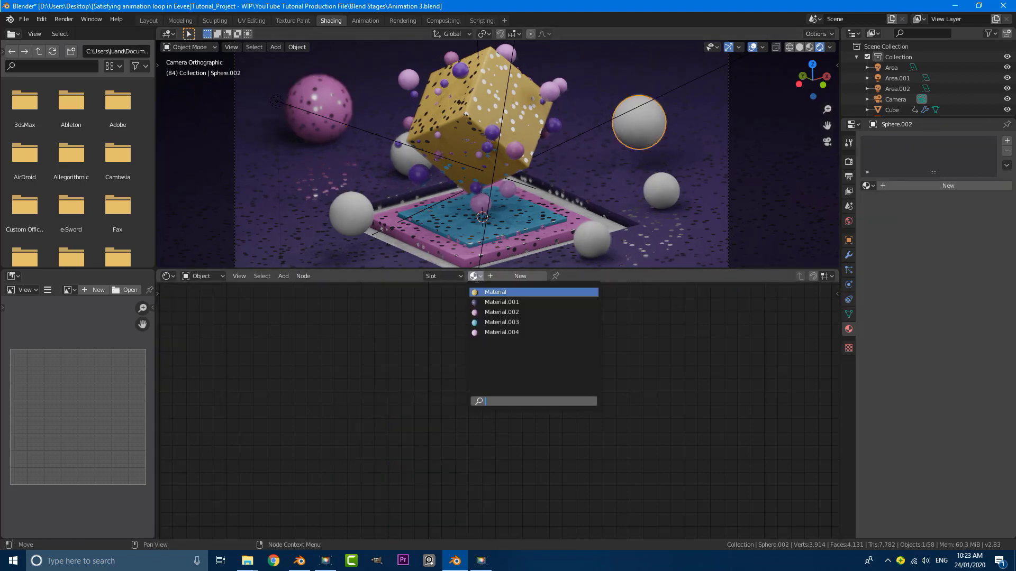
left_click(492, 322)
scroll(608, 169, "down", 2)
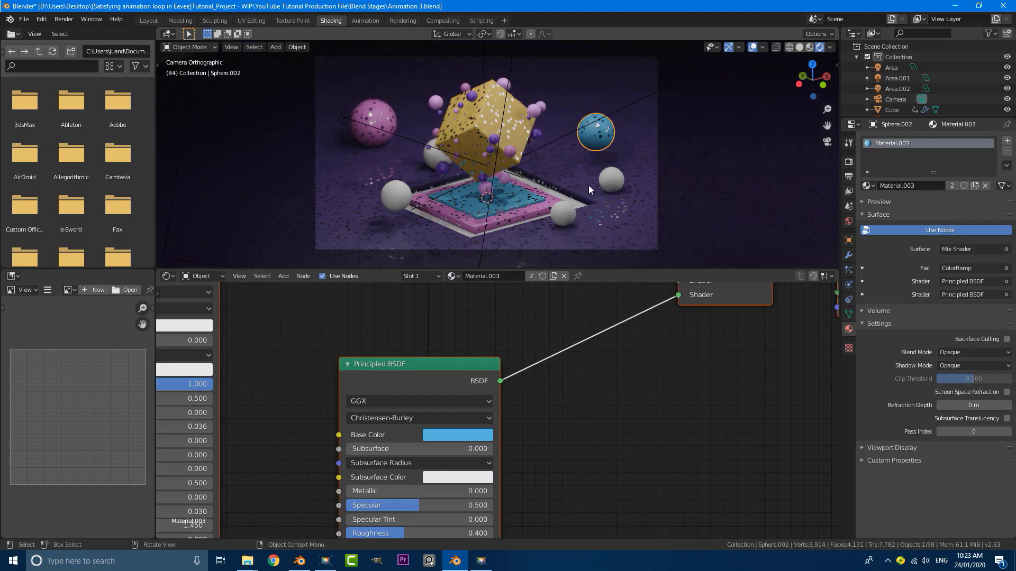
Give the small sphere by the platform Material.004 and another right sphere Material.003
left_click(573, 215)
left_click(573, 215)
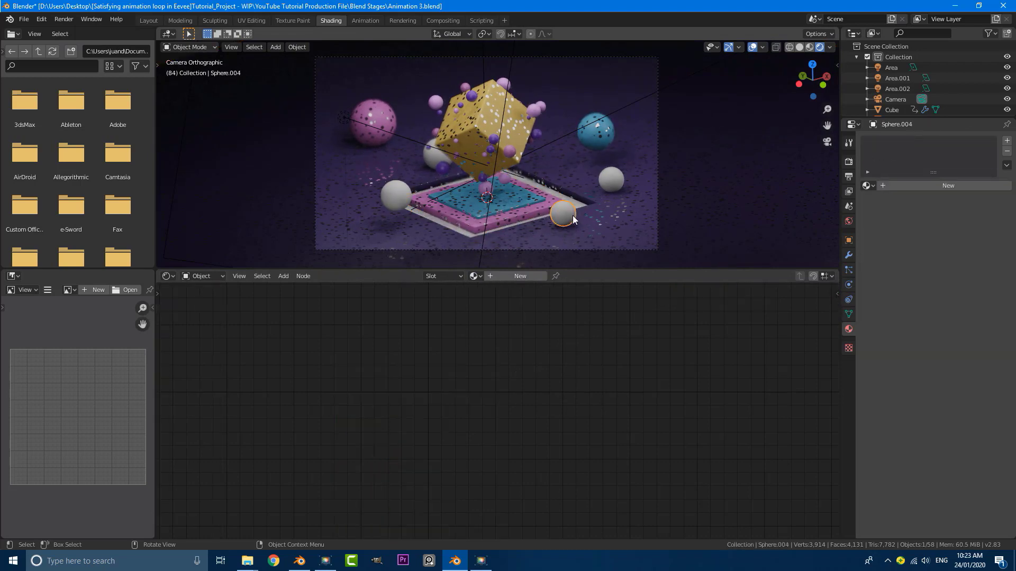
left_click(475, 276)
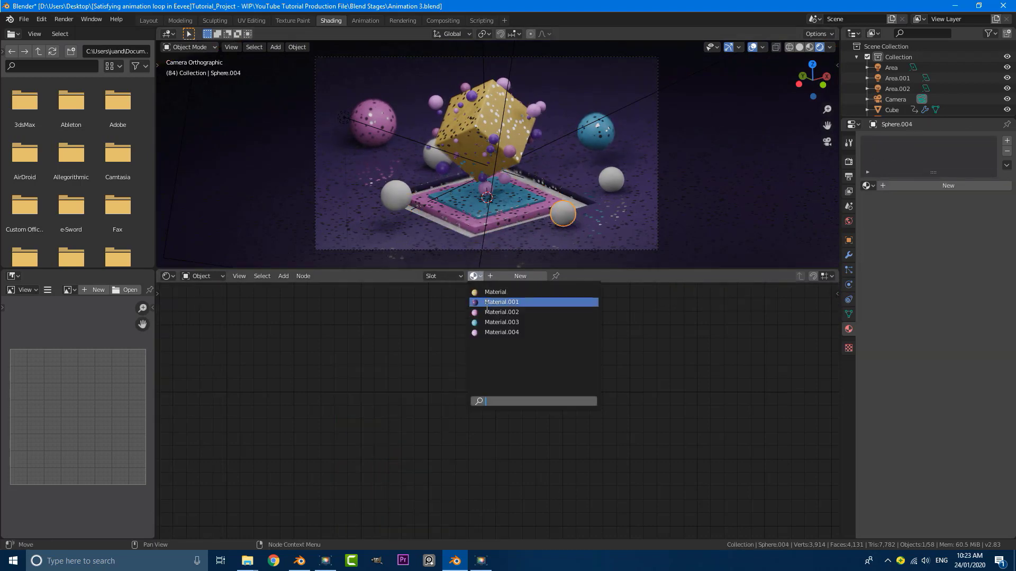
left_click(489, 332)
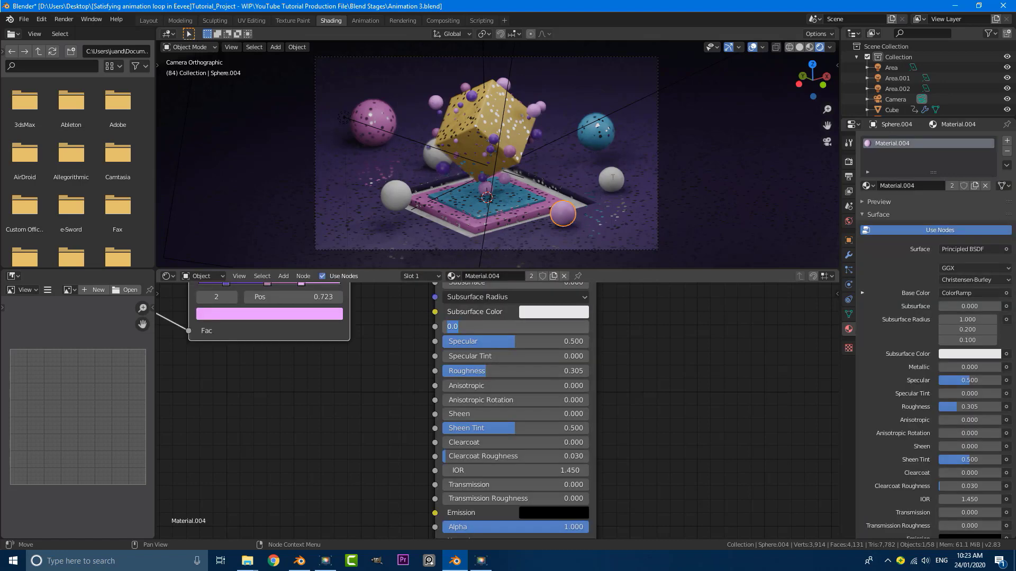
left_click(612, 179)
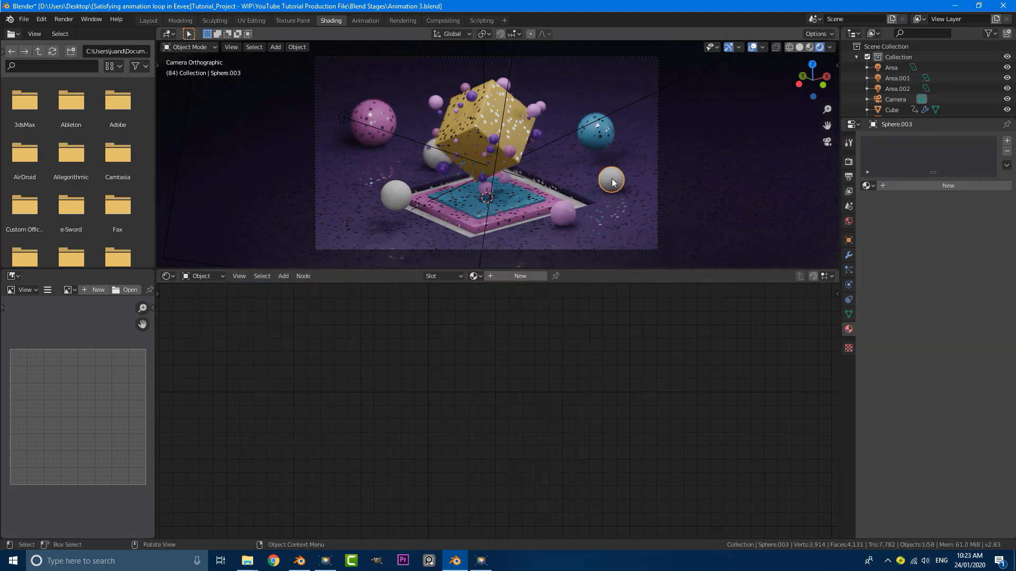
left_click(475, 276)
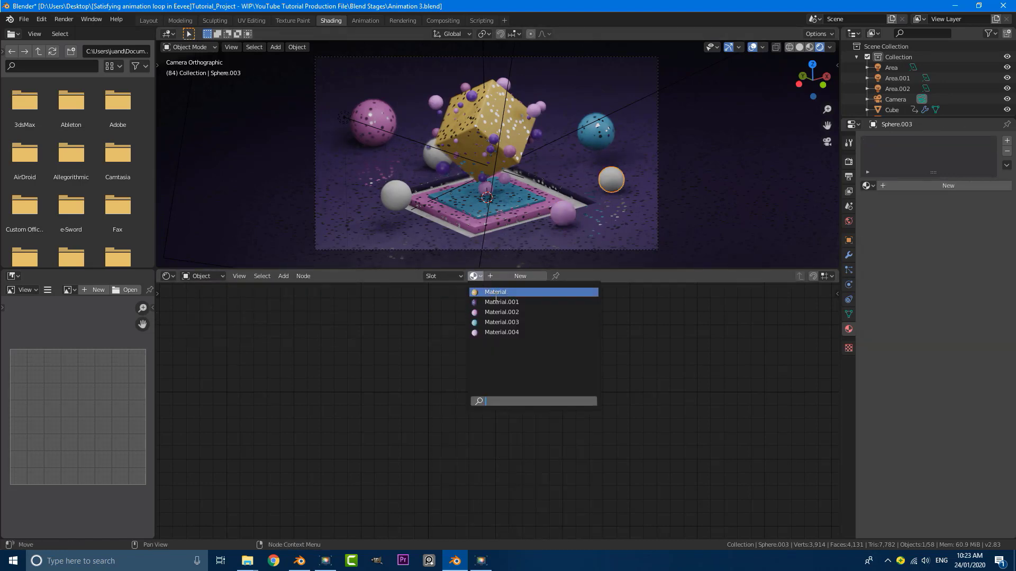
key("Return")
scroll(446, 194, "up", 4)
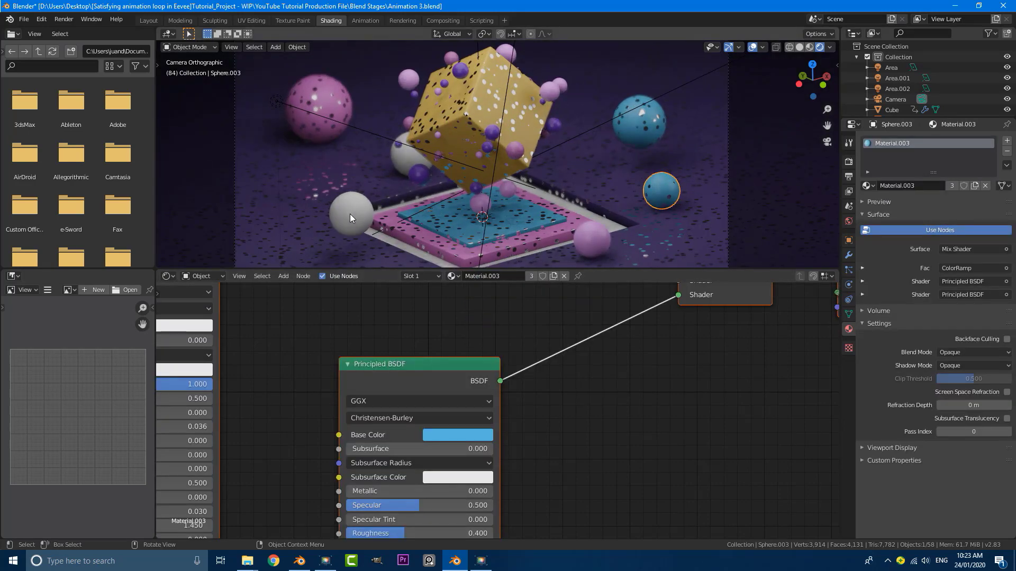
Assign dark purple Material.001 to the lower-left sphere and gold Material to the sphere behind the cube
left_click(351, 214)
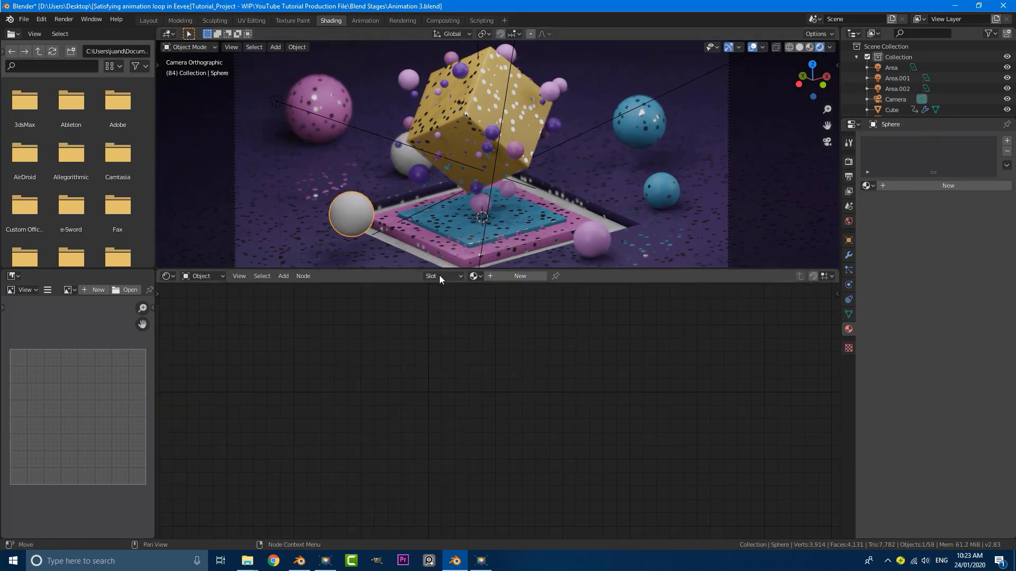
left_click(475, 276)
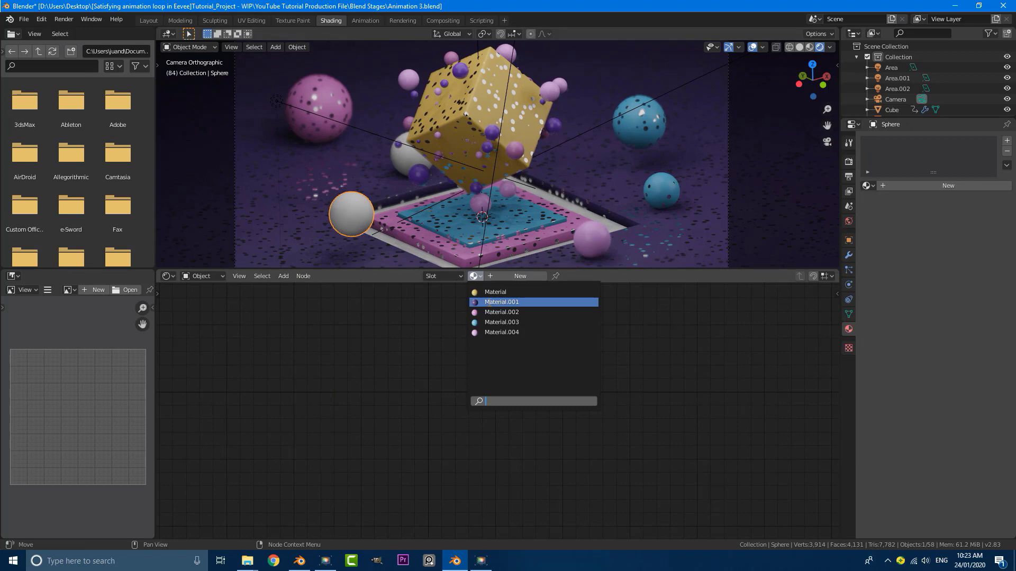
left_click(488, 302)
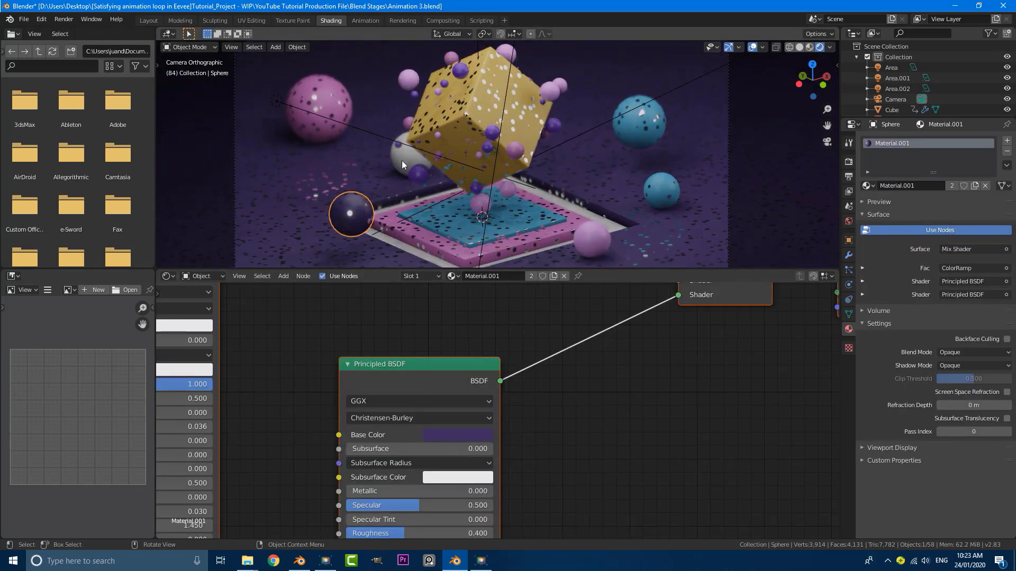
left_click(402, 161)
left_click(474, 276)
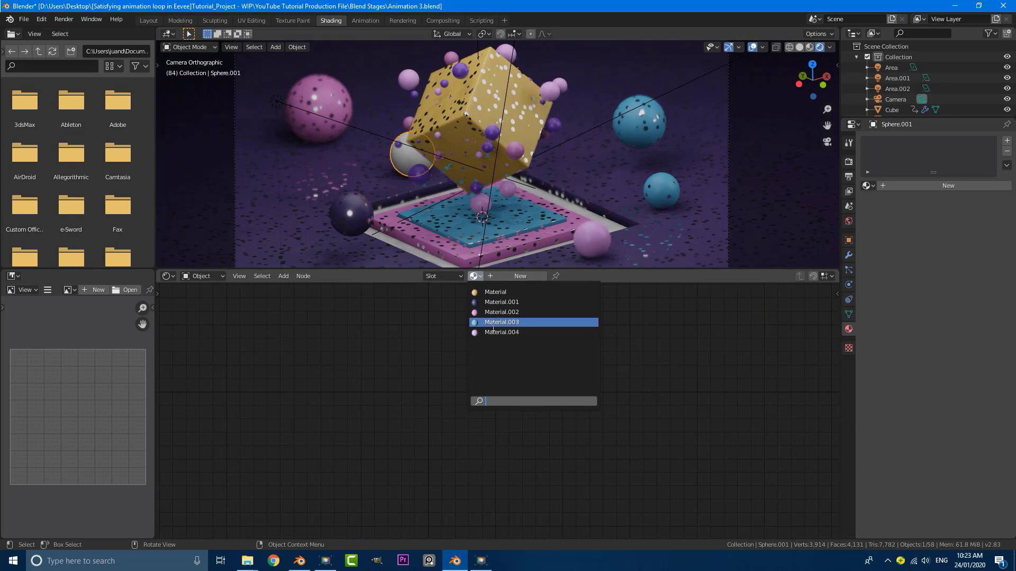
left_click(495, 292)
Clear the selection, then select the dark purple sphere in the viewport
scroll(494, 177, "down", 3)
key("alt+a")
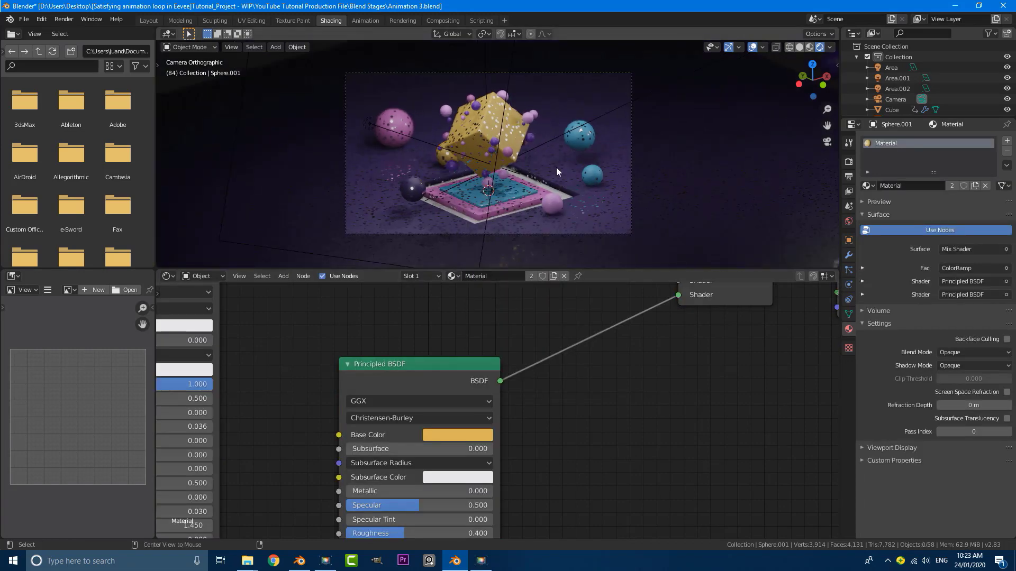
scroll(458, 206, "up", 3)
scroll(572, 167, "down", 2)
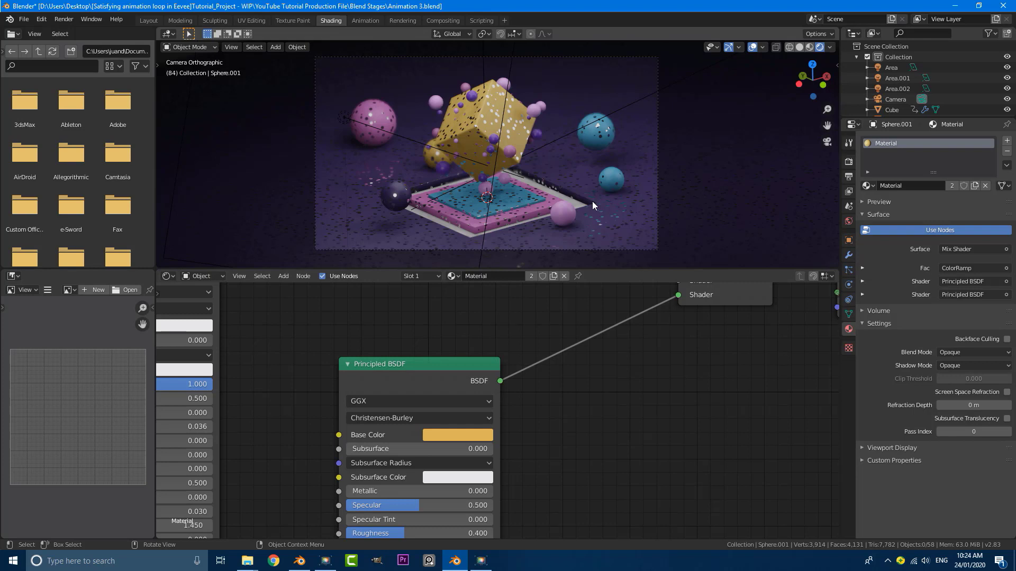
scroll(551, 180, "up", 1)
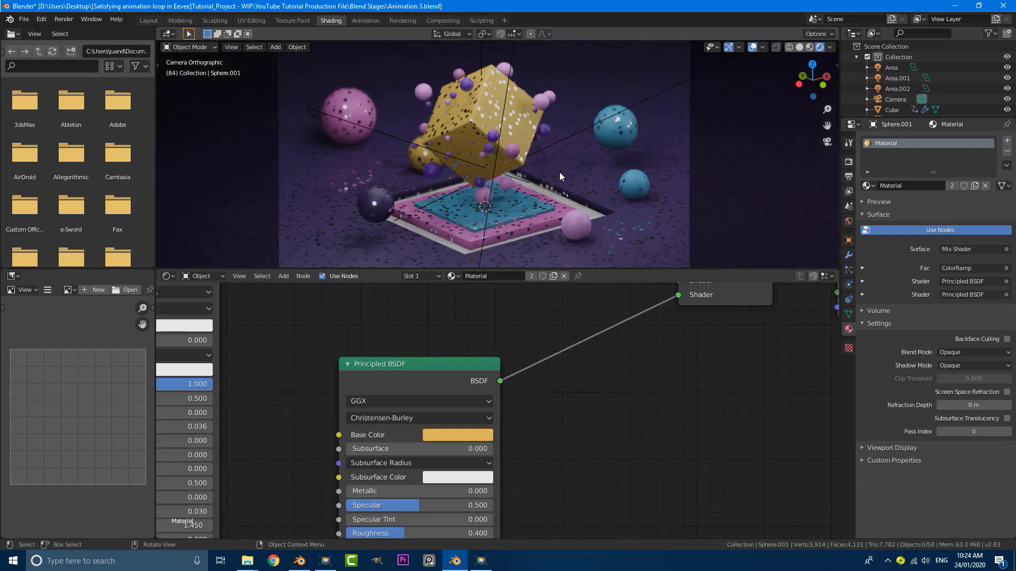
middle_click_drag(433, 228, 443, 179, "shift")
scroll(412, 173, "up", 2)
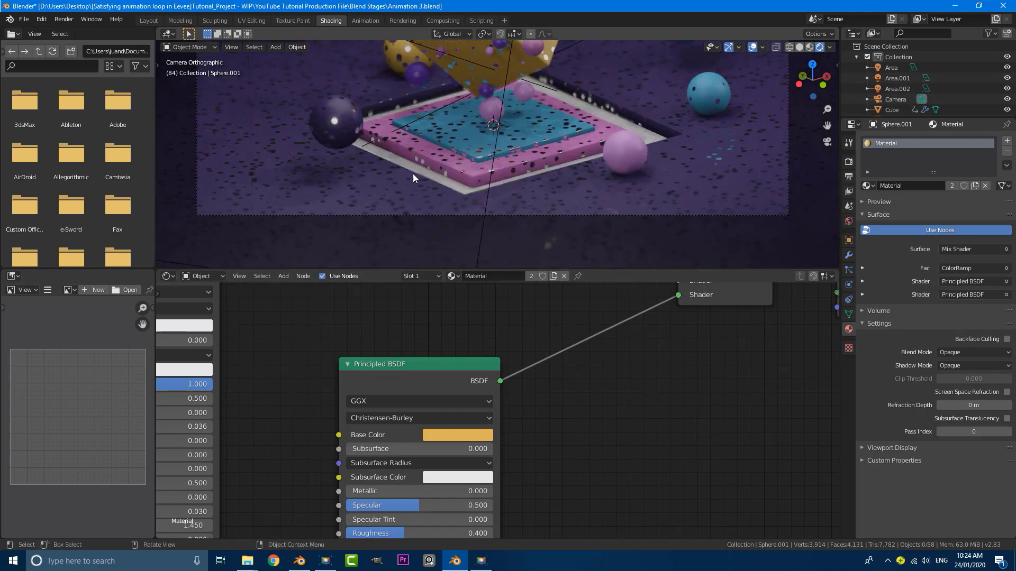
left_click(403, 176)
left_click(320, 102)
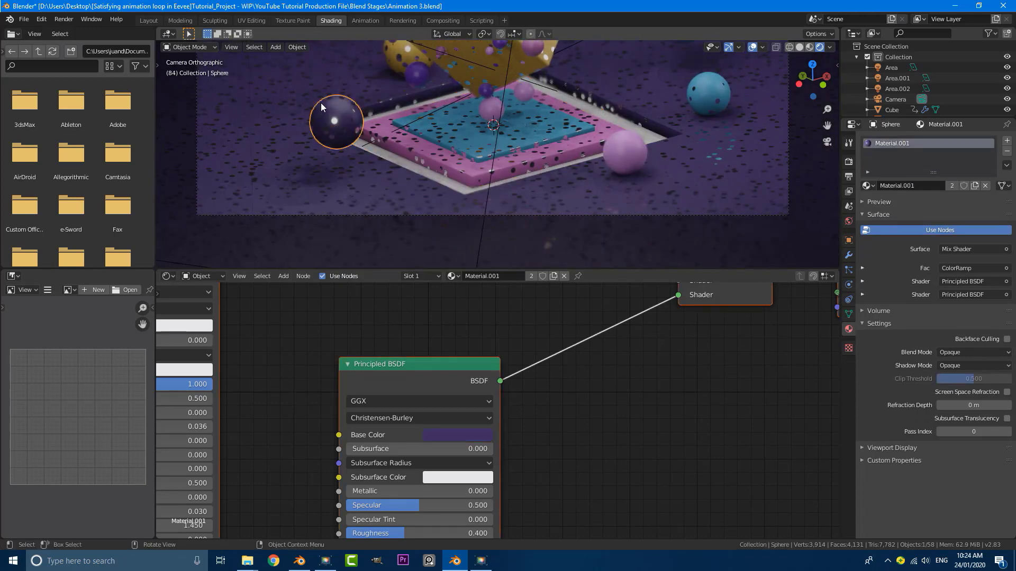
Pan the node editor to show the sphere's Mapping, Voronoi and ColorRamp nodes
scroll(341, 157, "down", 1)
middle_click_drag(348, 411, 483, 509)
scroll(472, 408, "down", 1)
scroll(218, 385, "up", 3)
middle_click_drag(164, 388, 354, 435)
scroll(354, 435, "up", 3)
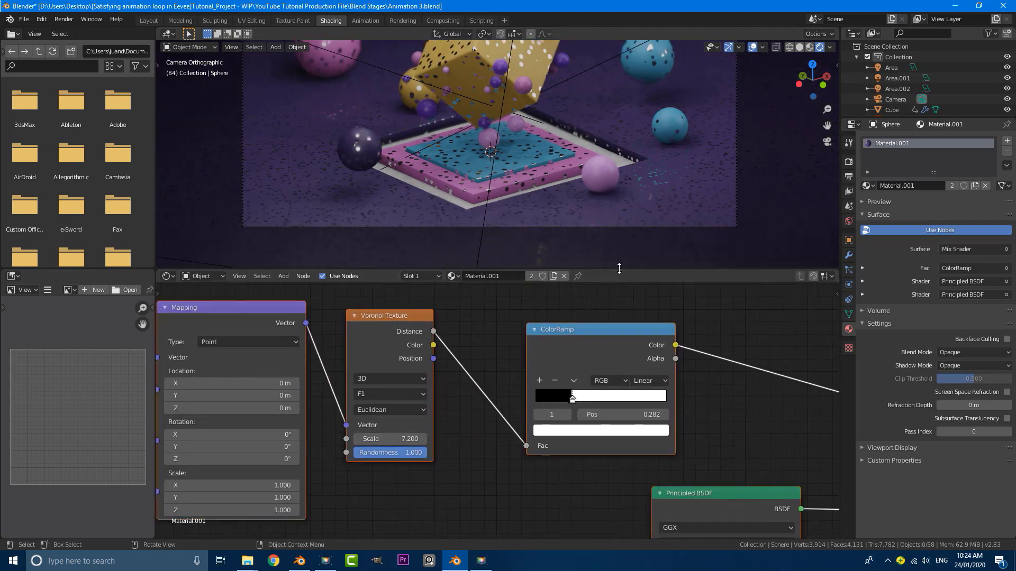
Enlarge the 3D view and preview the whole scene maximized through the camera, then restore the layout
left_click_drag(619, 269, 623, 311)
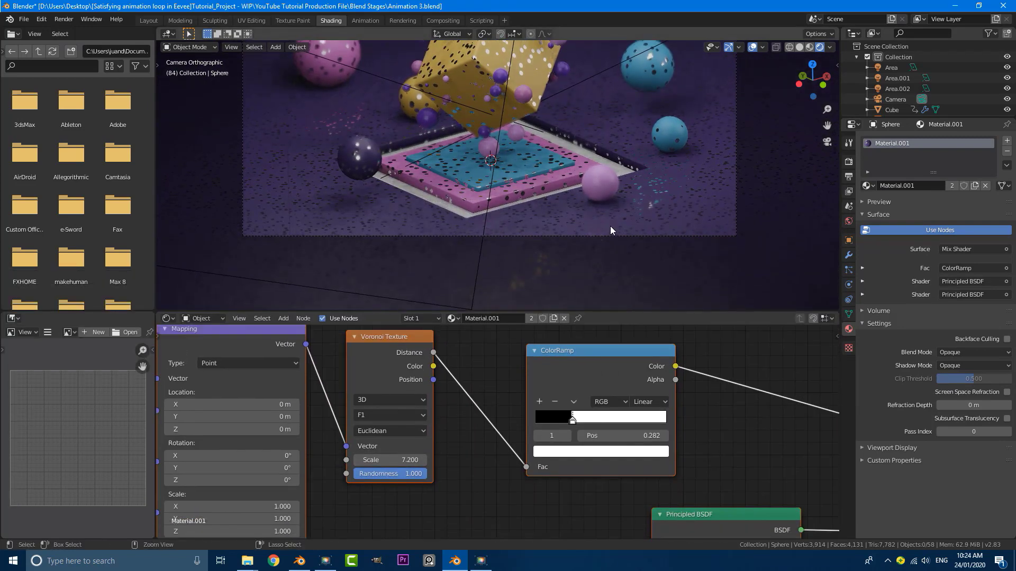
key("ctrl+space")
scroll(598, 221, "down", 4)
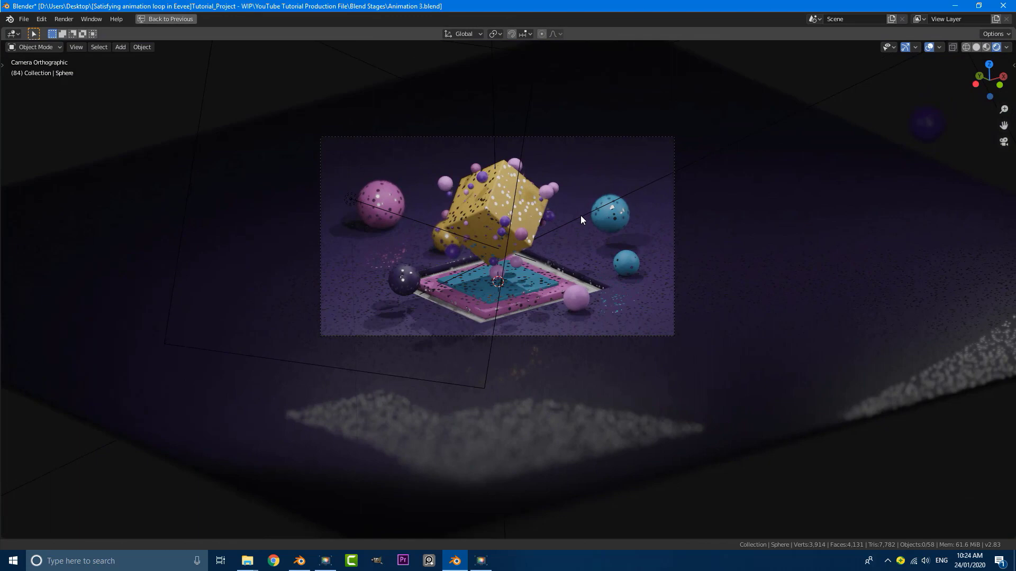
scroll(580, 214, "up", 3)
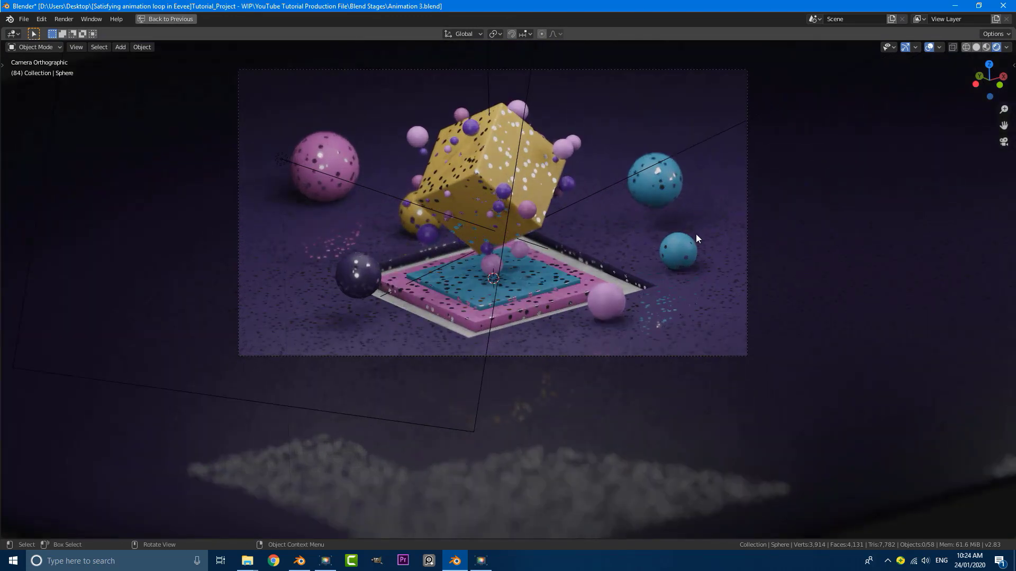
scroll(688, 238, "down", 5)
scroll(661, 245, "up", 4)
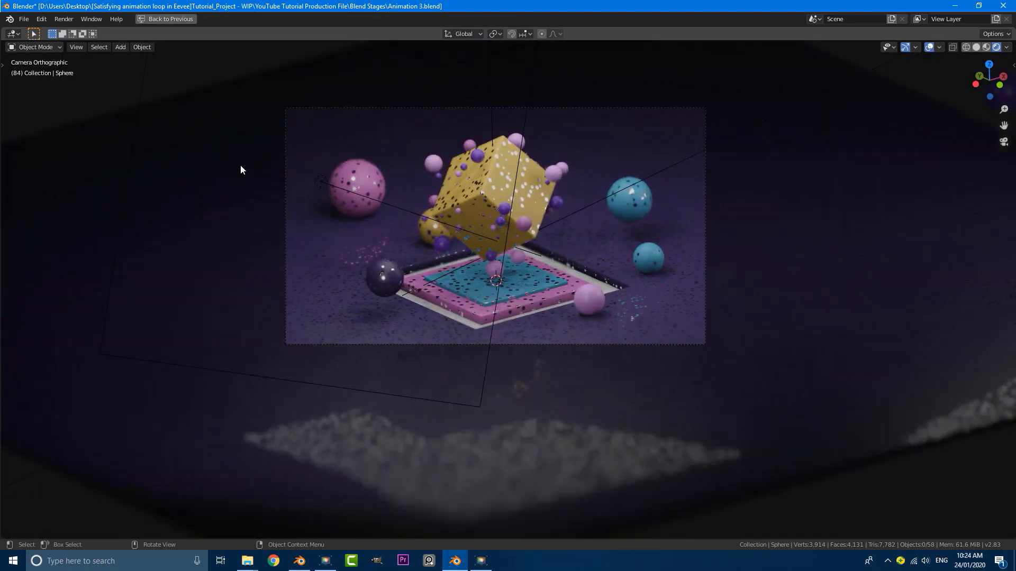
key("ctrl+space")
Set the render output folder to the Desktop
left_click(850, 177)
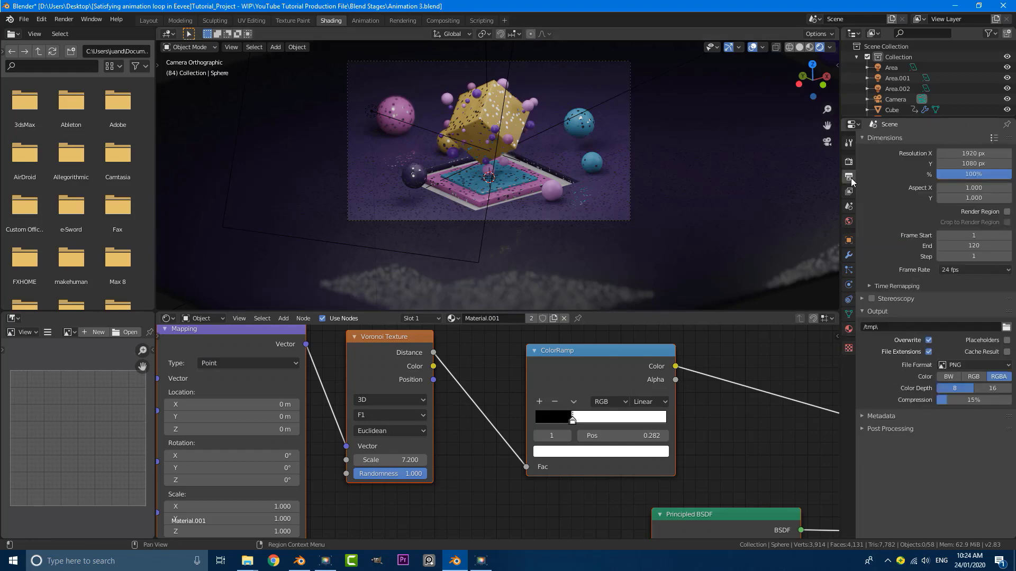
left_click(1007, 328)
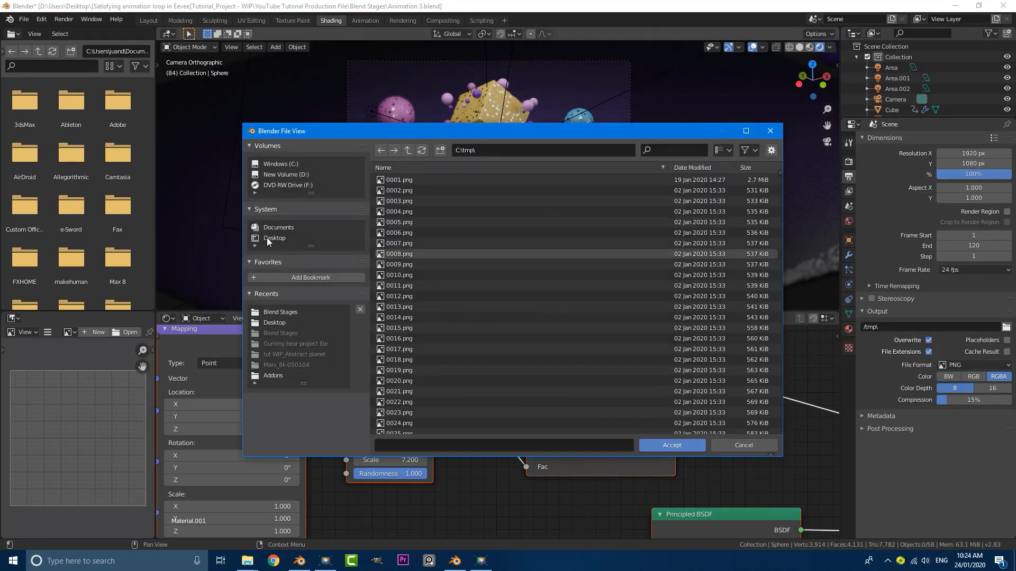
left_click(268, 238)
left_click(680, 446)
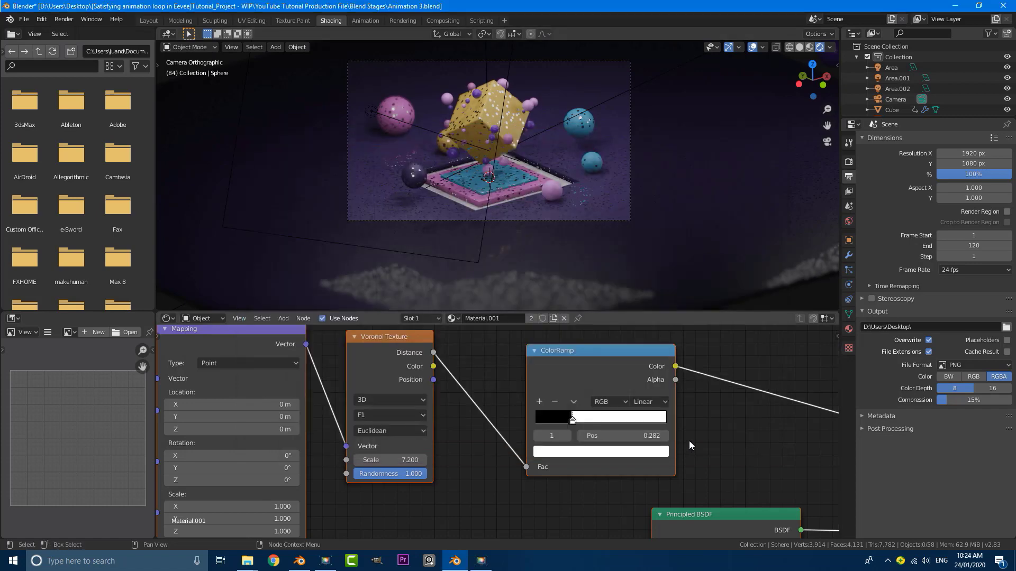
Output FFmpeg video in an MPEG-4 container at Perceptually lossless quality
left_click(964, 366)
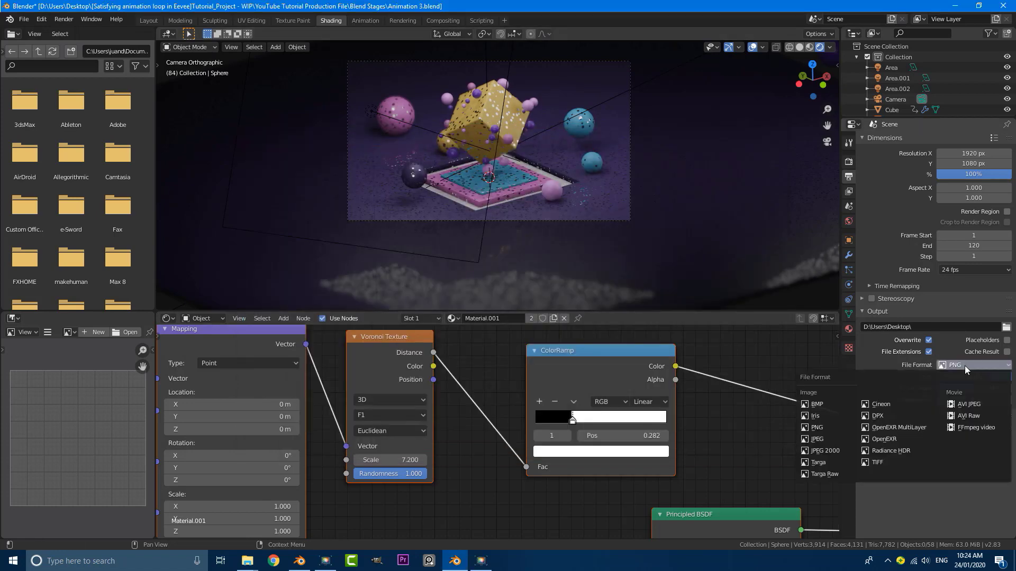
left_click(971, 426)
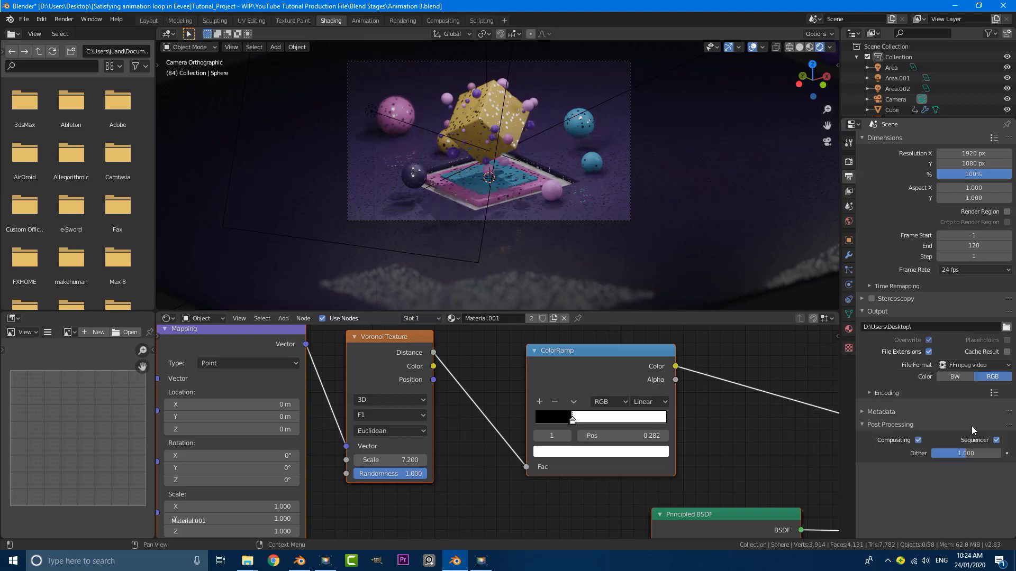
left_click(871, 393)
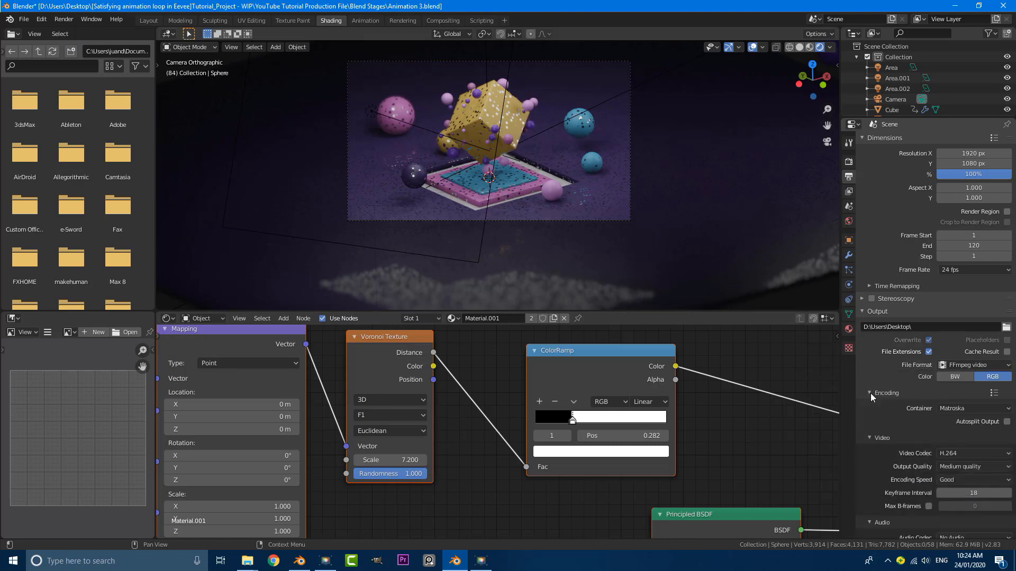
left_click(949, 411)
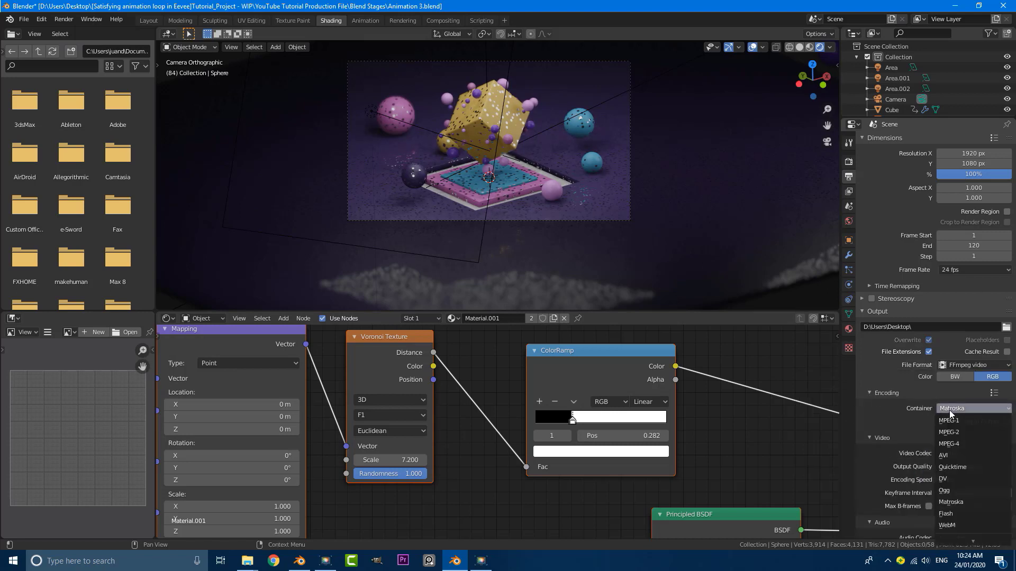
left_click(960, 443)
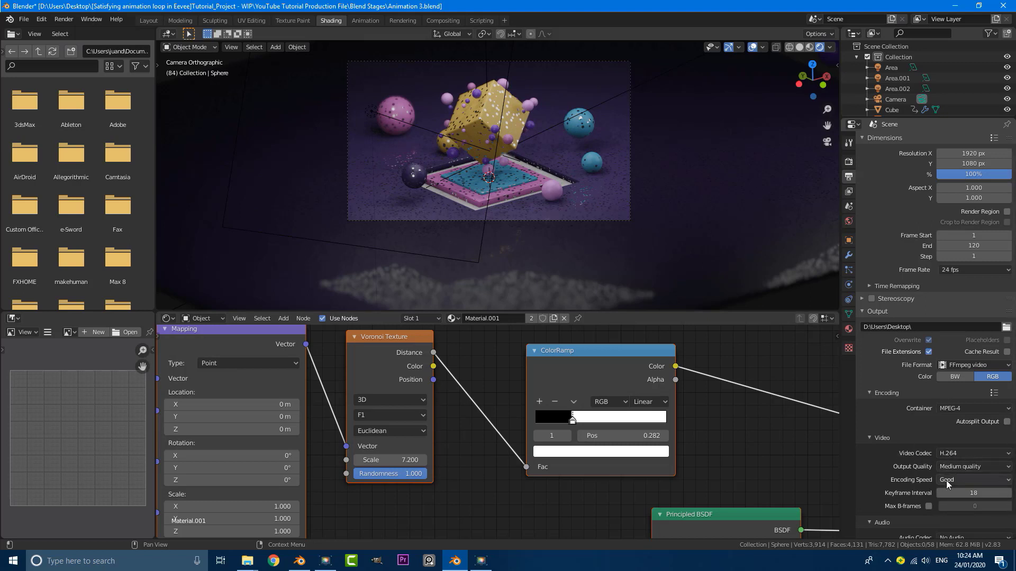
left_click(947, 466)
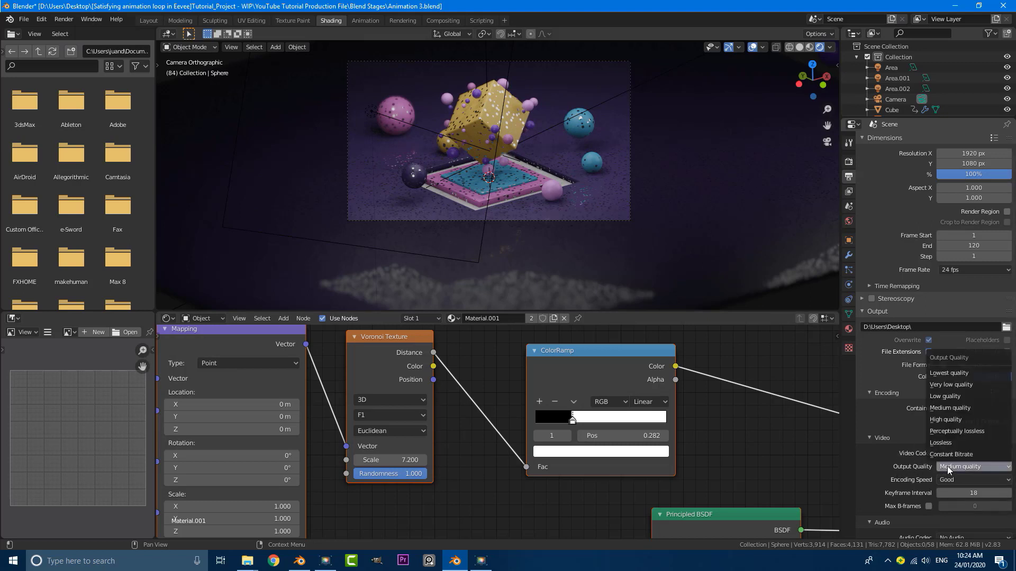
left_click(943, 432)
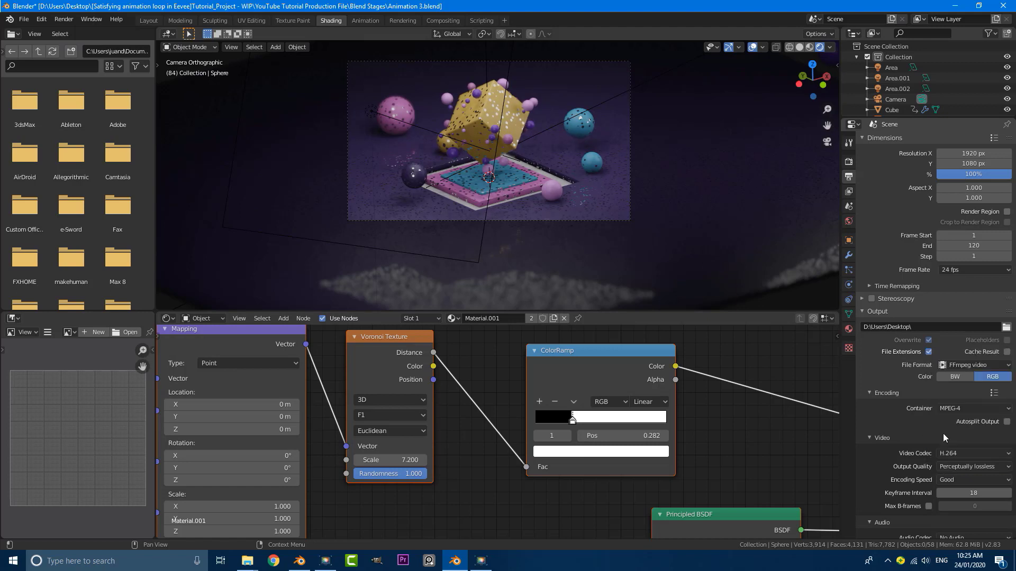
left_click(65, 19)
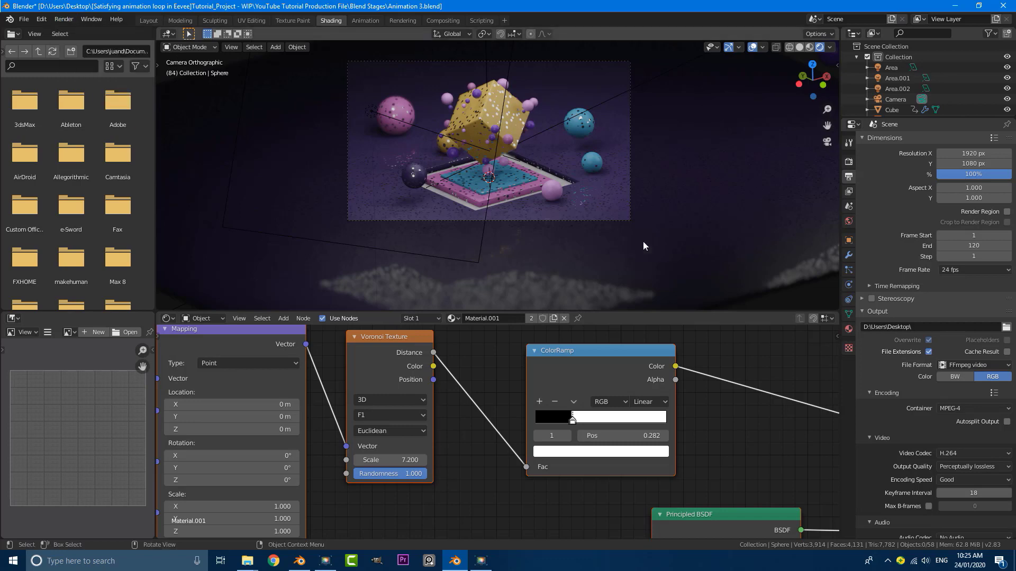
Select Plane.001 under the platform and assign it the gold dotted 'Material'
scroll(449, 145, "down", 3)
scroll(519, 153, "up", 5)
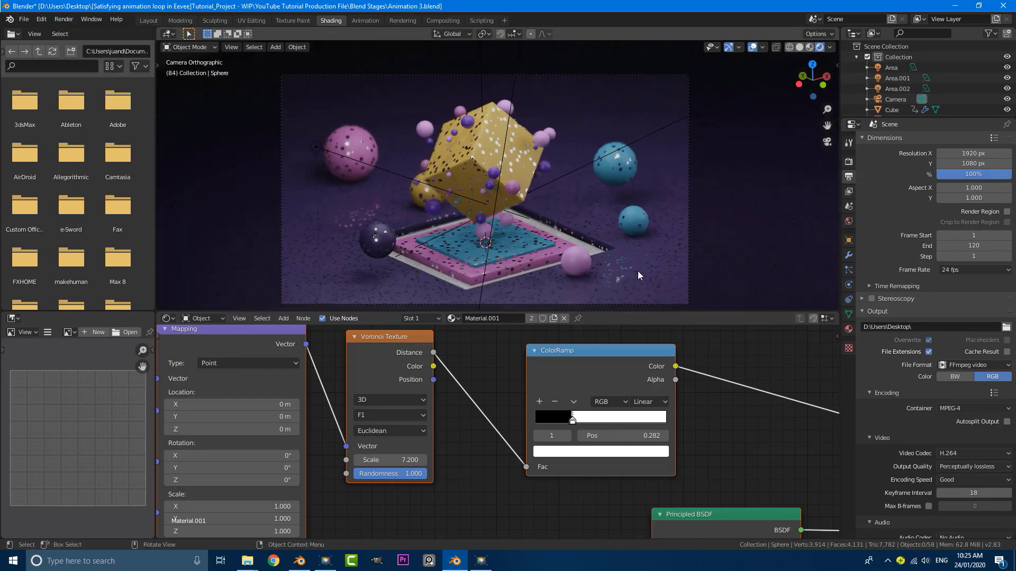
scroll(540, 228, "up", 2)
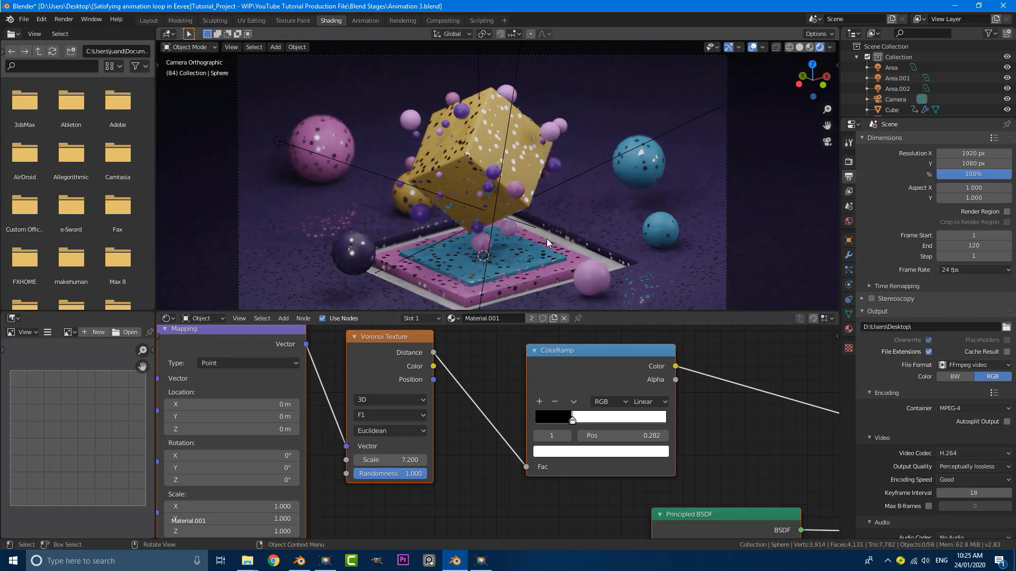
scroll(539, 233, "up", 3)
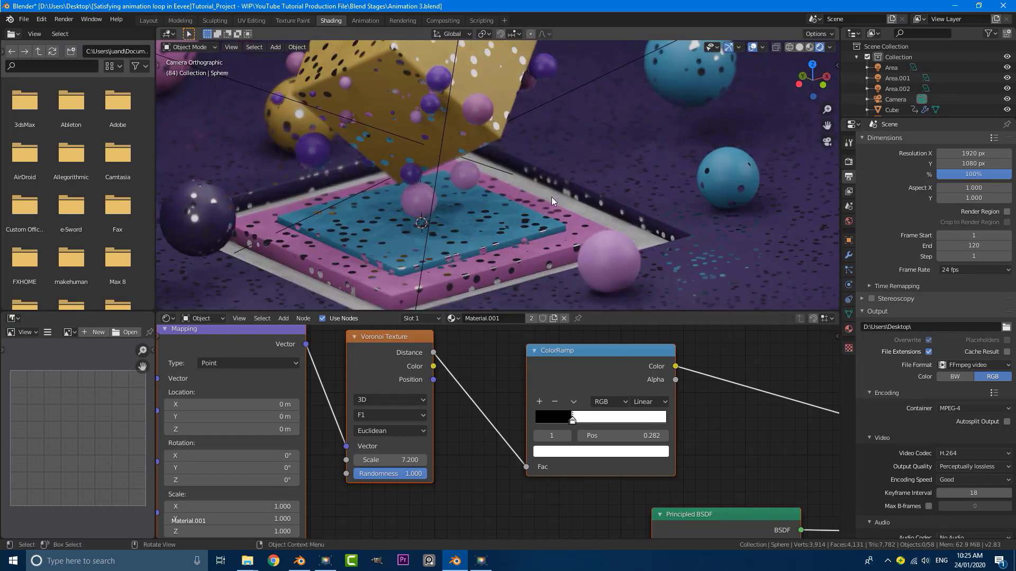
left_click(552, 201)
scroll(534, 201, "down", 3)
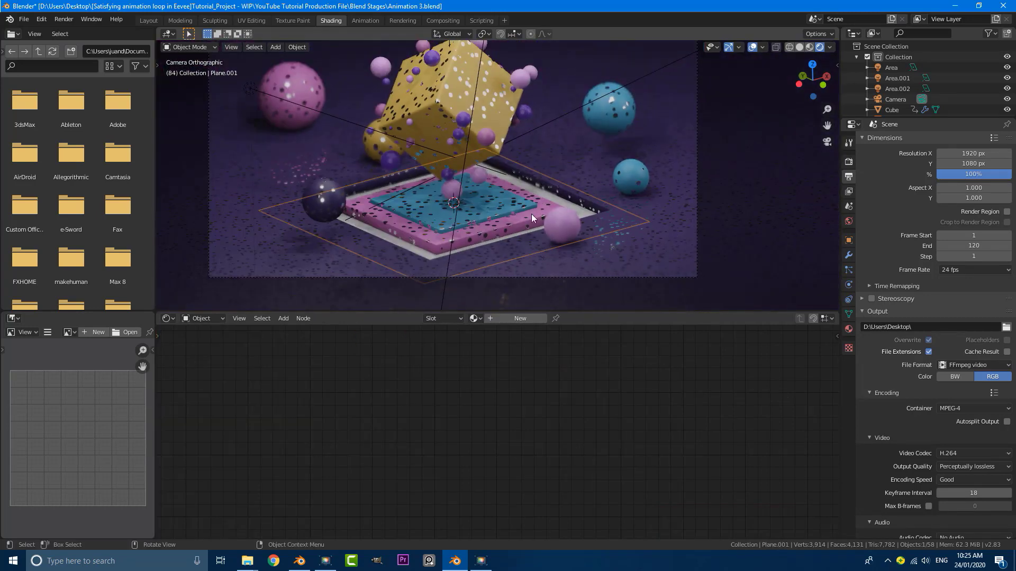
left_click(474, 319)
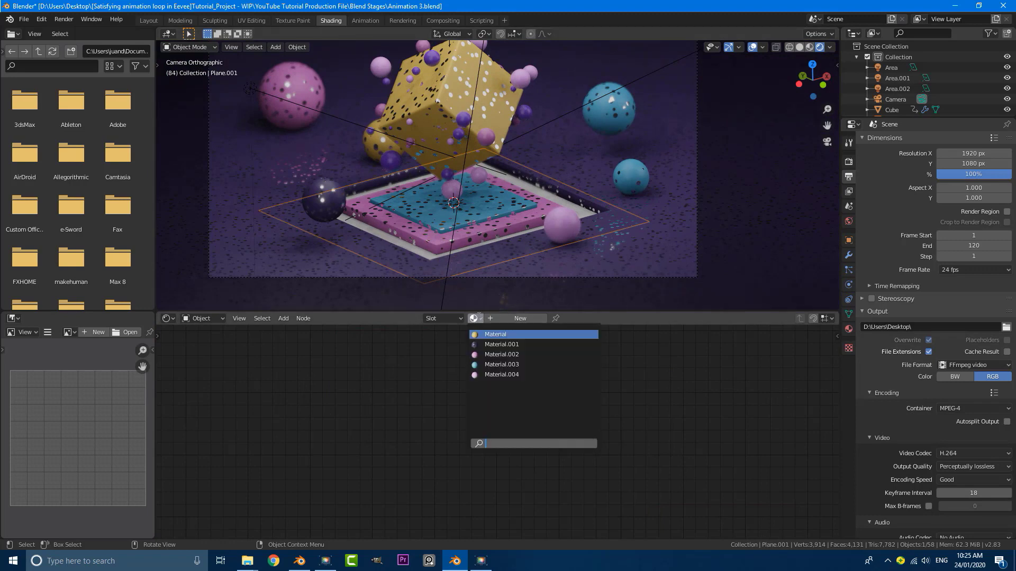
left_click(495, 335)
scroll(547, 209, "down", 2)
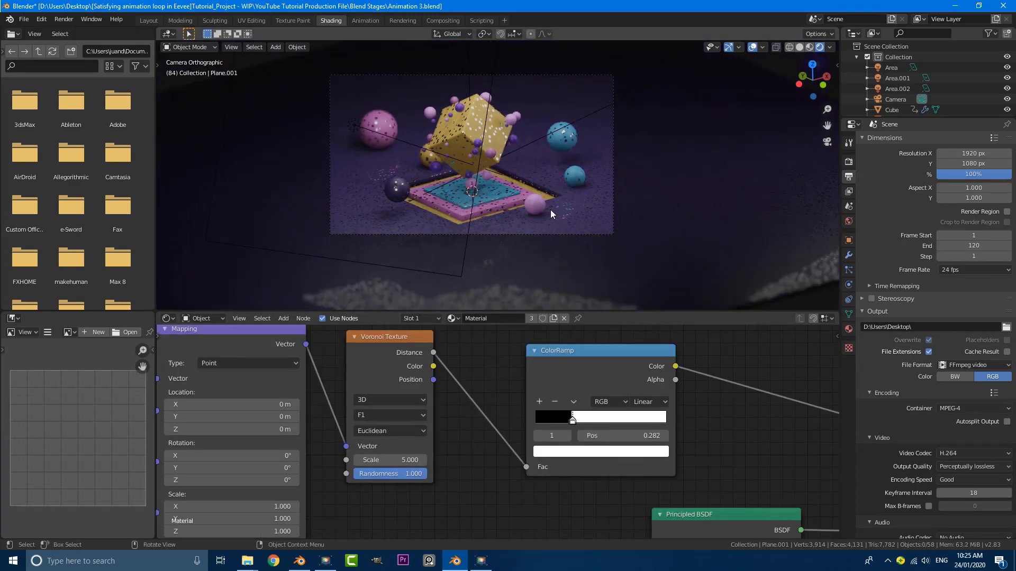
scroll(550, 209, "up", 2)
scroll(480, 190, "down", 2)
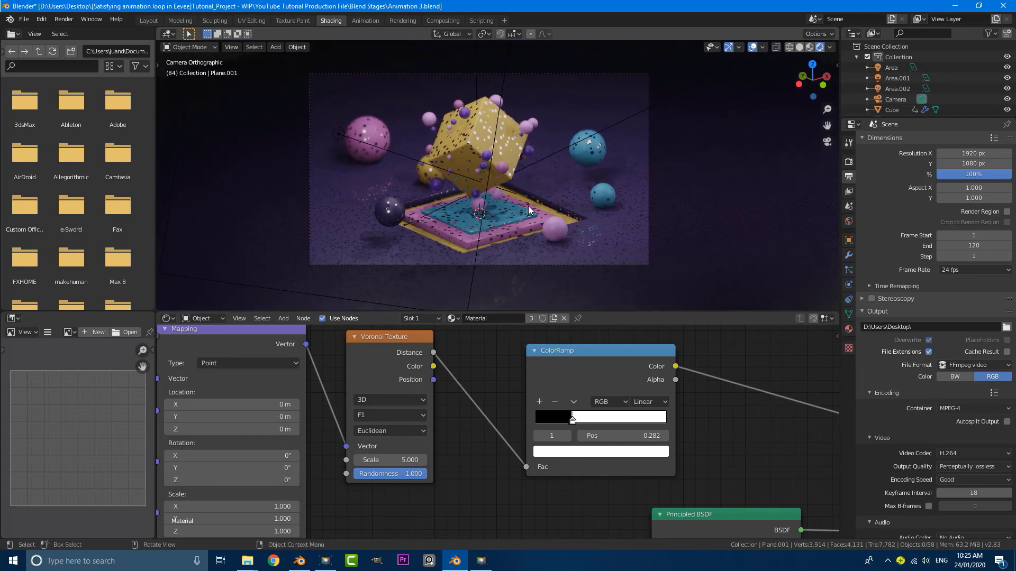